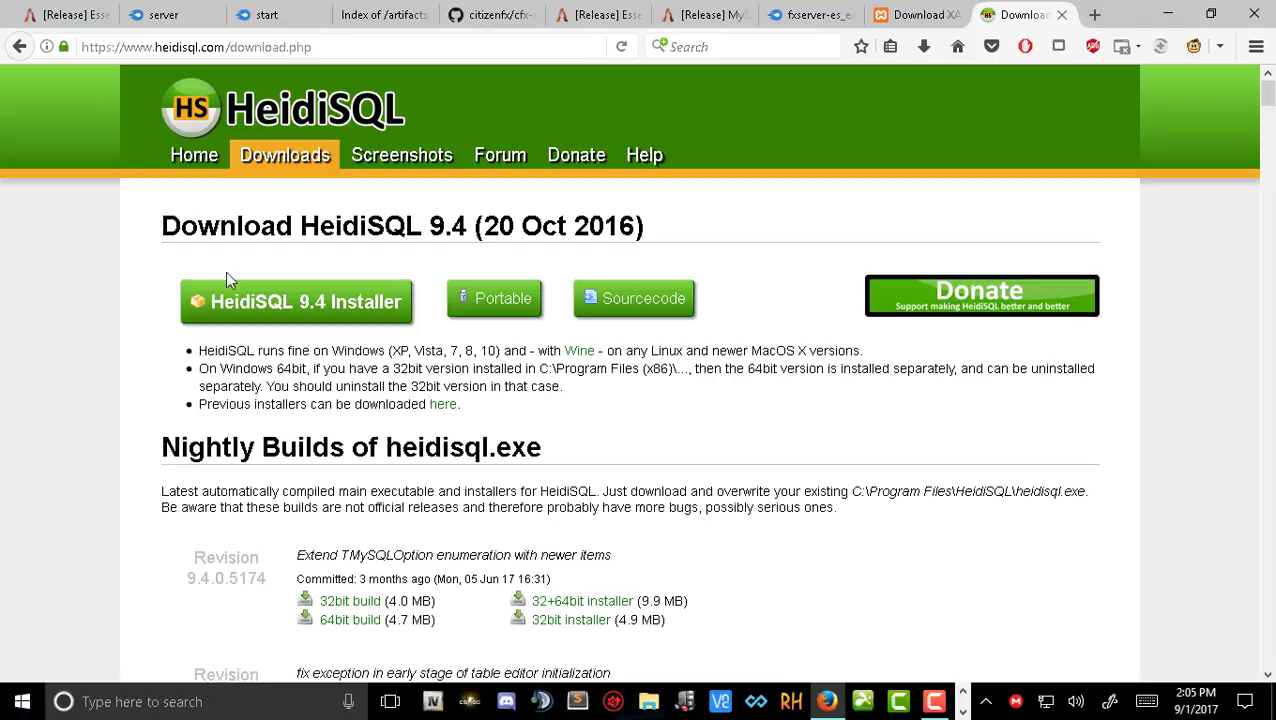
Download and save the HeidiSQL 9.4 installer and the 32-bit XAMPP 7.1.8 installer for Windows.
left_click(269, 306)
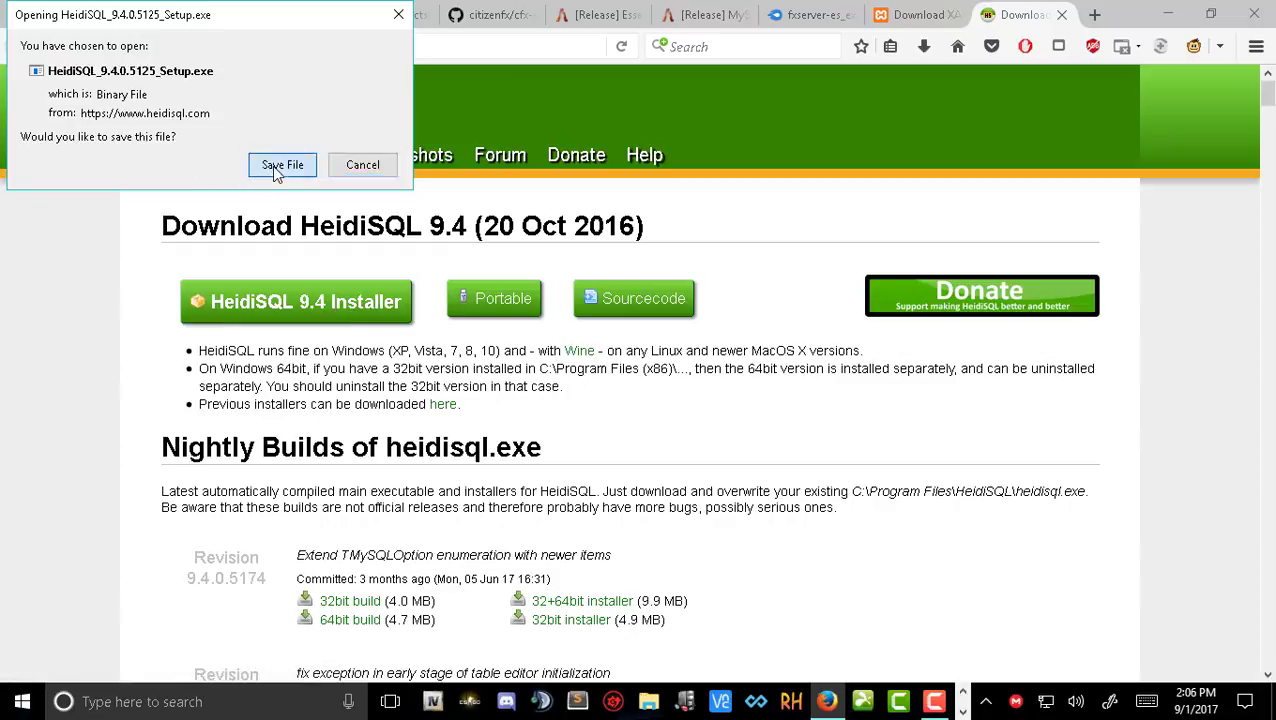
left_click(282, 165)
left_click(930, 12)
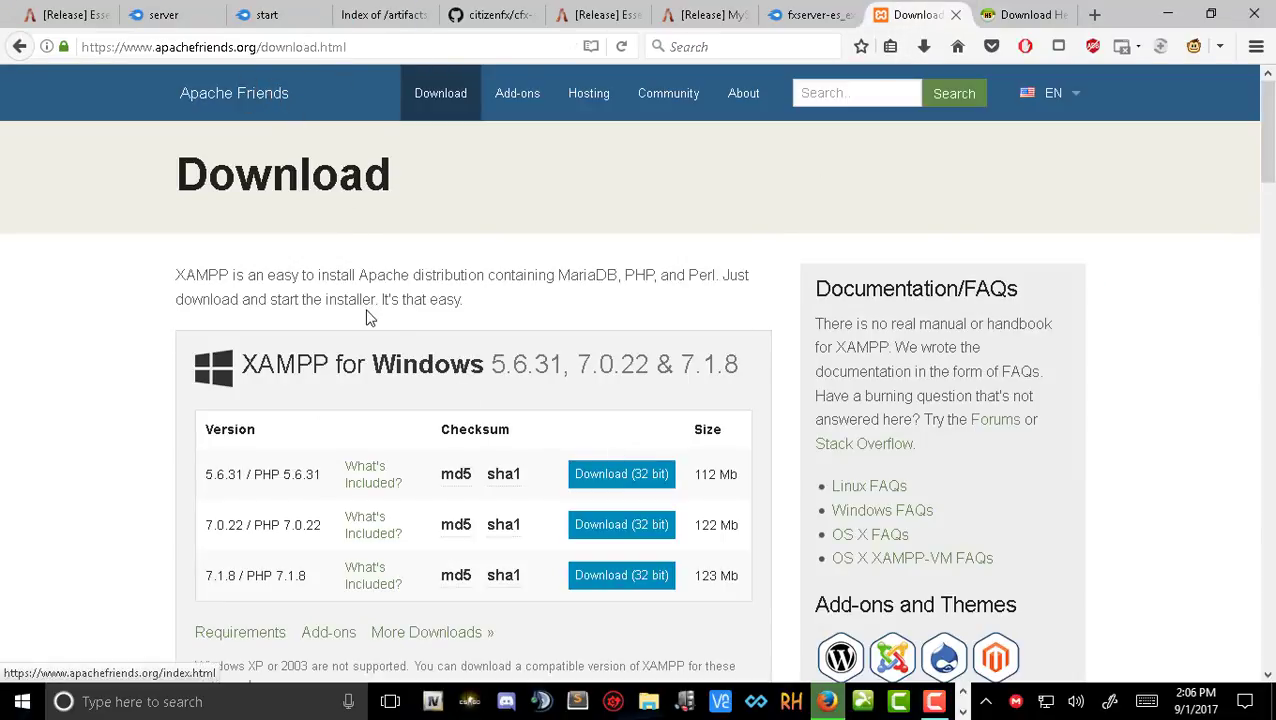
left_click(611, 587)
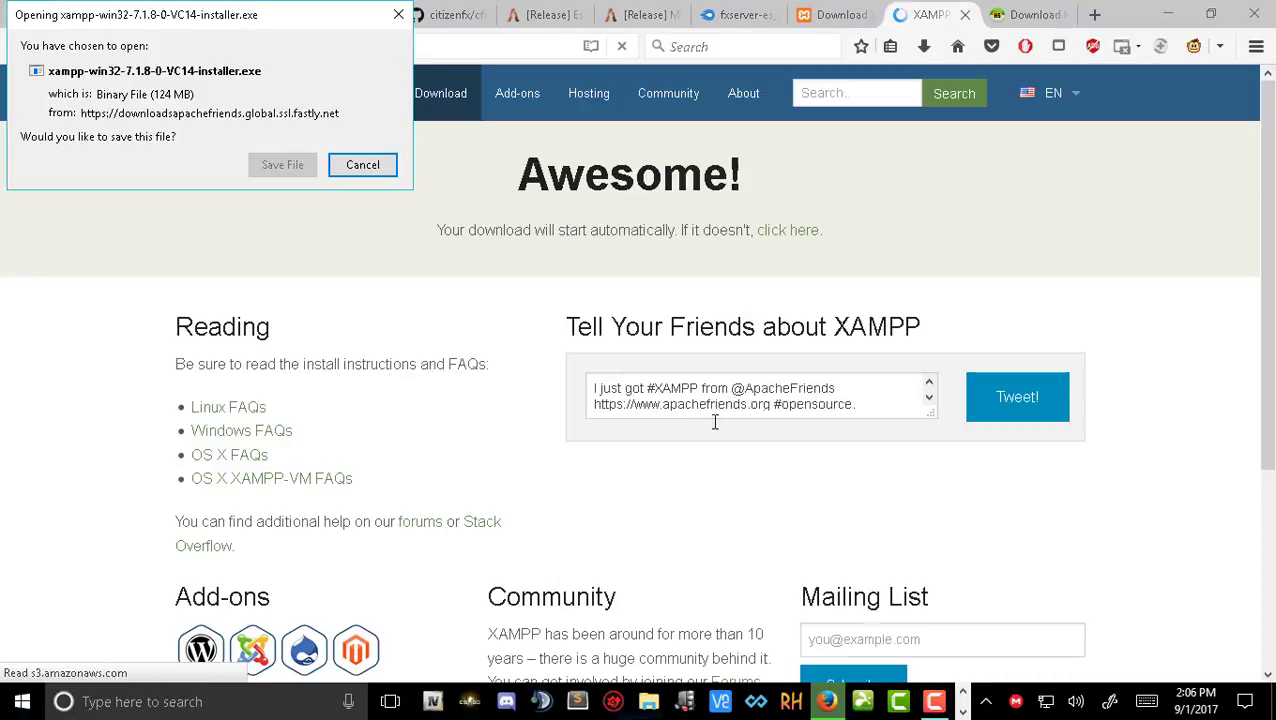
left_click(281, 164)
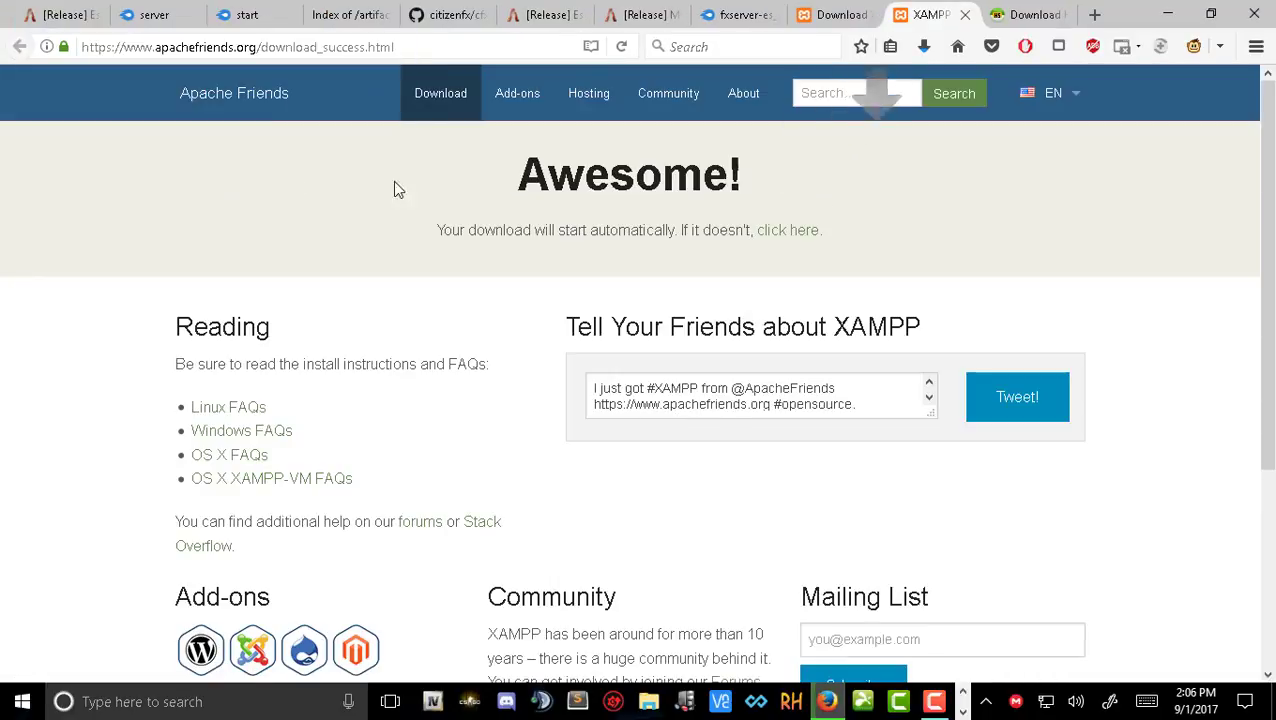
Download the fxserver-es_extended-master archive from MediaFire and close the advertising pages it opens.
left_click(738, 16)
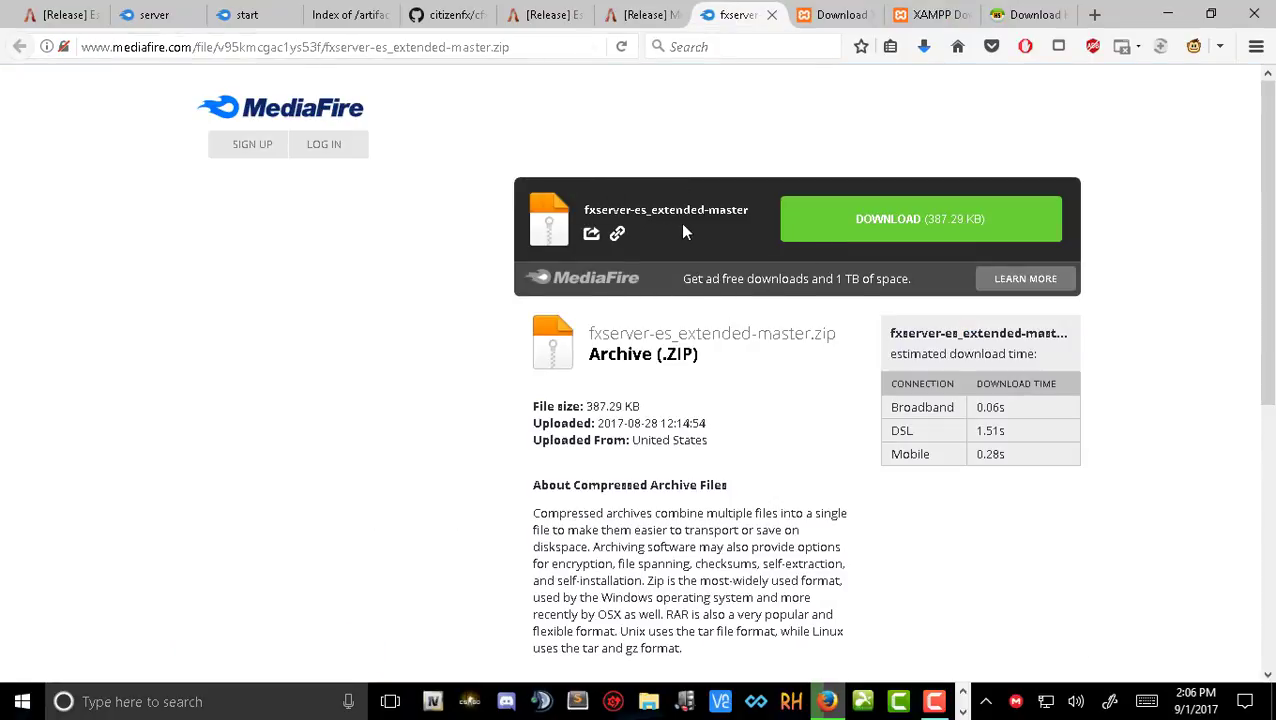
left_click(858, 224)
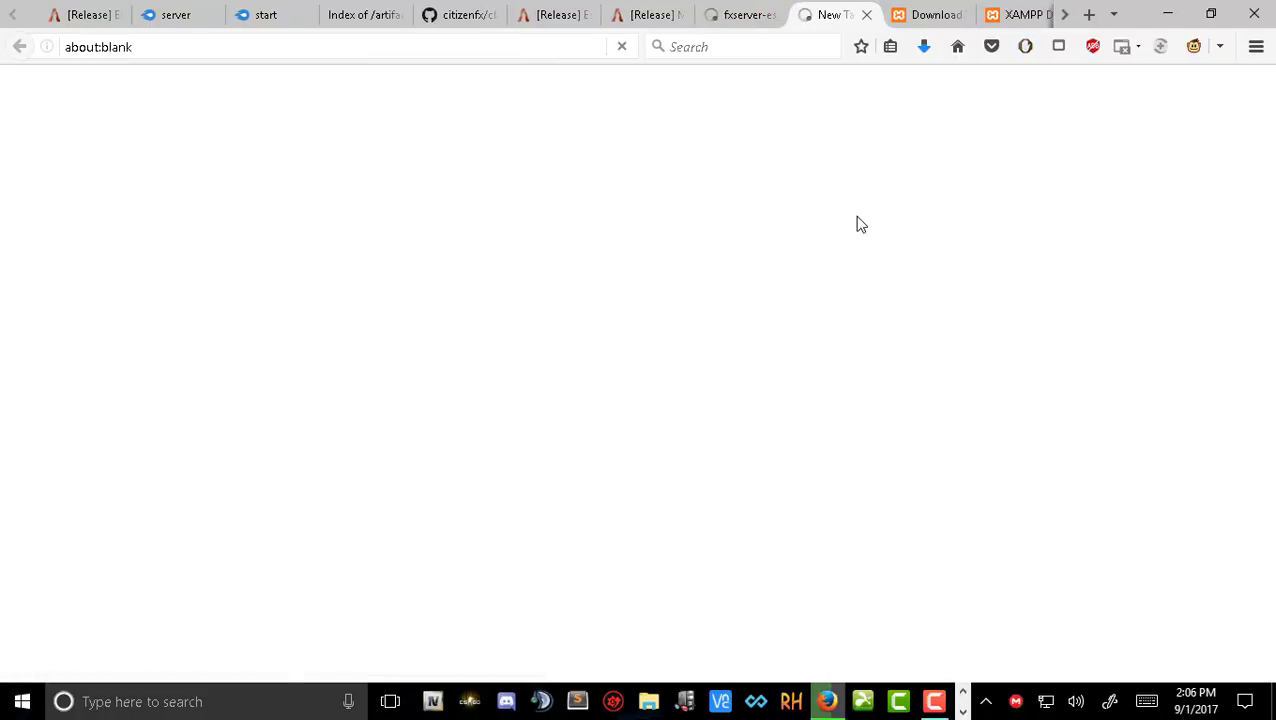
left_click(867, 17)
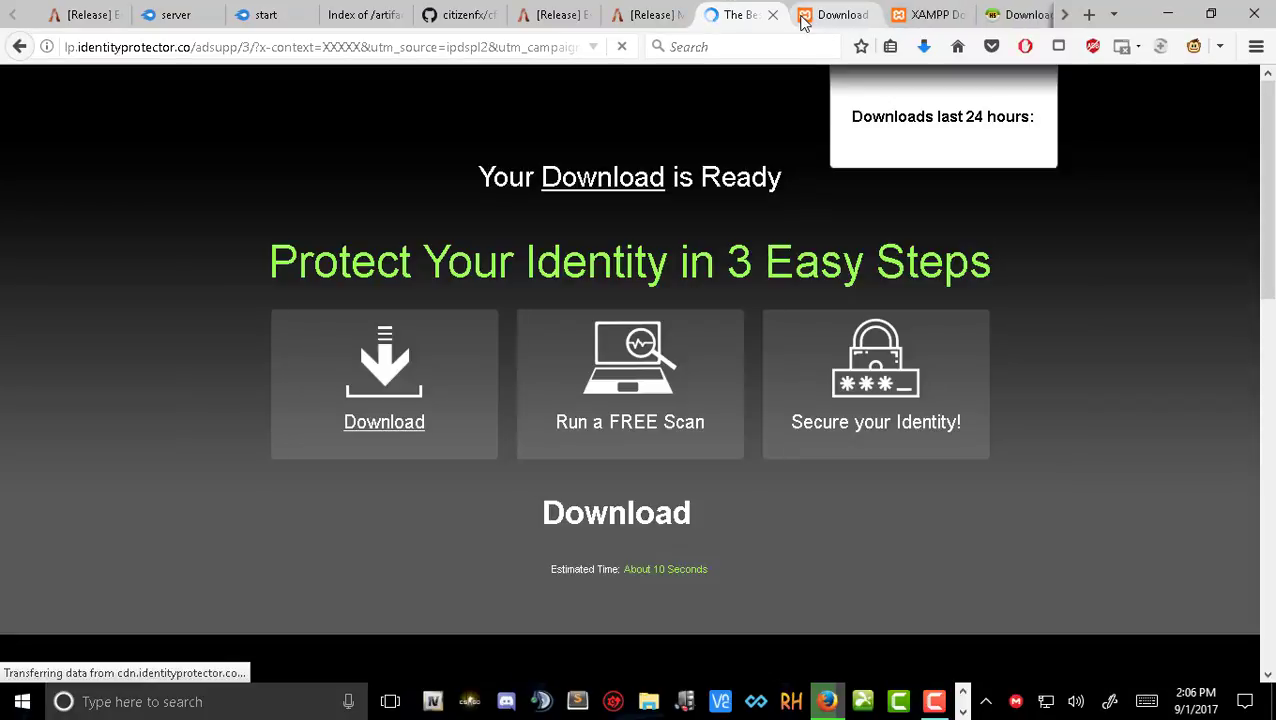
left_click(773, 15)
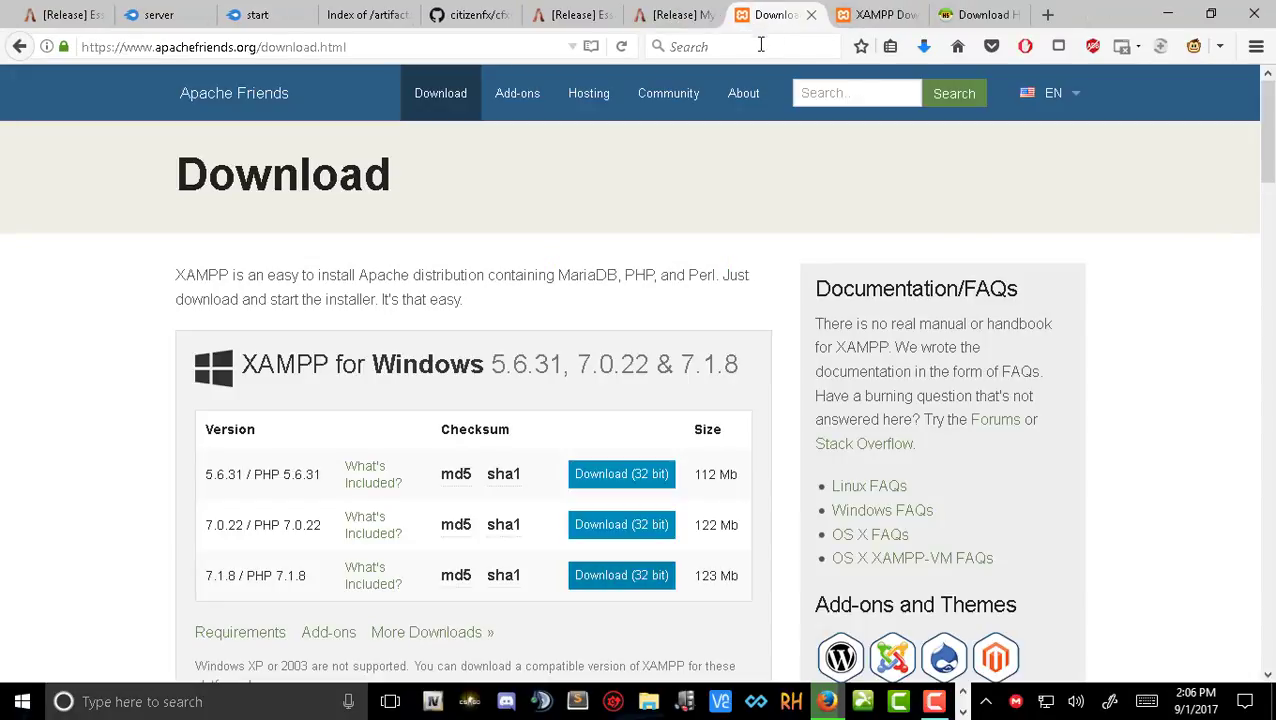
Download the MySQL Async Library v2.0.0 zip from its FiveM forum release post and check the list of recent downloads.
left_click(676, 14)
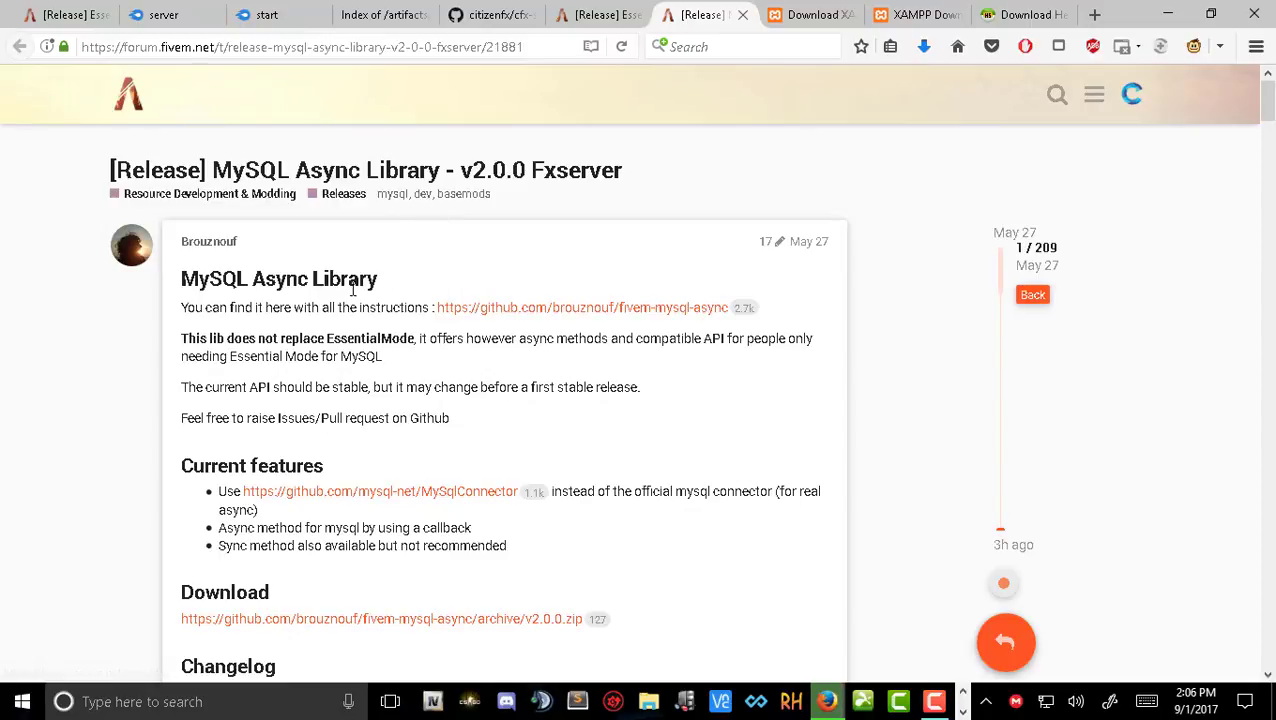
scroll(385, 515, "down", 3)
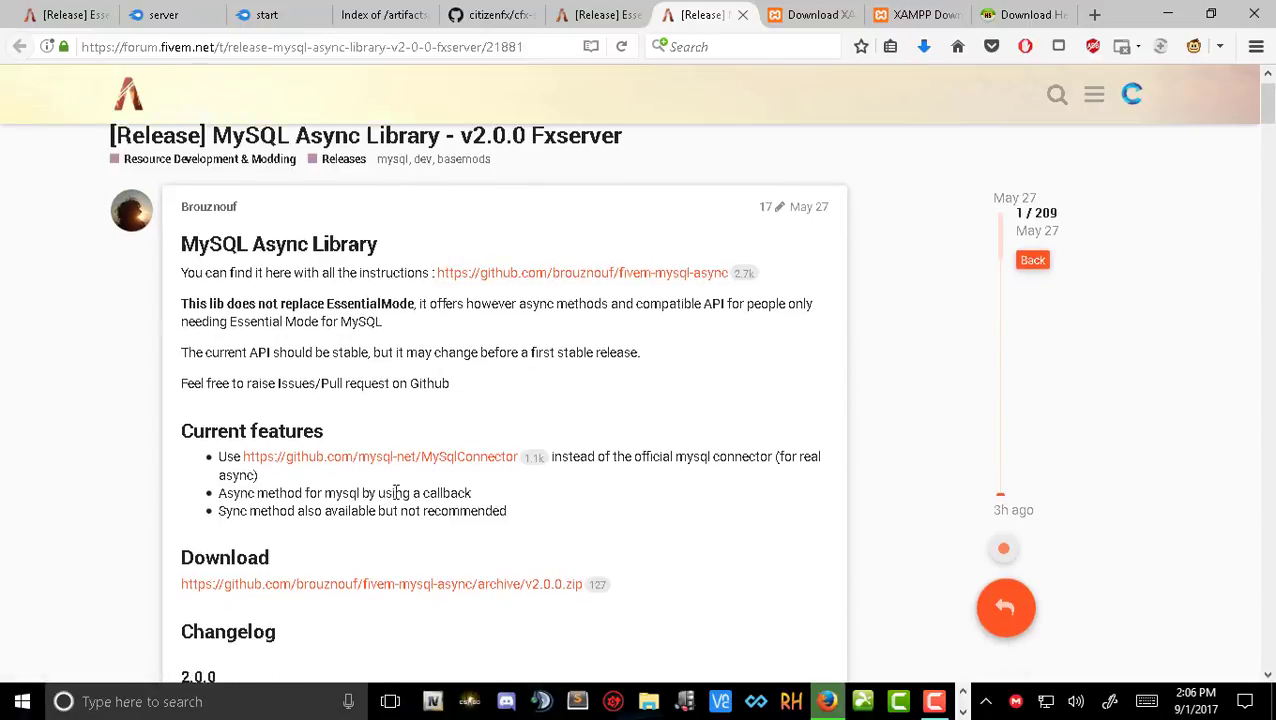
left_click(345, 447)
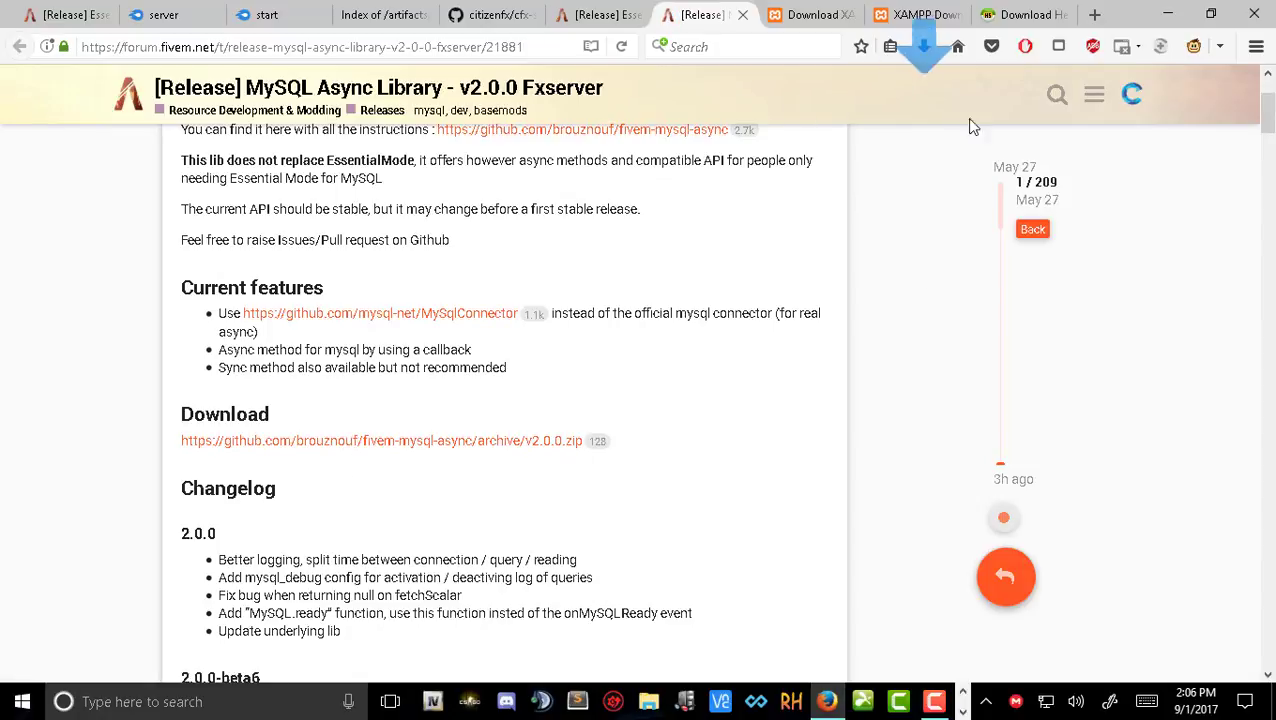
left_click(923, 46)
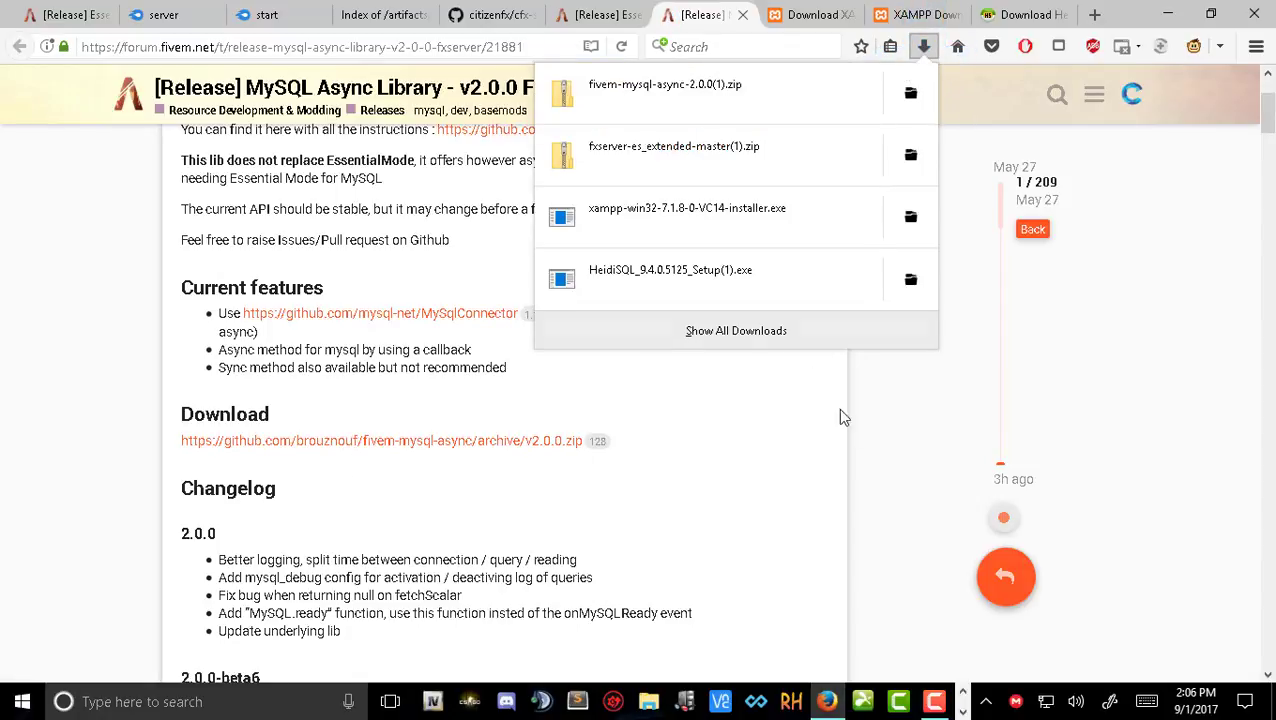
left_click(903, 441)
Download essential4.zip from the EssentialMode base post and the citizenfx cfx-server-data repository as a ZIP.
left_click(600, 14)
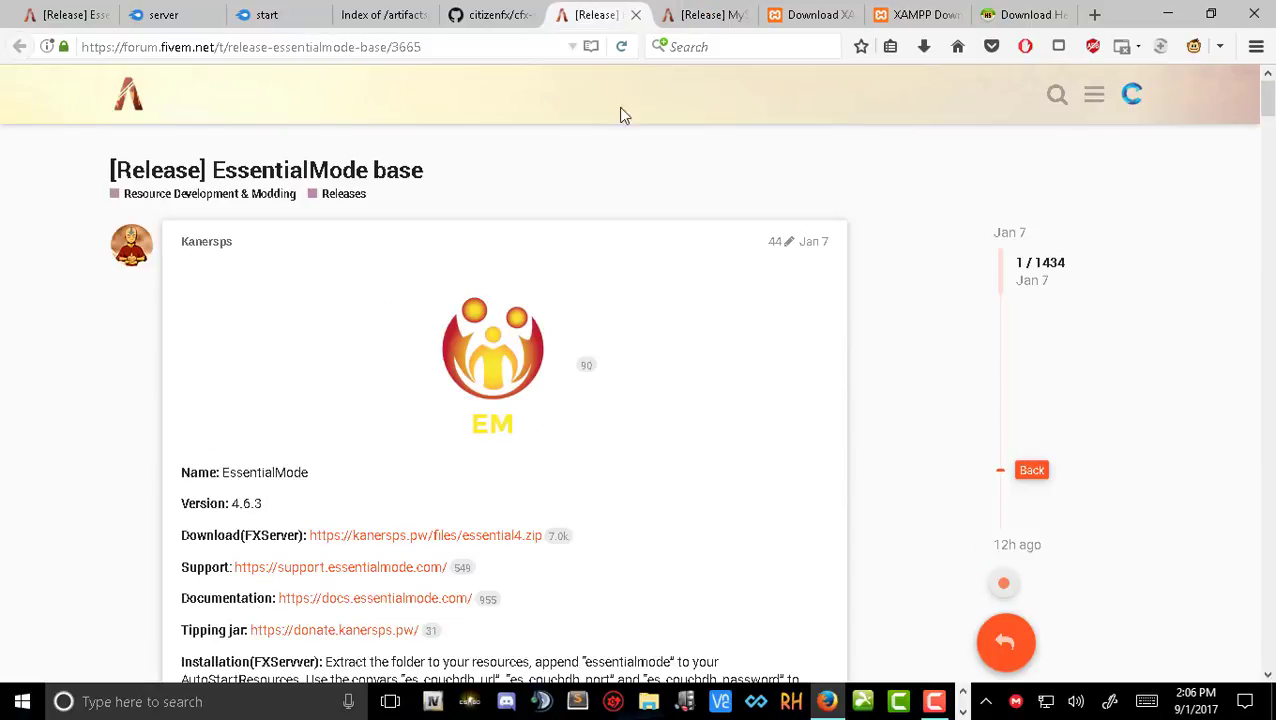
left_click(380, 540)
left_click(500, 17)
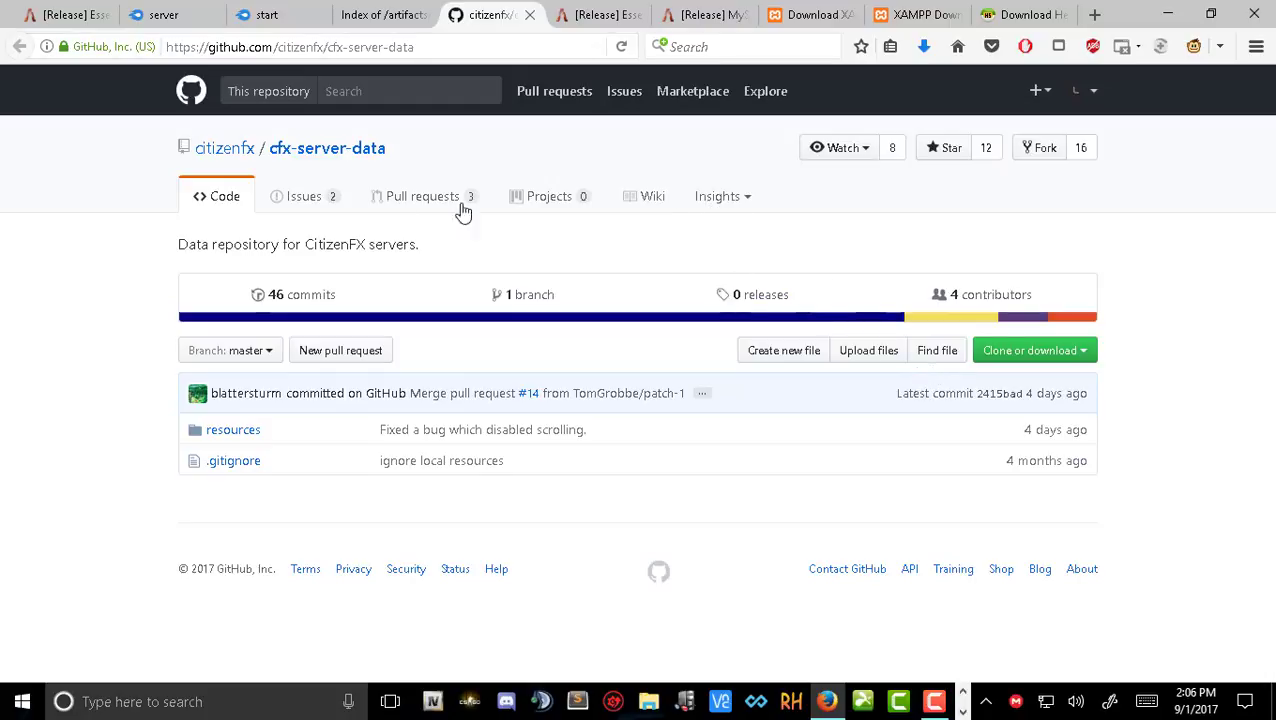
left_click(1020, 352)
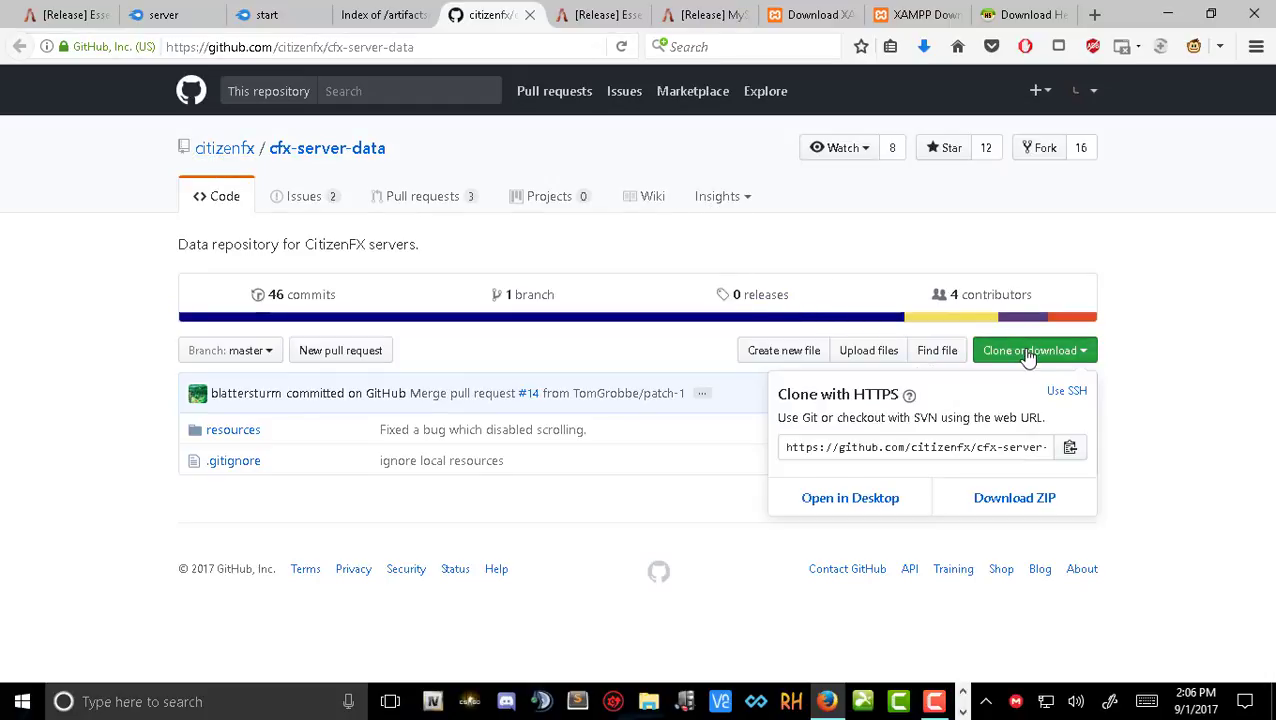
left_click(1012, 505)
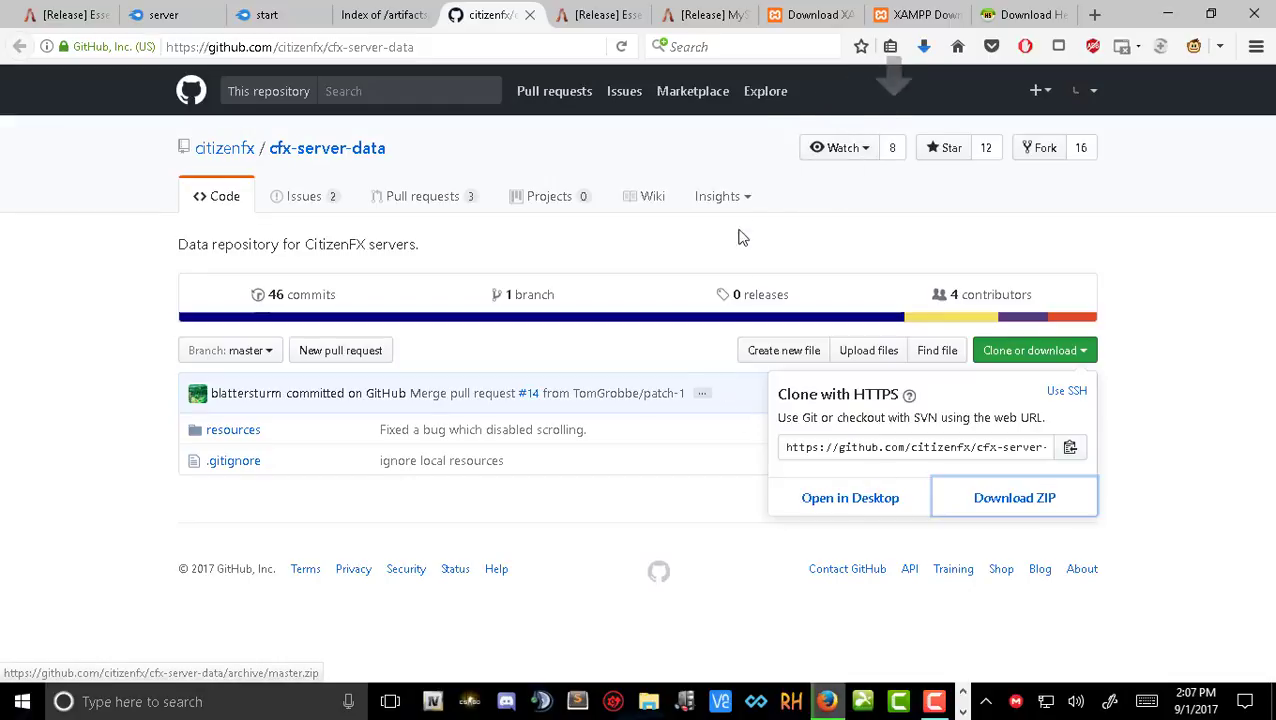
Download server.zip from the latest Windows server build, 355, in the FiveM artifacts index.
left_click(383, 15)
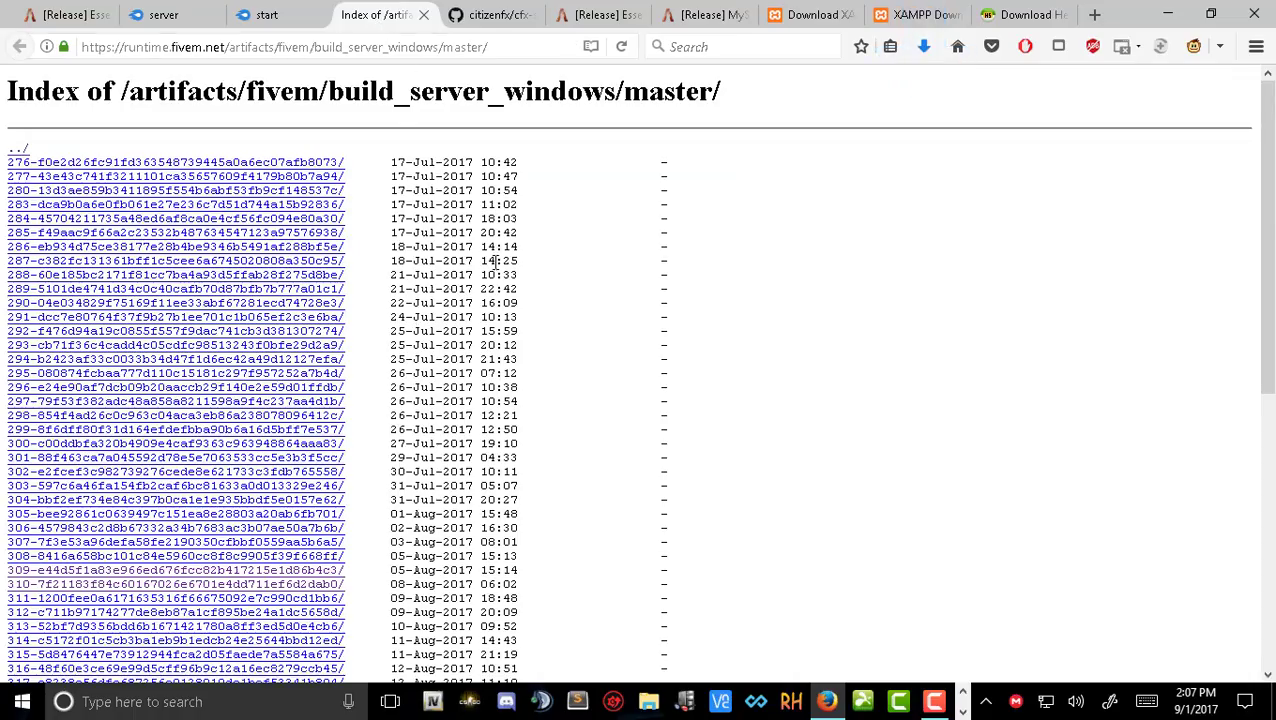
scroll(783, 376, "down", 9)
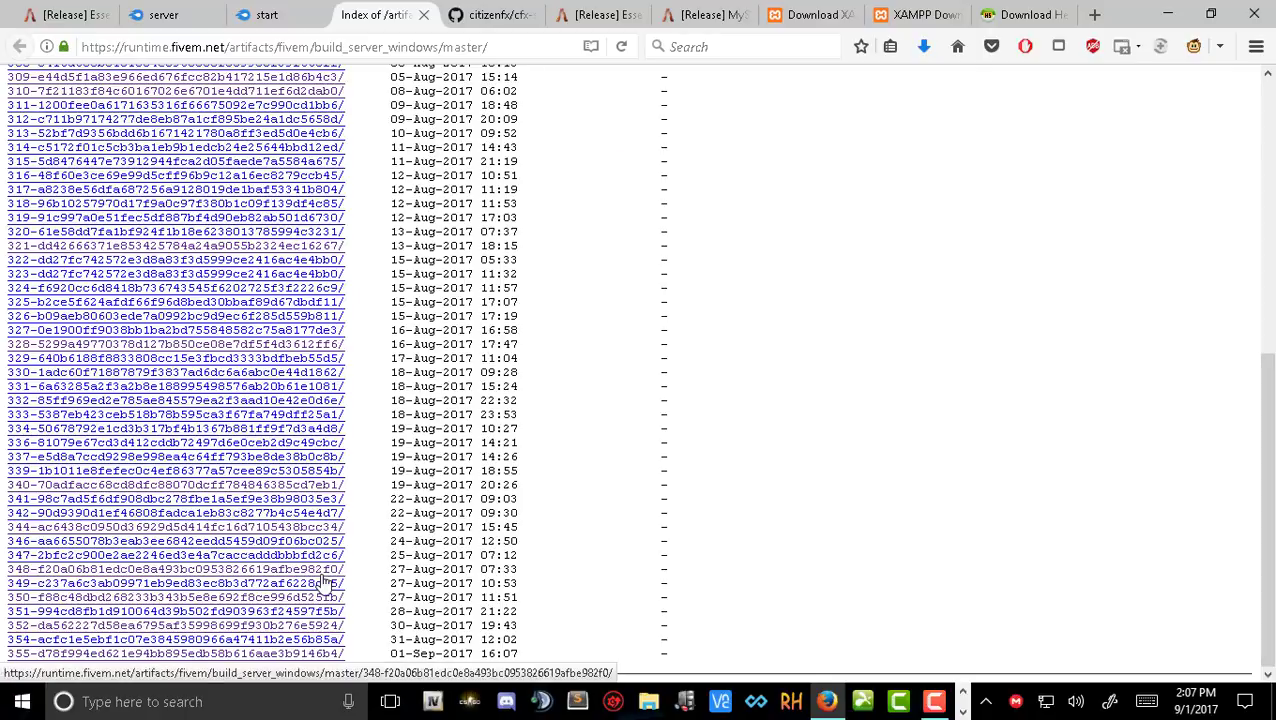
left_click(141, 656)
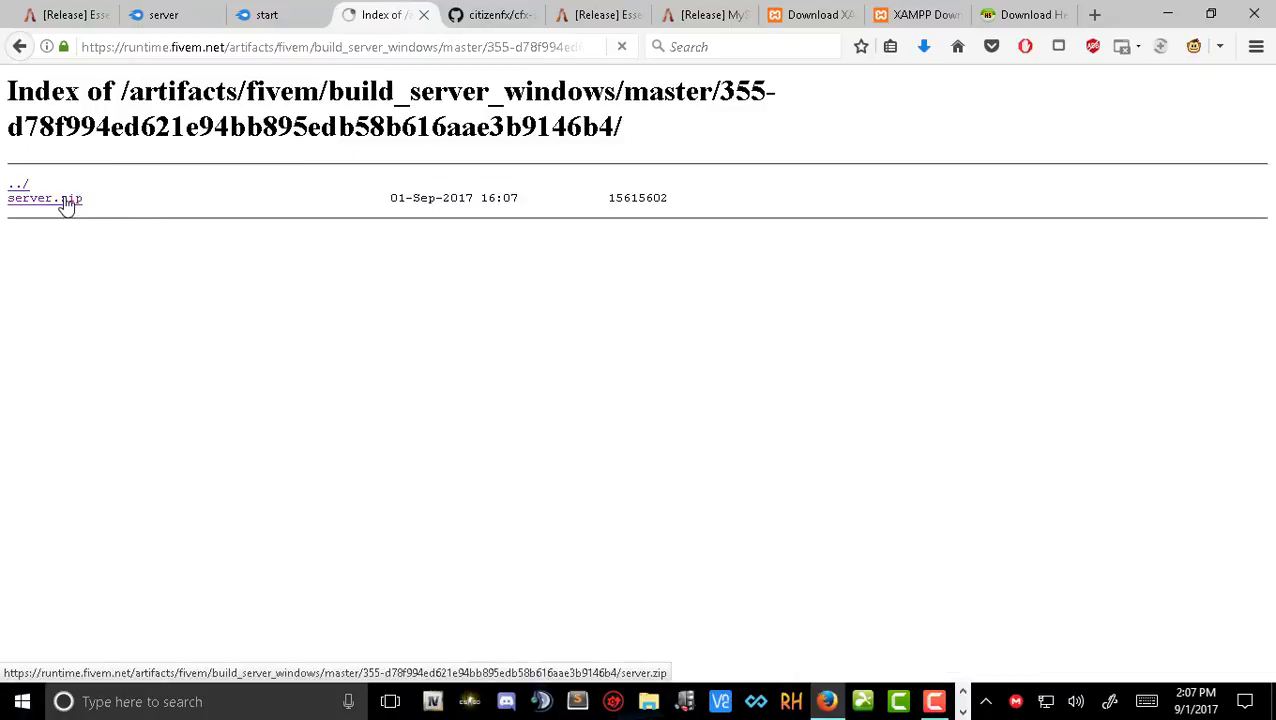
left_click(62, 201)
Download start.bat and server.cfg from their MediaFire pages, saving both files.
left_click(237, 19)
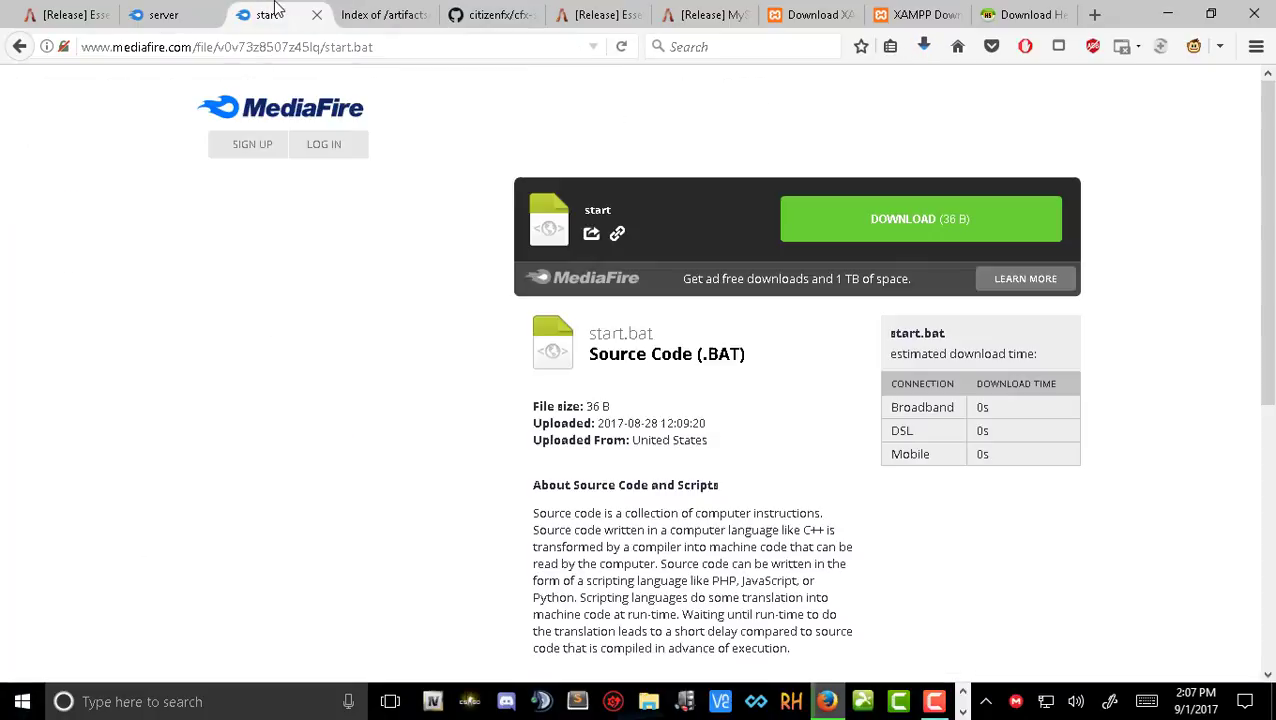
left_click(902, 218)
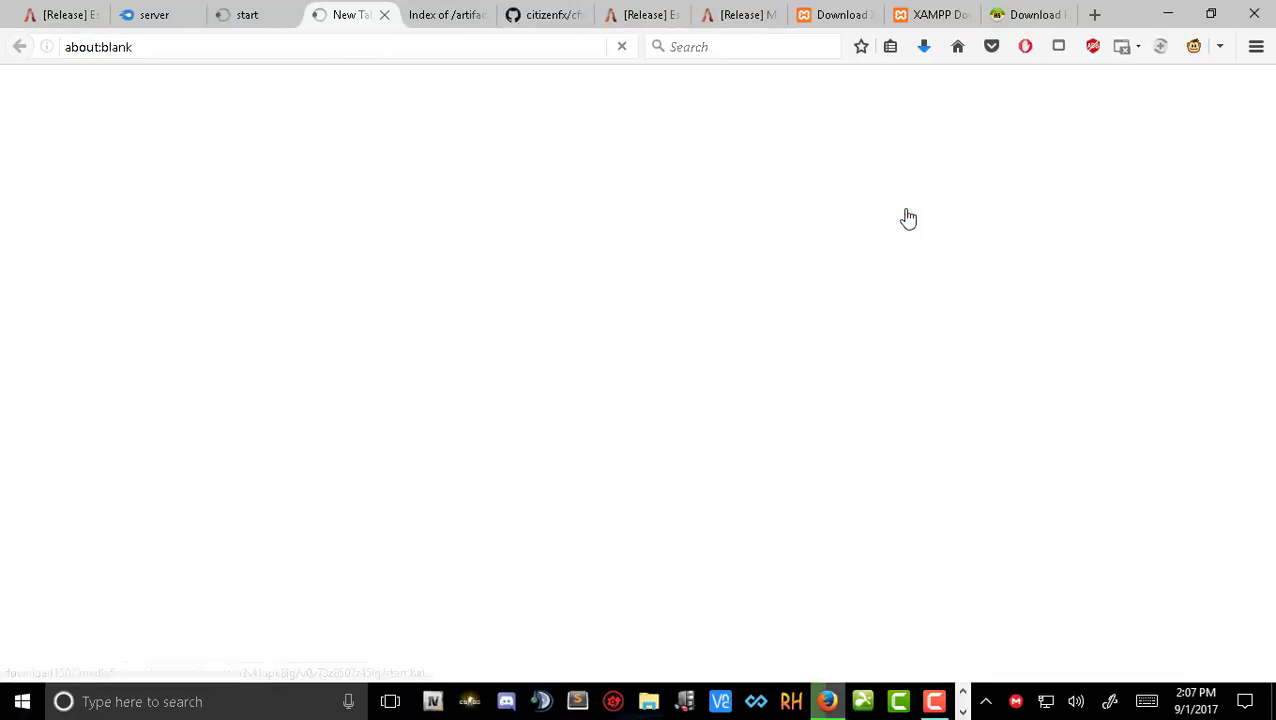
left_click(283, 285)
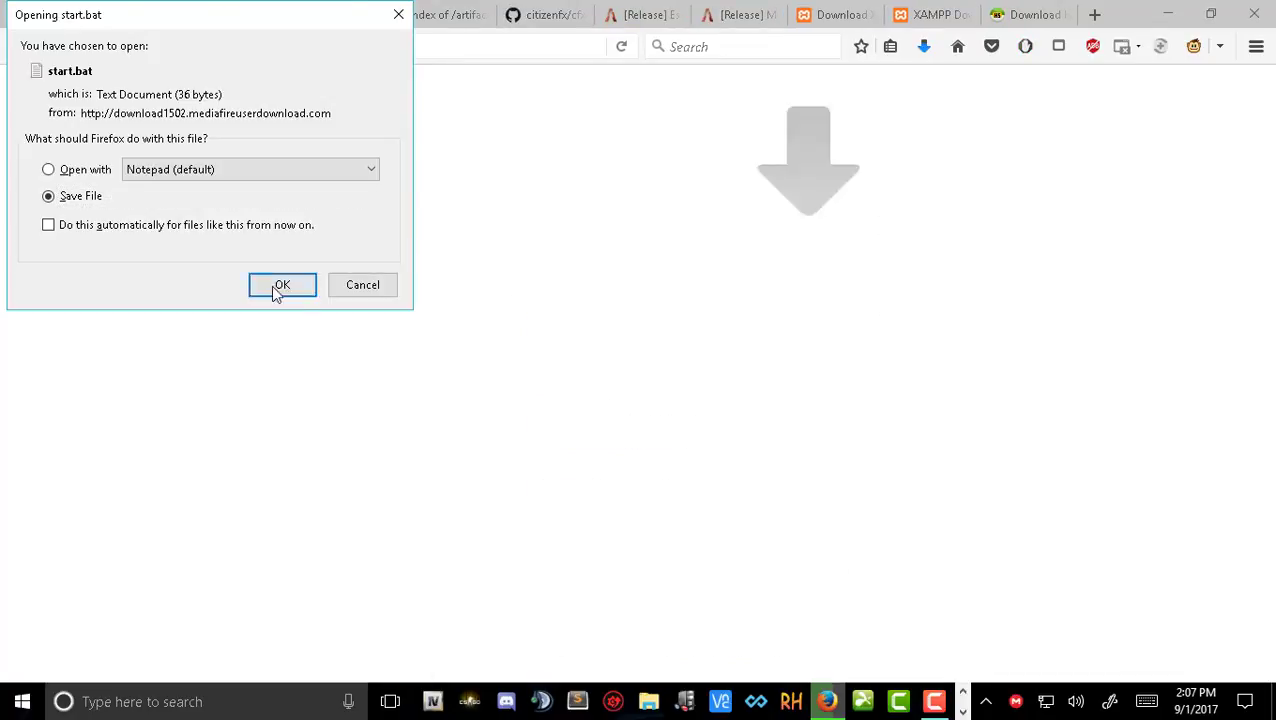
left_click(169, 9)
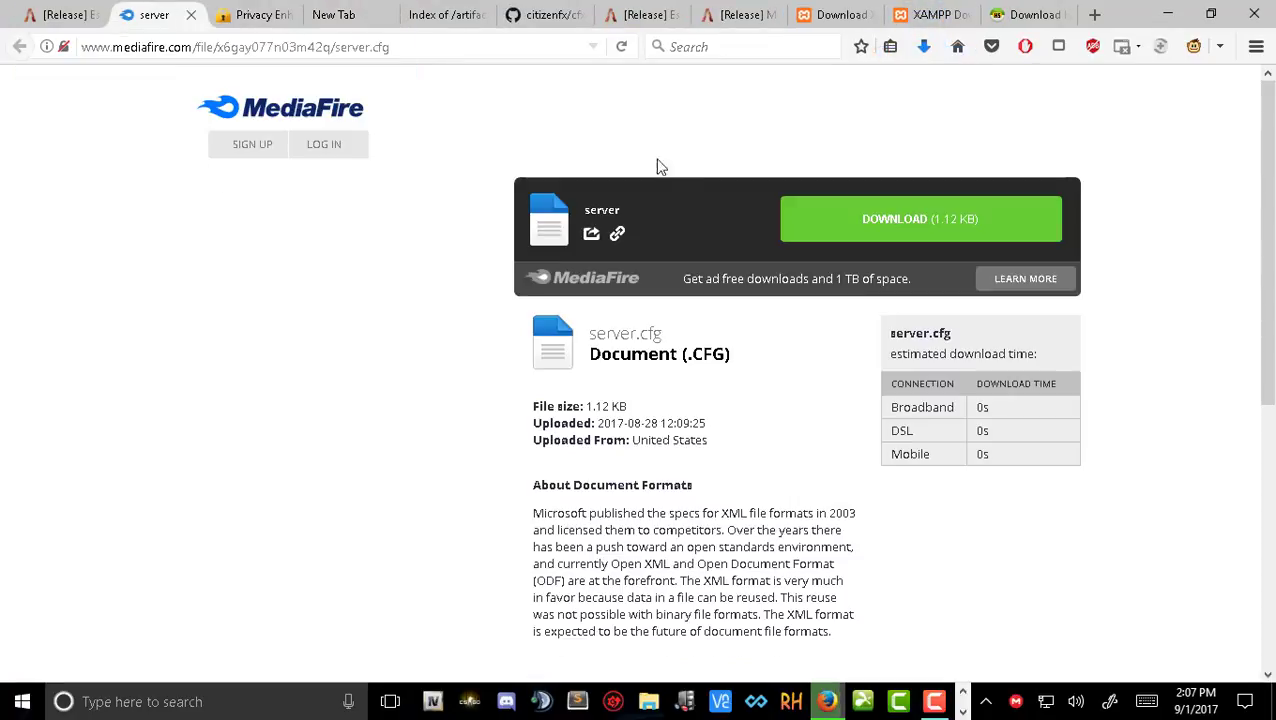
left_click(905, 238)
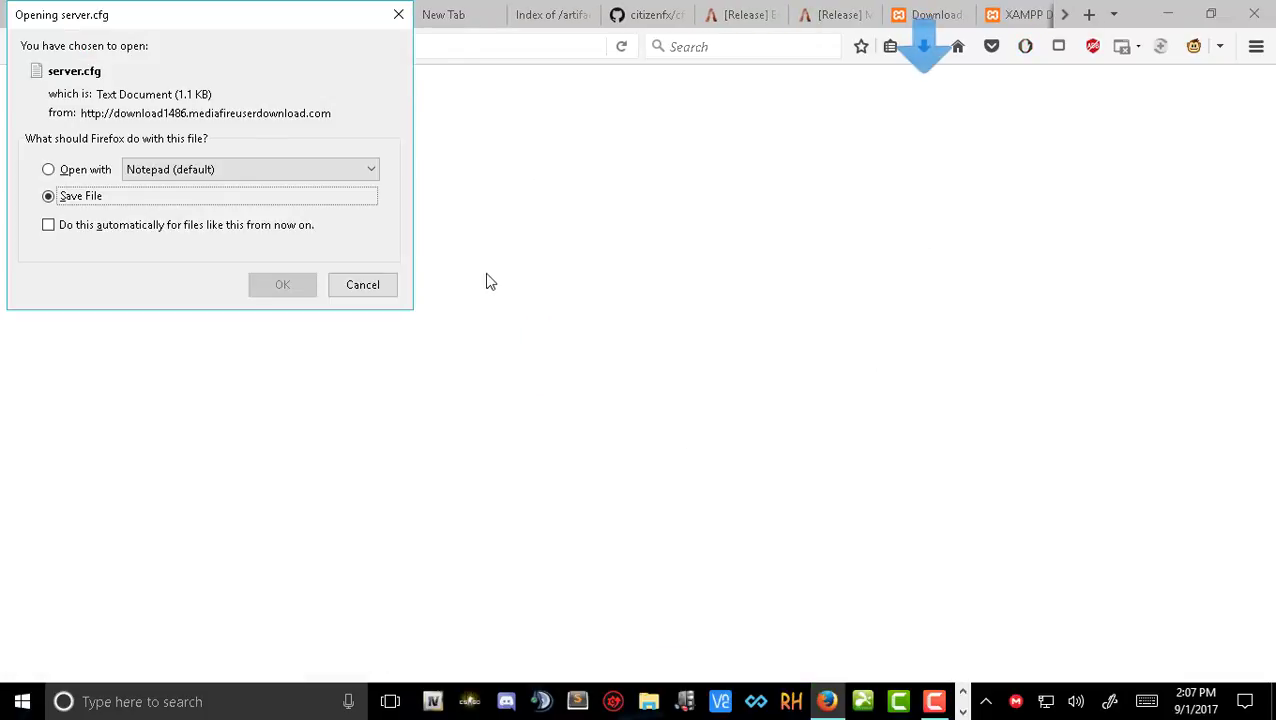
left_click(275, 287)
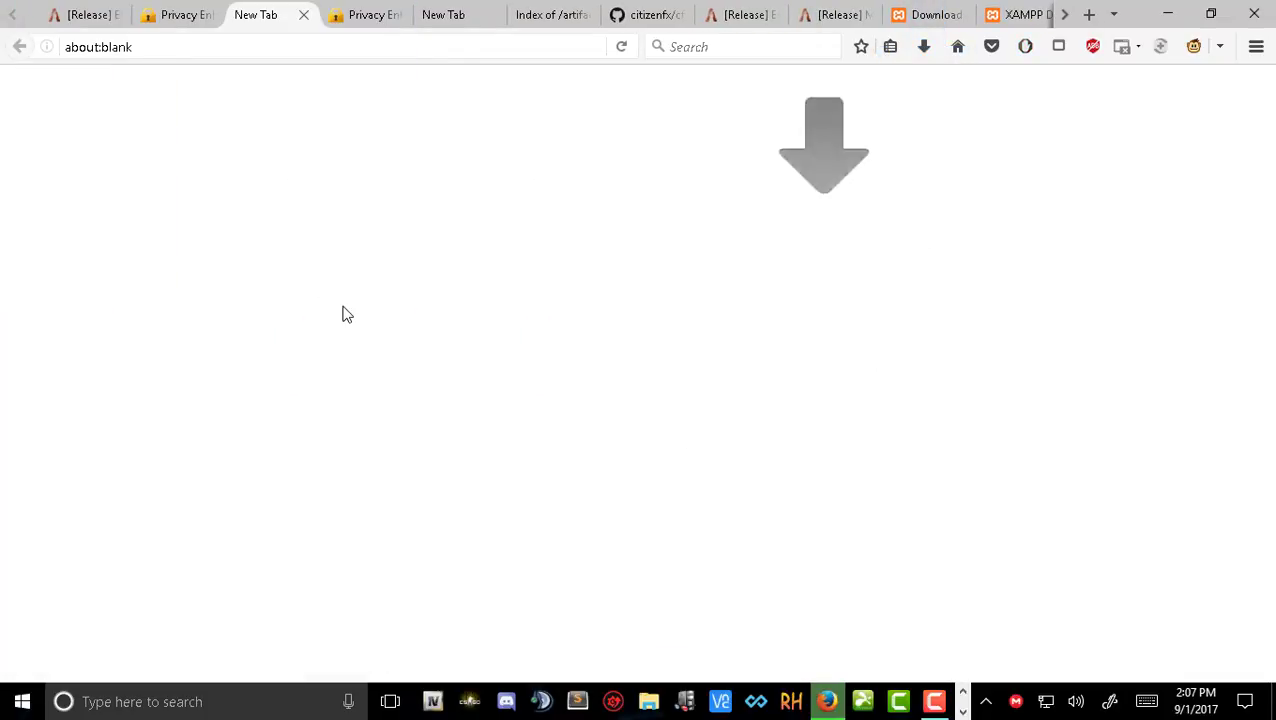
Download esplugin_mysql from the EssentialMode 4.4 Custom Data Plugins post and return to the desktop.
left_click(92, 14)
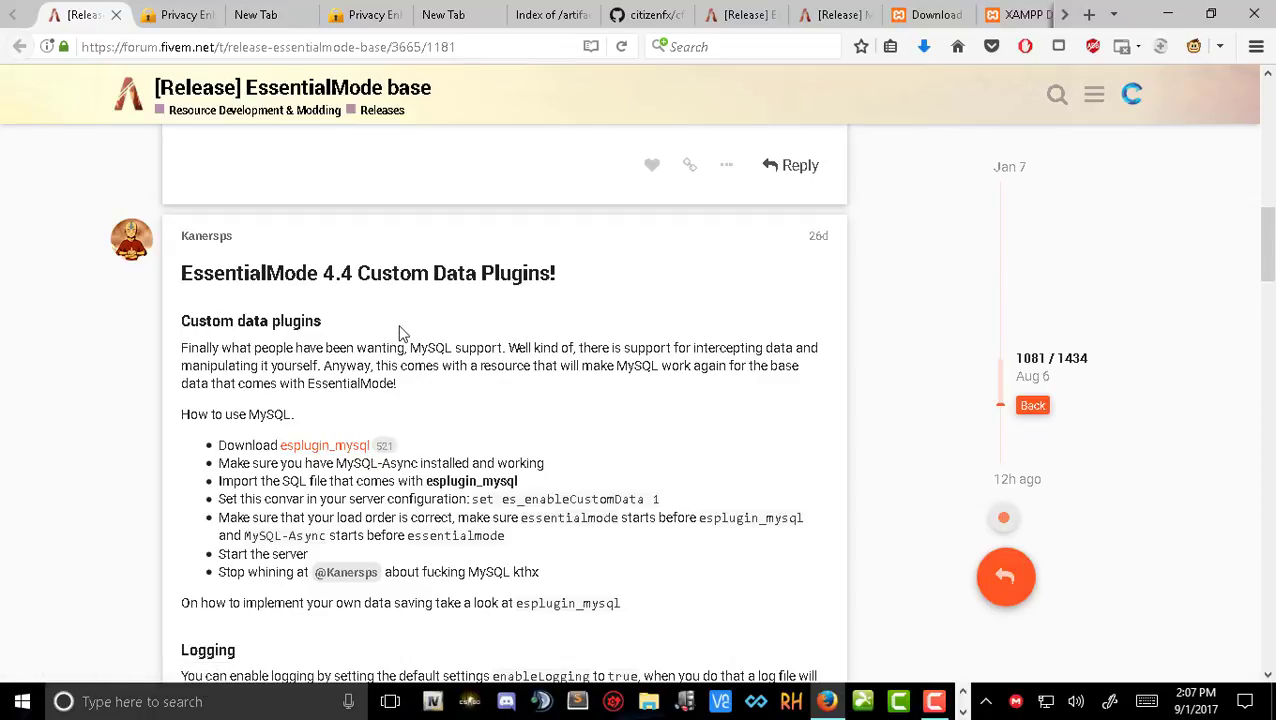
left_click(322, 446)
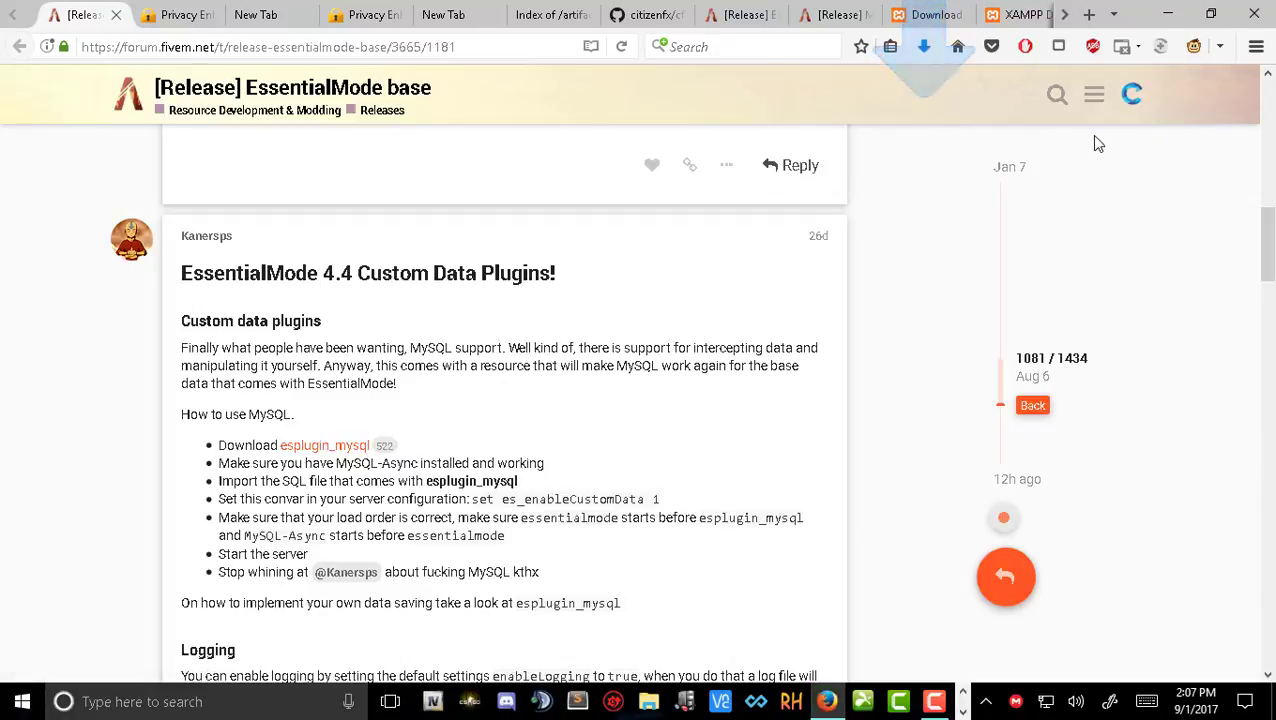
left_click_drag(1139, 7, 1136, 50)
left_click(1083, 87)
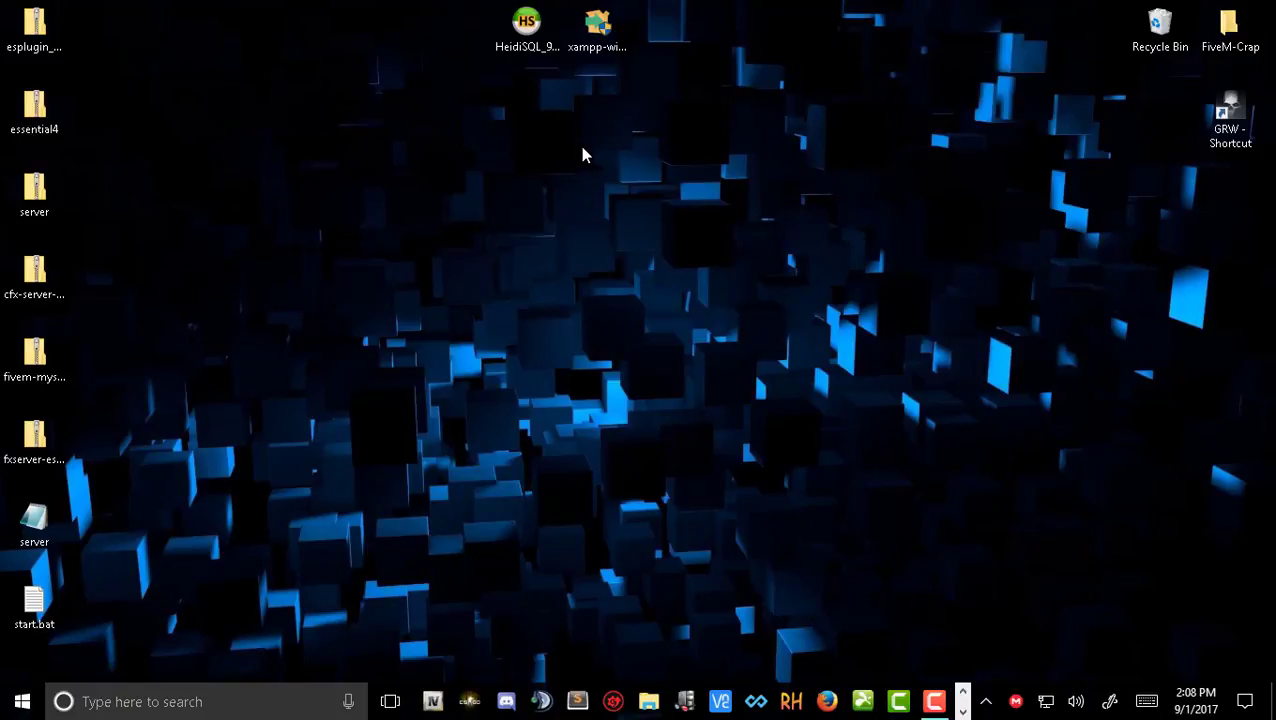
Launch the XAMPP installer from the desktop, accept the UAC warning and proceed to the component selection.
double_click(597, 28)
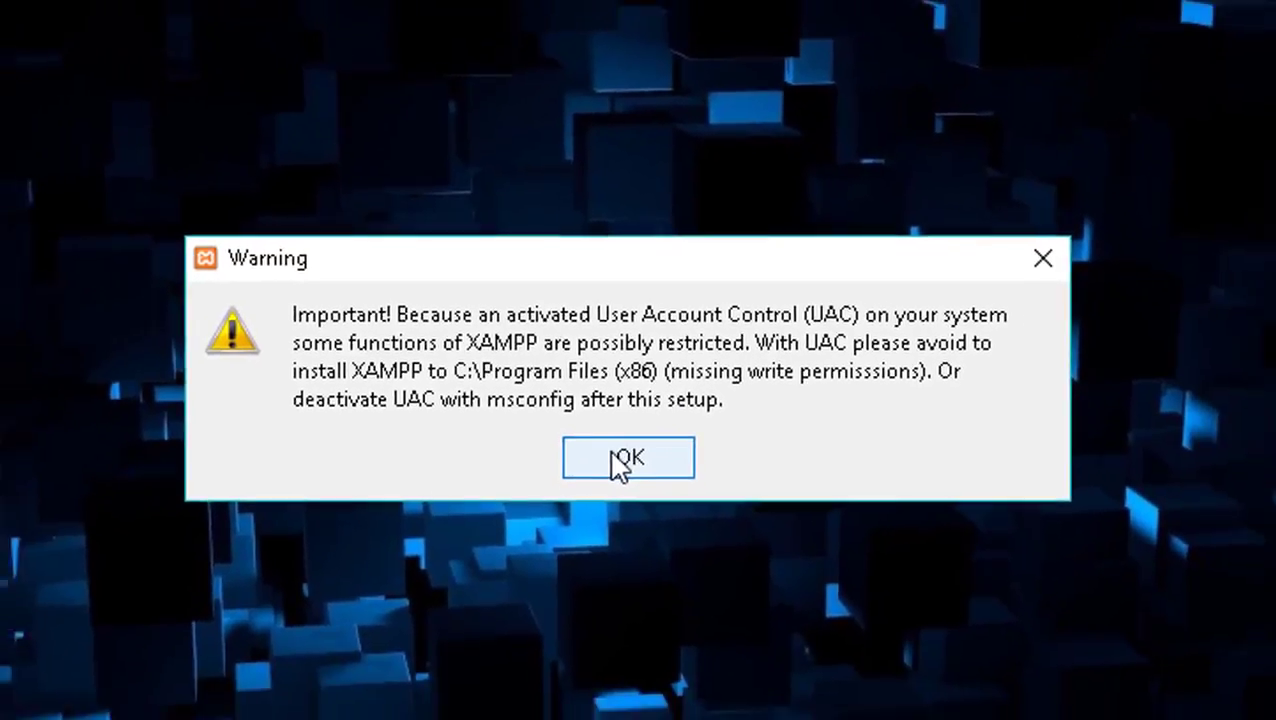
left_click(641, 500)
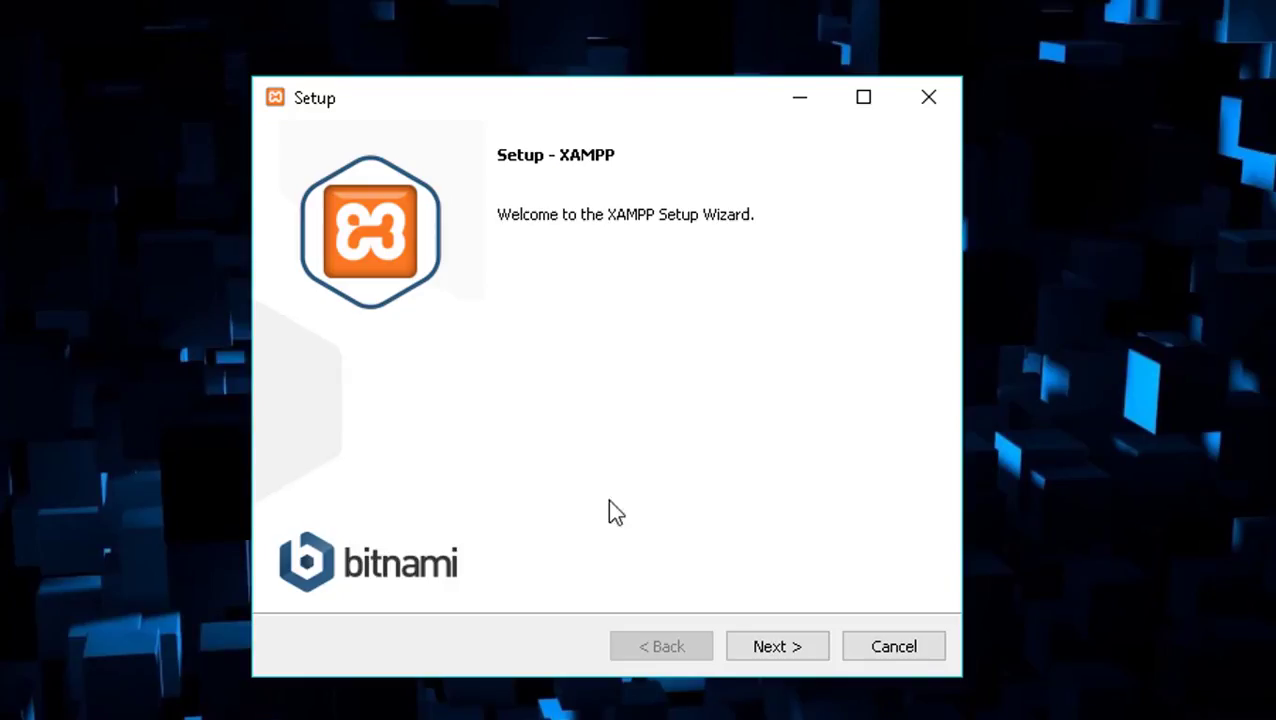
left_click(760, 650)
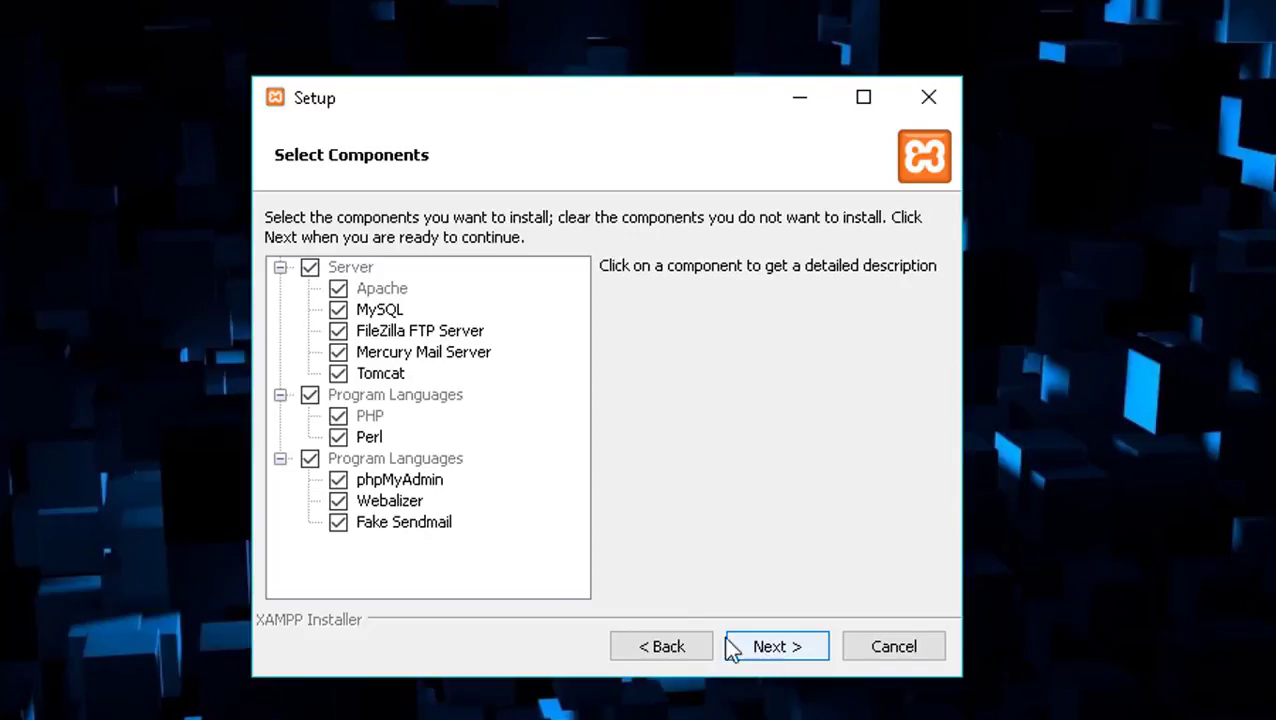
Exclude FileZilla FTP Server, Mercury Mail Server, Tomcat, Perl, Webalizer and Fake Sendmail from the XAMPP installation and continue to the installation folder.
left_click(338, 331)
left_click(338, 352)
left_click(338, 373)
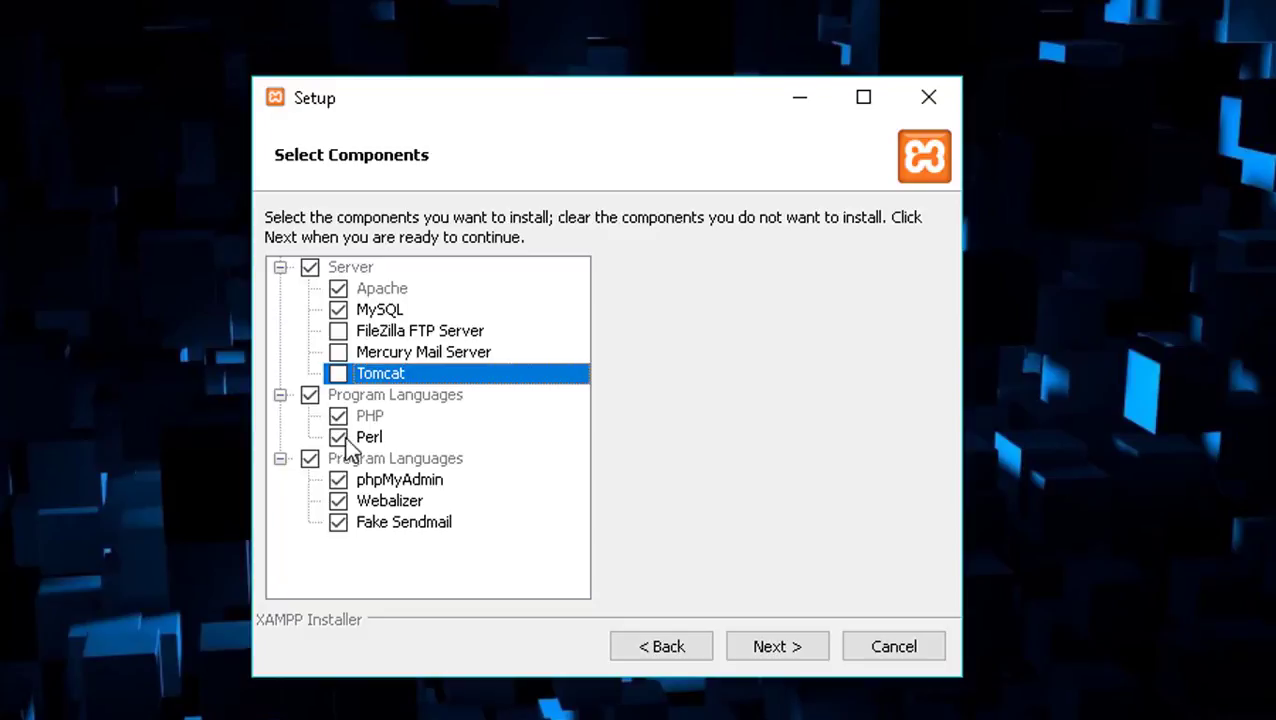
left_click(338, 437)
left_click(338, 522)
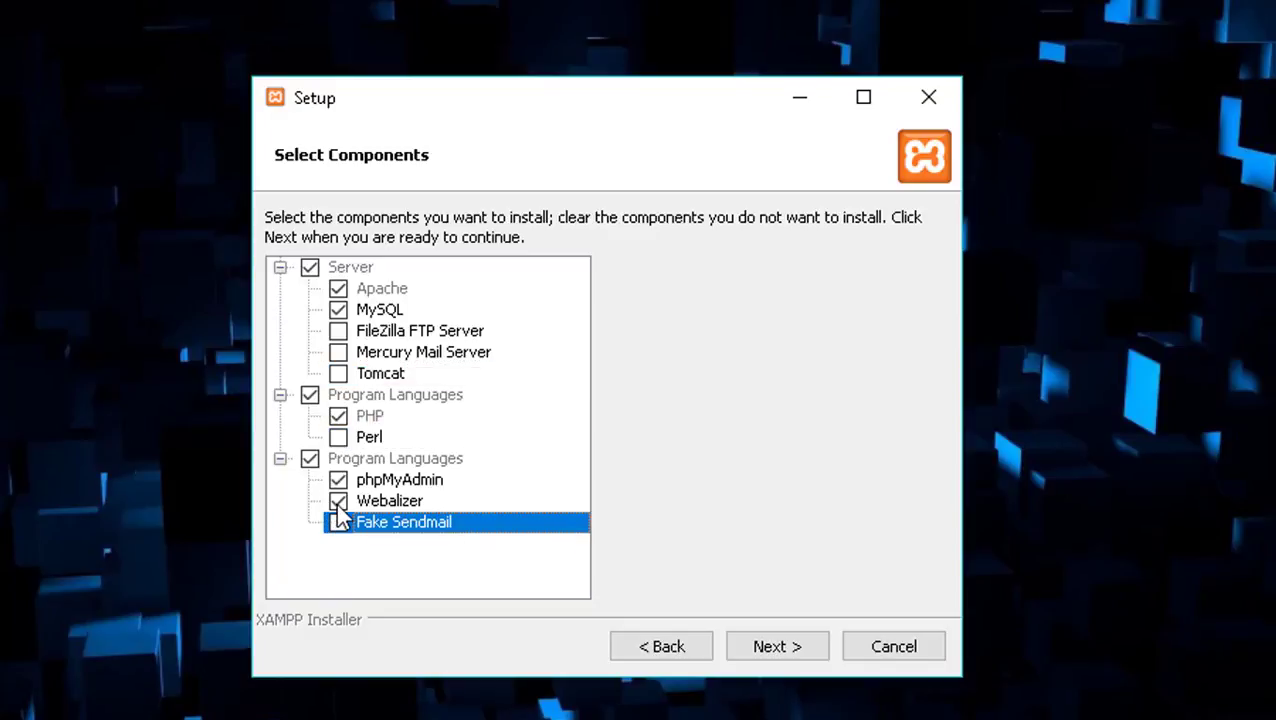
left_click(338, 501)
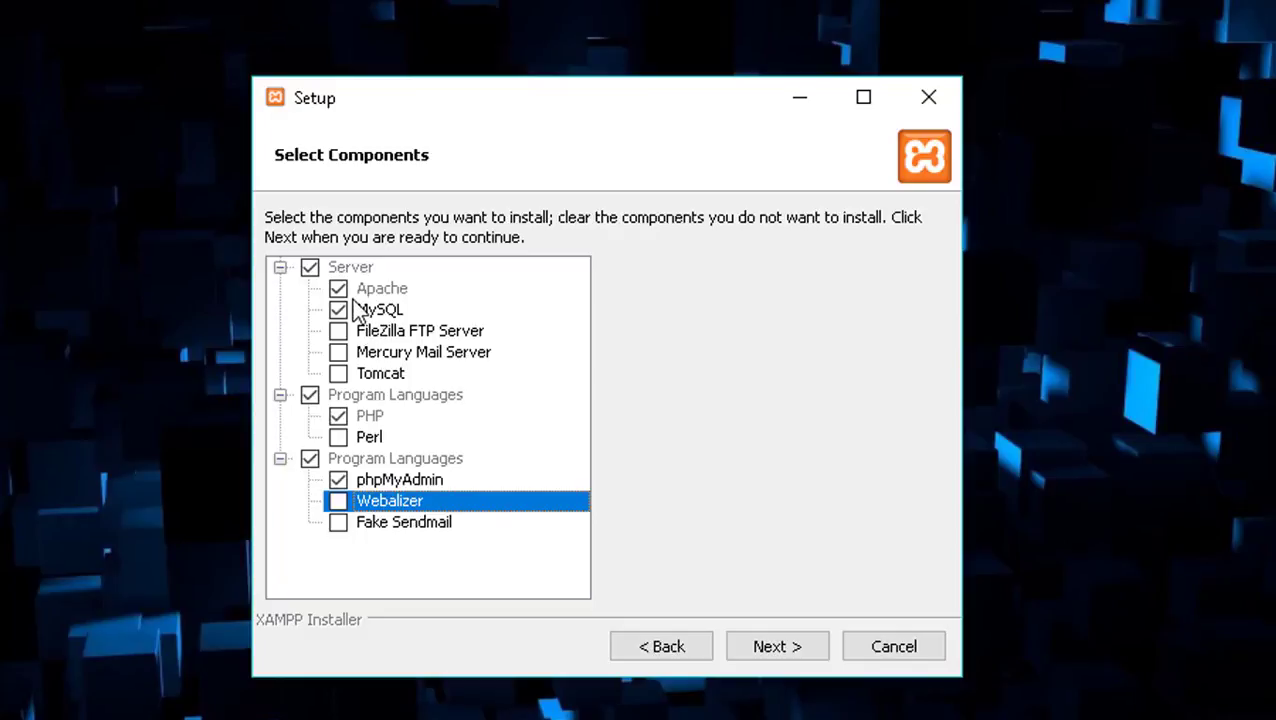
left_click(746, 640)
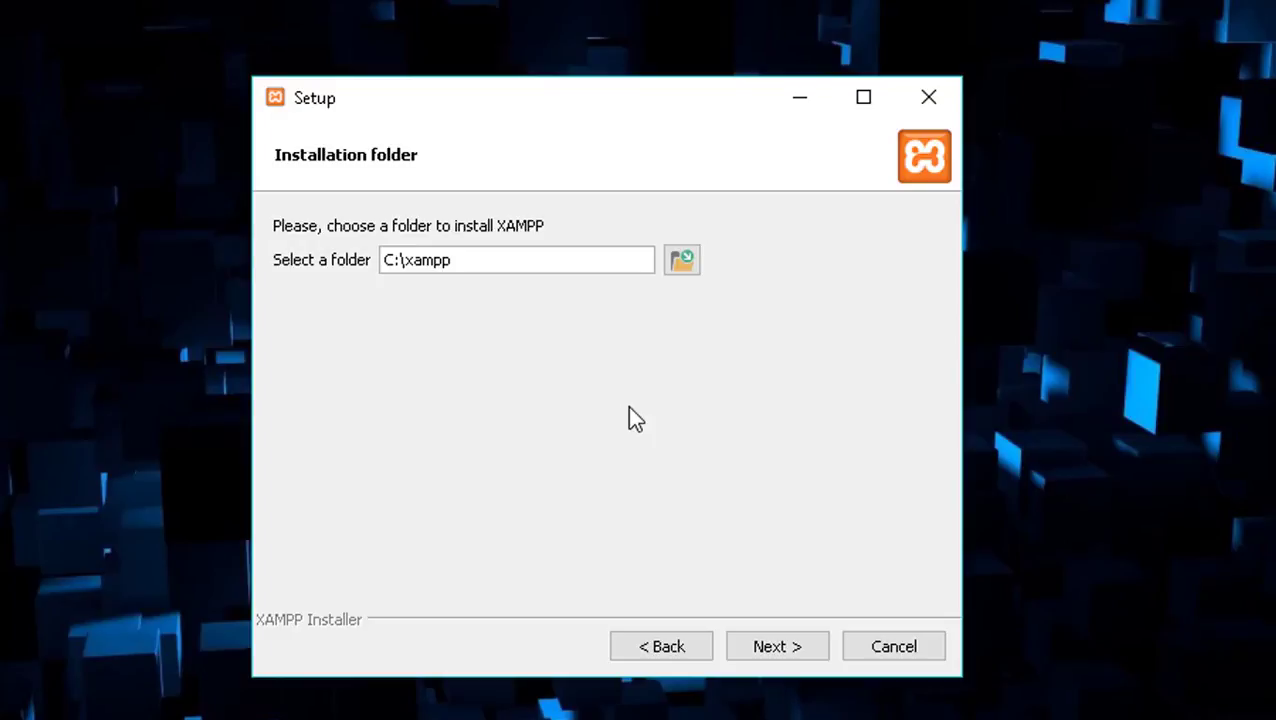
Install XAMPP into C:\xampp with the option to learn more about Bitnami turned off.
left_click(778, 655)
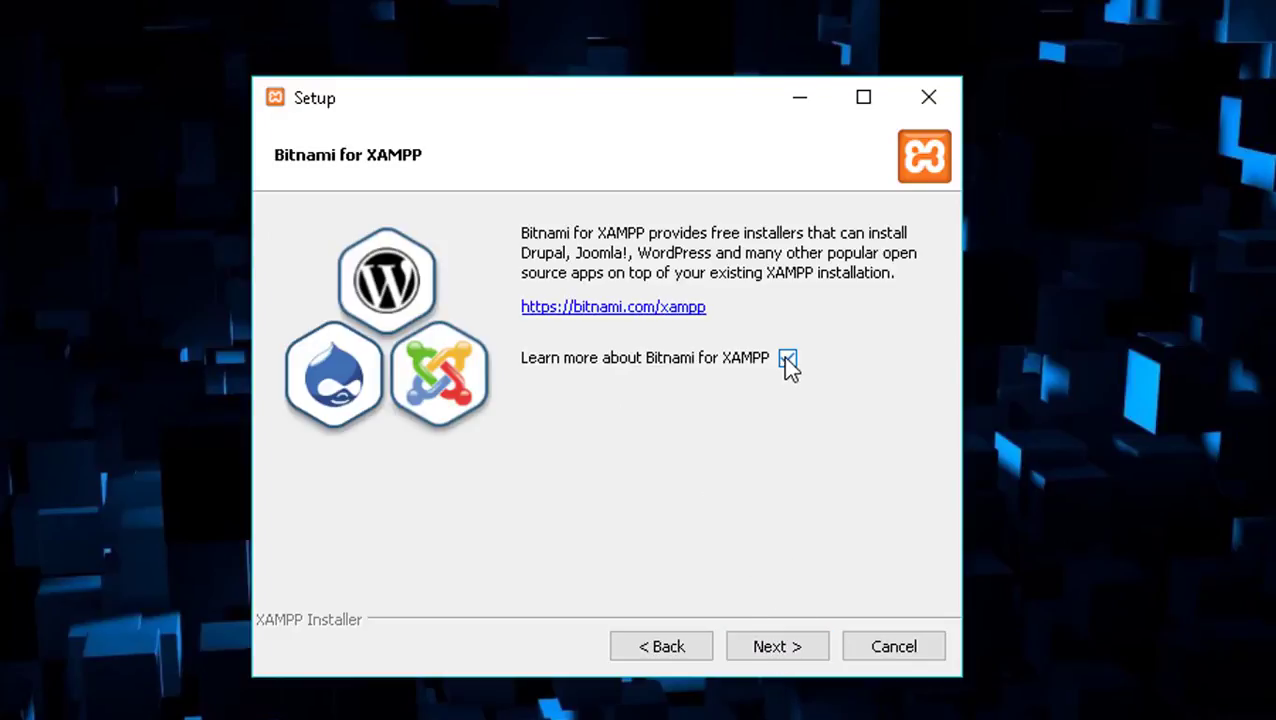
left_click(788, 359)
left_click(781, 656)
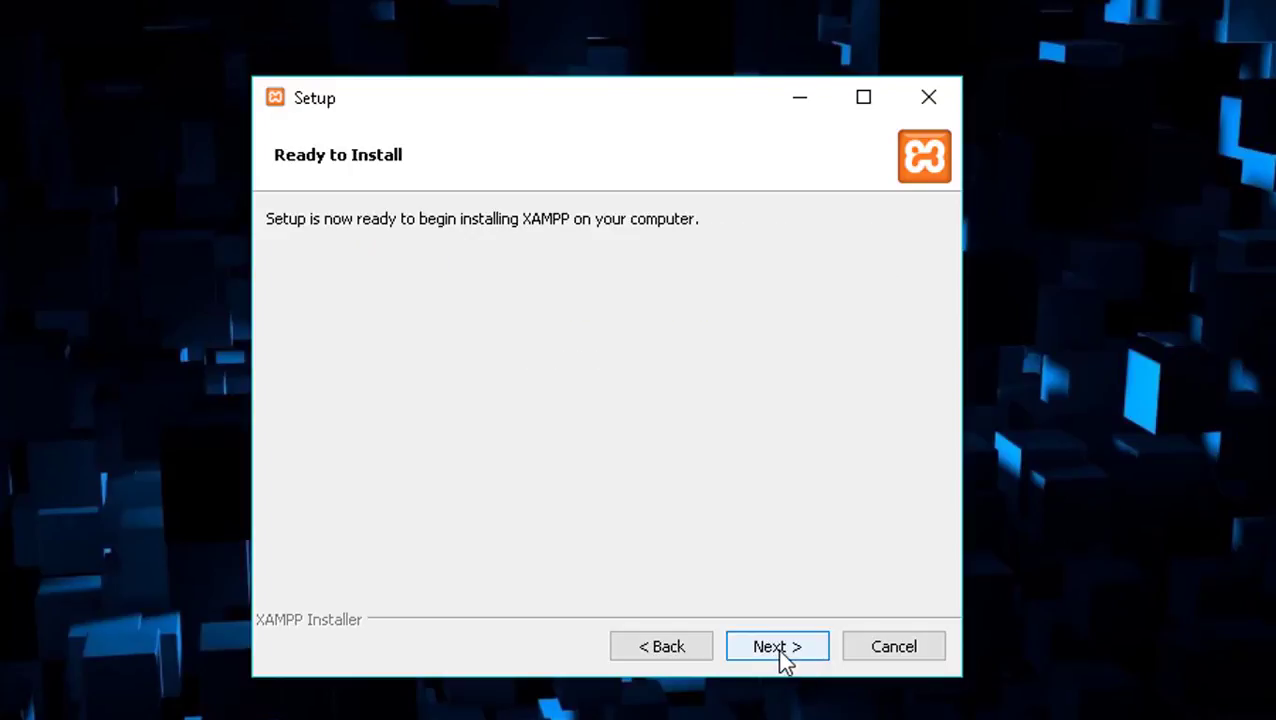
left_click(777, 648)
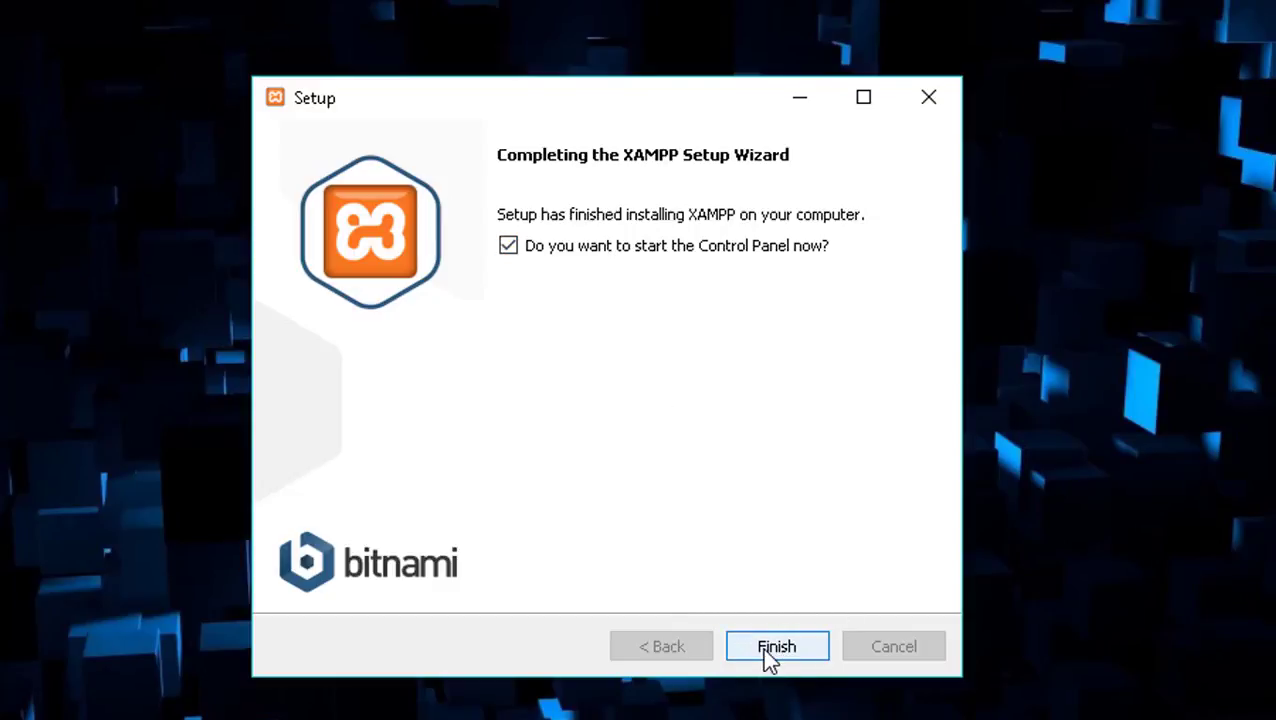
Finish the XAMPP setup with the Control Panel launching, save English as its language and move its window into clear view.
left_click(762, 647)
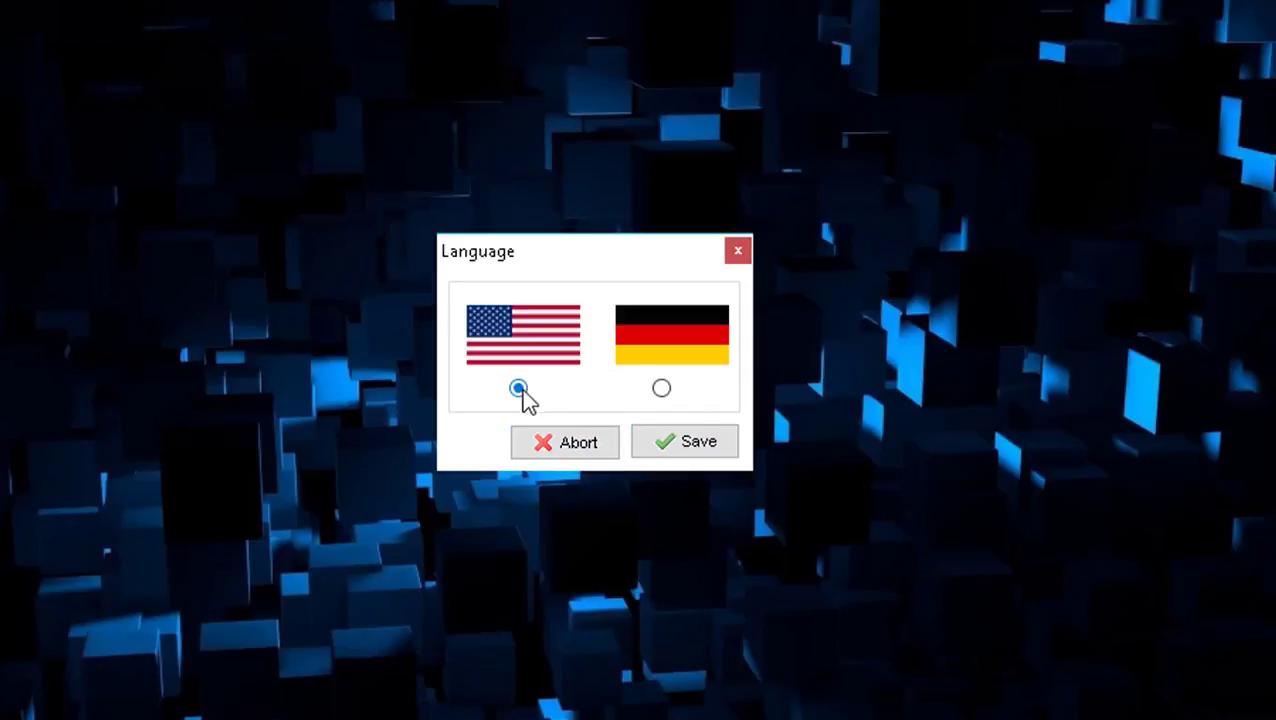
left_click(690, 442)
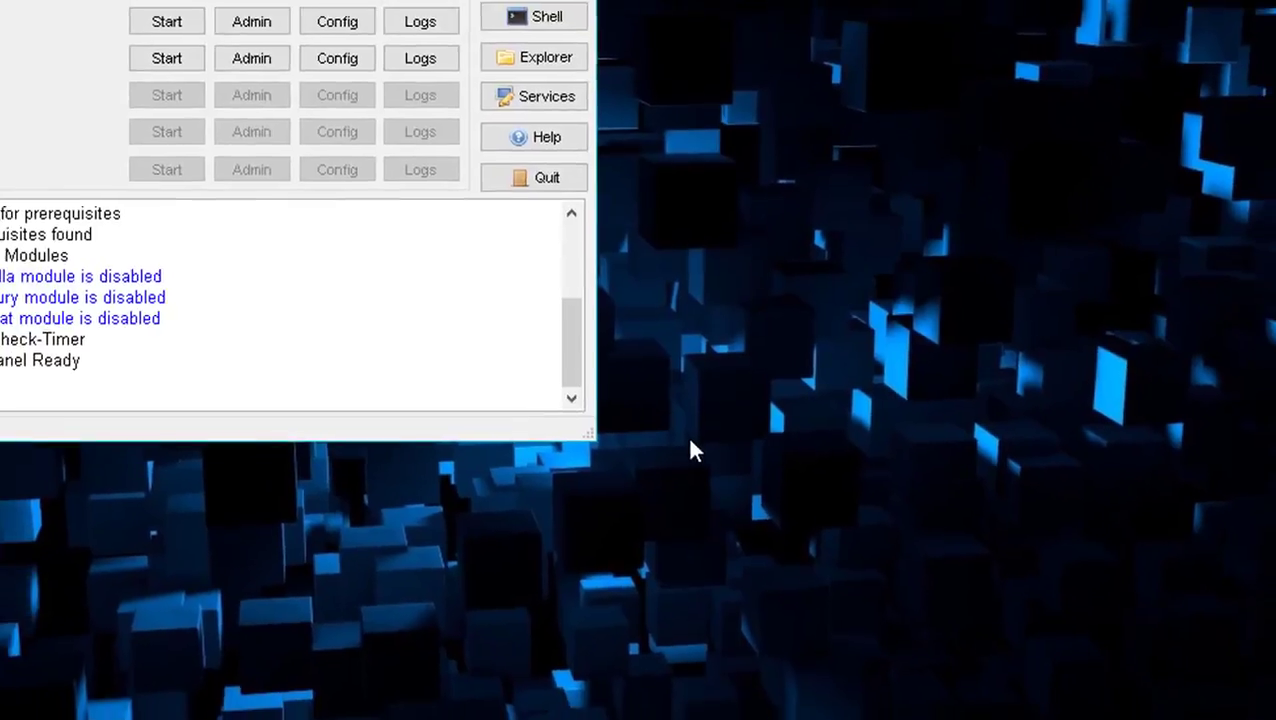
left_click_drag(325, 14, 609, 78)
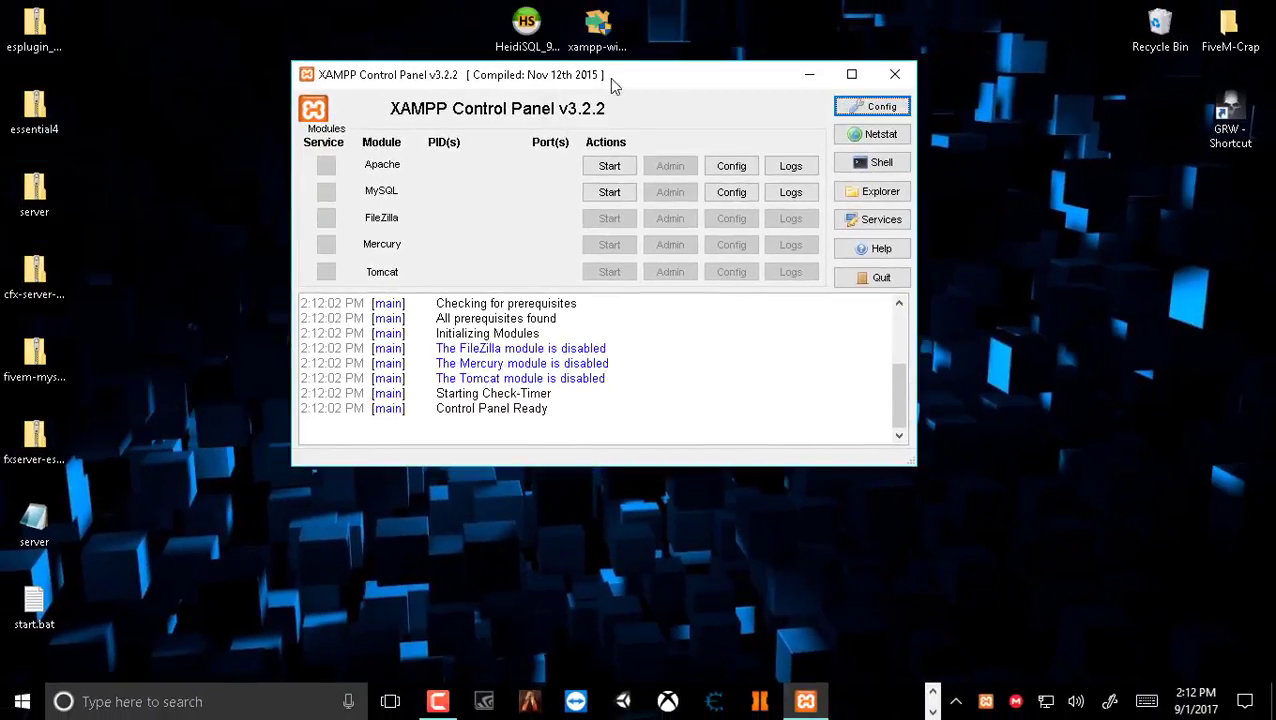
left_click_drag(521, 80, 665, 121)
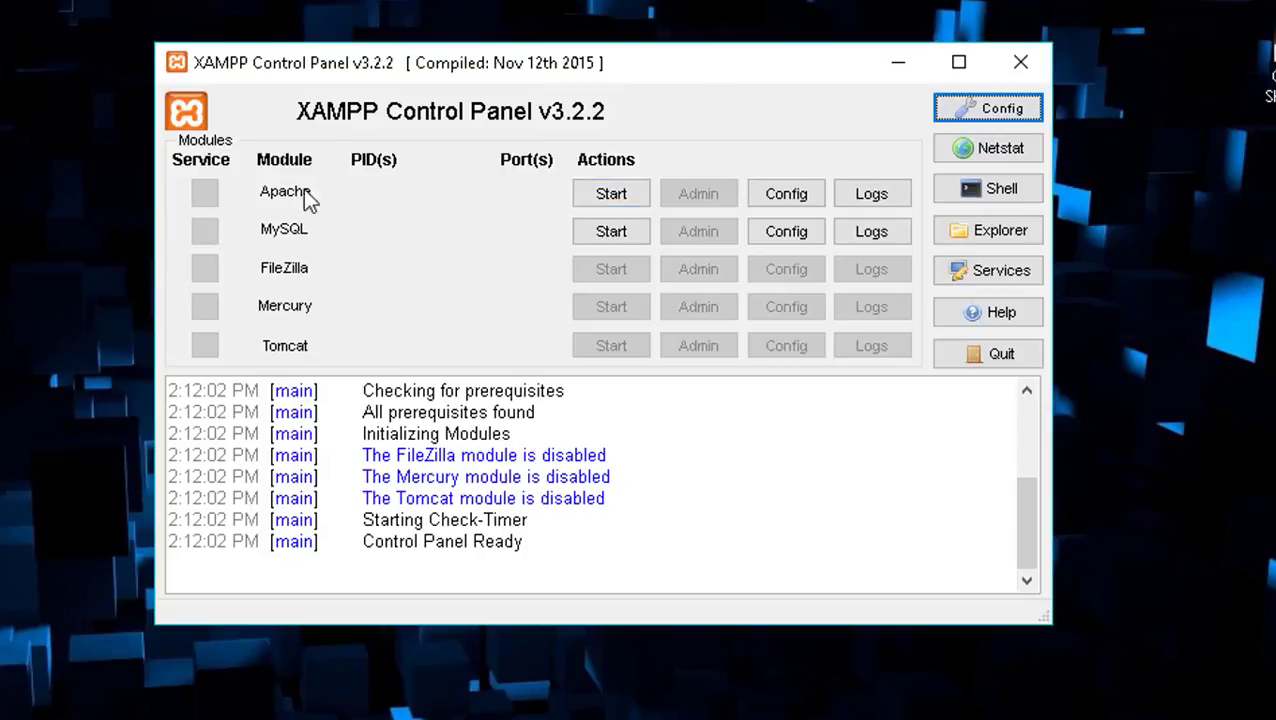
Start the Apache and MySQL modules and review their start-up messages in the log.
left_click(611, 197)
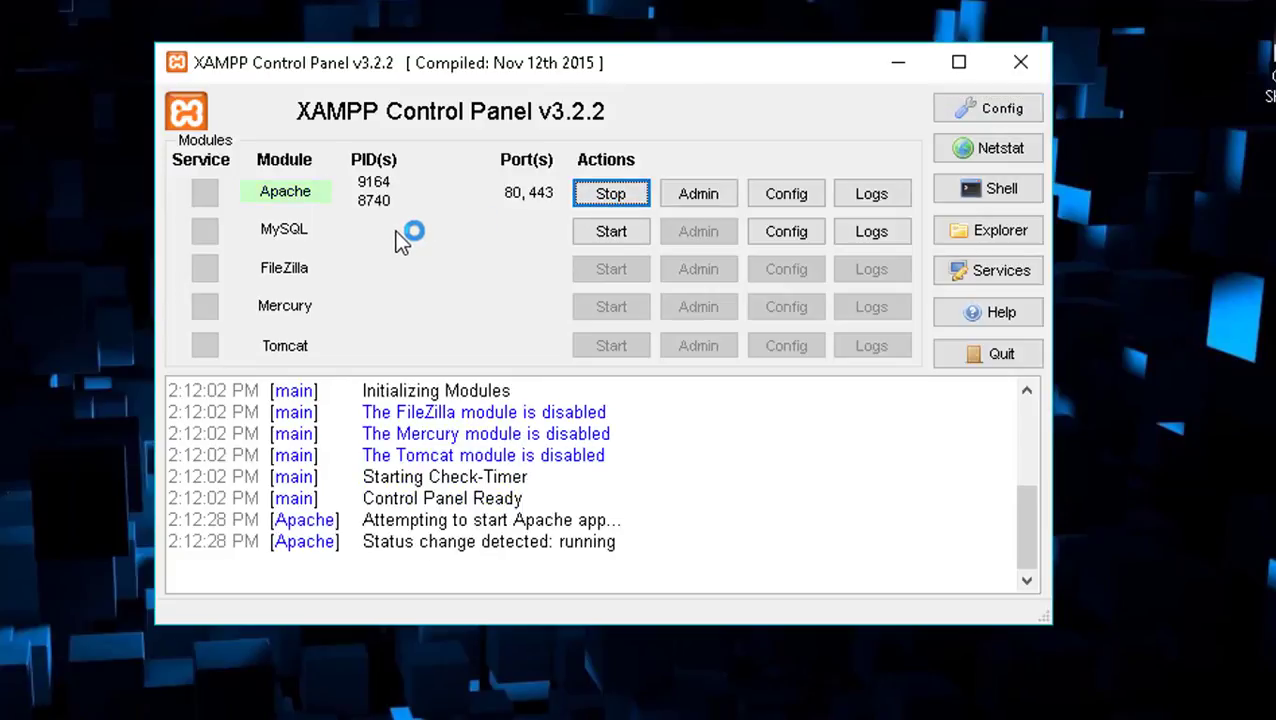
left_click(618, 233)
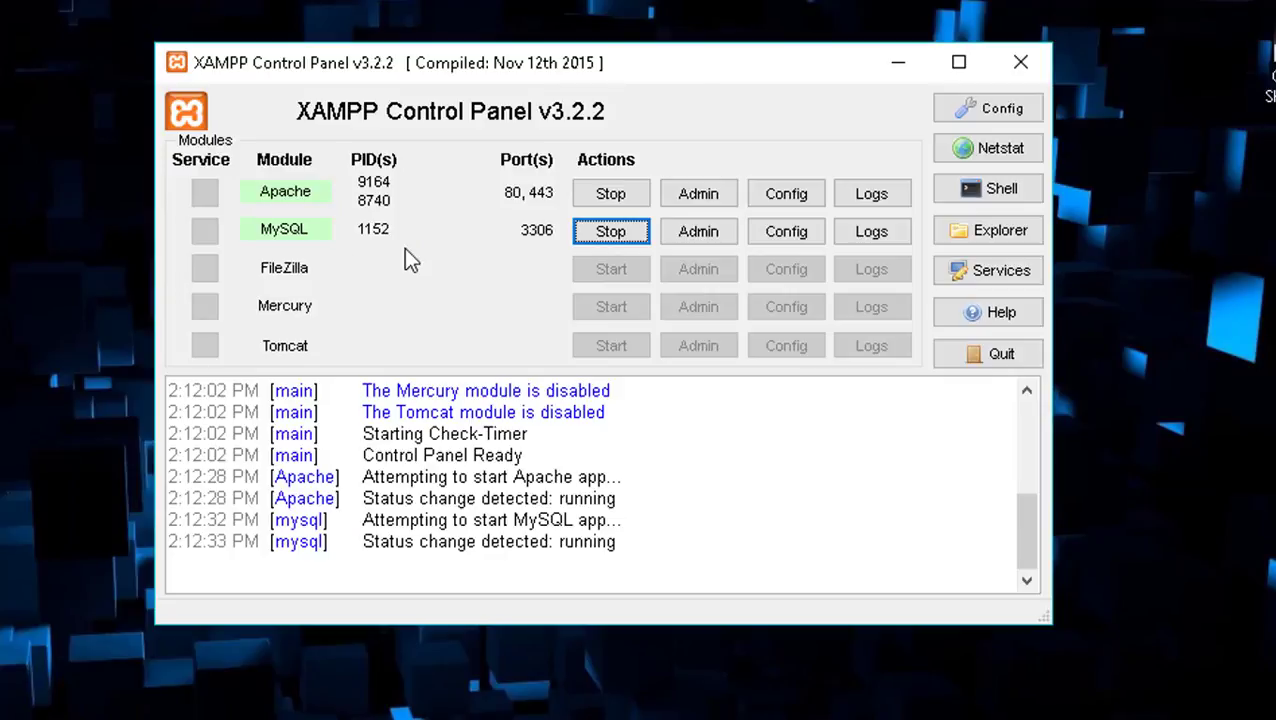
scroll(540, 555, "up", 1)
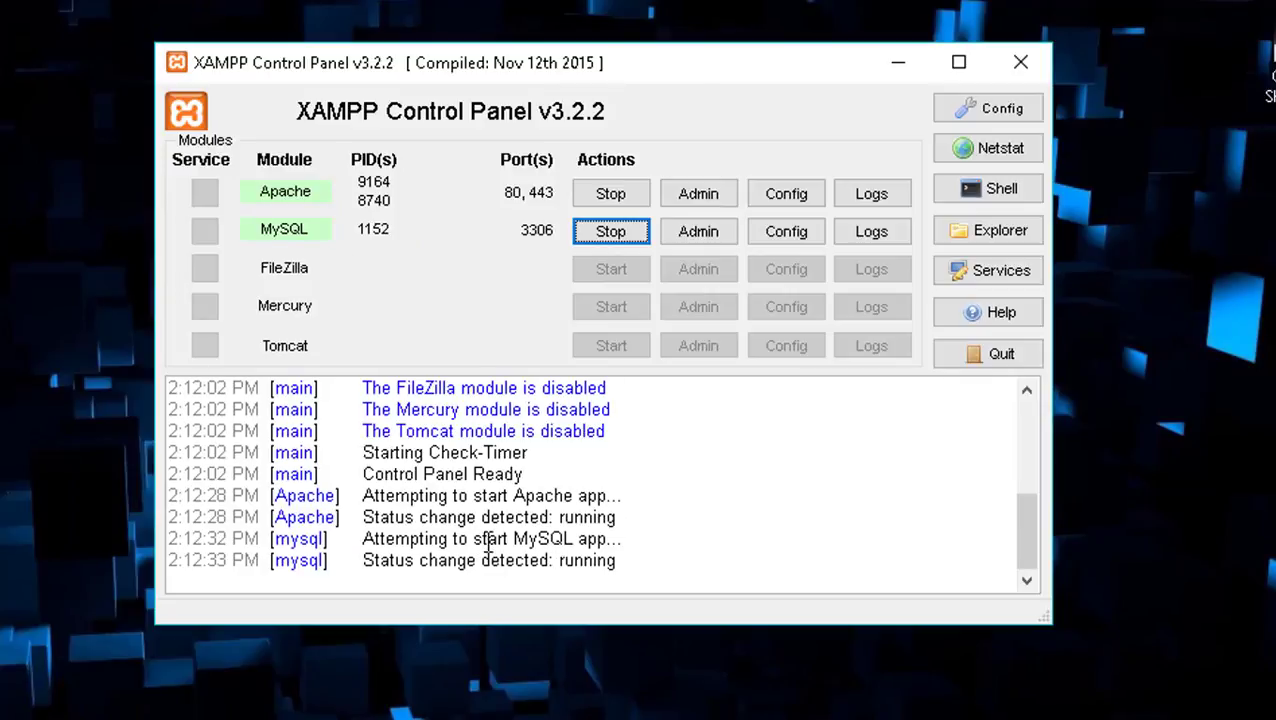
scroll(488, 545, "up", 1)
scroll(486, 537, "down", 1)
left_click_drag(575, 78, 456, 74)
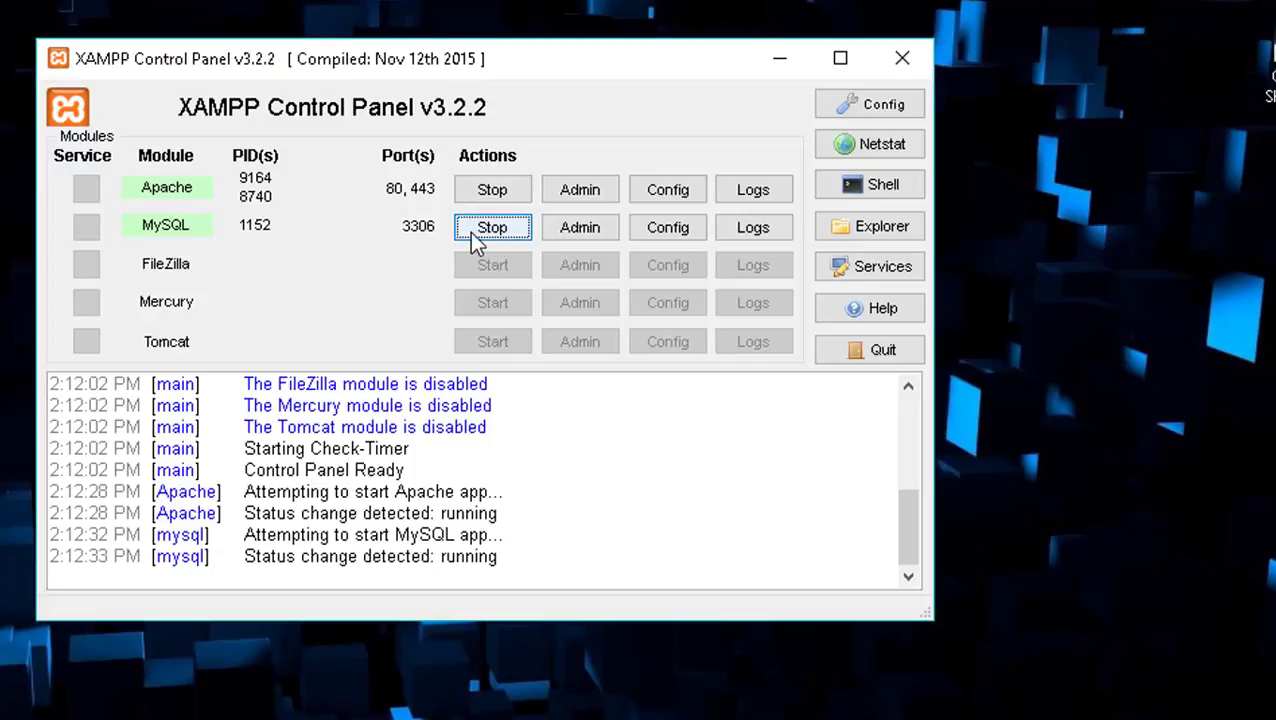
Open the MySQL admin page in the browser to check phpMyAdmin, and minimize the browser and the XAMPP Control Panel.
left_click(567, 230)
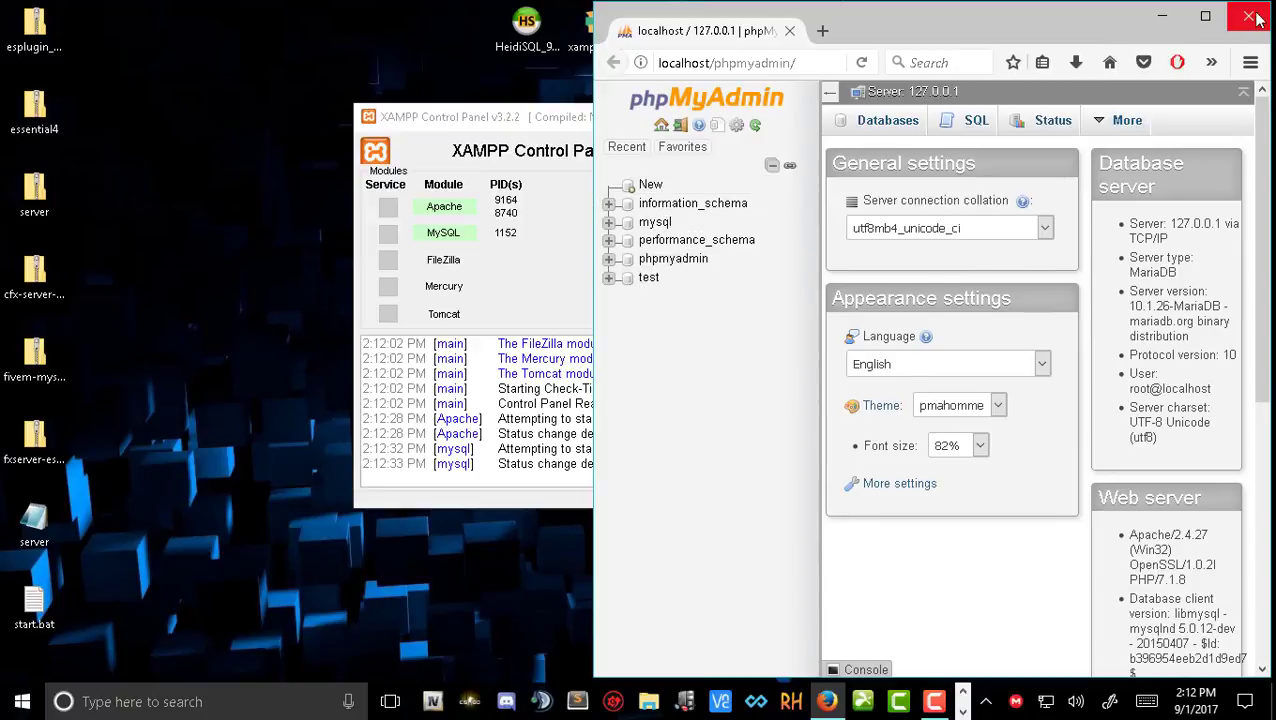
left_click(1162, 16)
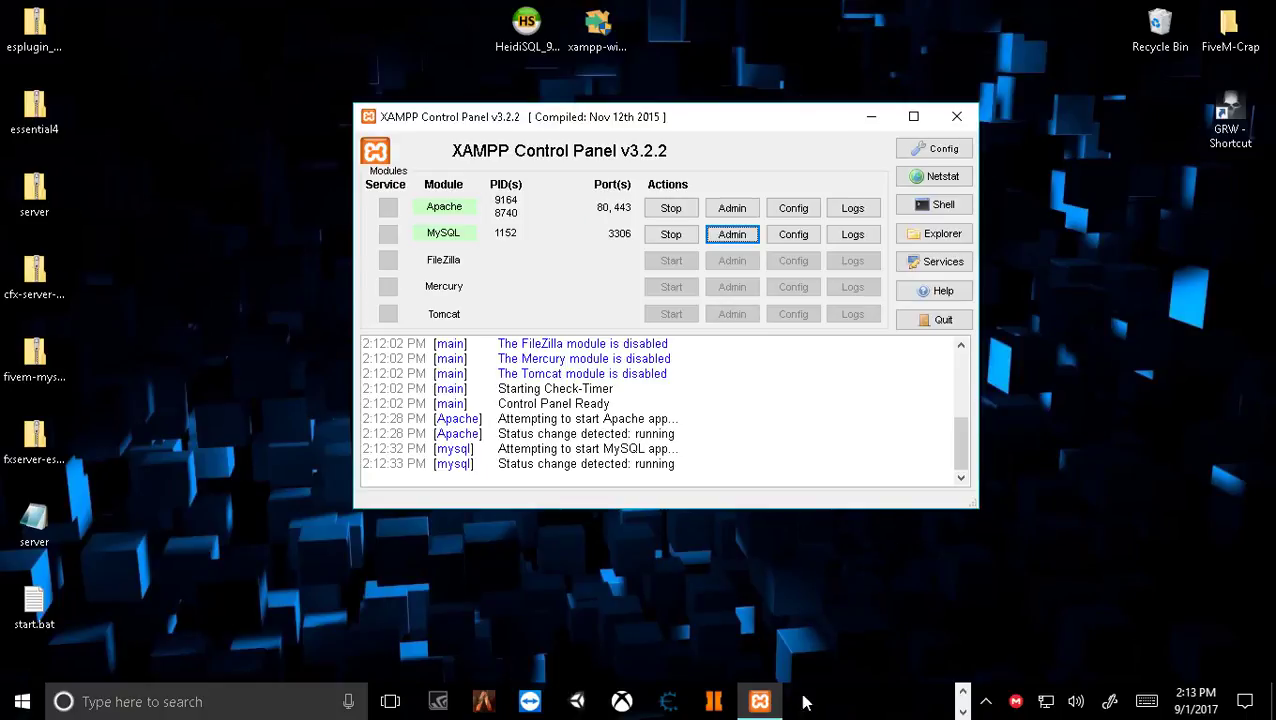
left_click(871, 117)
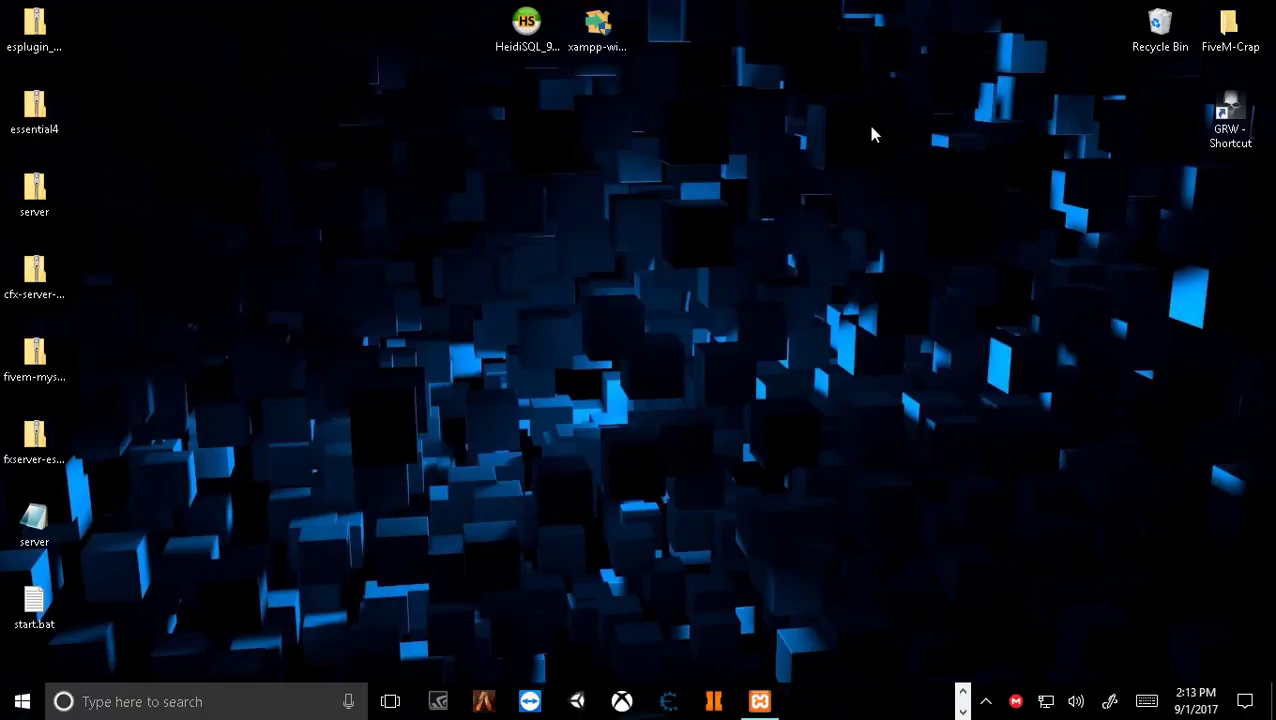
left_click_drag(498, 60, 470, 58)
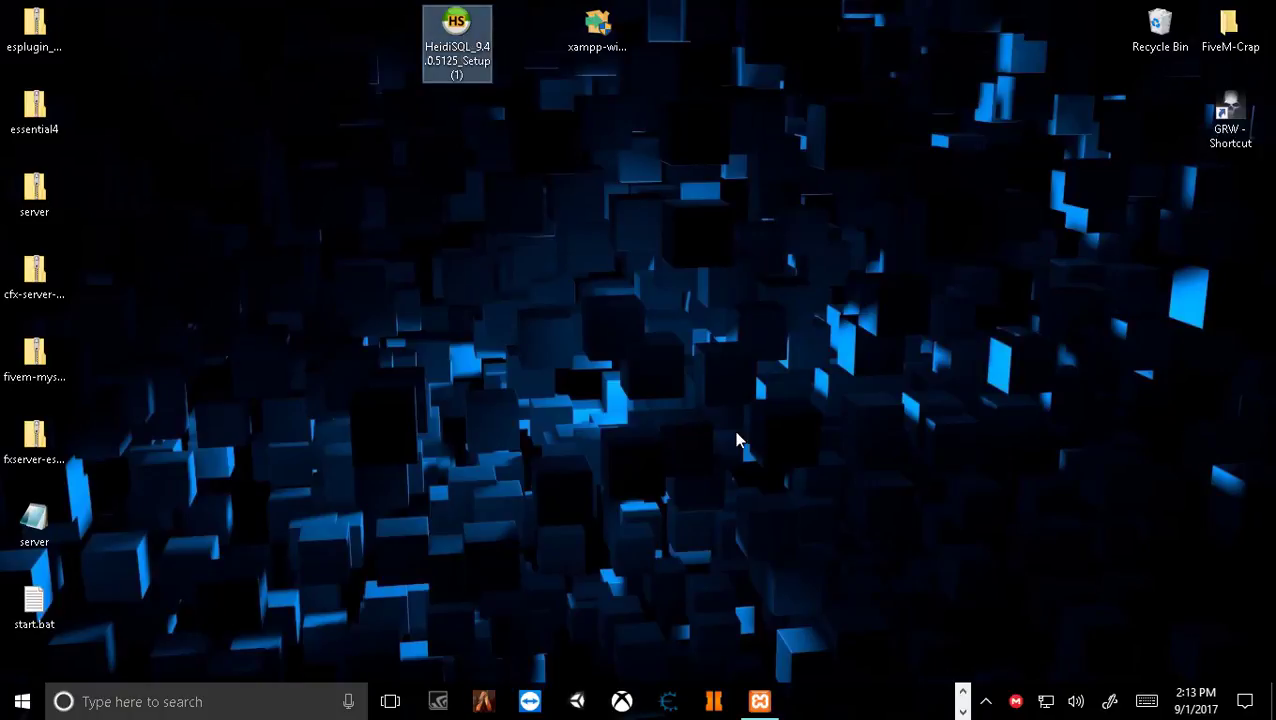
left_click(962, 710)
left_click(826, 701)
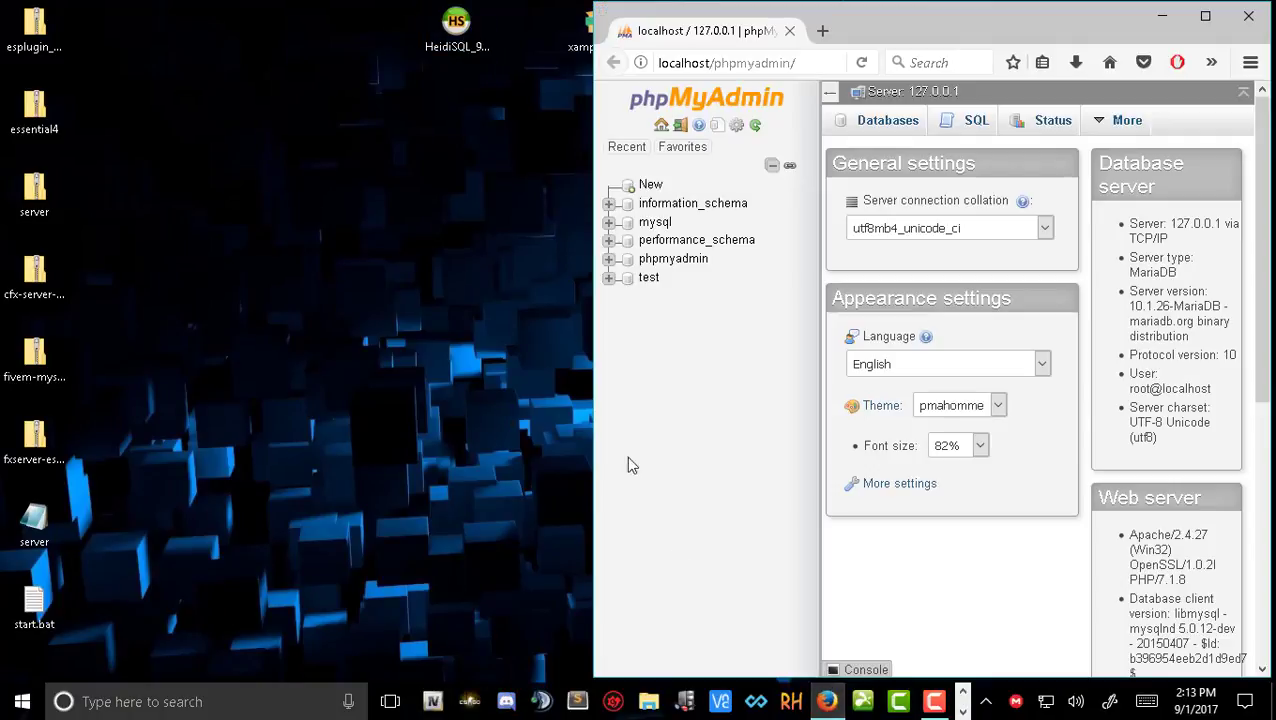
left_click(1162, 16)
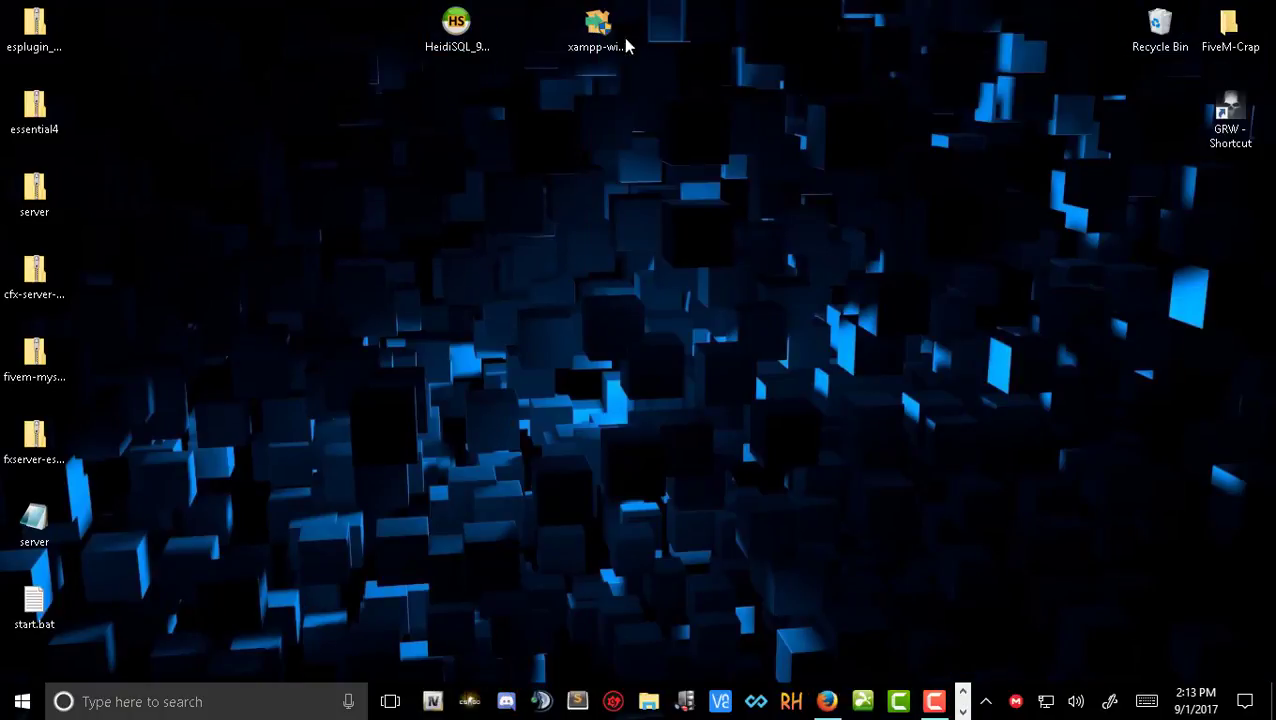
Launch the HeidiSQL installer from the desktop, accept the license agreement and agree to install into the existing C:\Program Files\HeidiSQL folder.
double_click(447, 35)
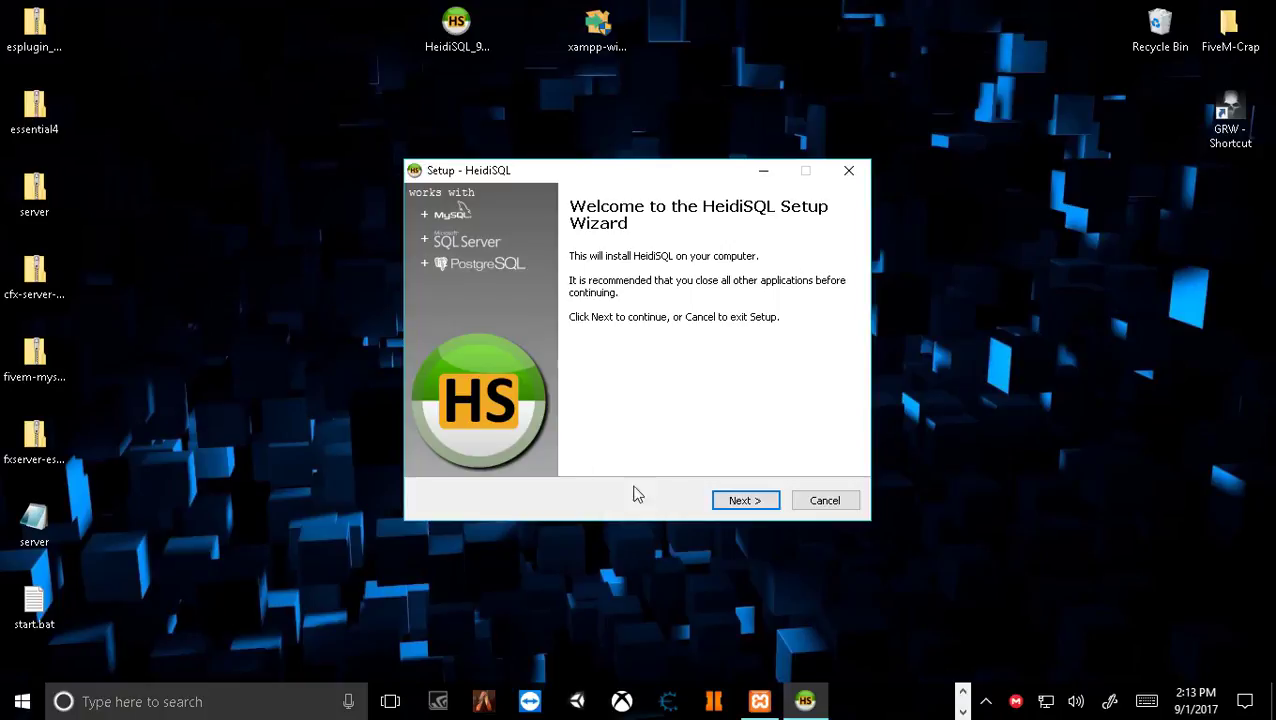
left_click(747, 498)
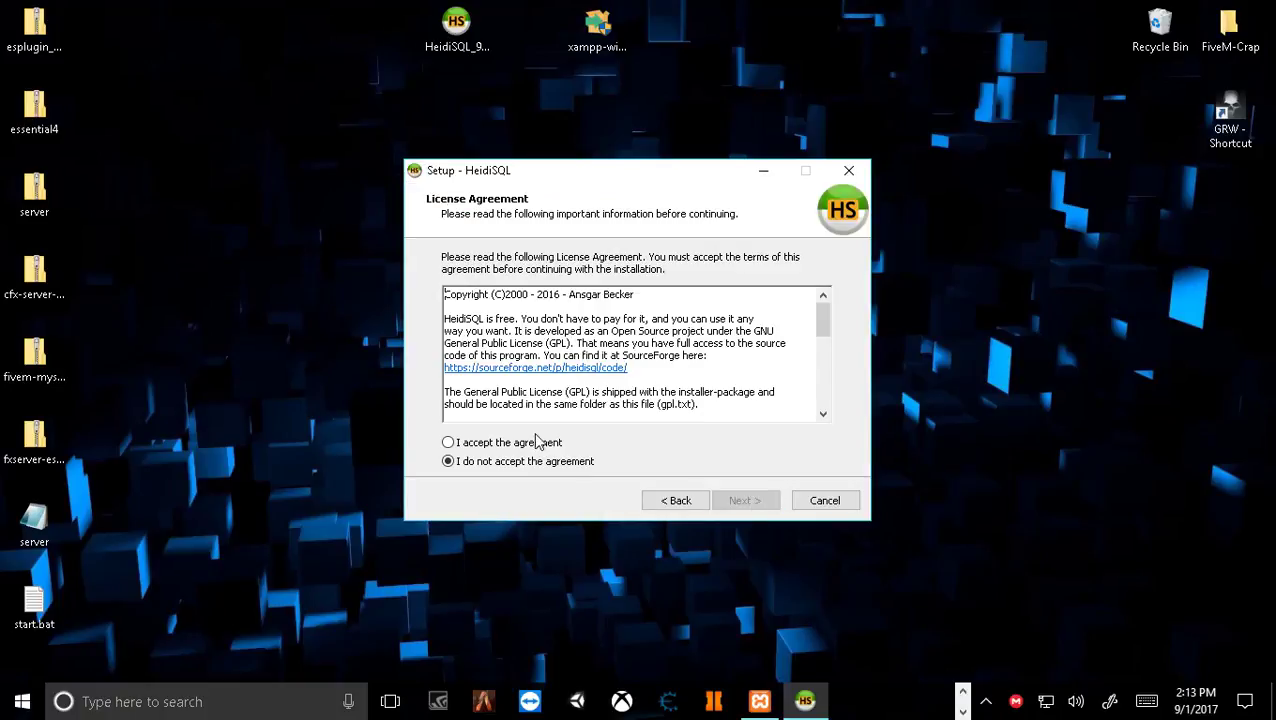
left_click(537, 442)
left_click(760, 500)
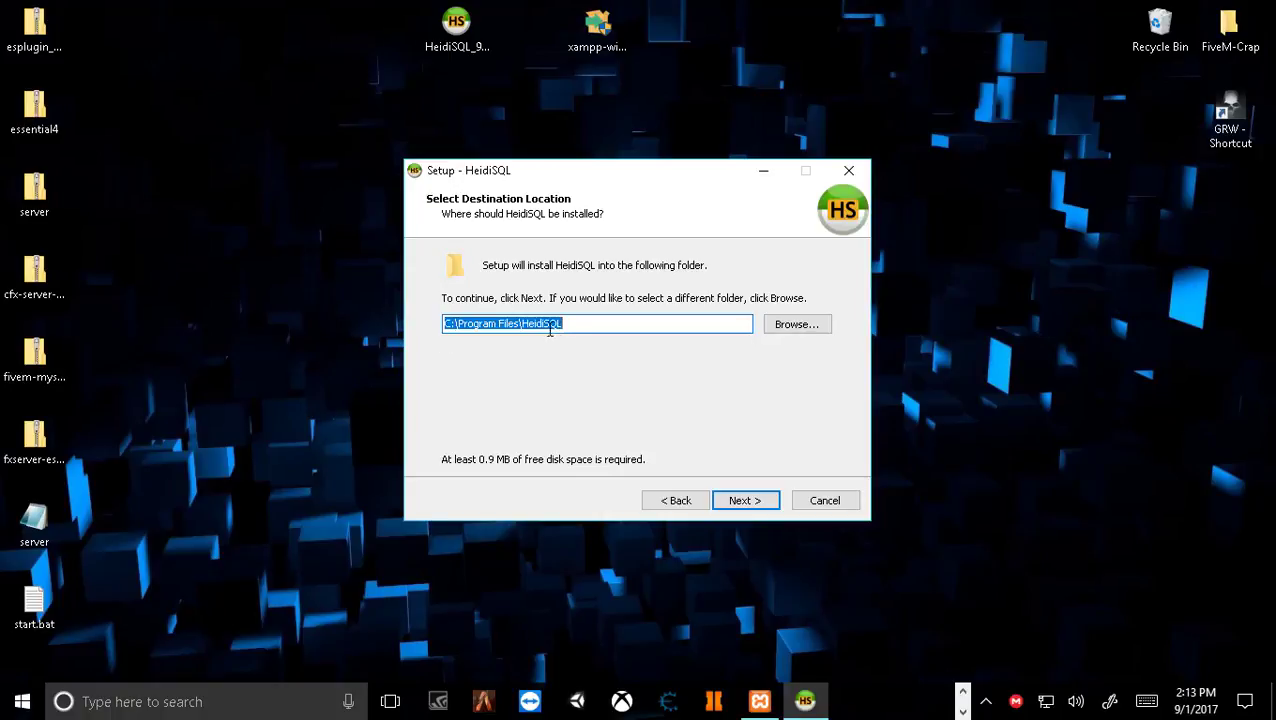
left_click(748, 506)
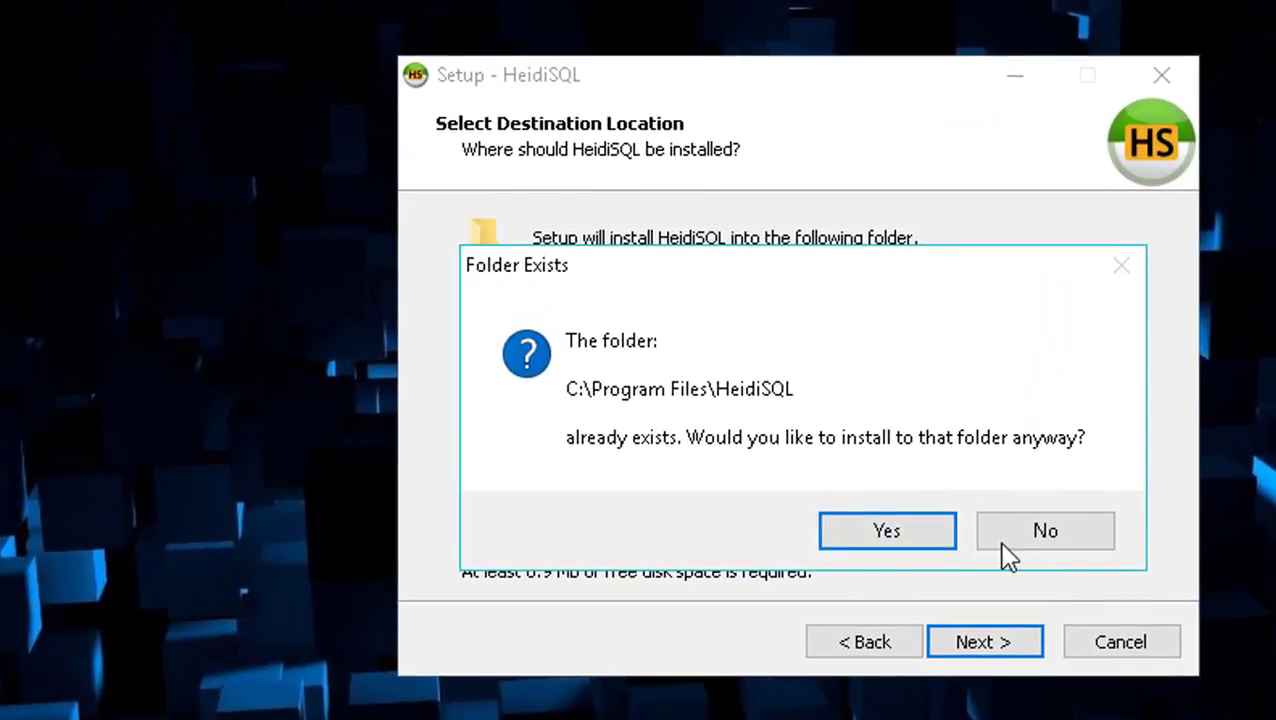
left_click(885, 535)
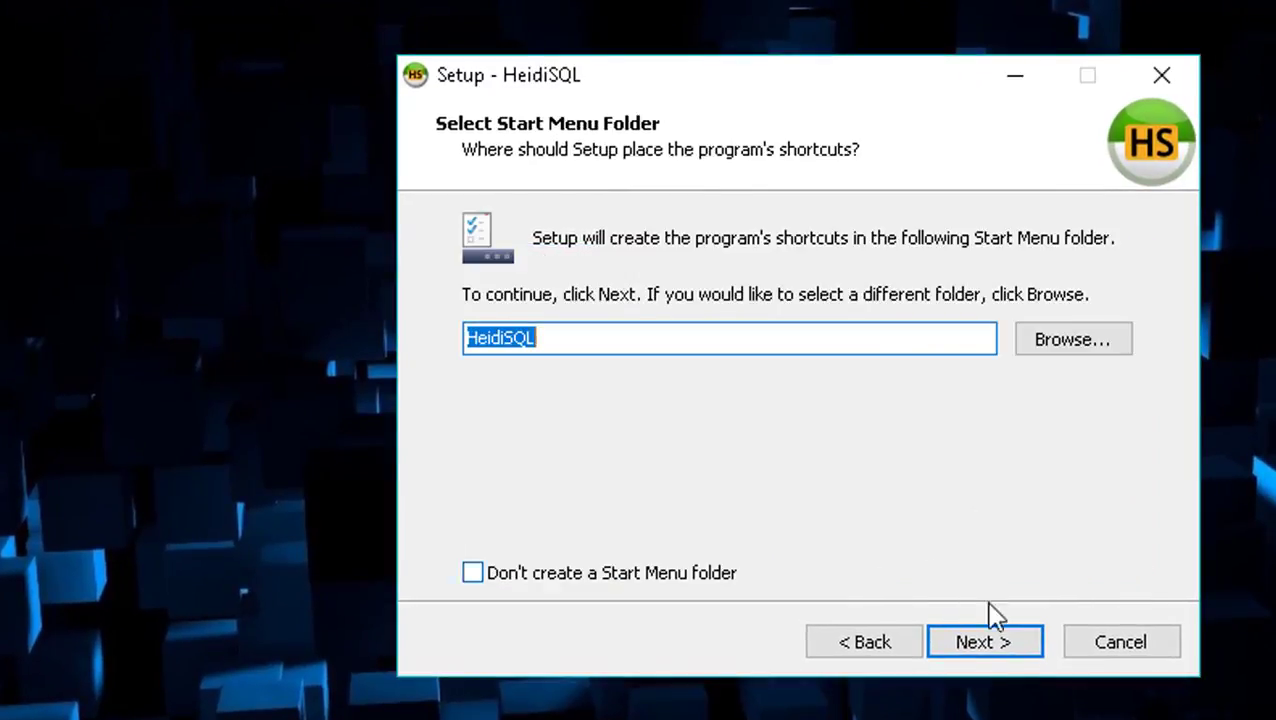
Install HeidiSQL with automatic reporting of client and server versions turned off, and finish the setup with HeidiSQL launching.
left_click(1003, 655)
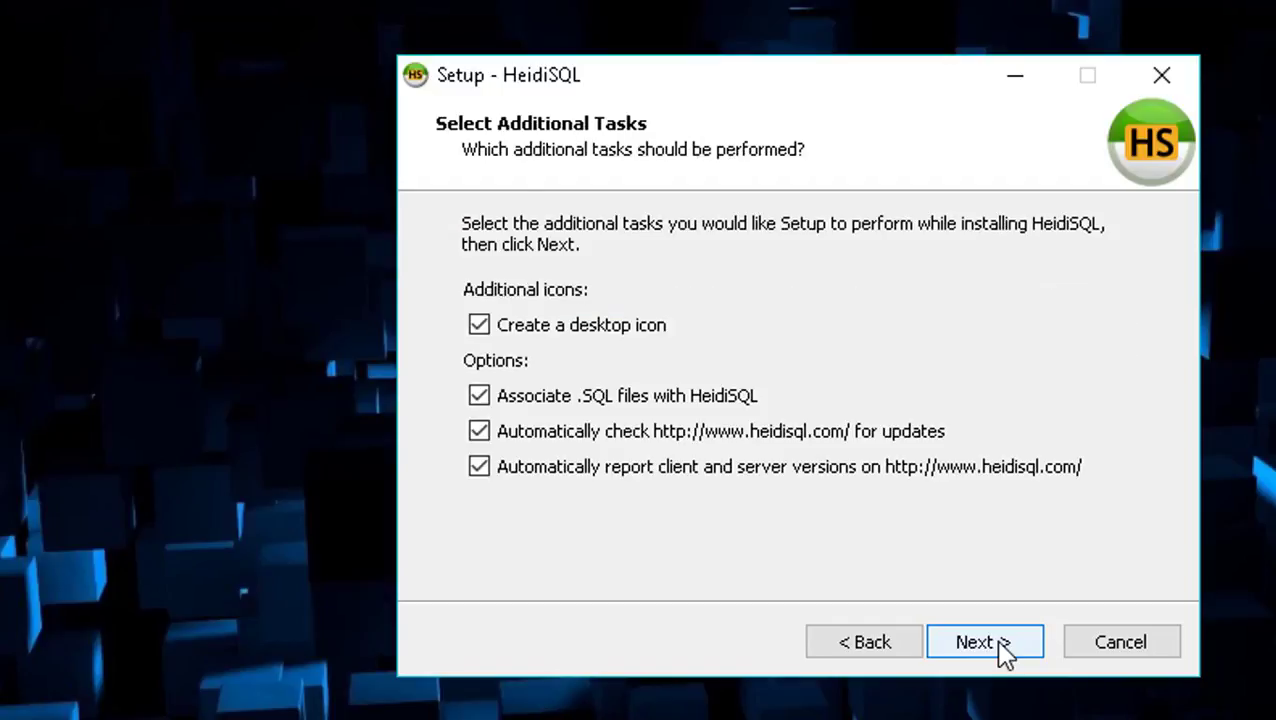
left_click(558, 472)
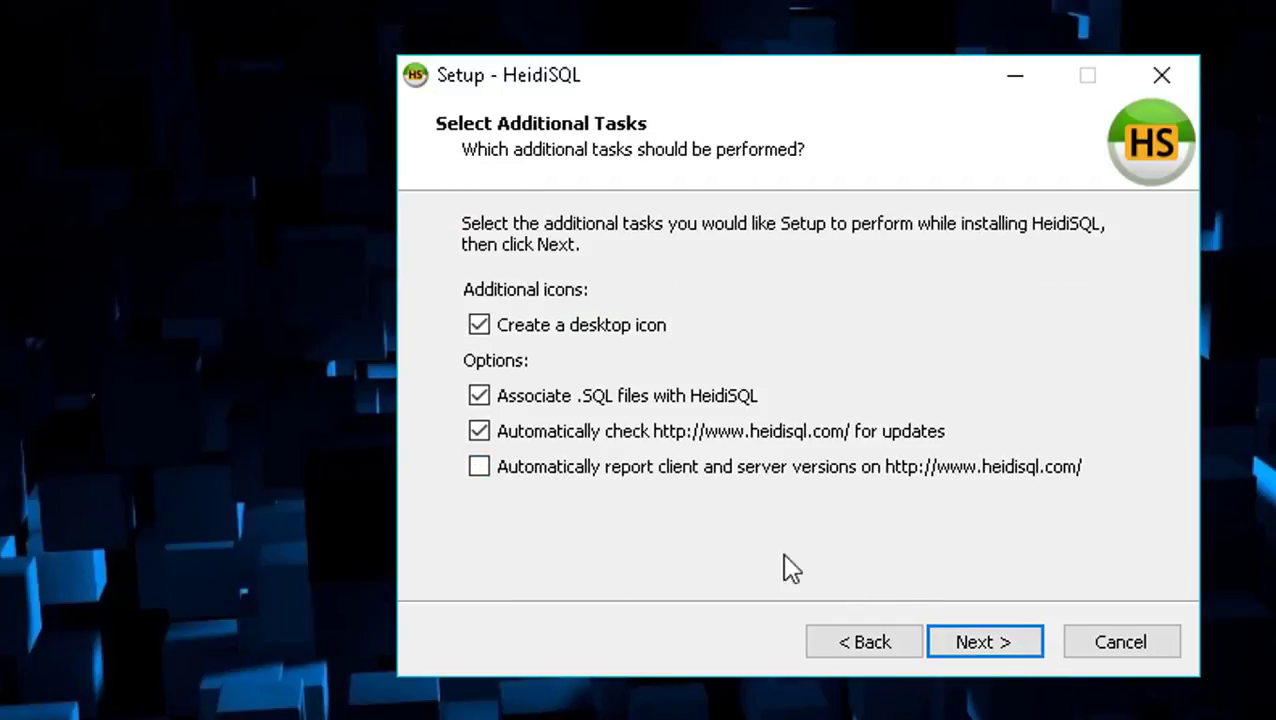
left_click(1012, 652)
left_click(1010, 650)
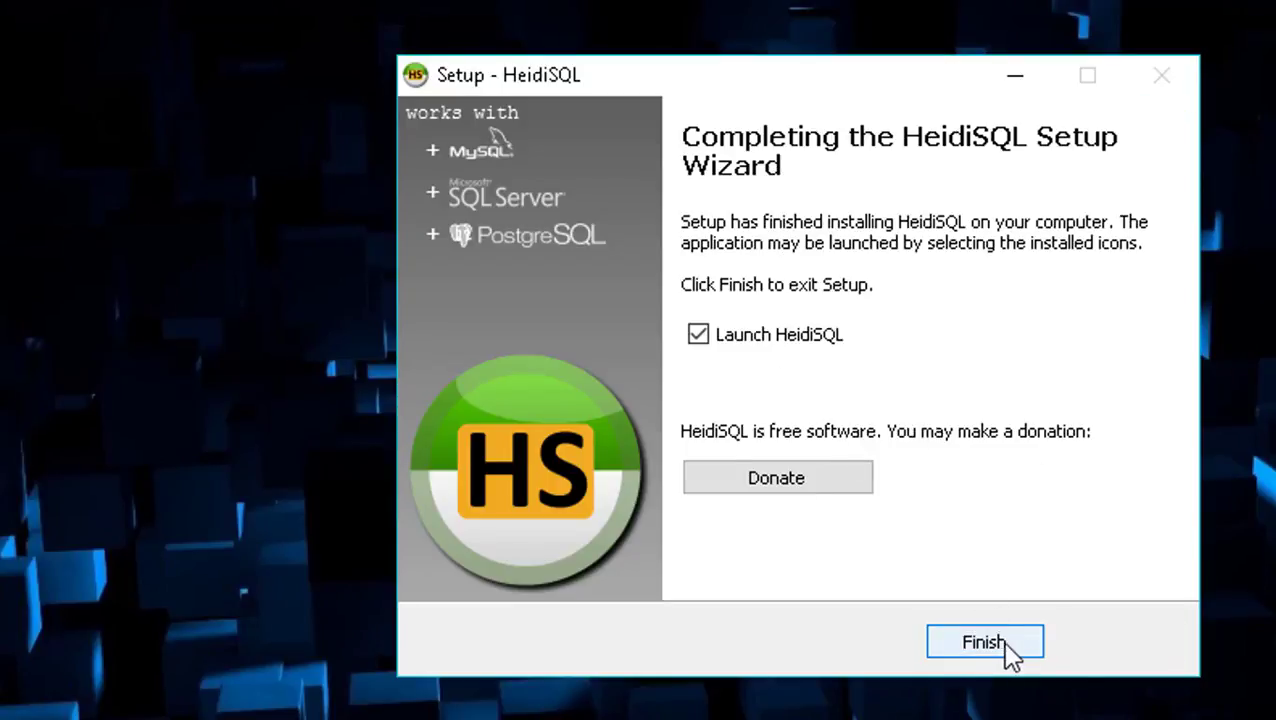
left_click(1008, 648)
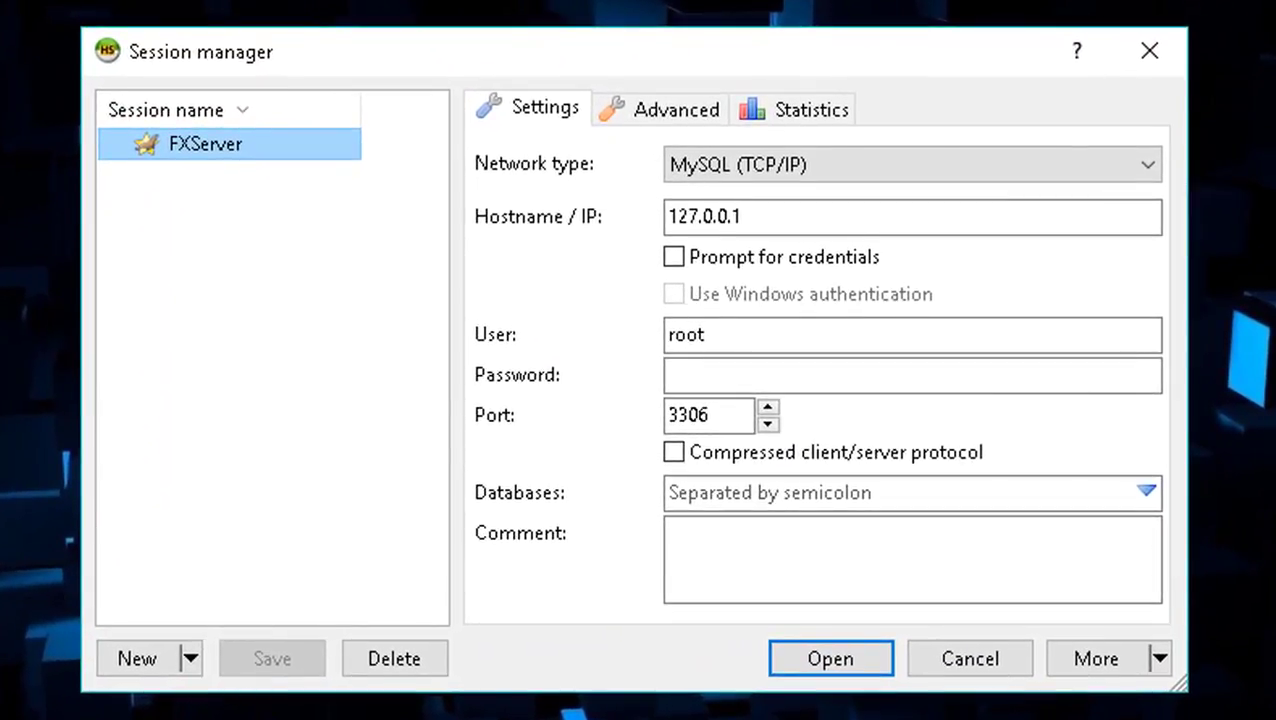
Delete the existing FXServer session from the HeidiSQL session manager and confirm the deletion.
key("alt+Tab")
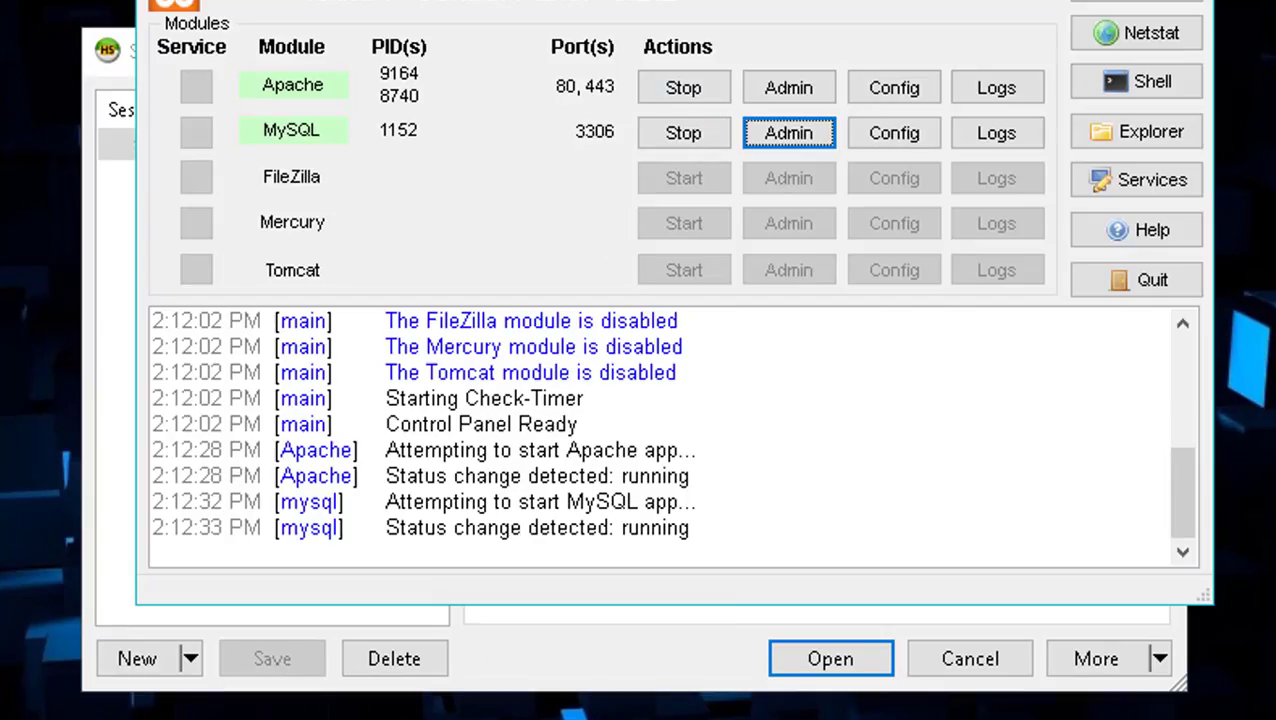
key("alt+Tab")
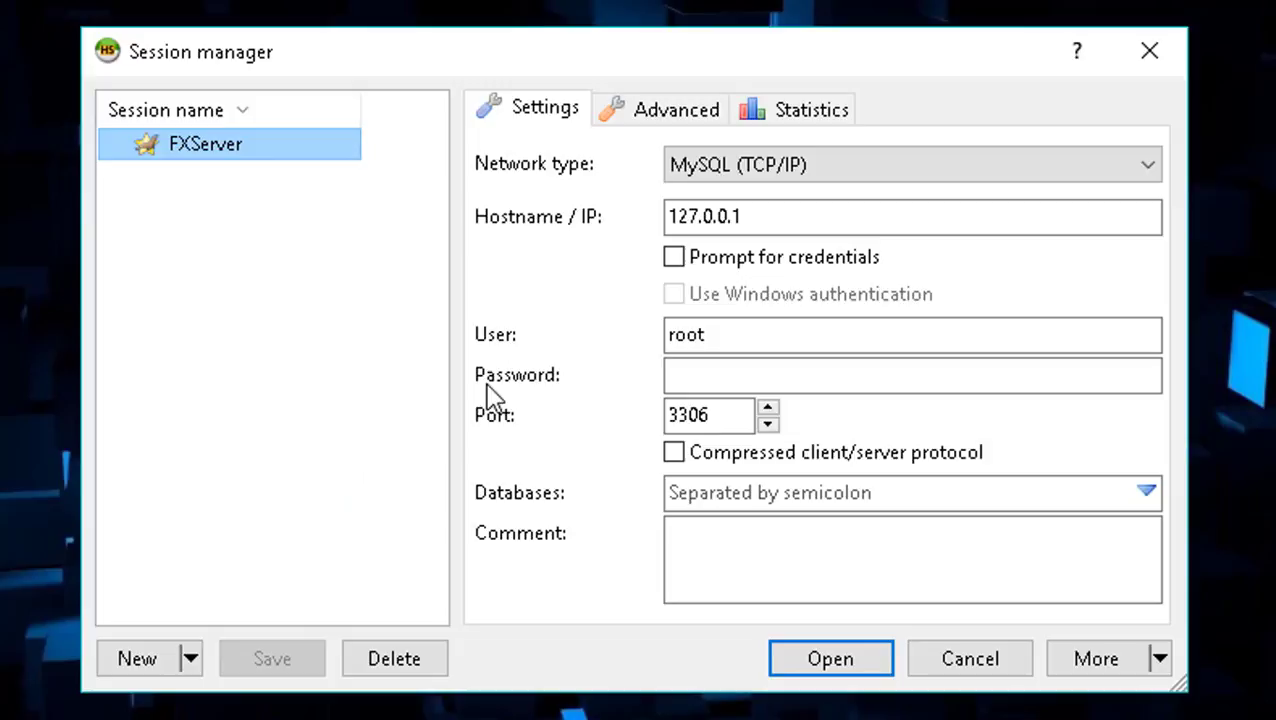
right_click(218, 140)
left_click(299, 270)
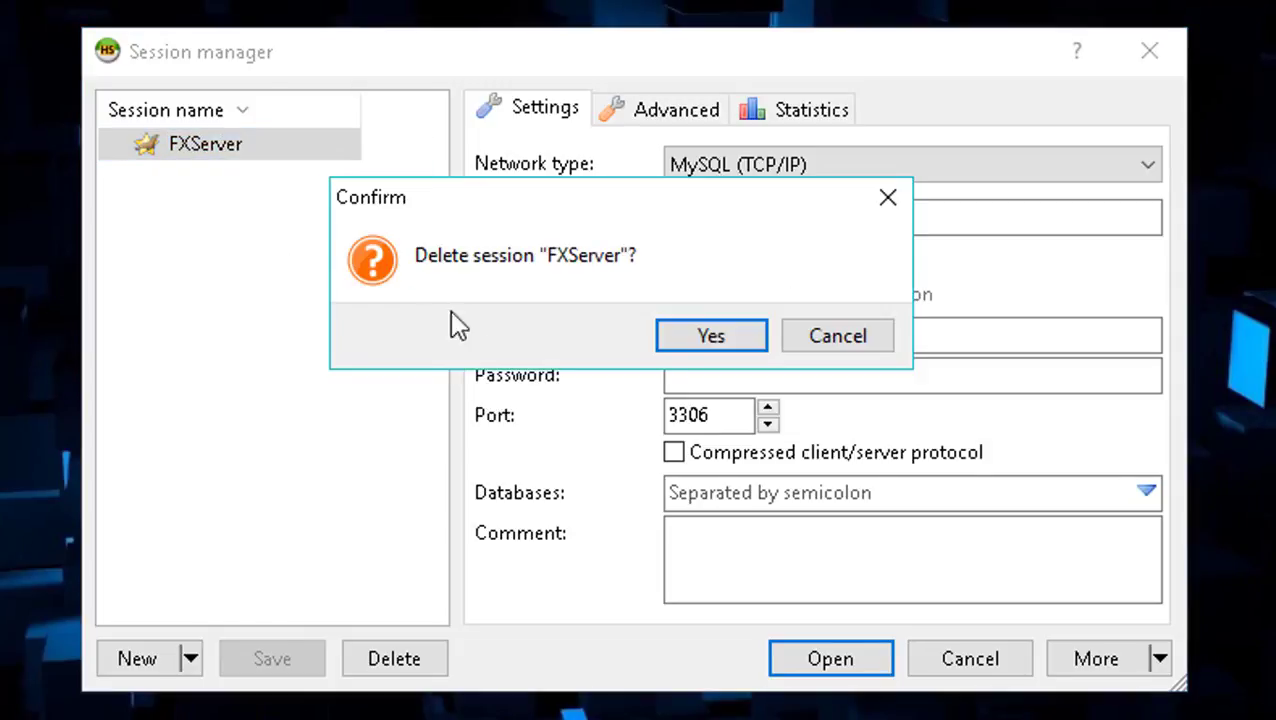
left_click(706, 338)
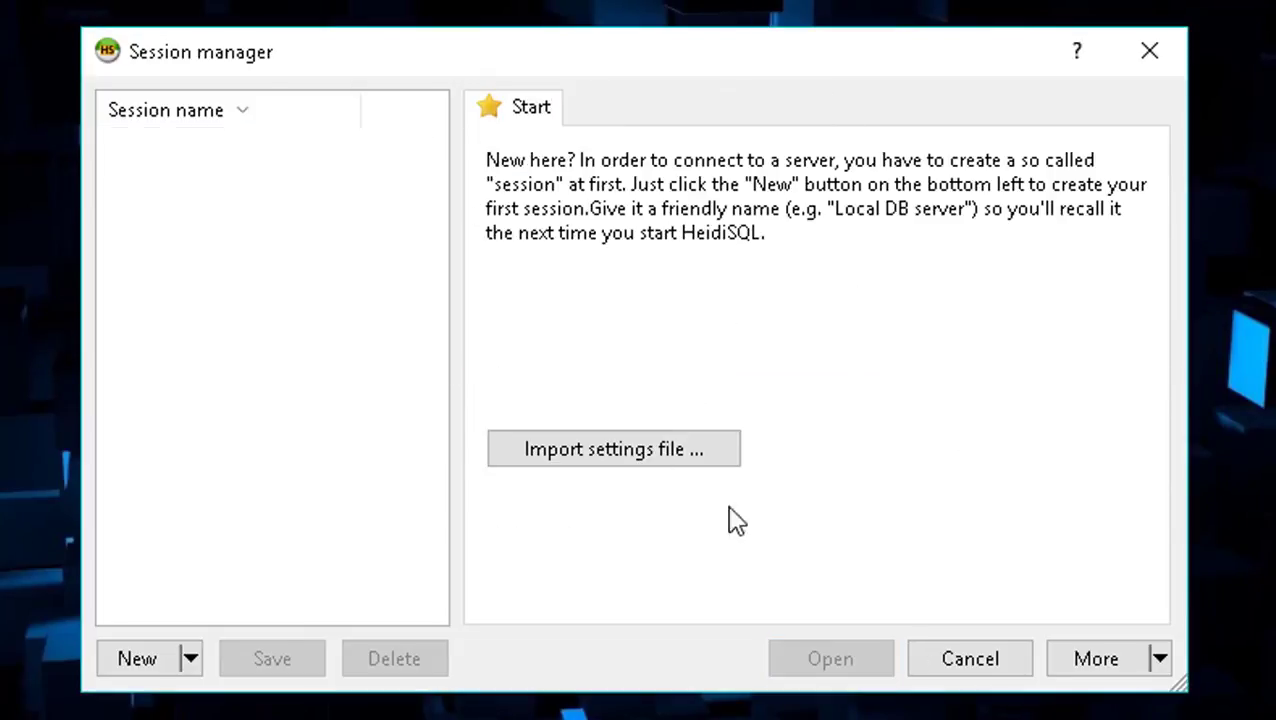
Create a new session named FXServer with the default MySQL connection settings and open it.
left_click(140, 662)
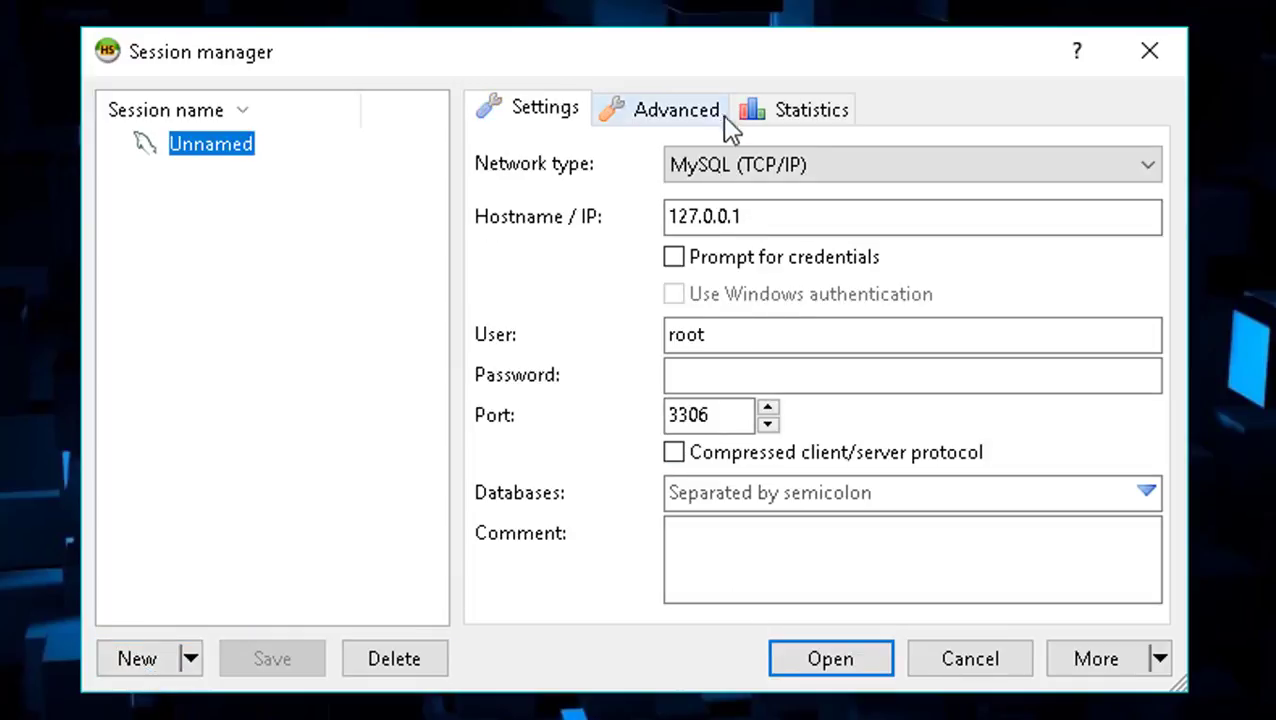
key("BackSpace")
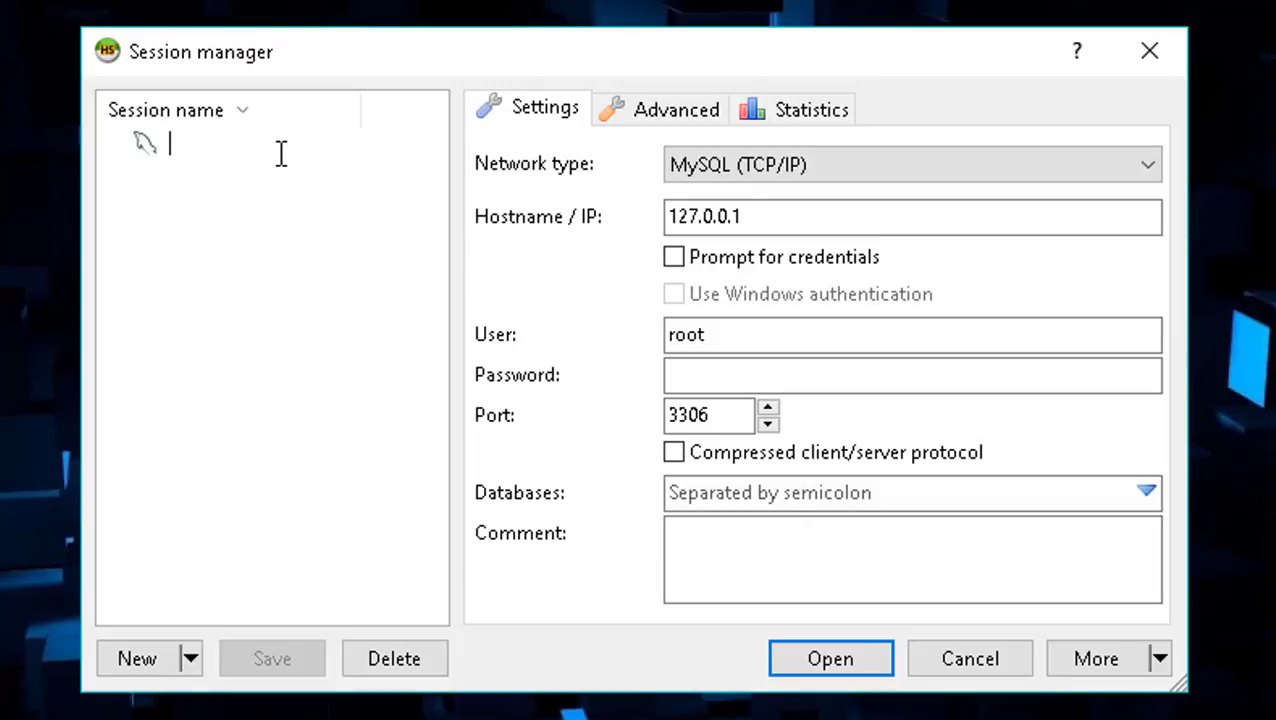
type("FXServer")
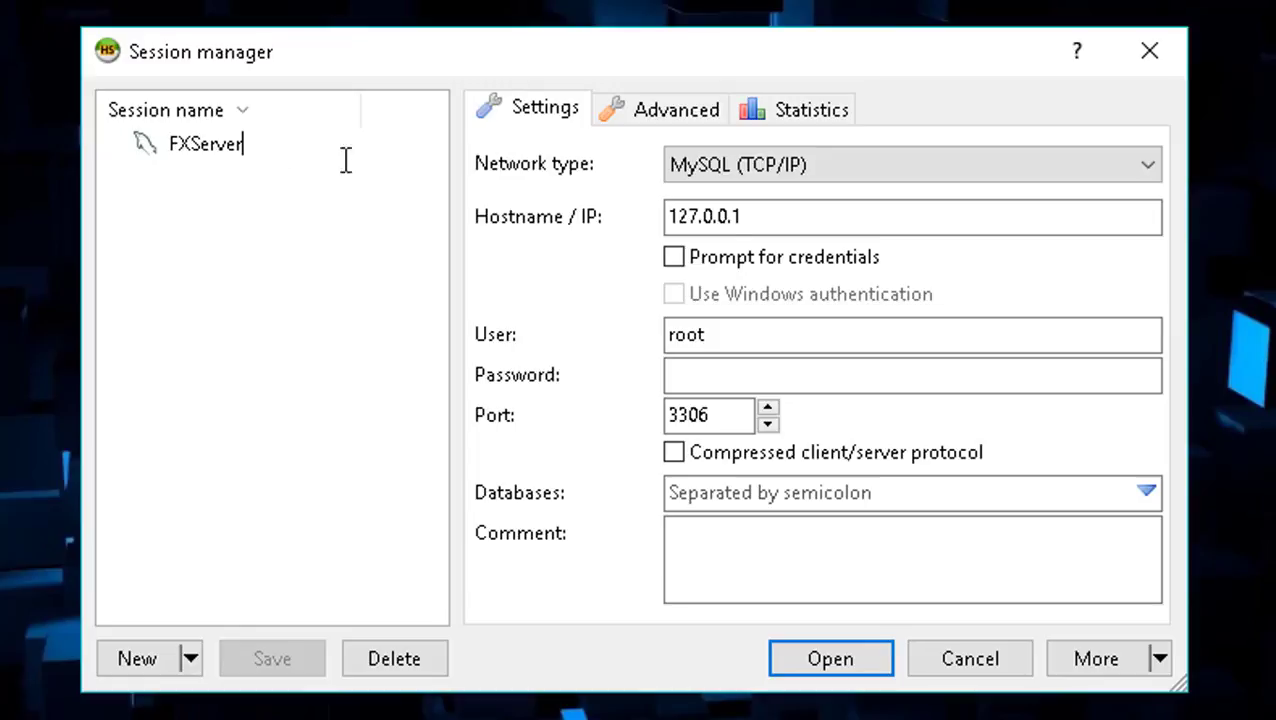
left_click(804, 642)
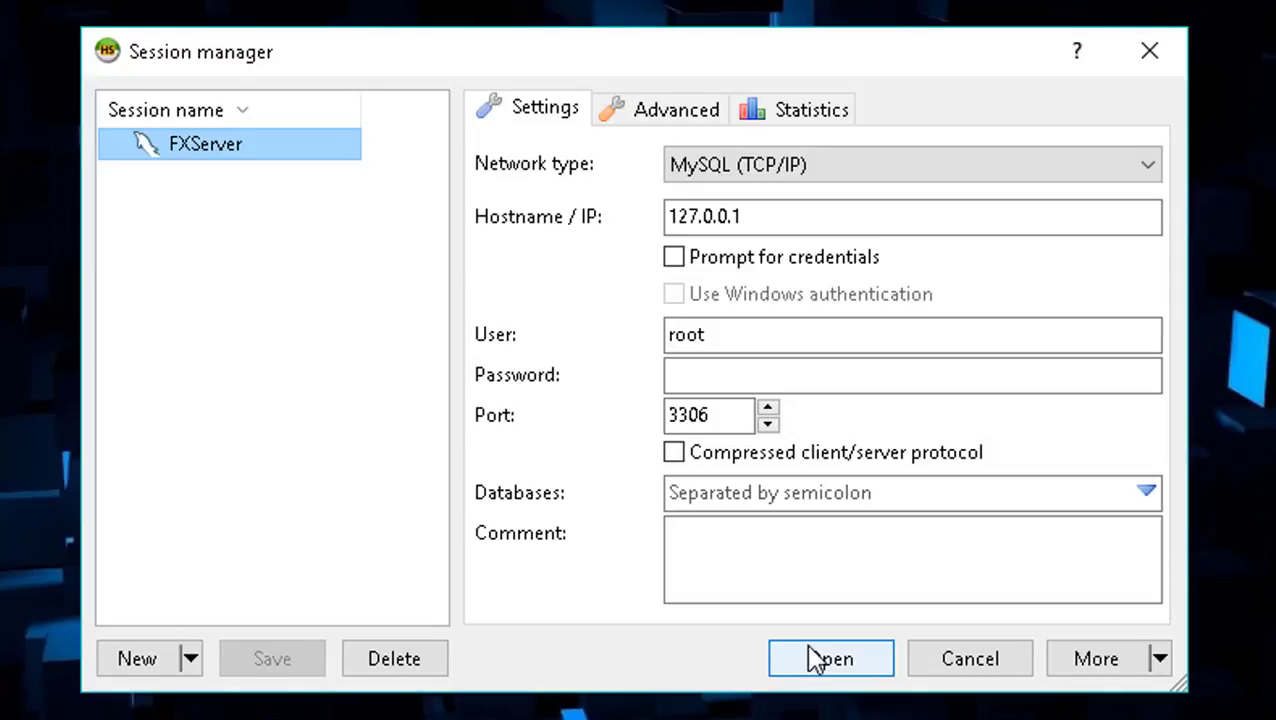
left_click(814, 660)
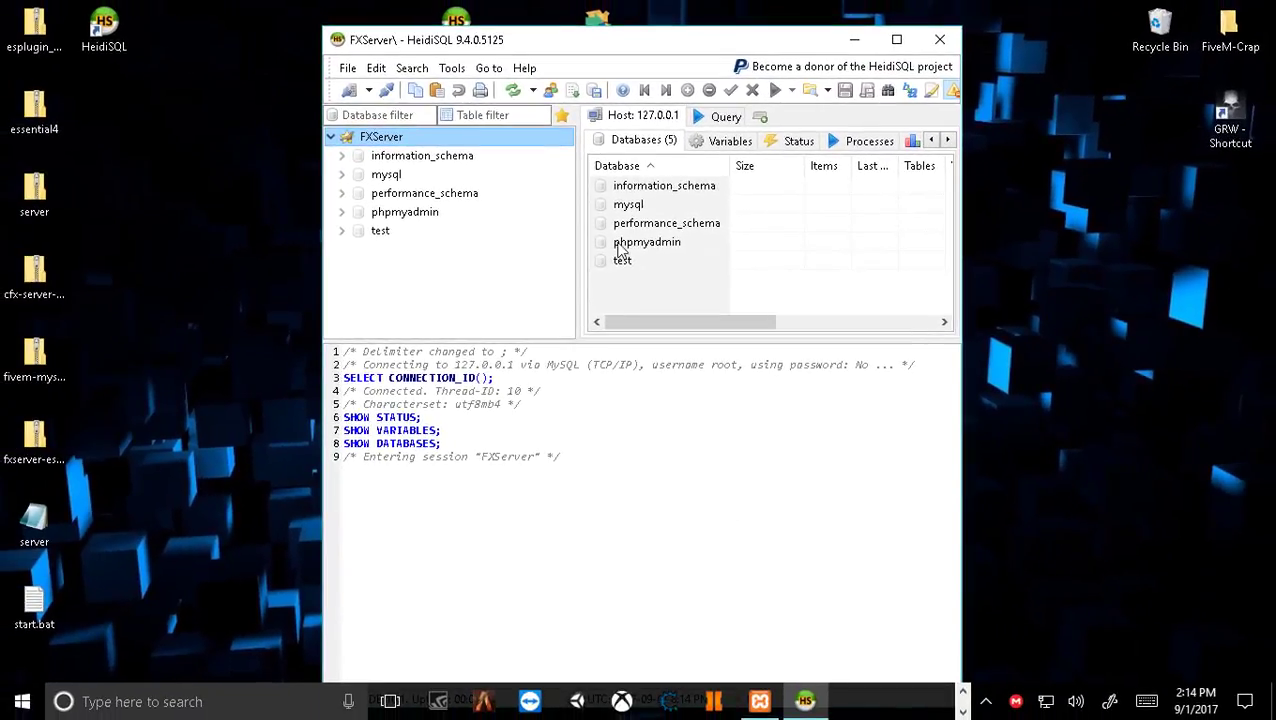
Enlarge the database list area above the query log in the FXServer session window and minimize HeidiSQL.
left_click(896, 39)
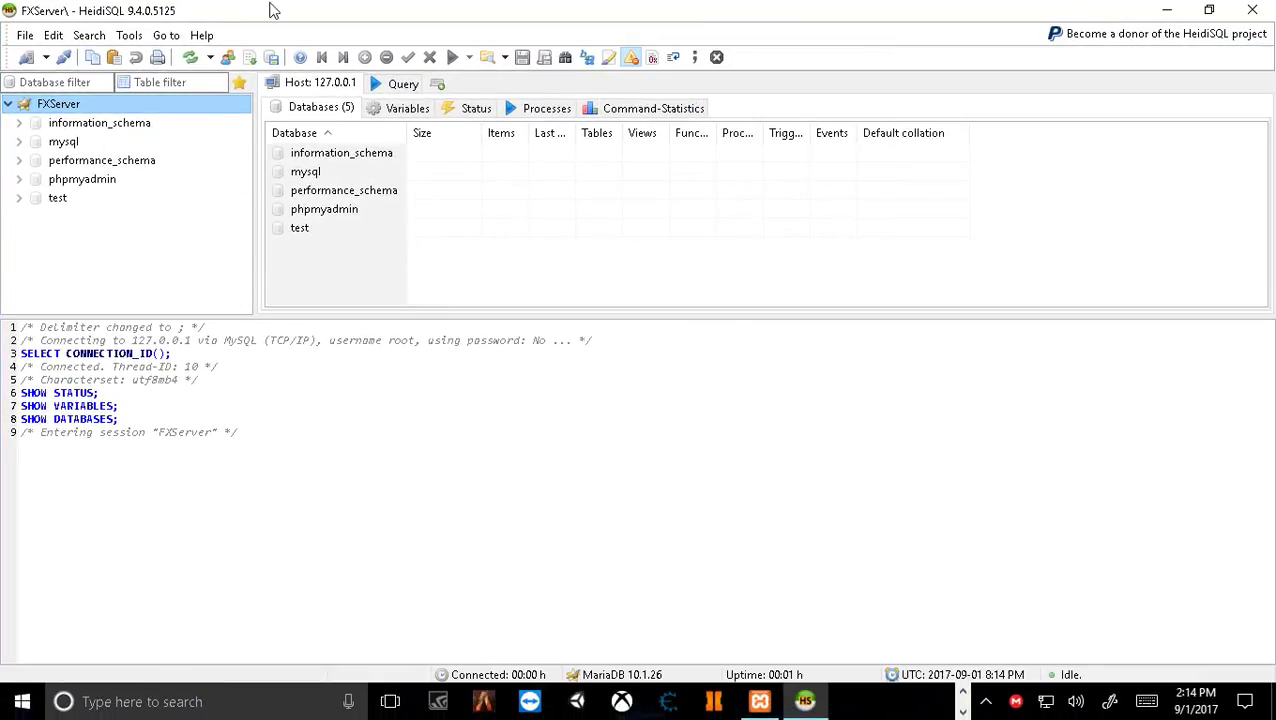
double_click(583, 12)
left_click_drag(590, 28, 616, 62)
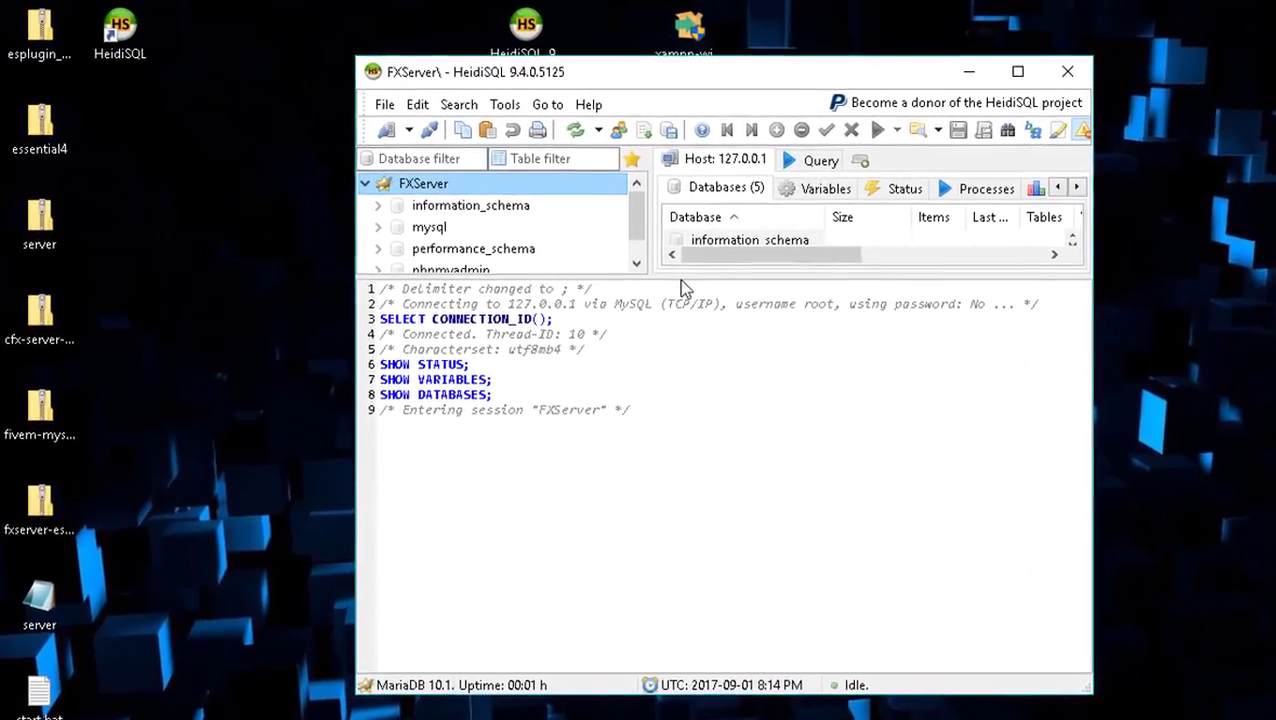
left_click_drag(685, 280, 689, 527)
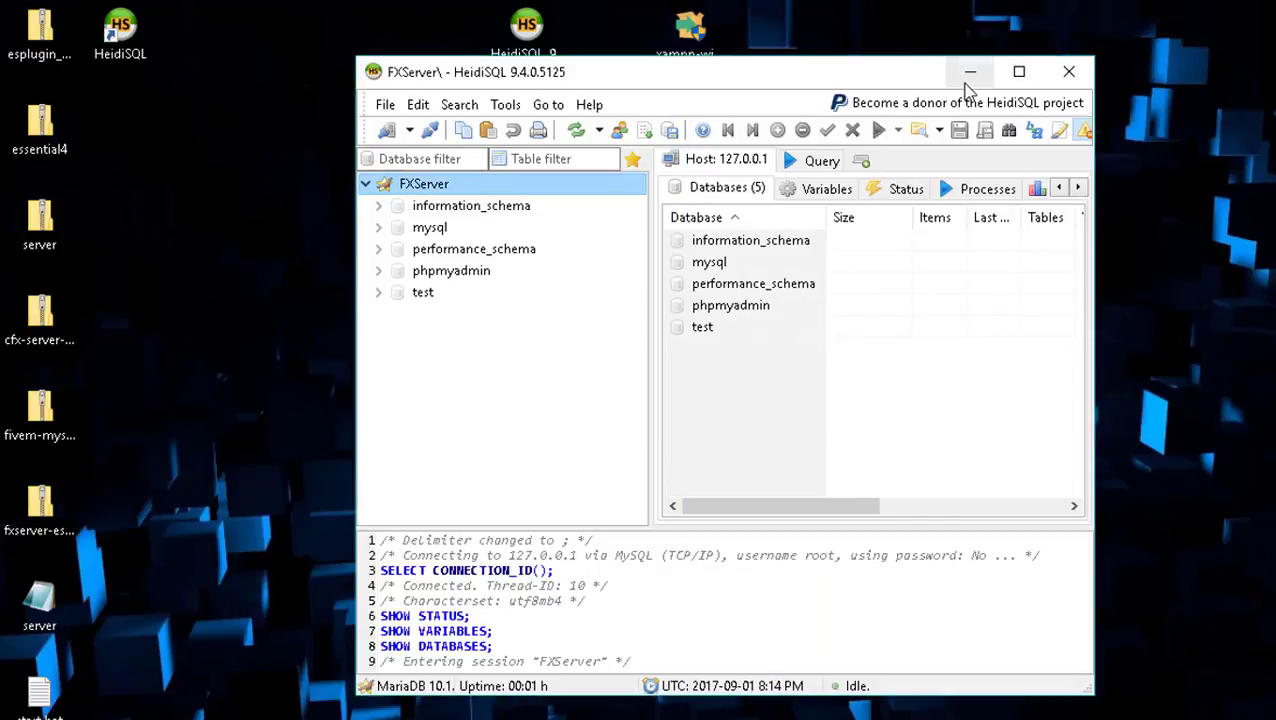
left_click(968, 68)
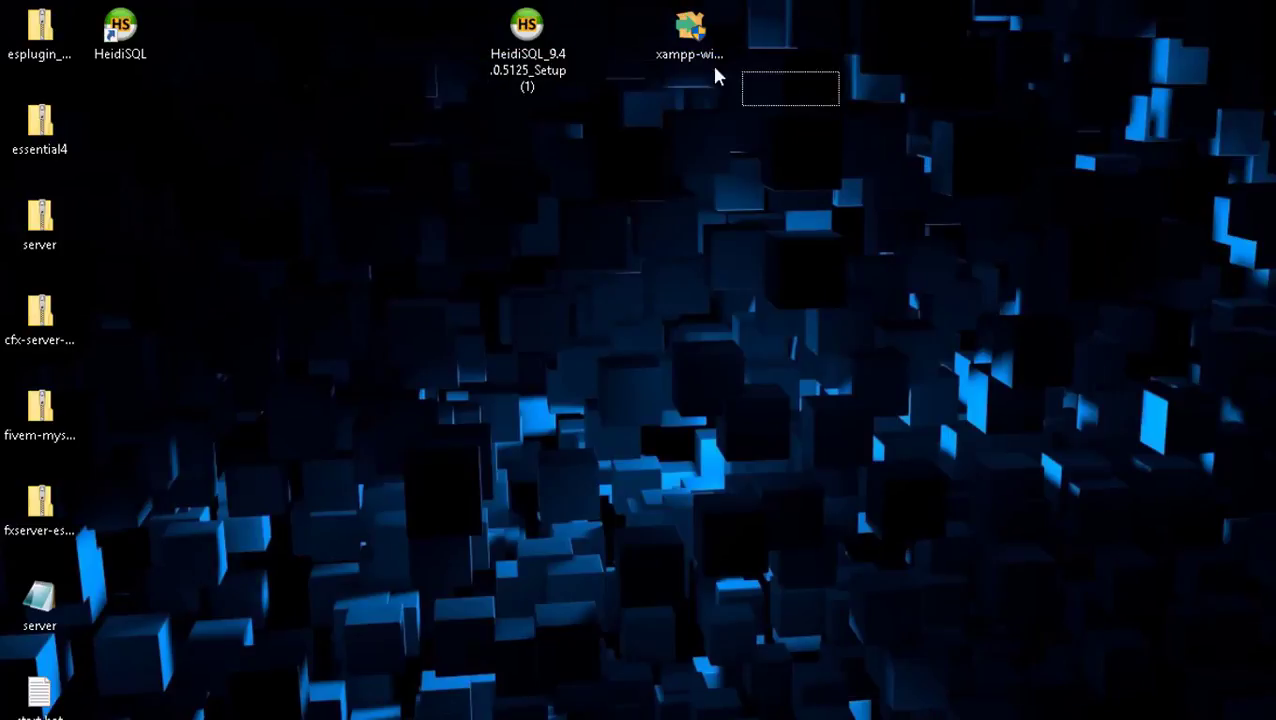
Move the HeidiSQL setup and XAMPP installer icons next to the Recycle Bin on the desktop.
left_click_drag(714, 76, 1200, 52)
left_click(1116, 100)
left_click(1233, 262)
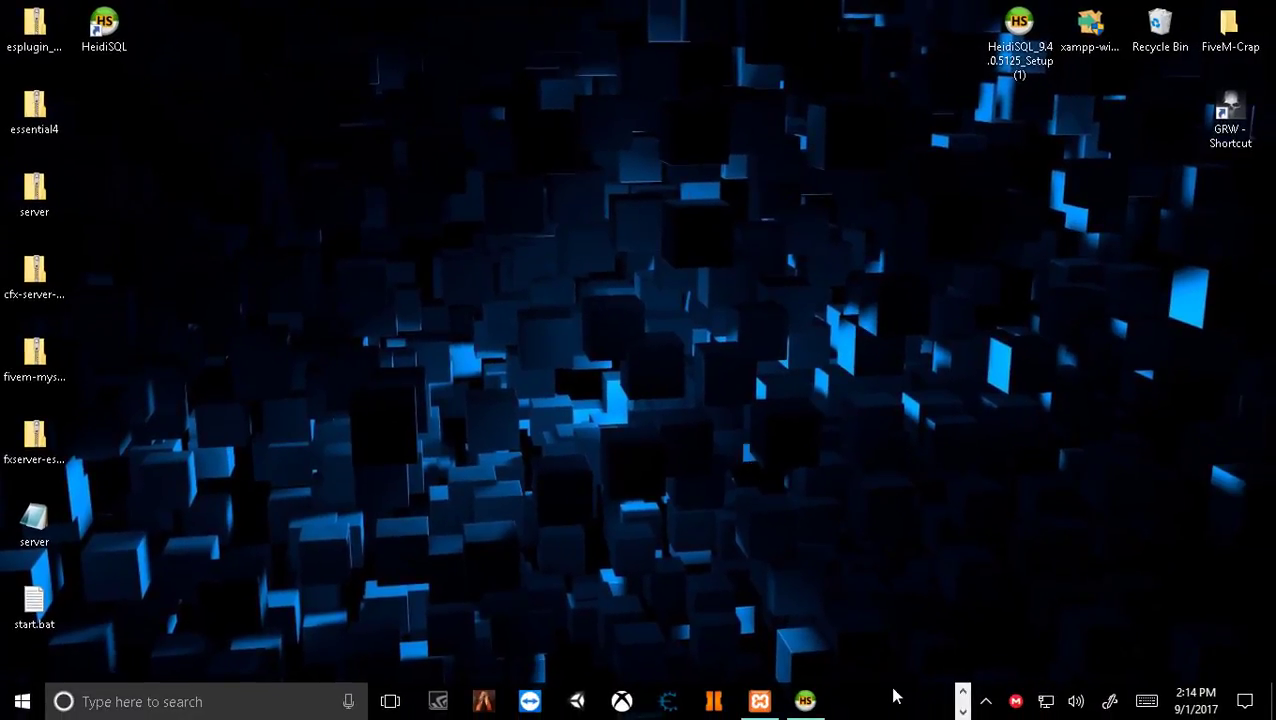
Find File Explorer through the Windows search and open Local Disk (C:) in it.
left_click(963, 692)
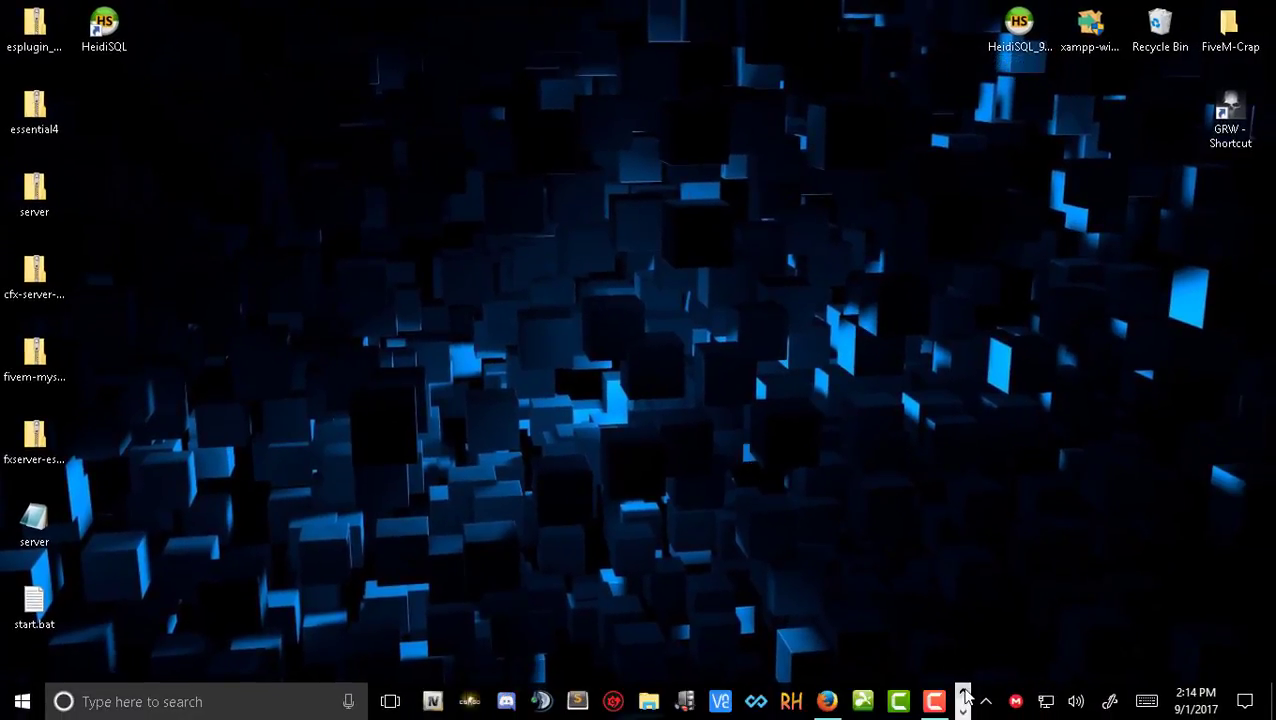
left_click(168, 699)
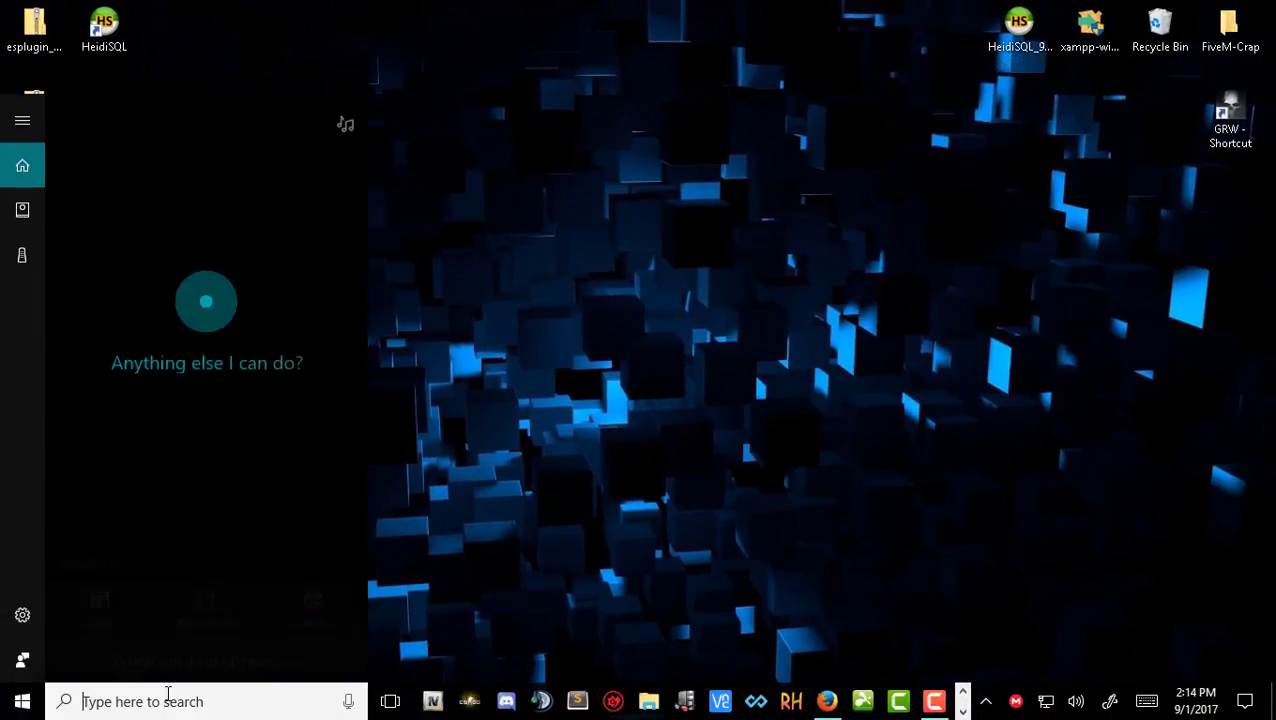
type("file")
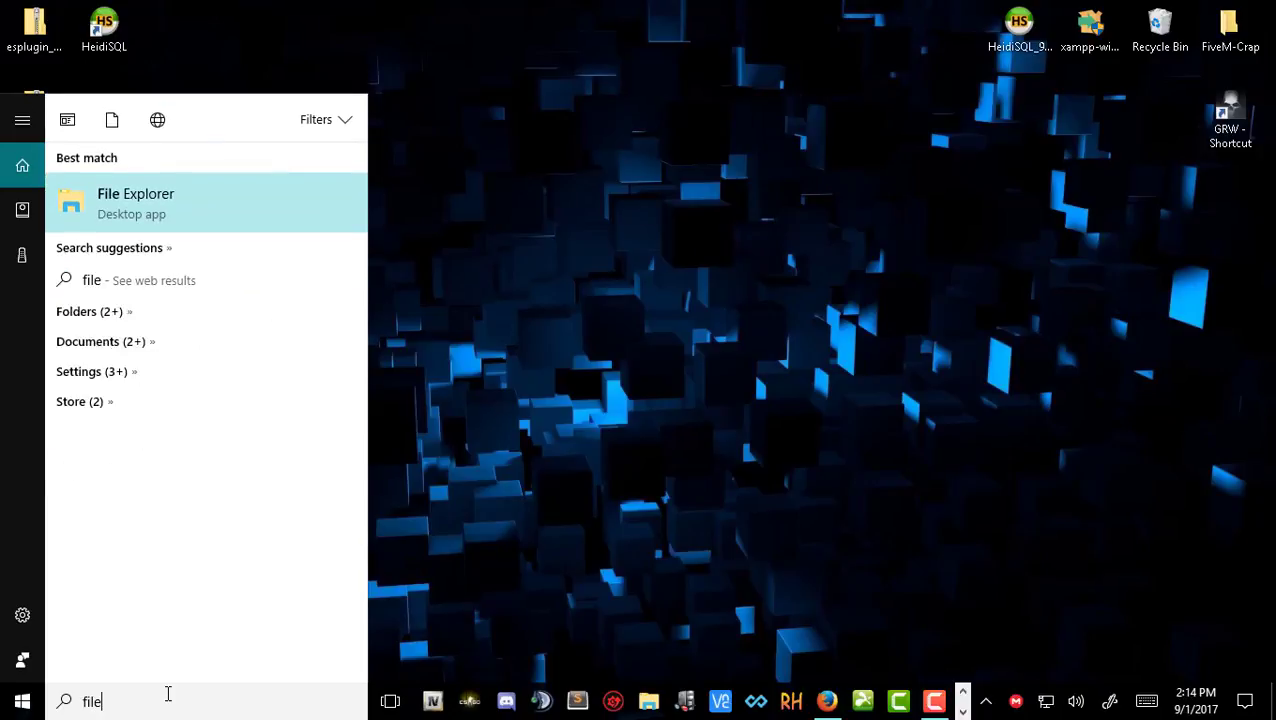
key("Return")
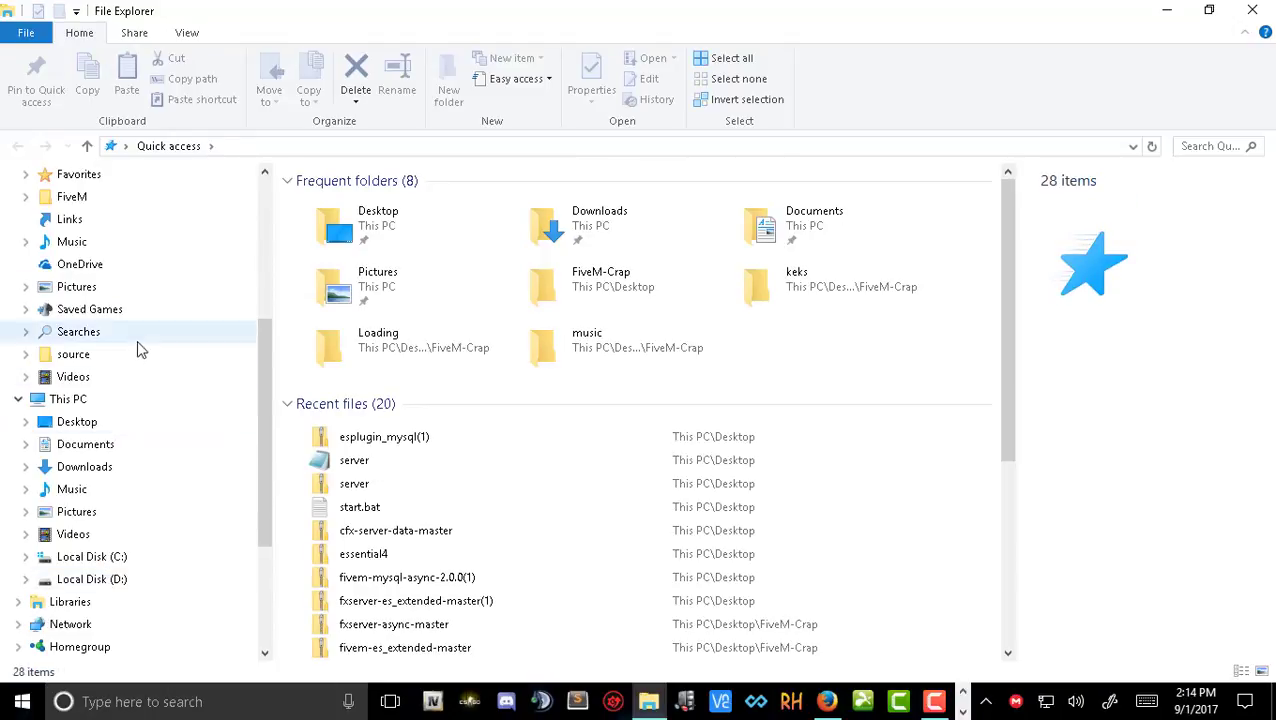
left_click(113, 563)
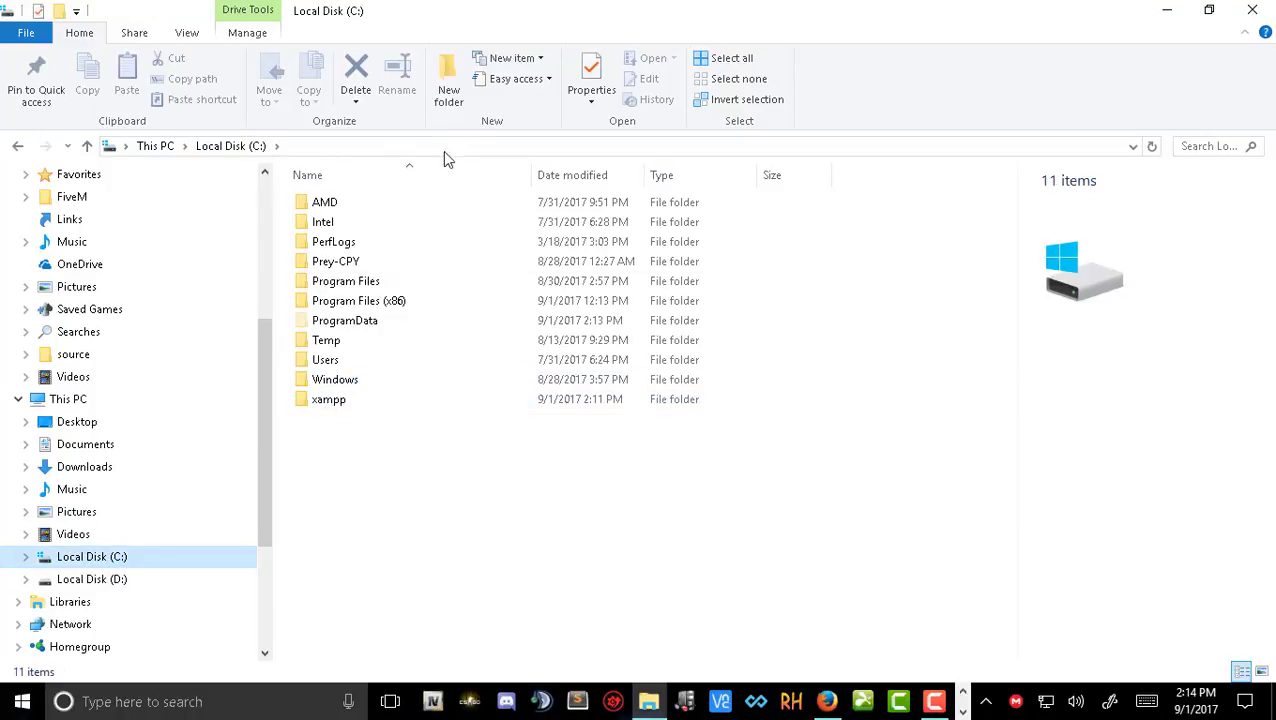
Create a new folder named FXServer in the root of Local Disk (C:).
left_click(453, 506)
right_click(453, 506)
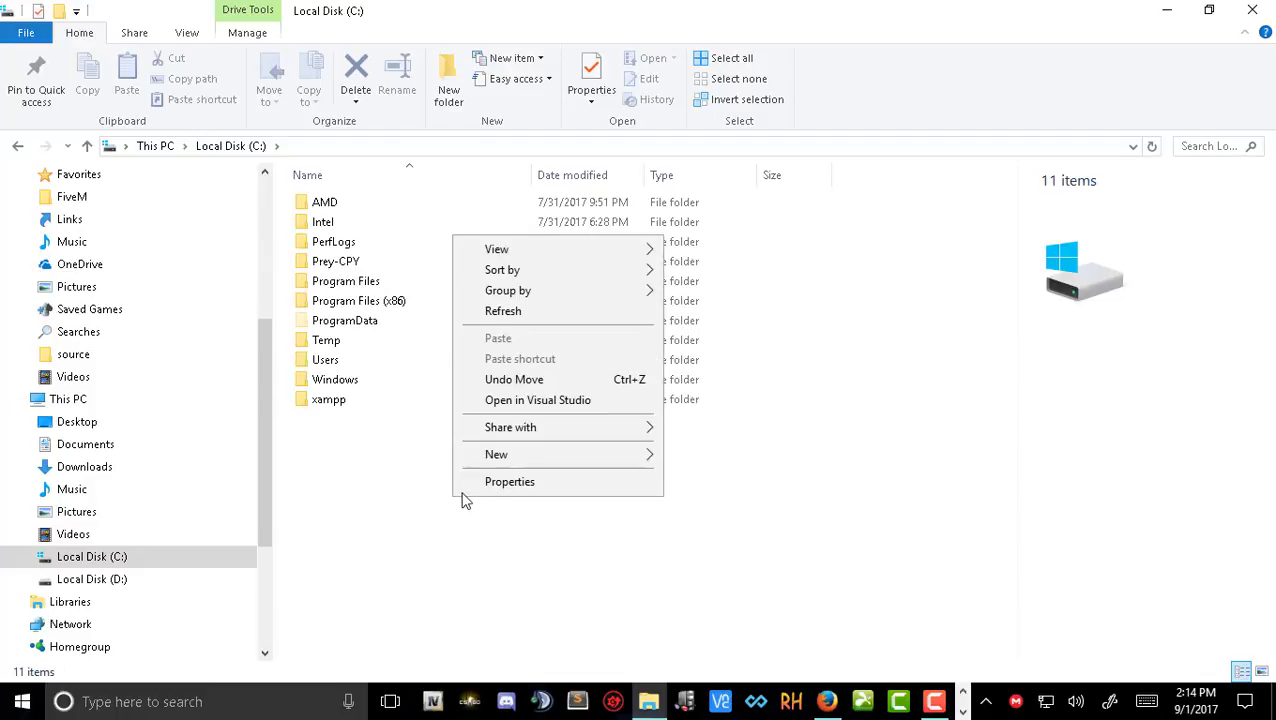
mouse_move(527, 459)
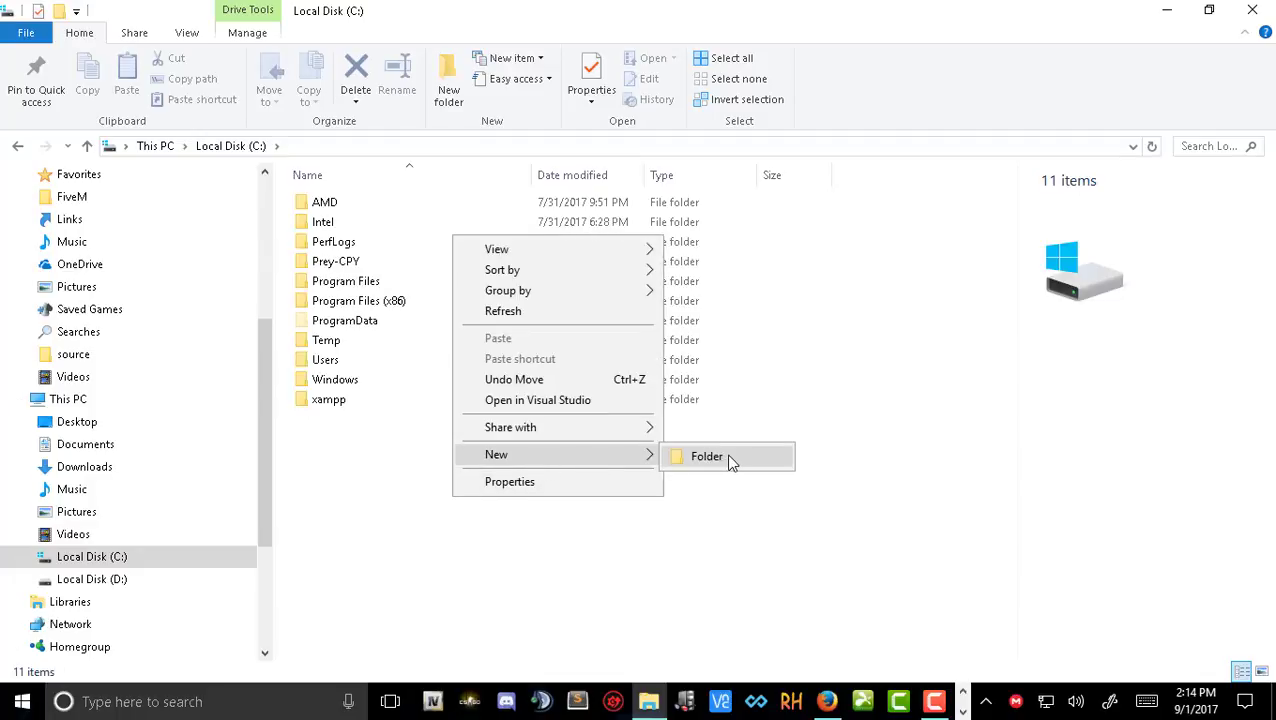
left_click(742, 460)
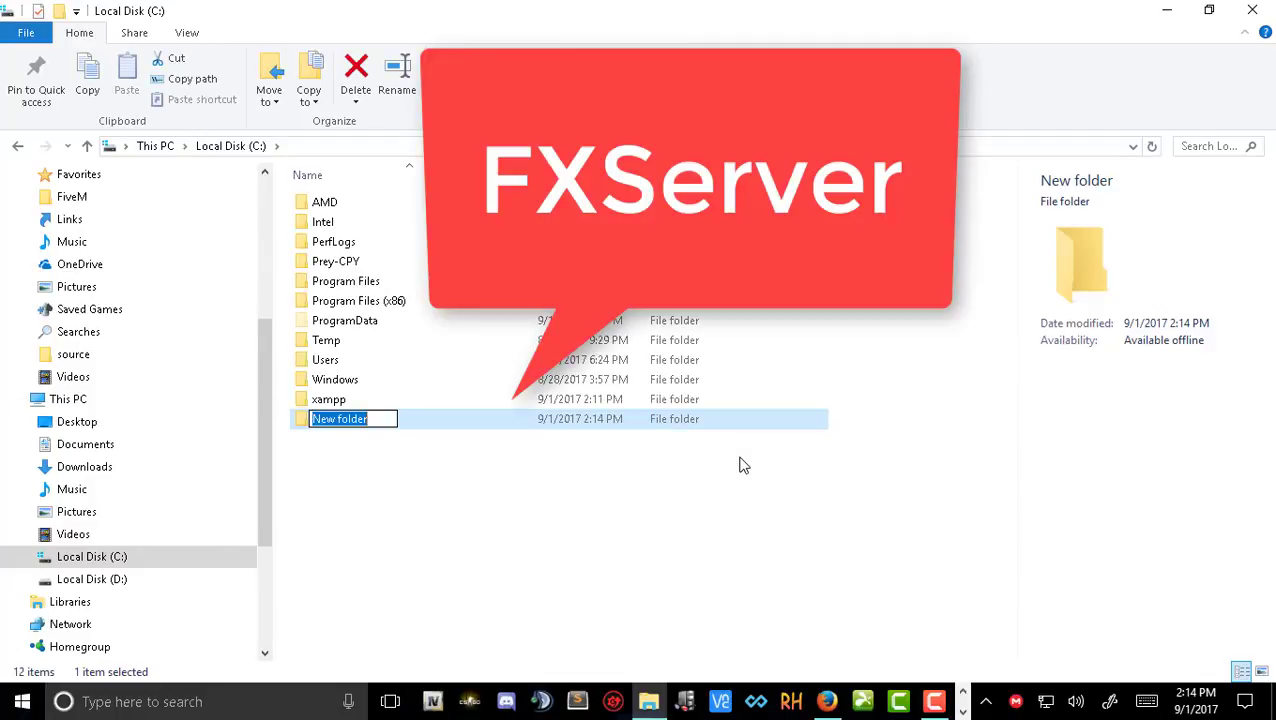
type("FXS")
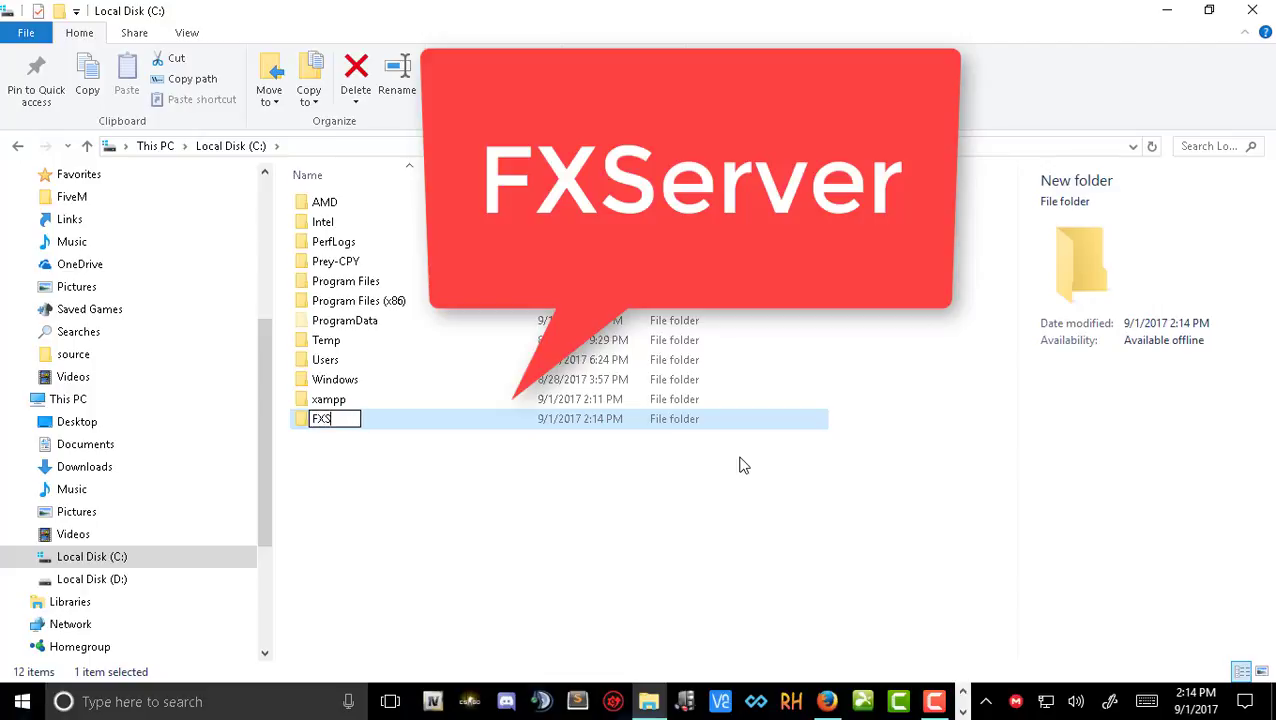
type("erver")
key("Return")
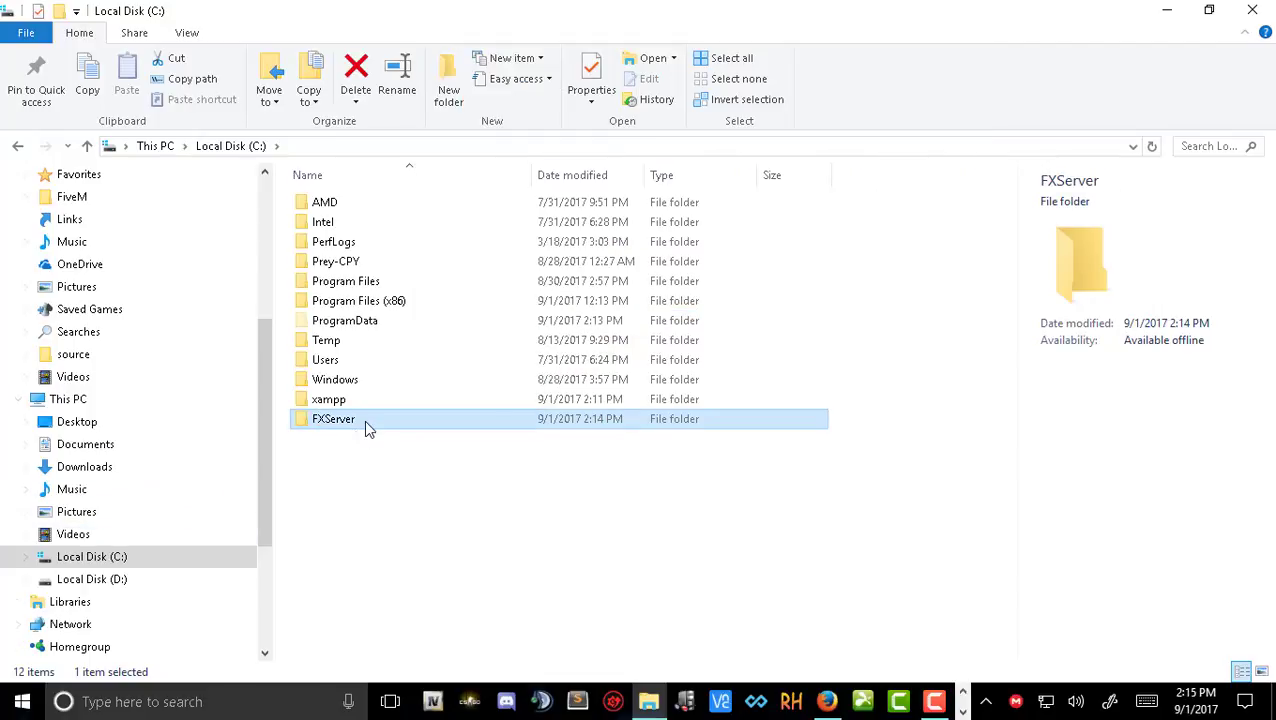
Open the FXServer folder and resize its window so the desktop archives remain accessible beside it.
double_click(364, 420)
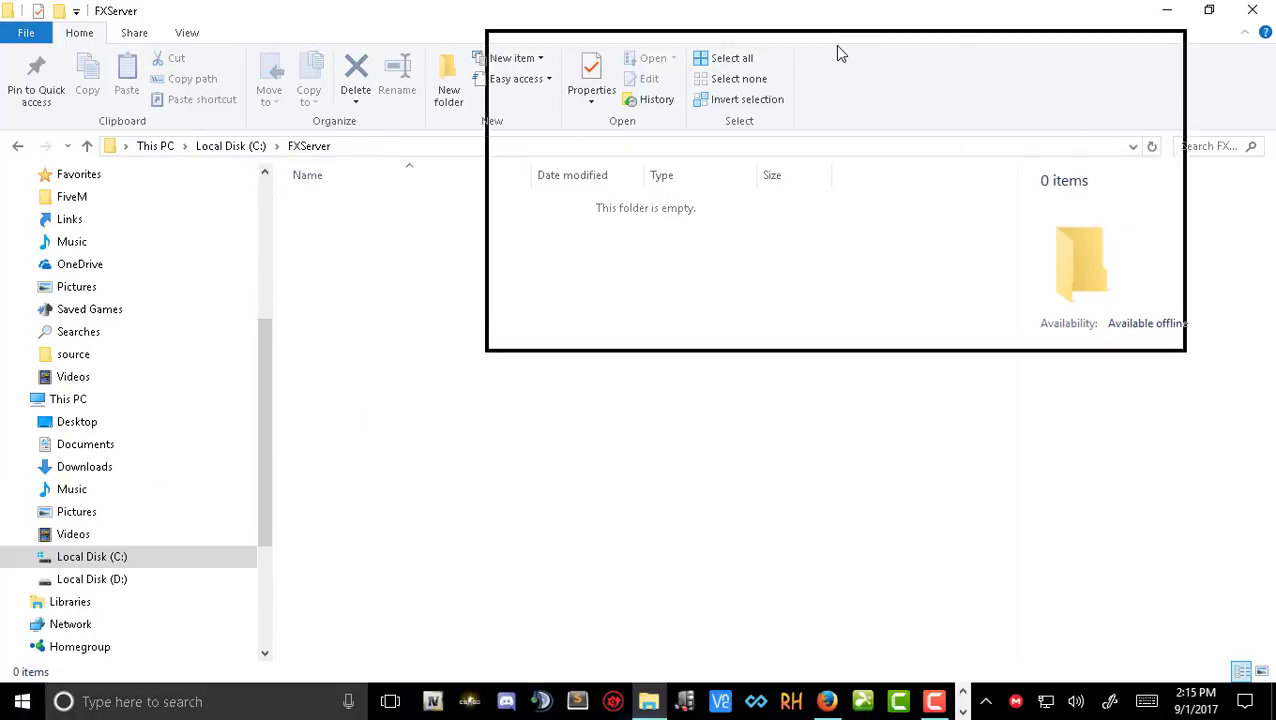
double_click(914, 28)
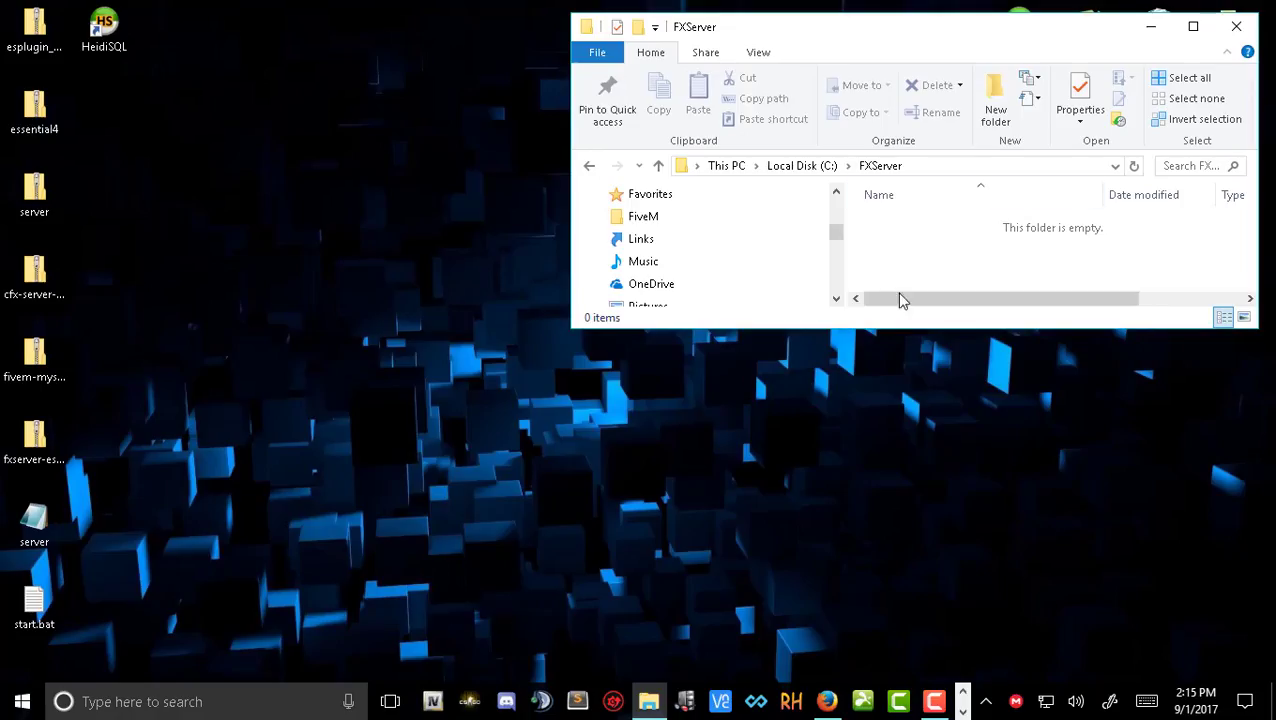
left_click_drag(922, 601, 924, 653)
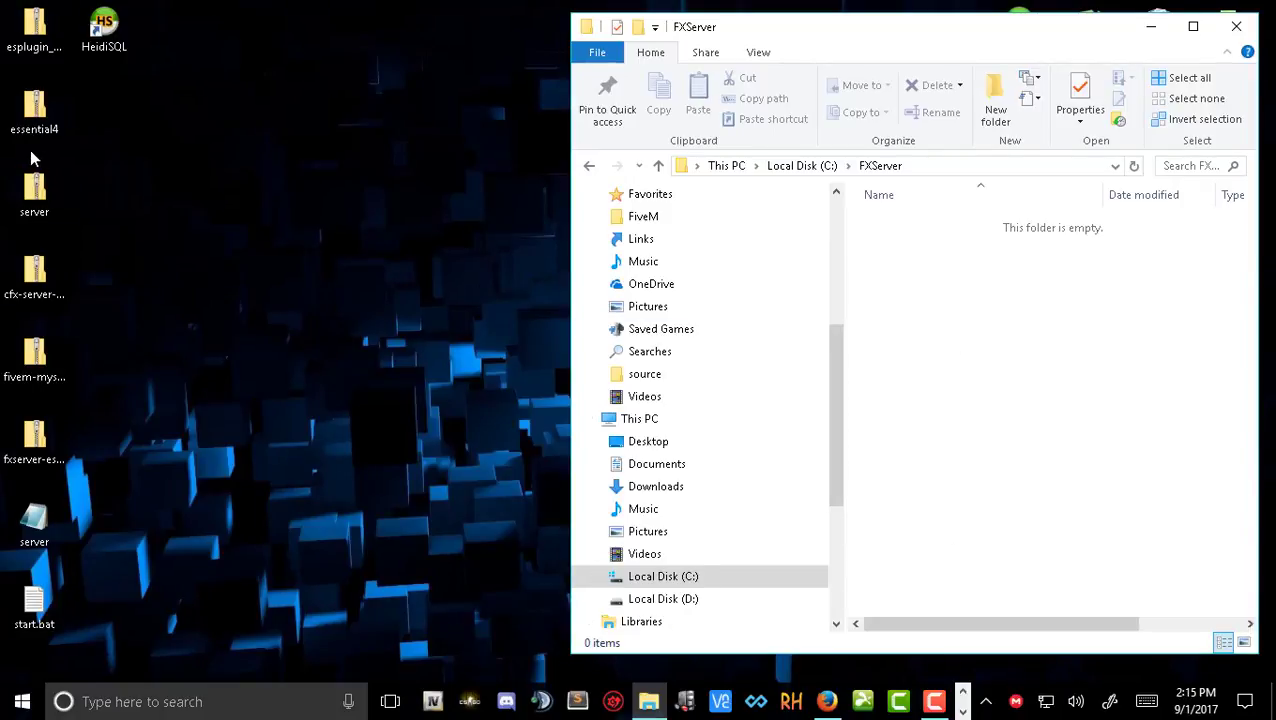
left_click_drag(48, 195, 1002, 334)
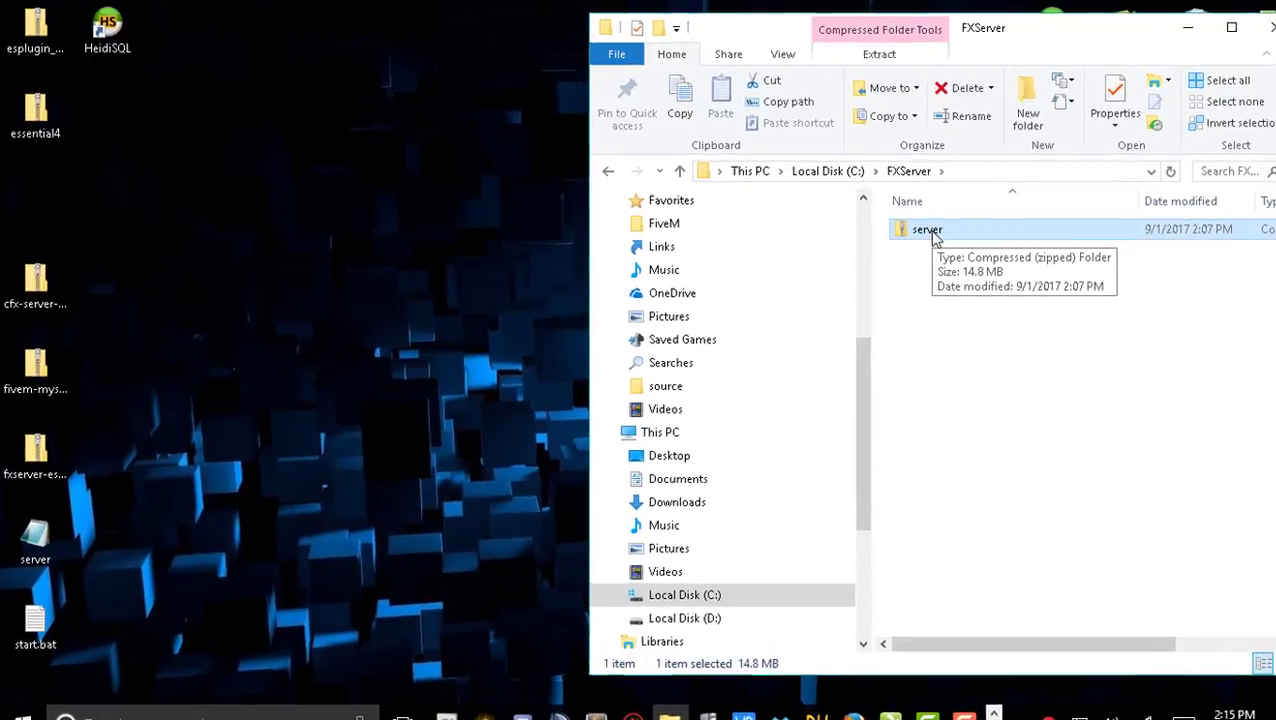
right_click(995, 254)
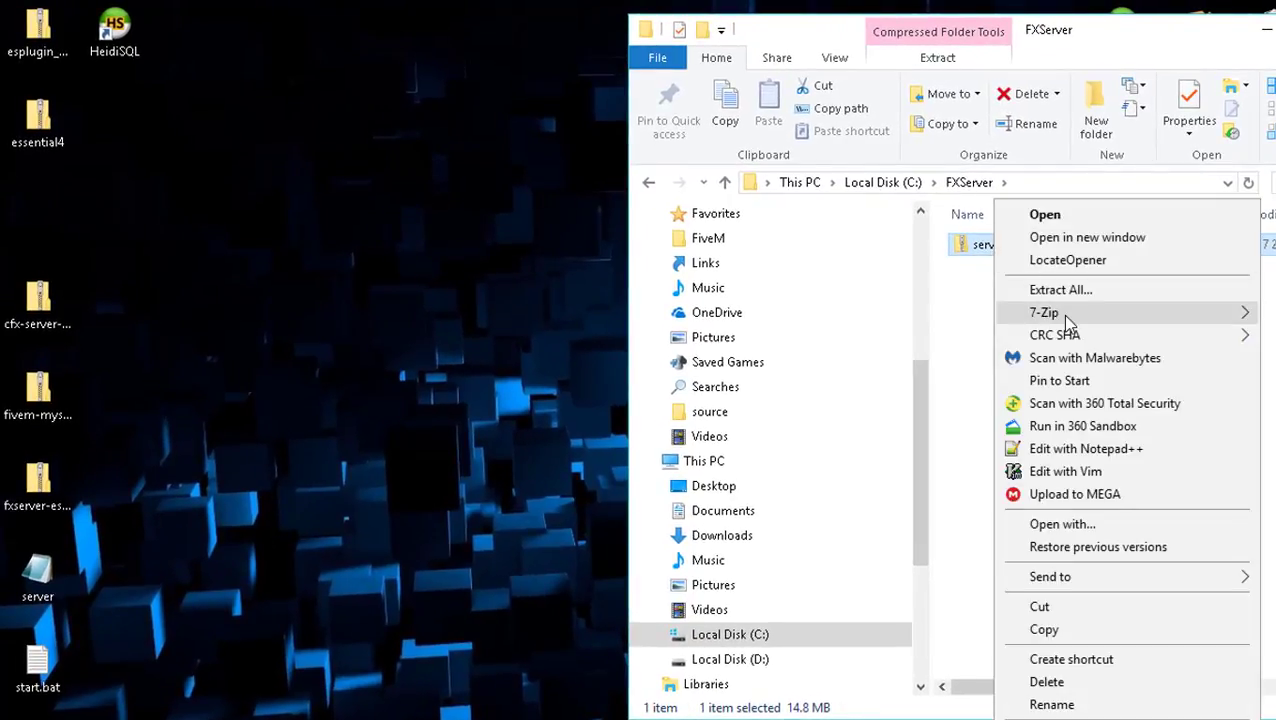
mouse_move(1062, 314)
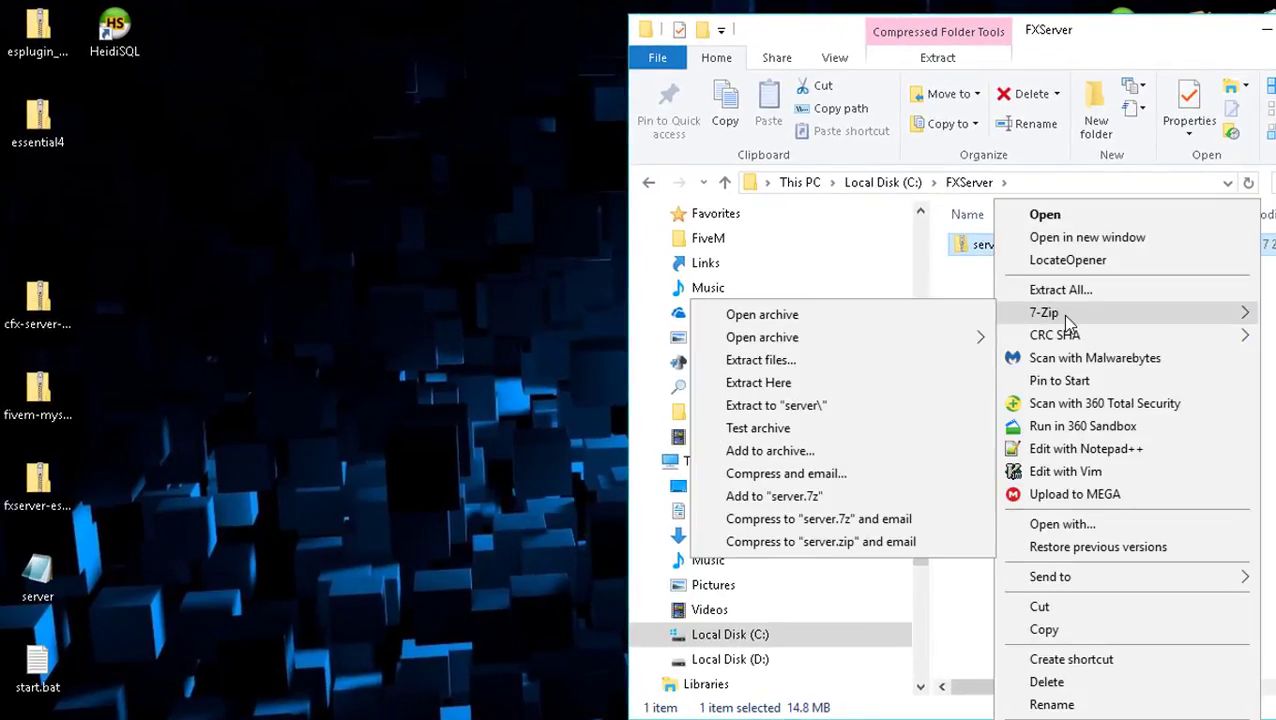
left_click(846, 382)
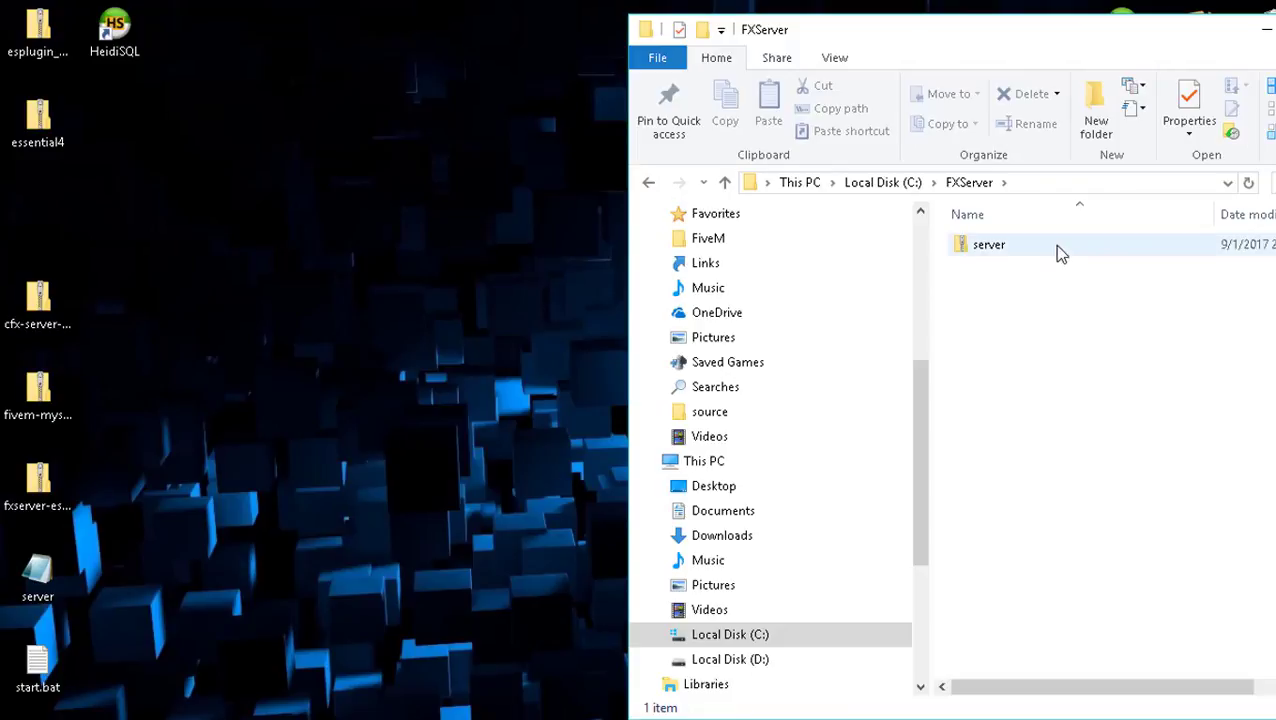
left_click_drag(1054, 244, 417, 254)
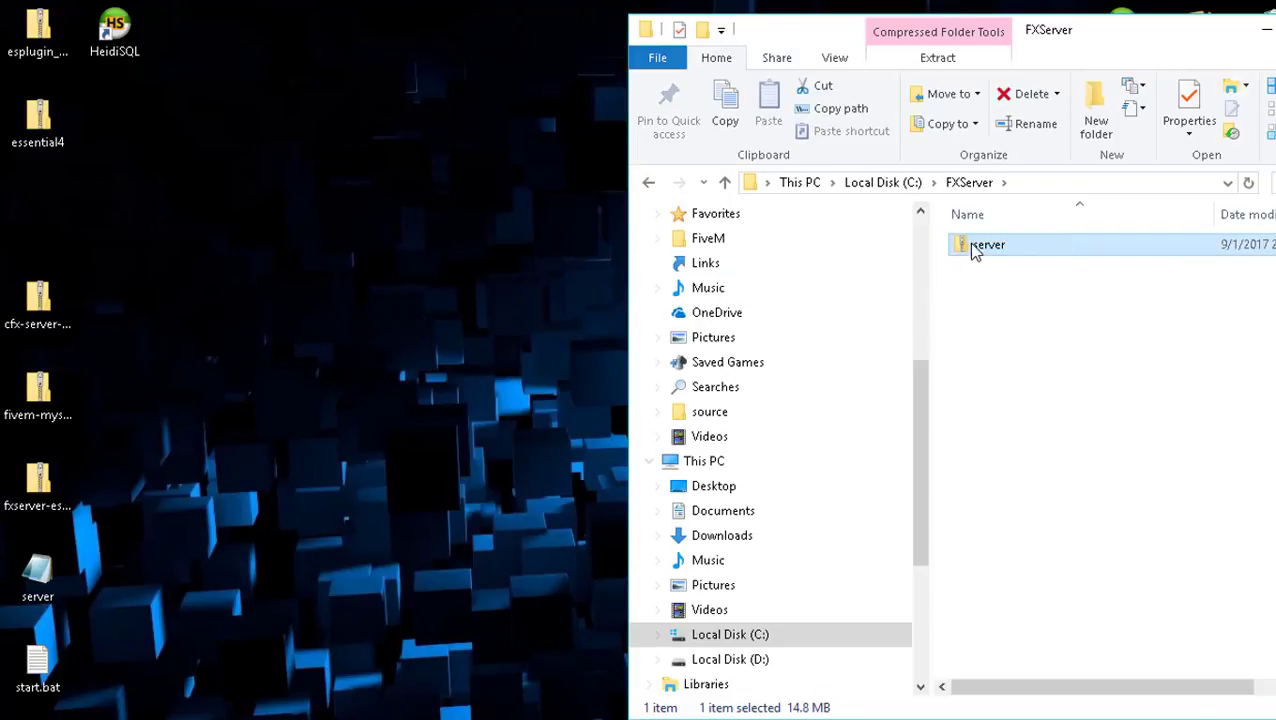
left_click_drag(963, 244, 20, 226)
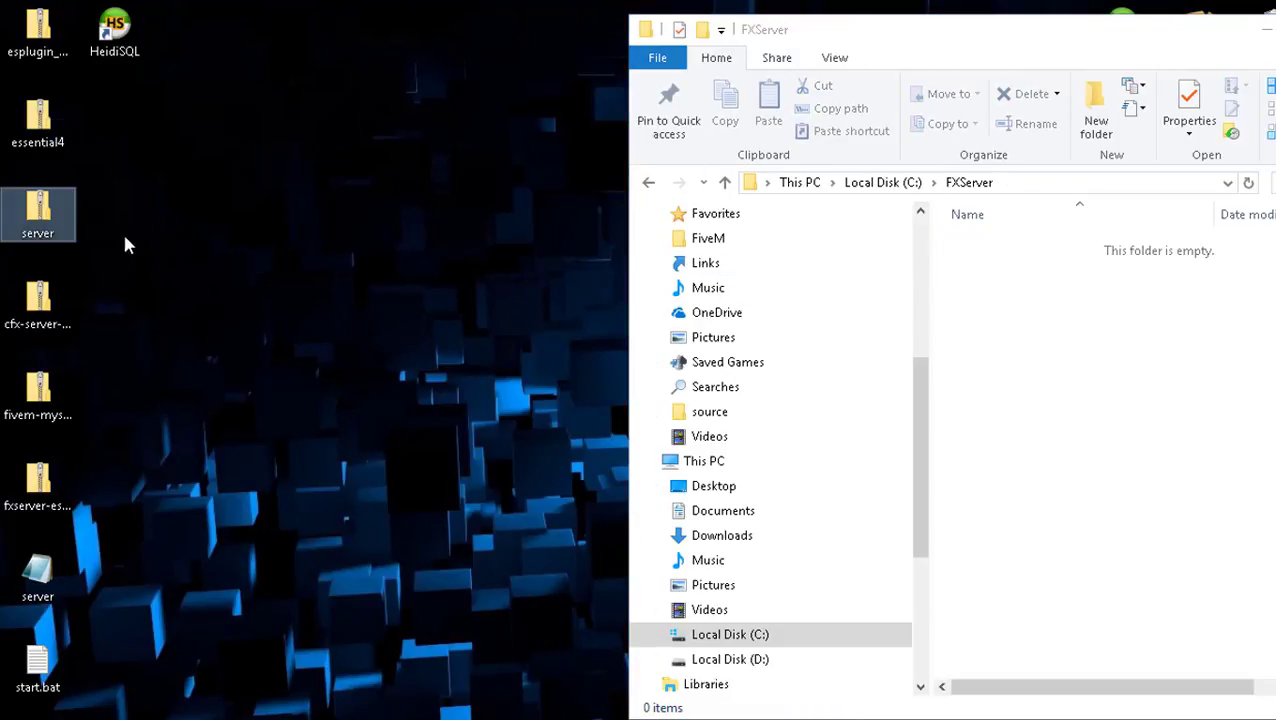
Copy all contents of the server archive into C:\FXServer, close the archive and set its icon apart from the remaining desktop archives.
double_click(55, 220)
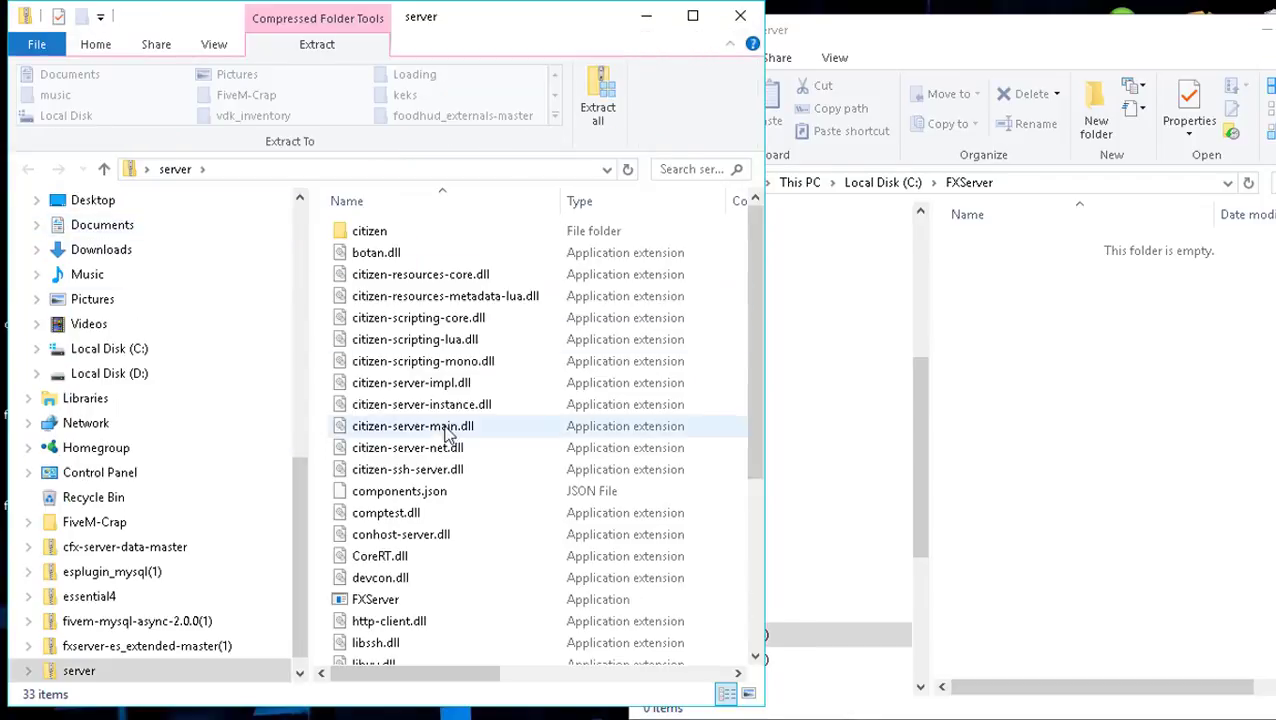
left_click(538, 372)
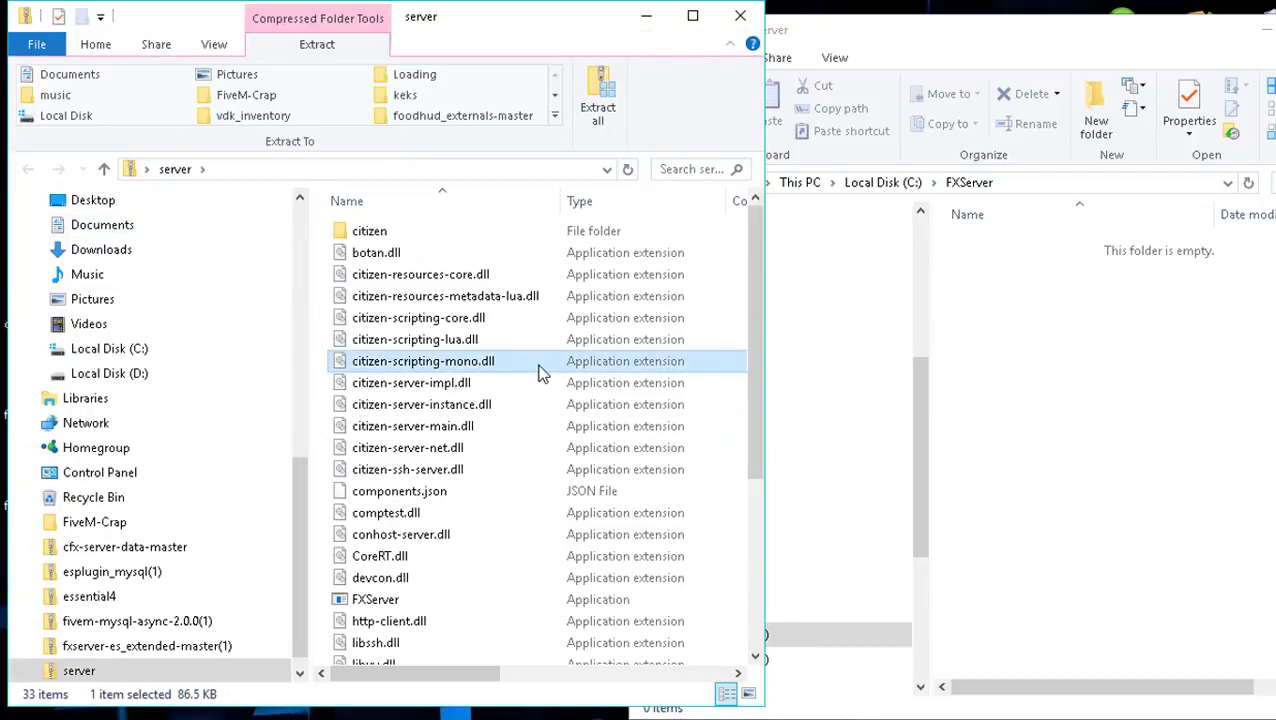
key("ctrl+a")
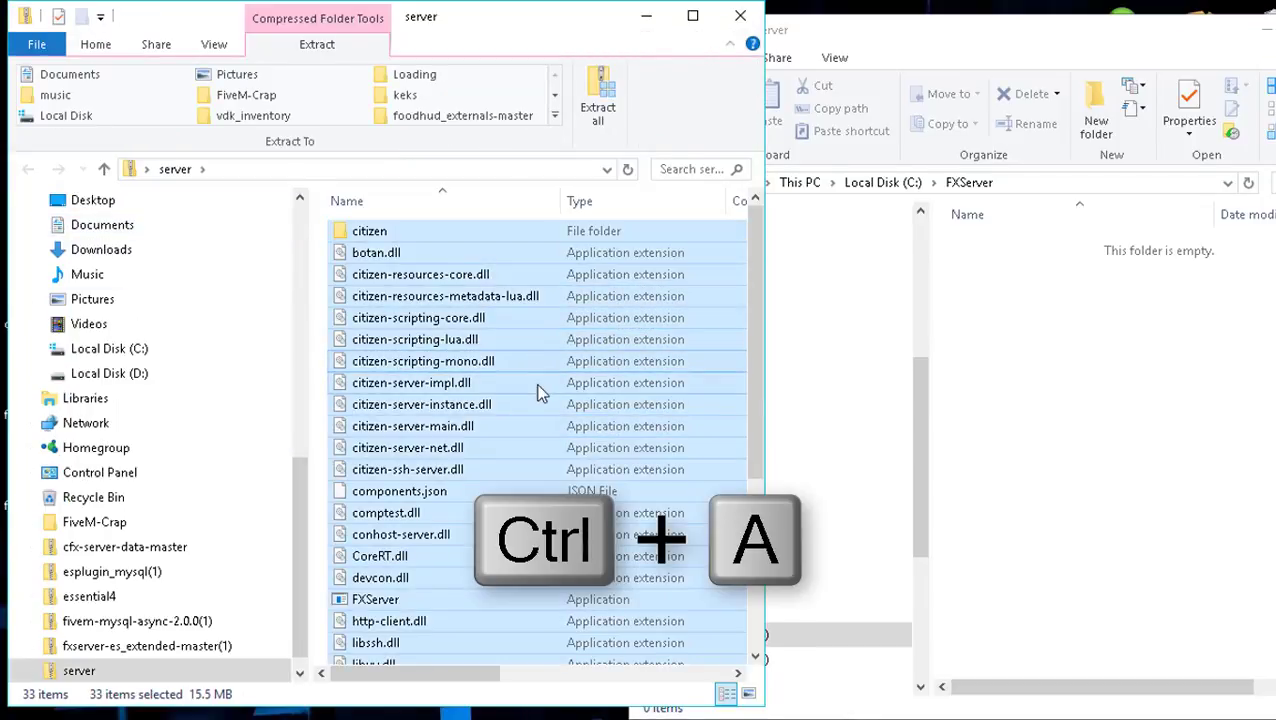
left_click_drag(541, 390, 1114, 406)
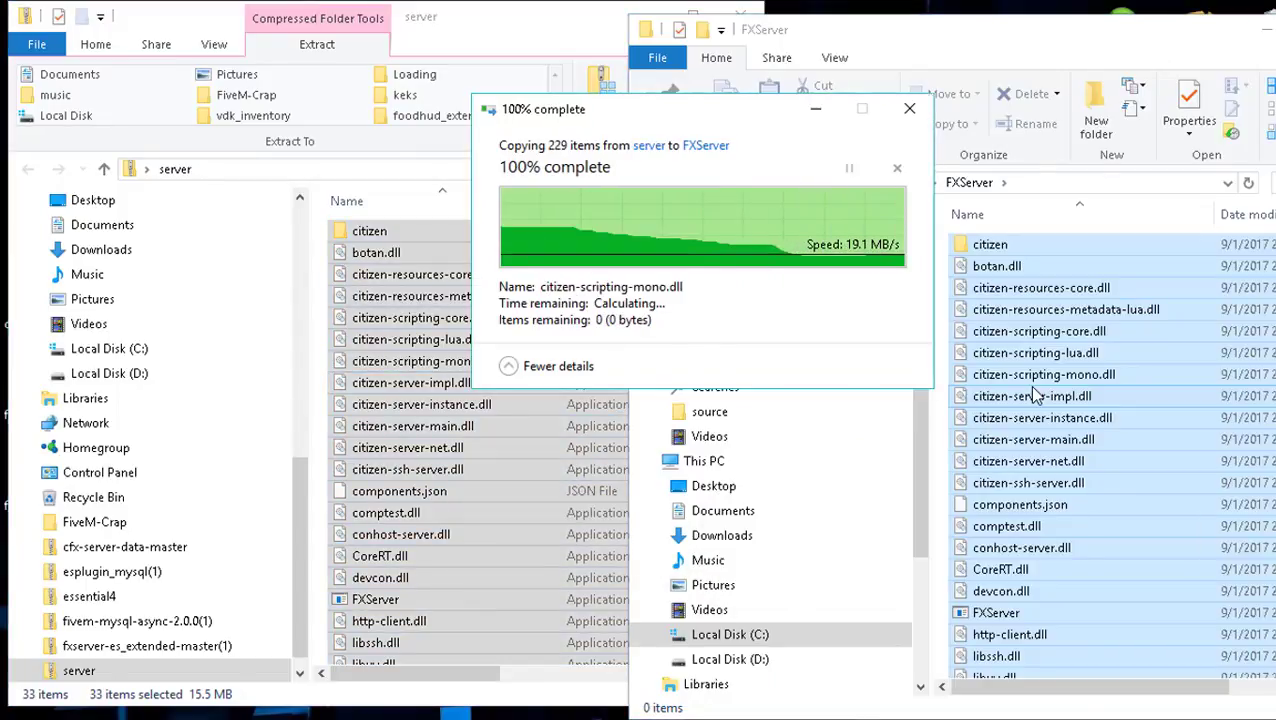
left_click(734, 17)
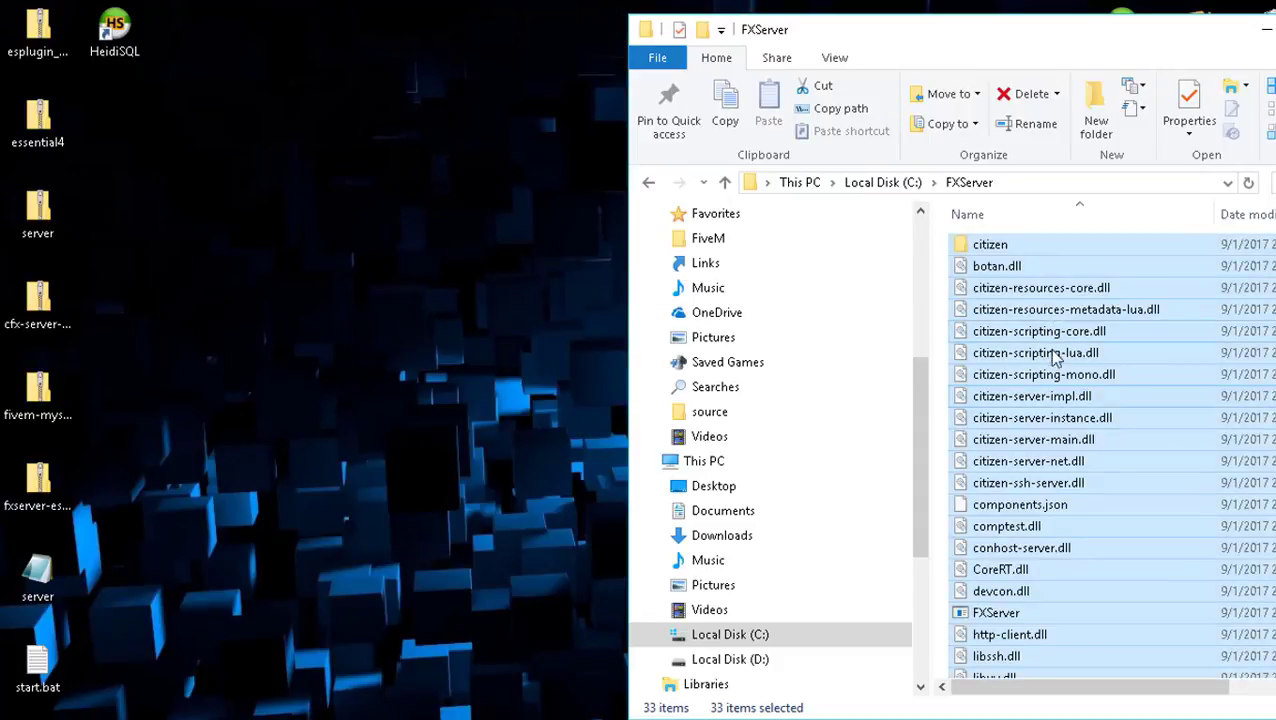
left_click(1052, 400)
left_click_drag(71, 242, 530, 60)
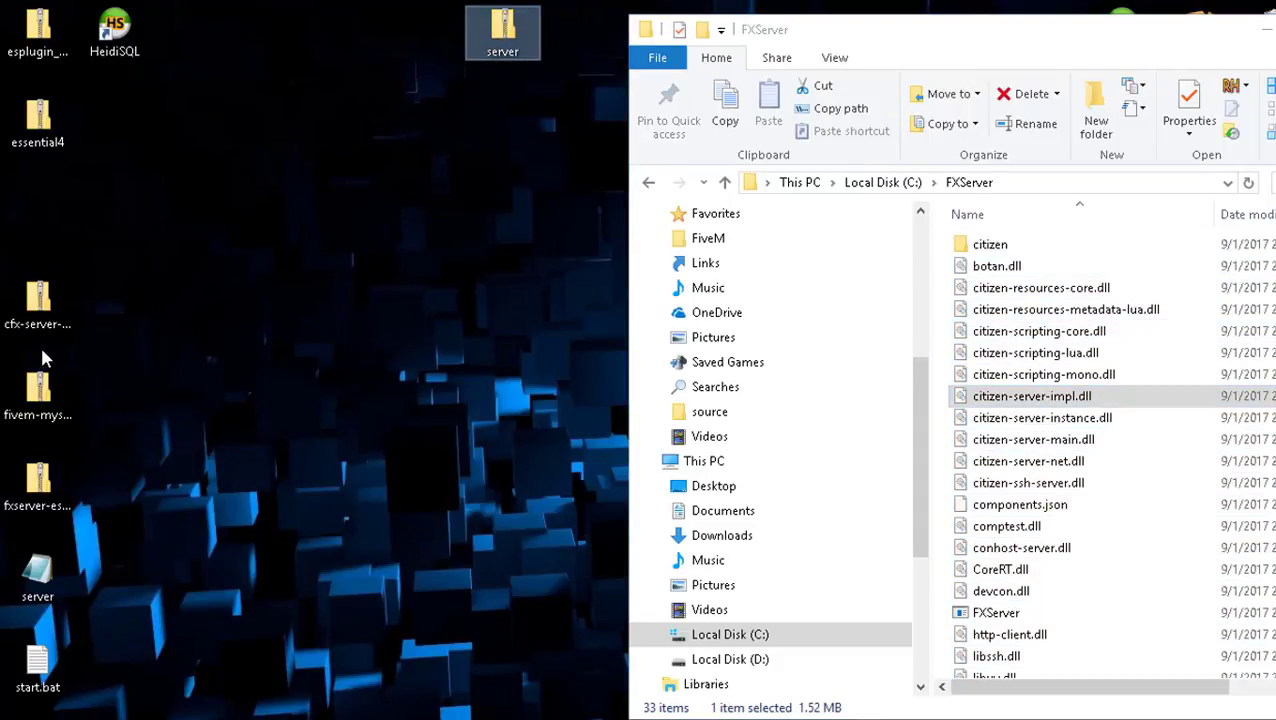
Copy the resources folder and the text document from inside the cfx-server-data-master archive into C:\FXServer.
left_click(44, 312)
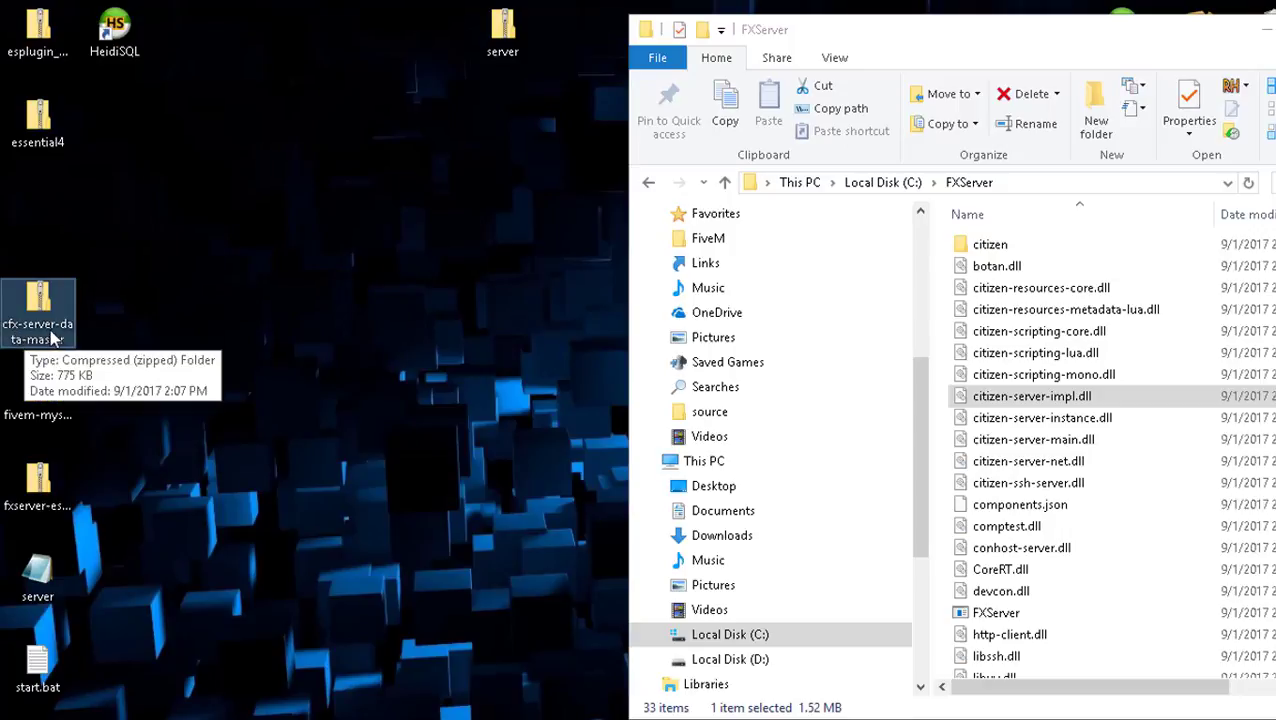
double_click(44, 313)
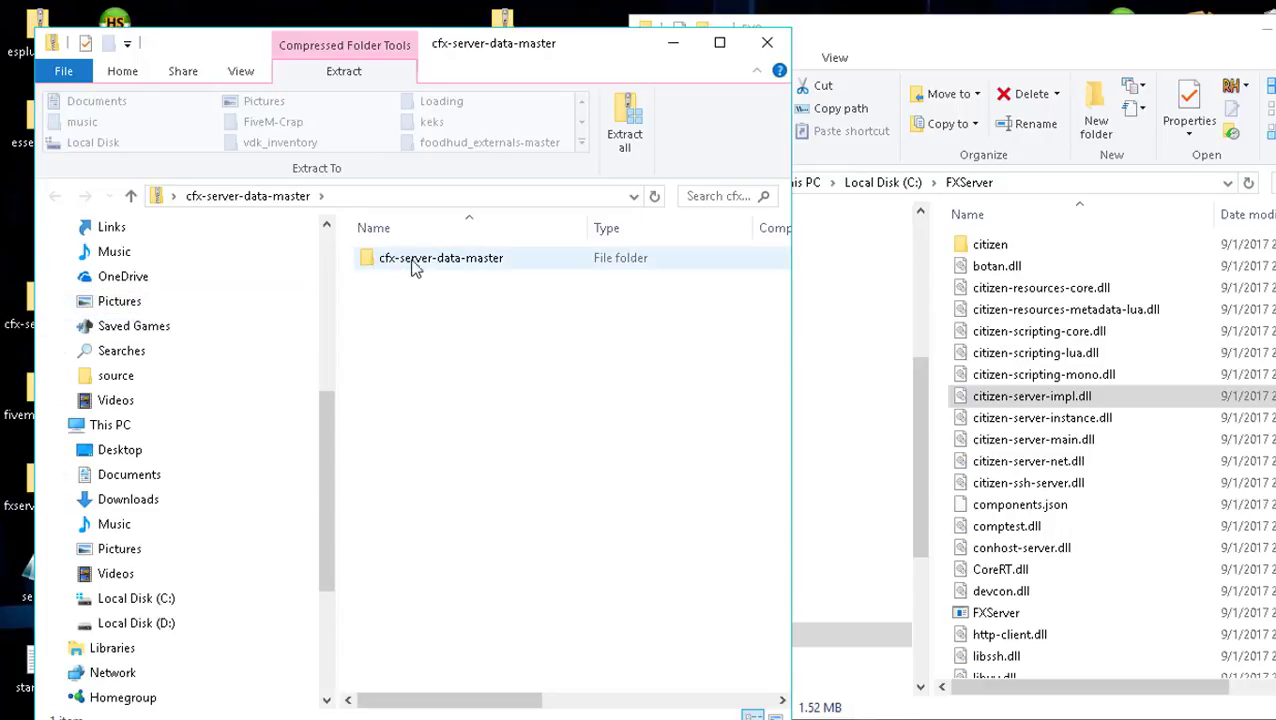
double_click(427, 260)
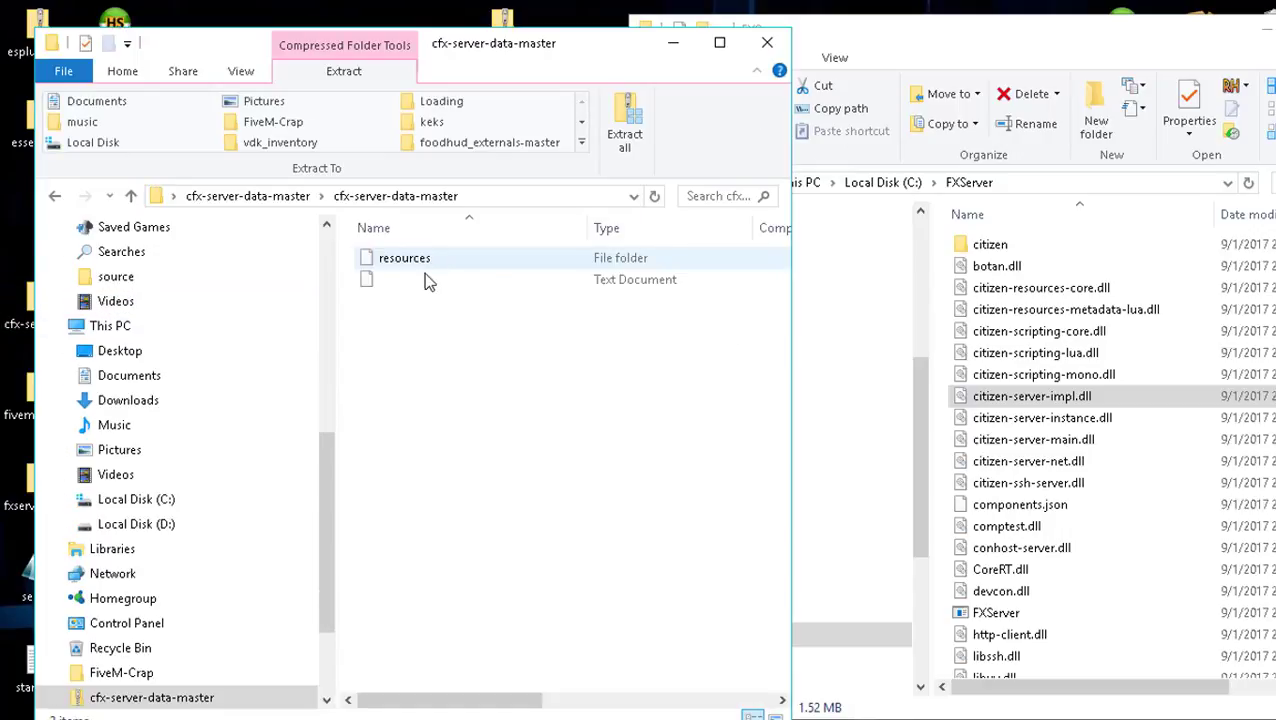
left_click_drag(396, 318, 1098, 432)
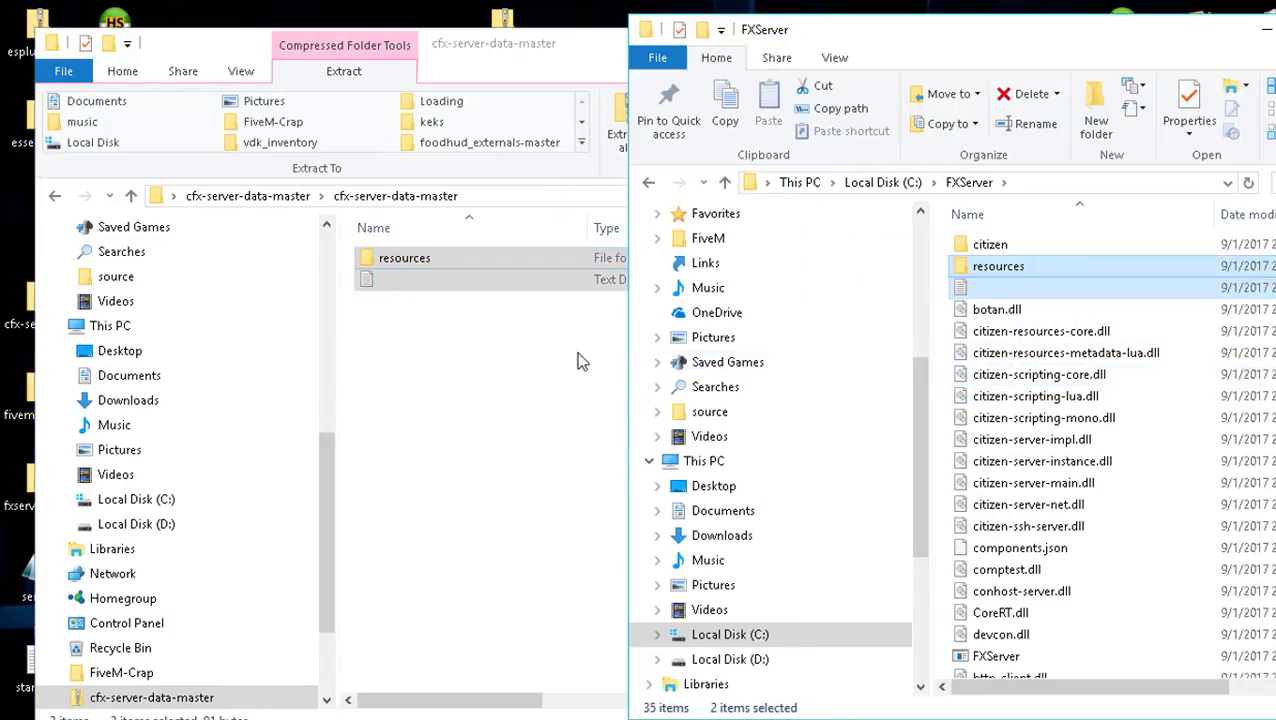
left_click(489, 379)
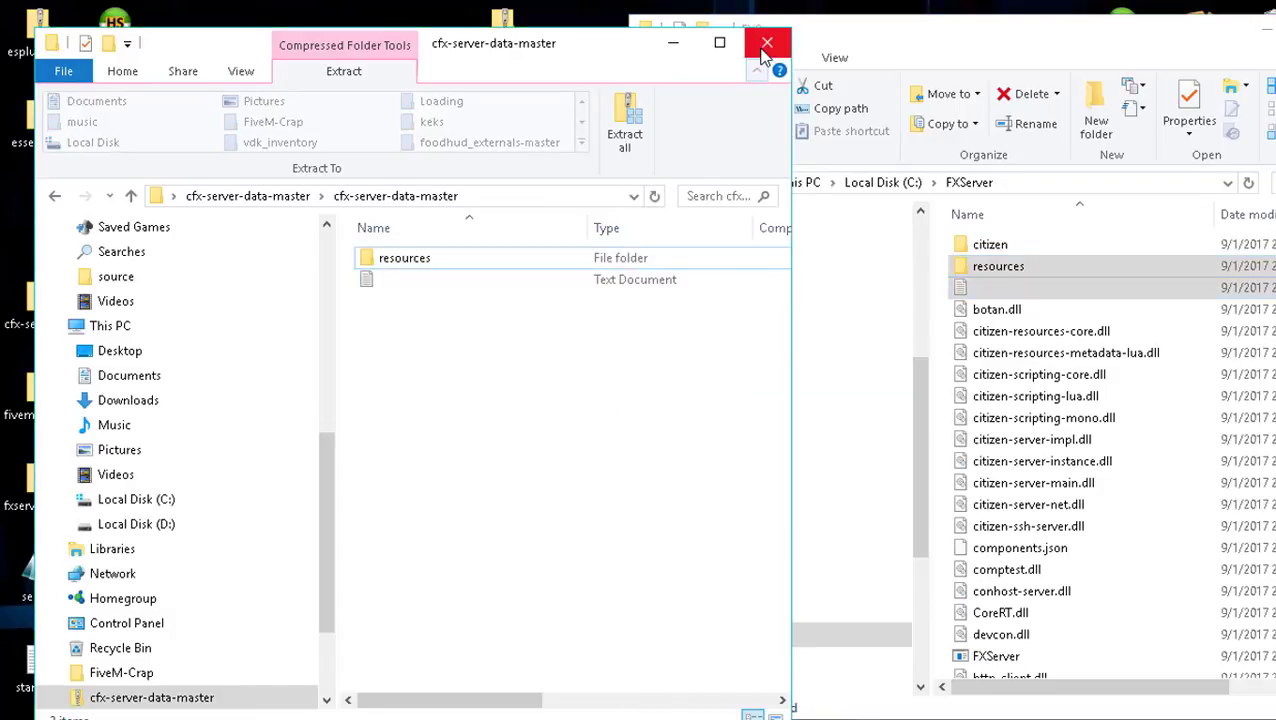
Close the cfx-server-data-master archive and move the server and start.bat files from the desktop into C:\FXServer.
left_click(768, 37)
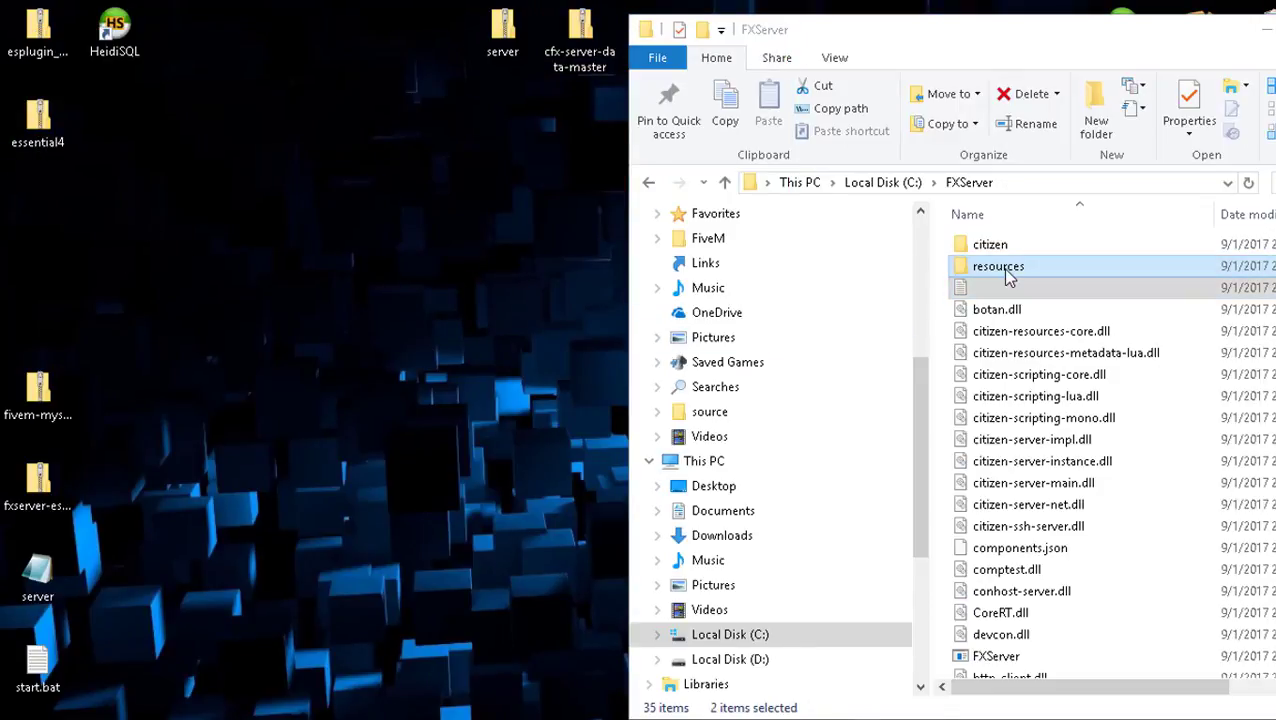
left_click_drag(91, 702, 375, 398)
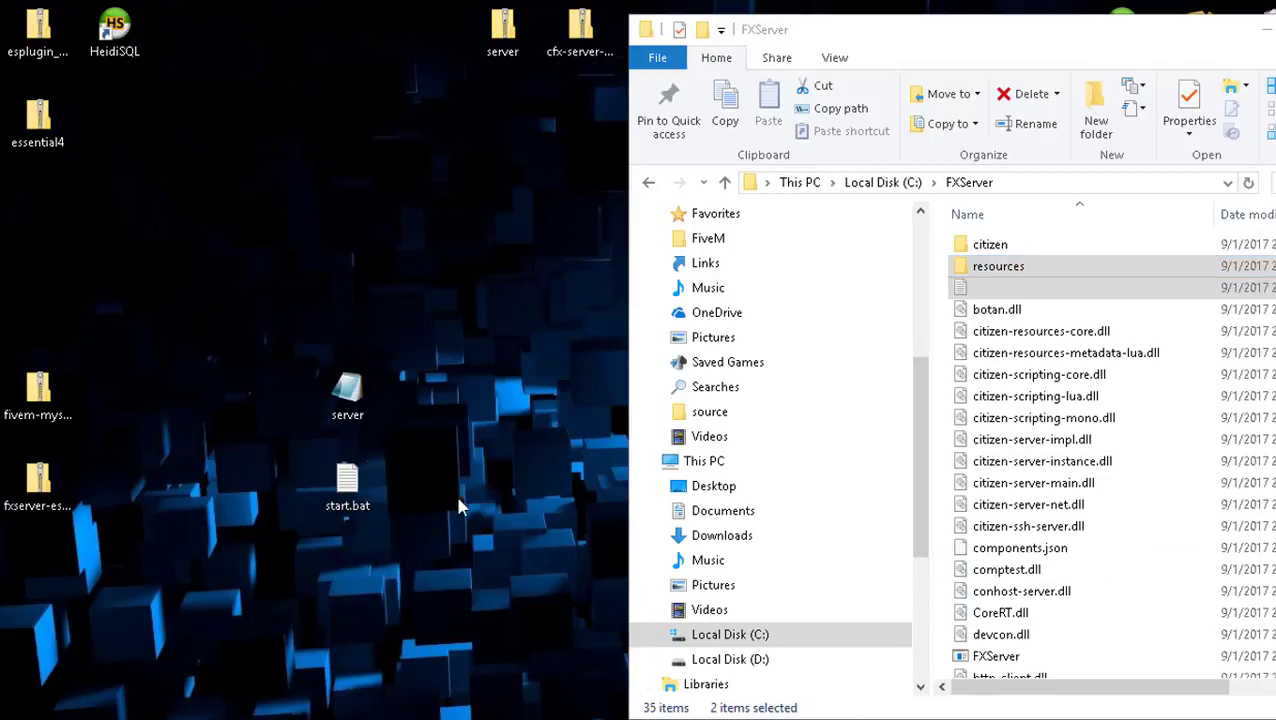
left_click(448, 411)
left_click_drag(430, 289, 329, 512)
left_click(423, 534)
left_click_drag(405, 593, 1050, 475)
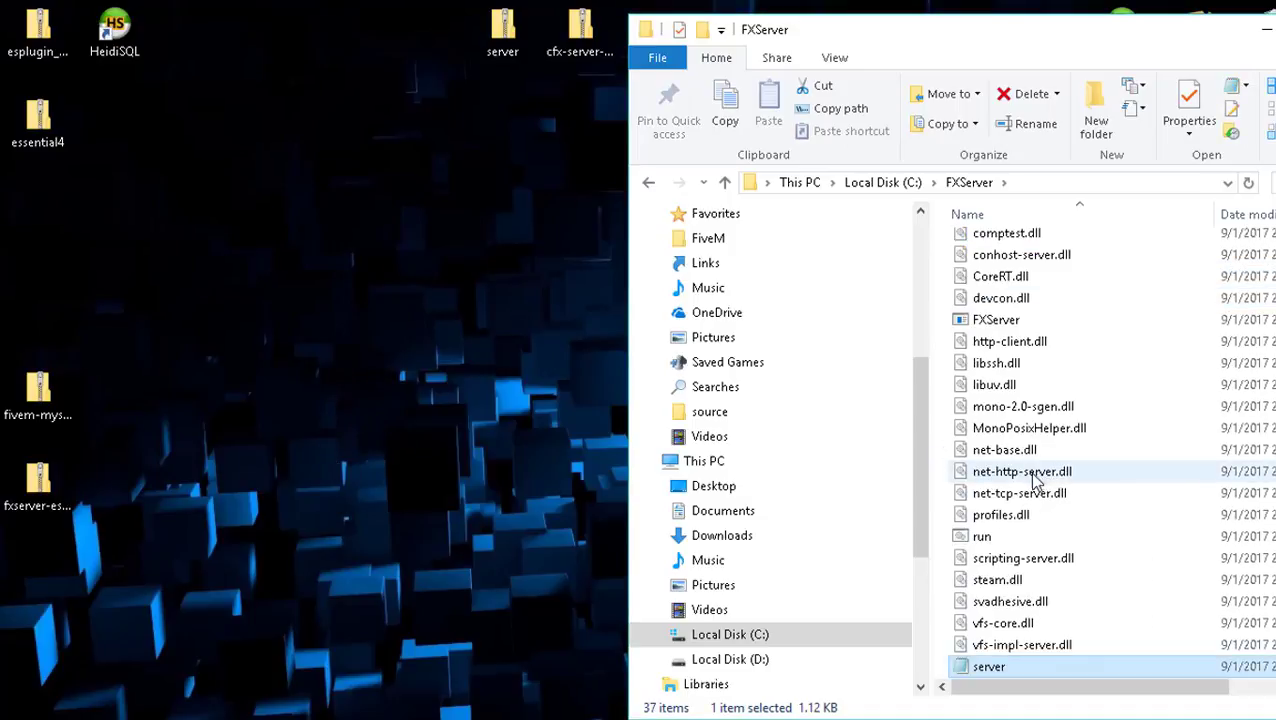
scroll(1063, 591, "up", 5)
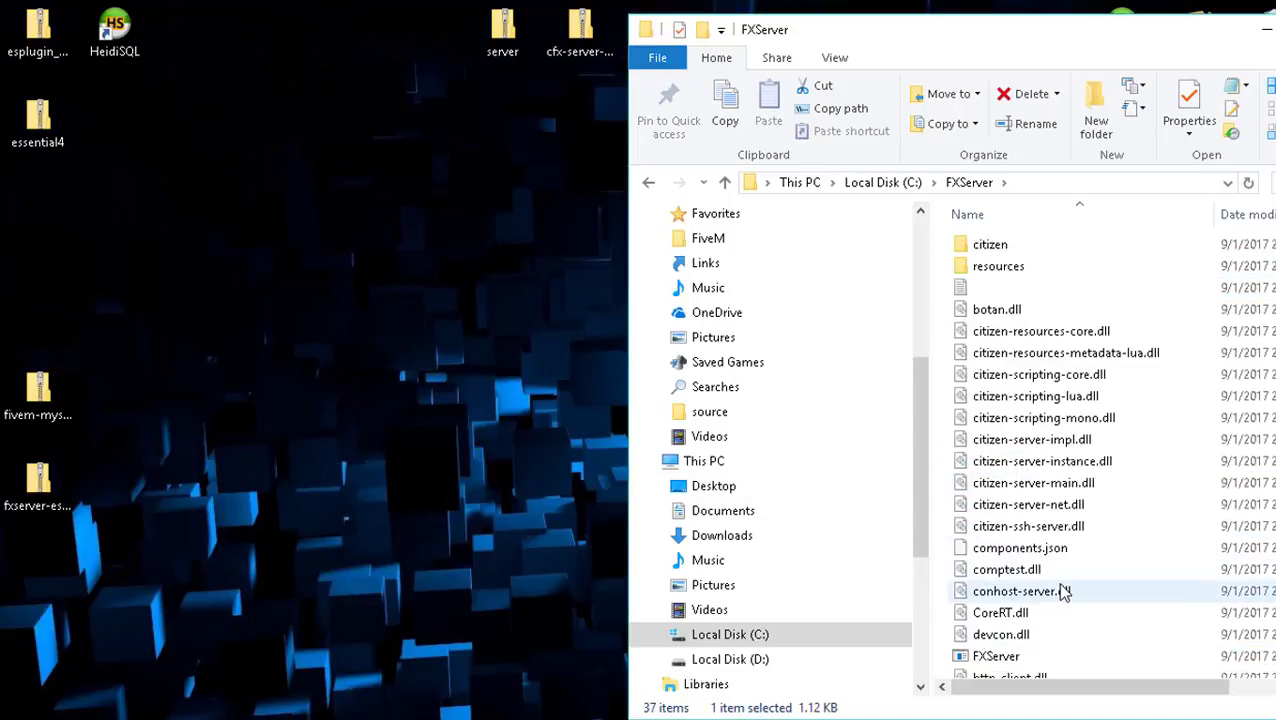
left_click(1250, 183)
scroll(1054, 427, "up", 5)
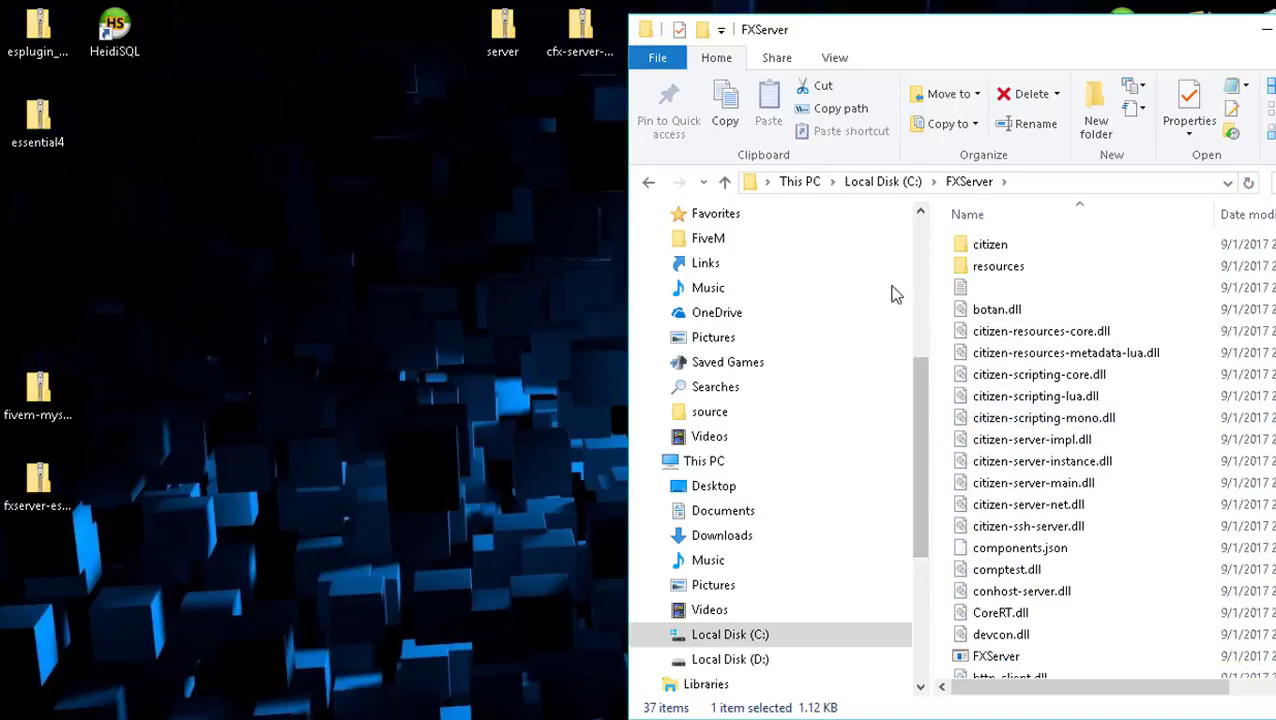
Copy the essentialmode folder from the essential4 archive into C:\FXServer\resources.
double_click(1034, 267)
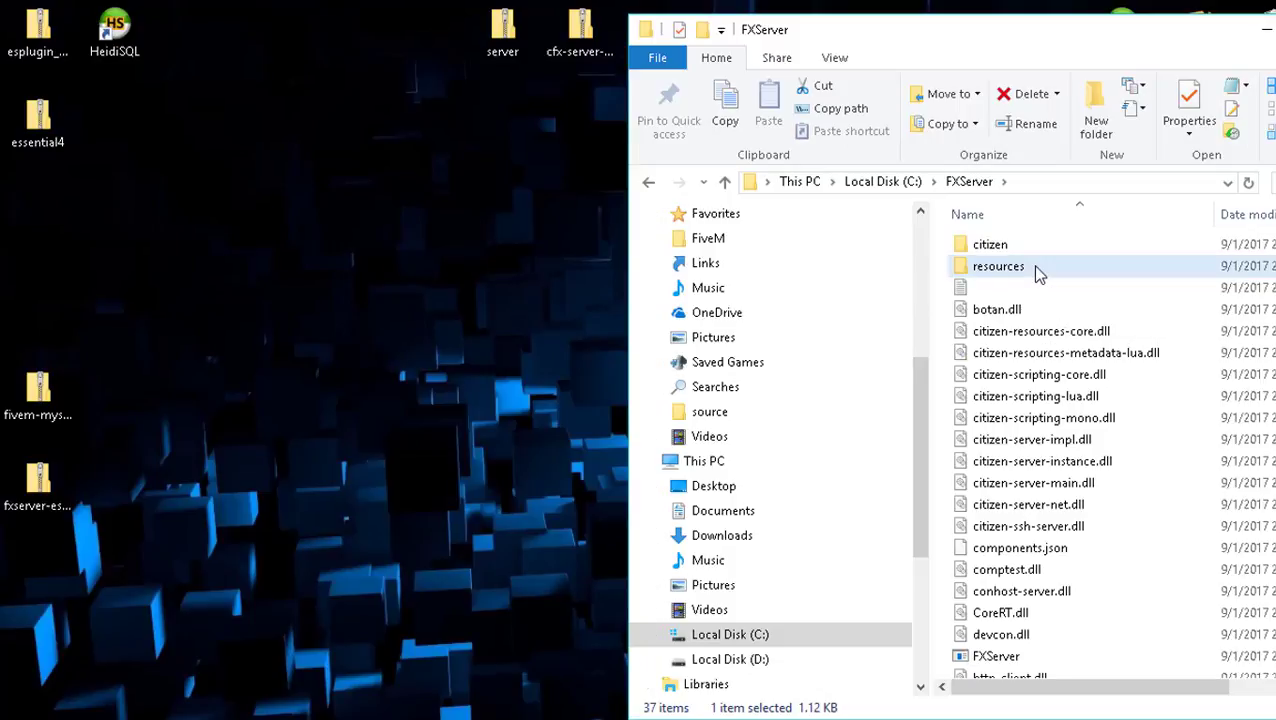
double_click(45, 140)
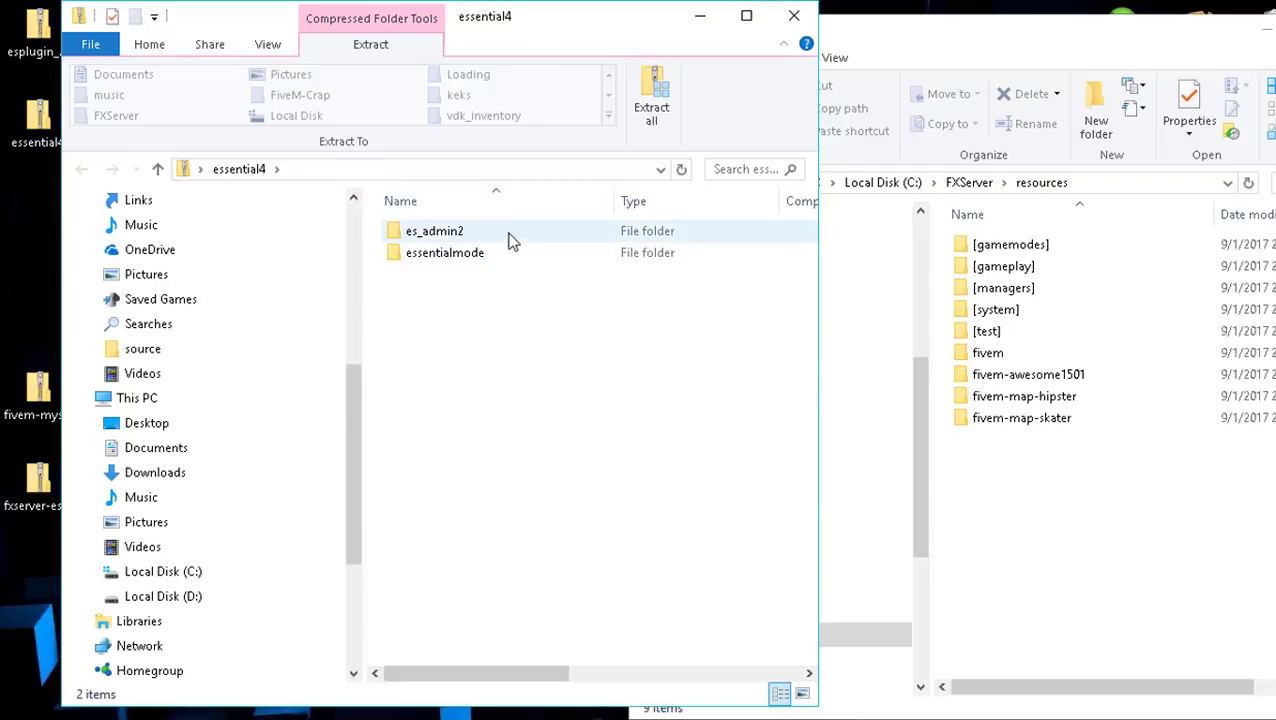
left_click(484, 235)
left_click(455, 253)
double_click(455, 253)
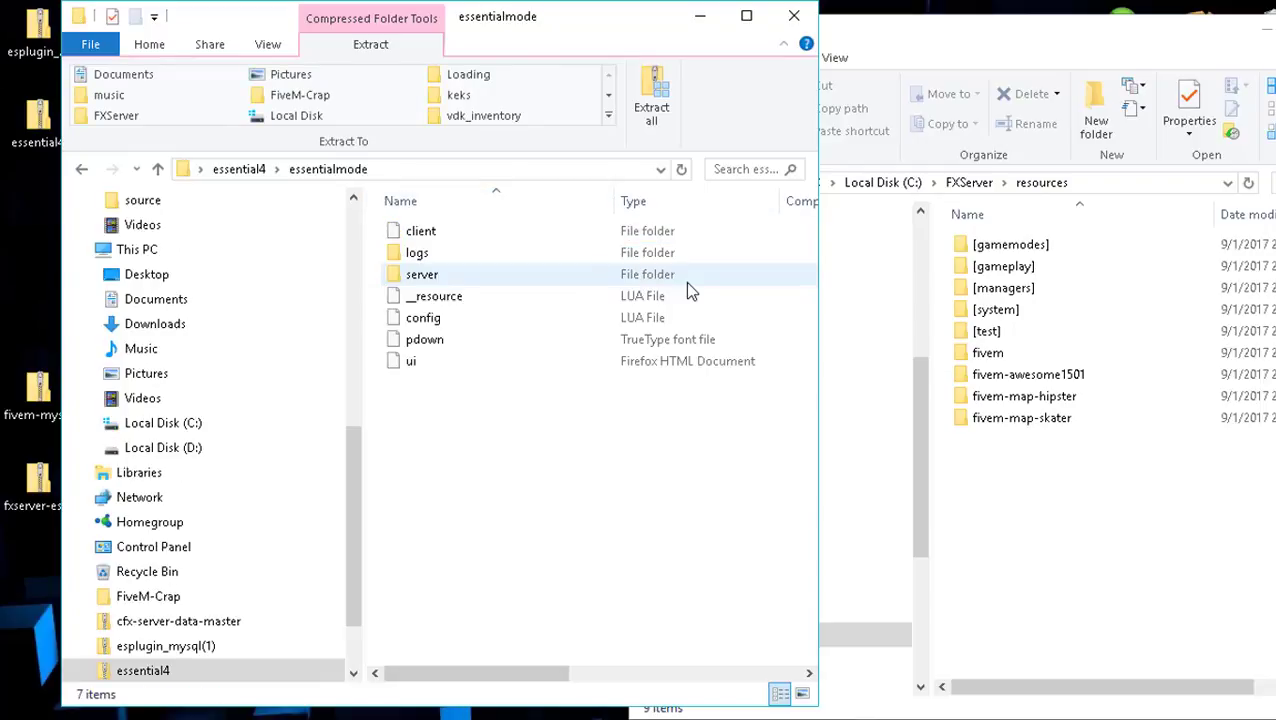
left_click(84, 169)
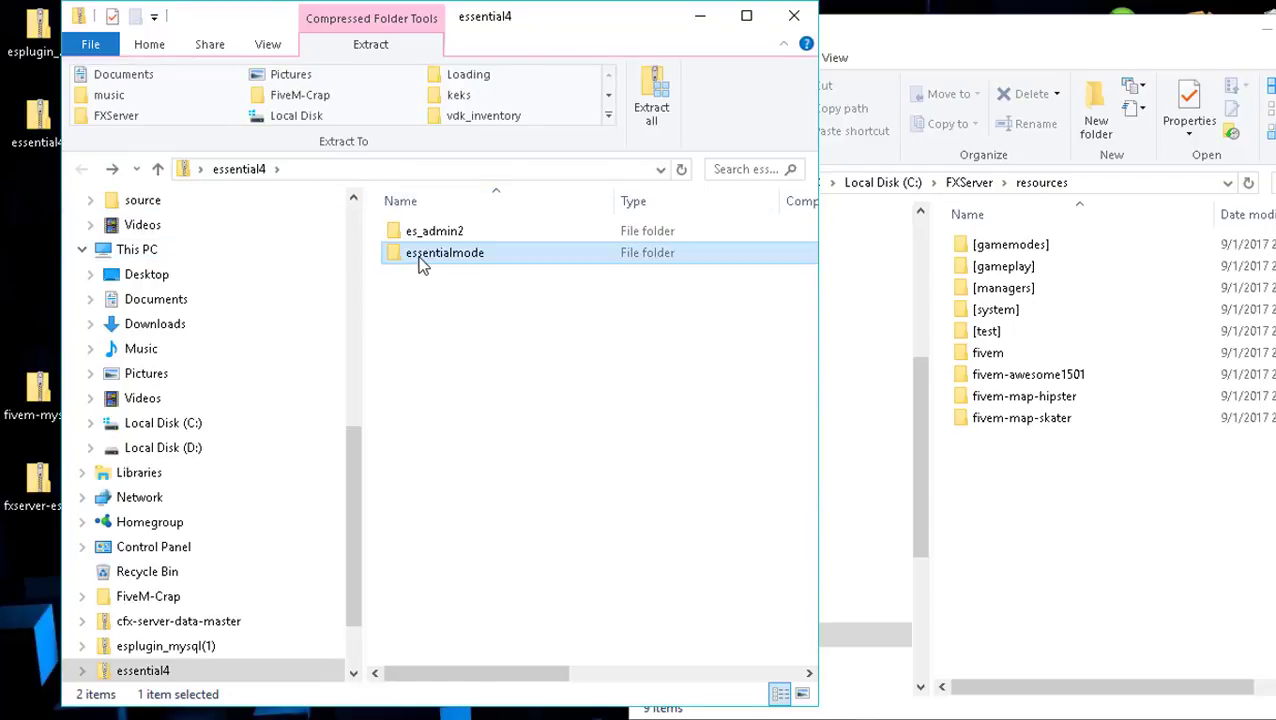
left_click_drag(478, 270, 1090, 540)
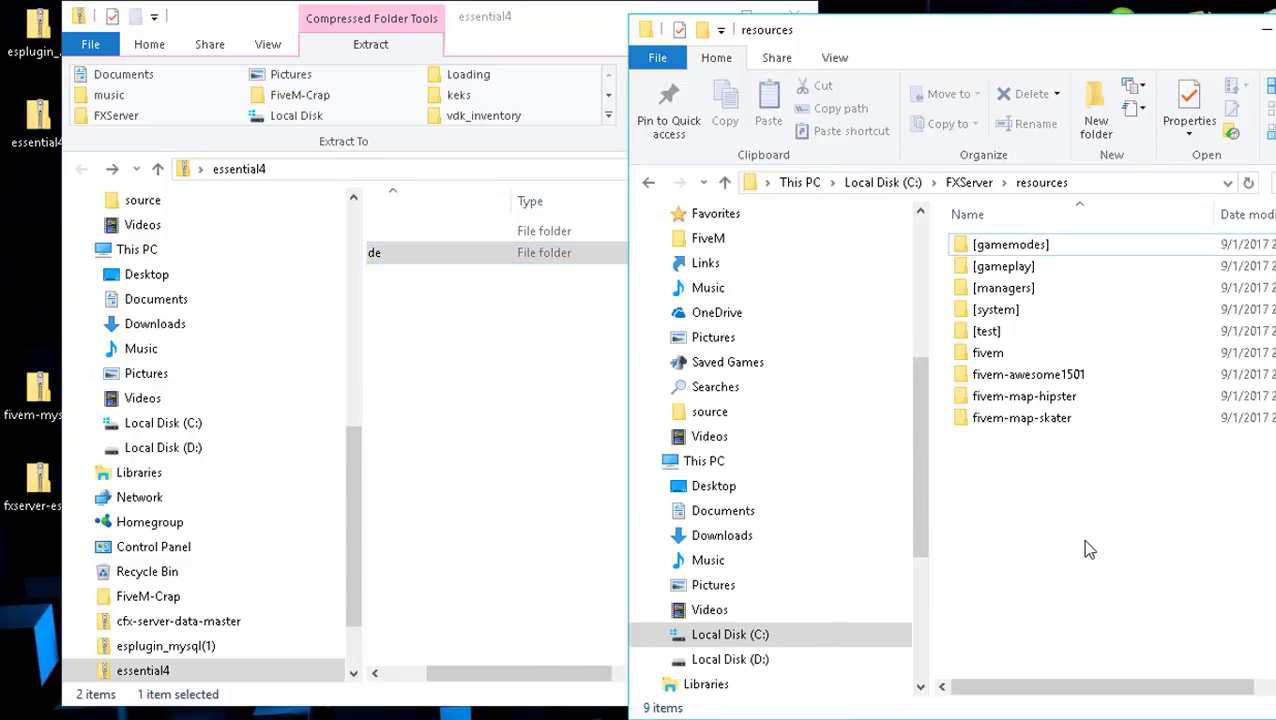
left_click(589, 674)
left_click(1165, 556)
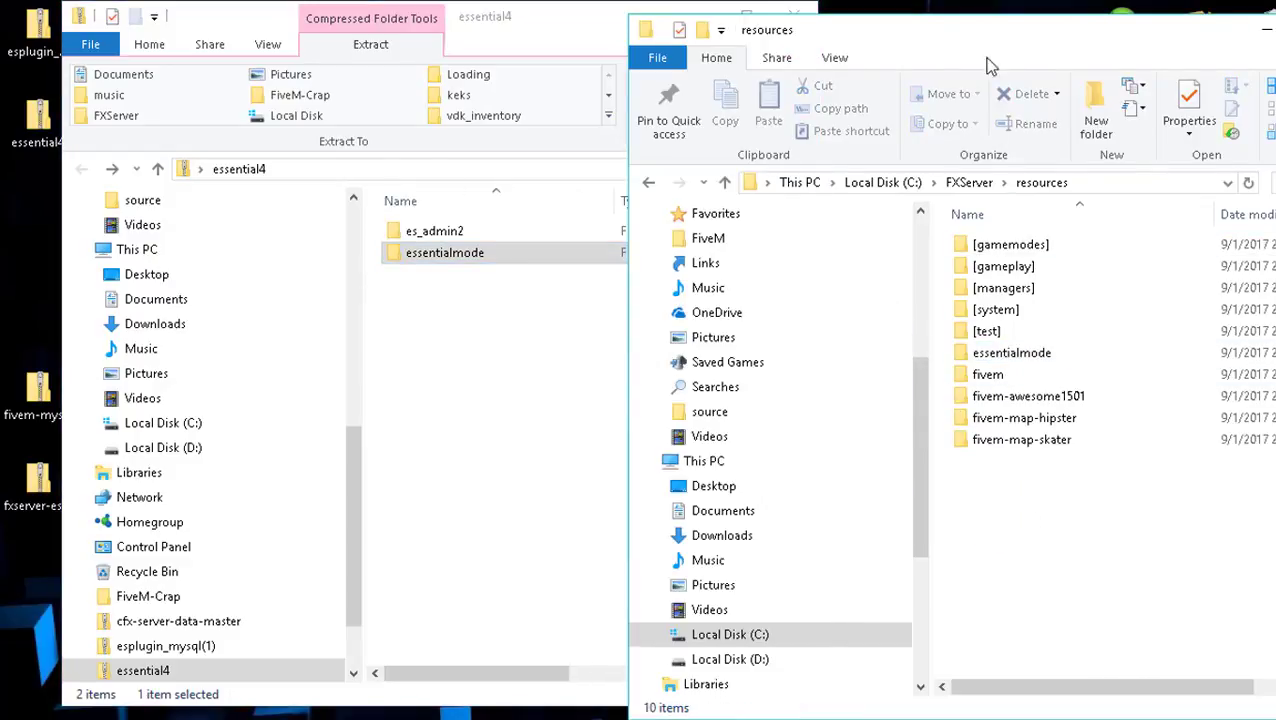
Create a new folder named [esx] inside the resources folder and open it.
left_click_drag(915, 30, 696, 31)
right_click(830, 536)
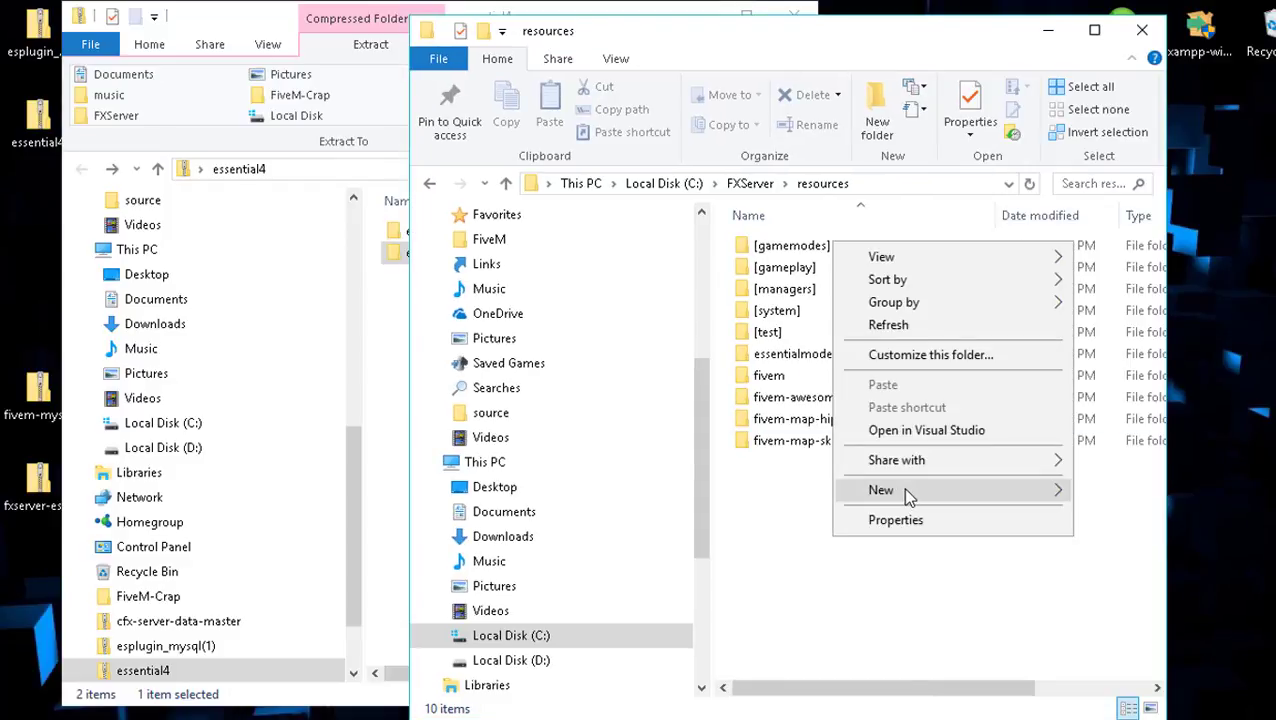
mouse_move(906, 490)
left_click(1146, 488)
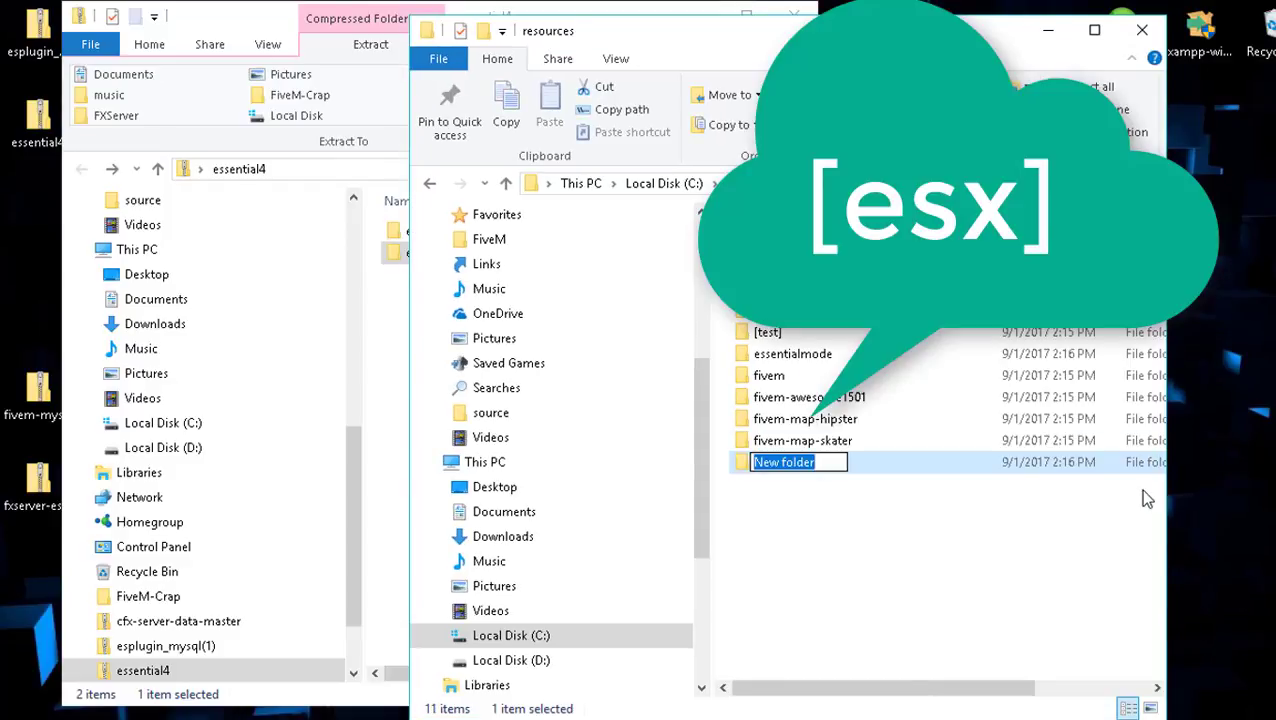
type("[")
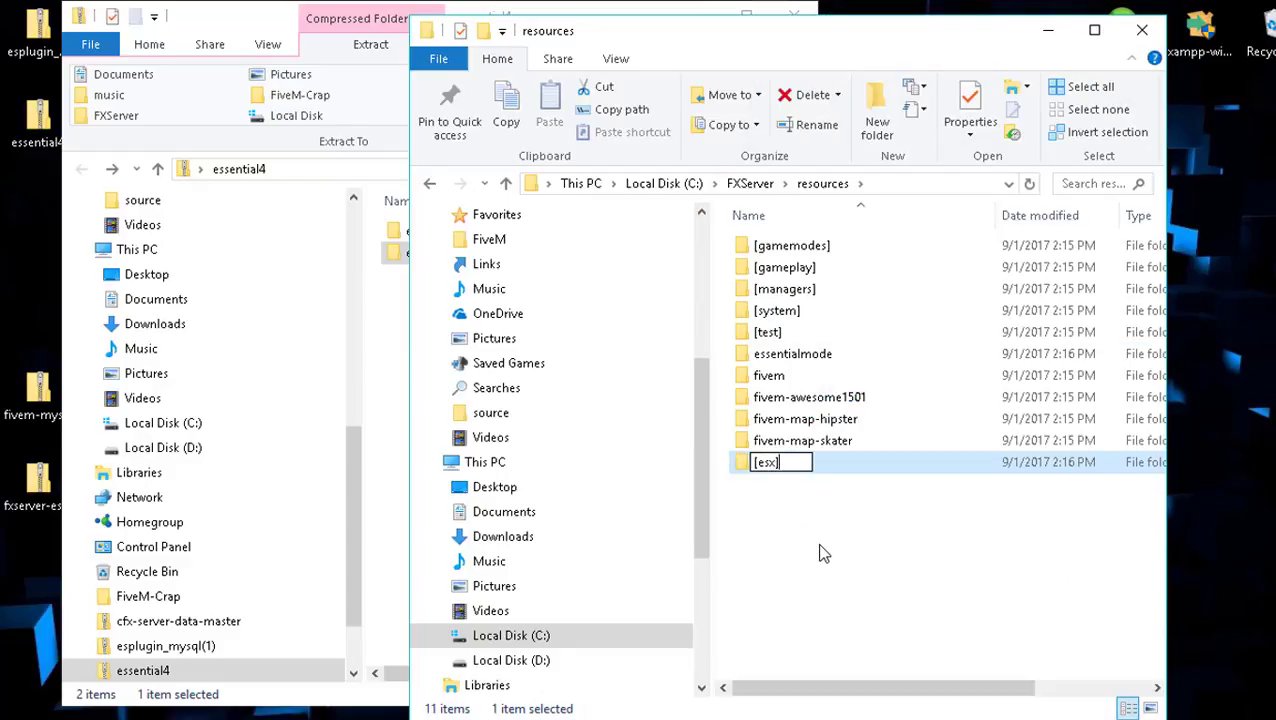
type("esx]")
key("Return")
double_click(775, 247)
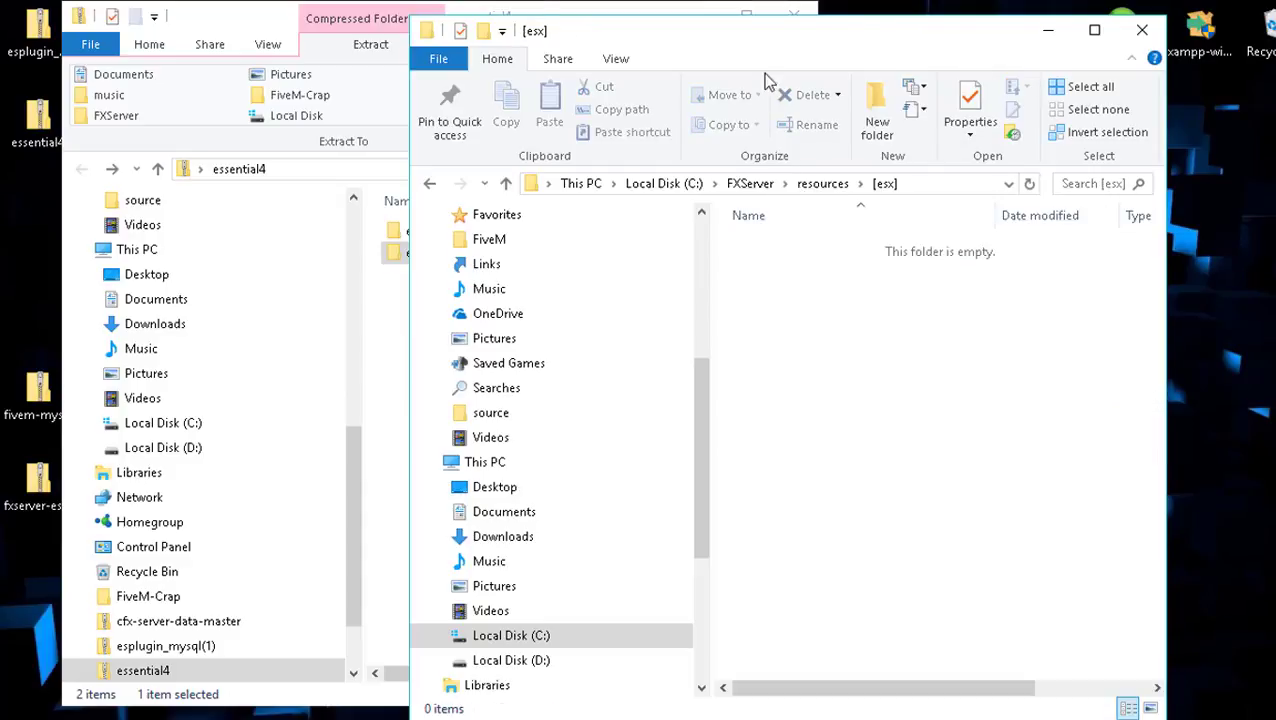
Copy the es_admin2 folder from the essential4 archive into [esx], close the archive and set its icon beside the used archives.
left_click_drag(830, 30, 1125, 54)
left_click(560, 231)
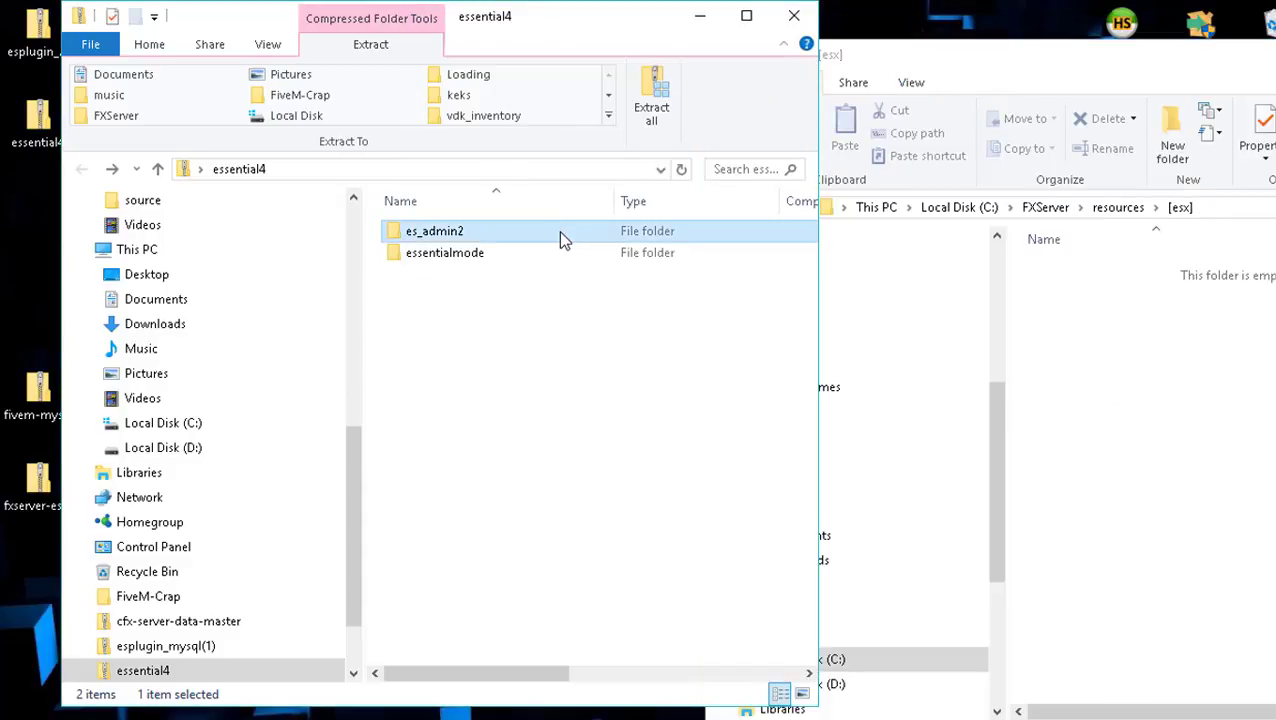
left_click_drag(560, 231, 1141, 324)
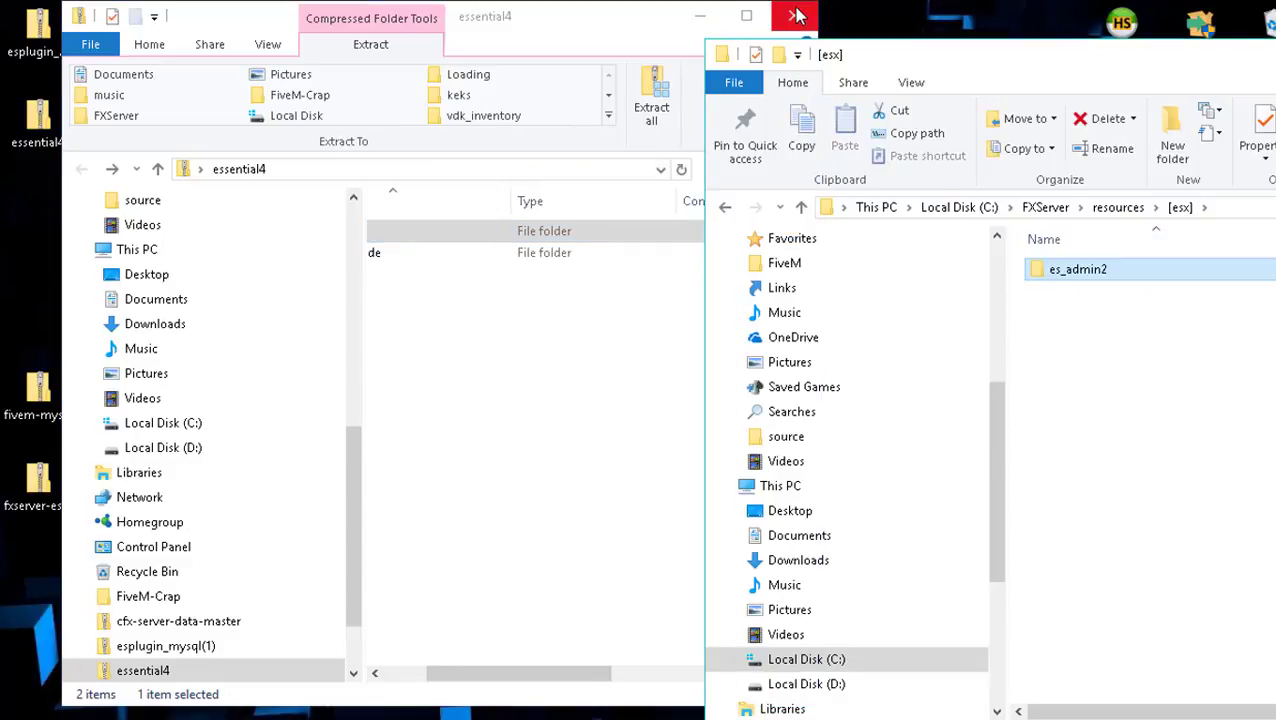
left_click(796, 16)
left_click_drag(1004, 60, 985, 38)
left_click(1080, 328)
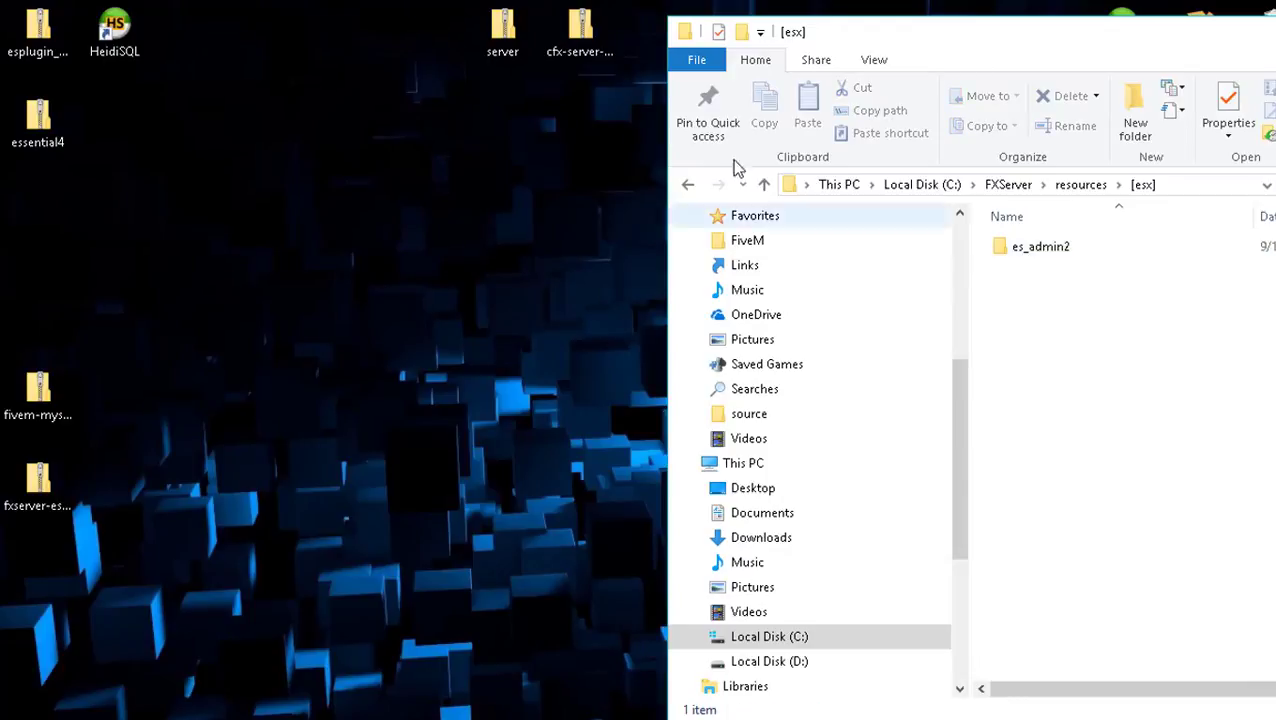
left_click_drag(35, 118, 430, 34)
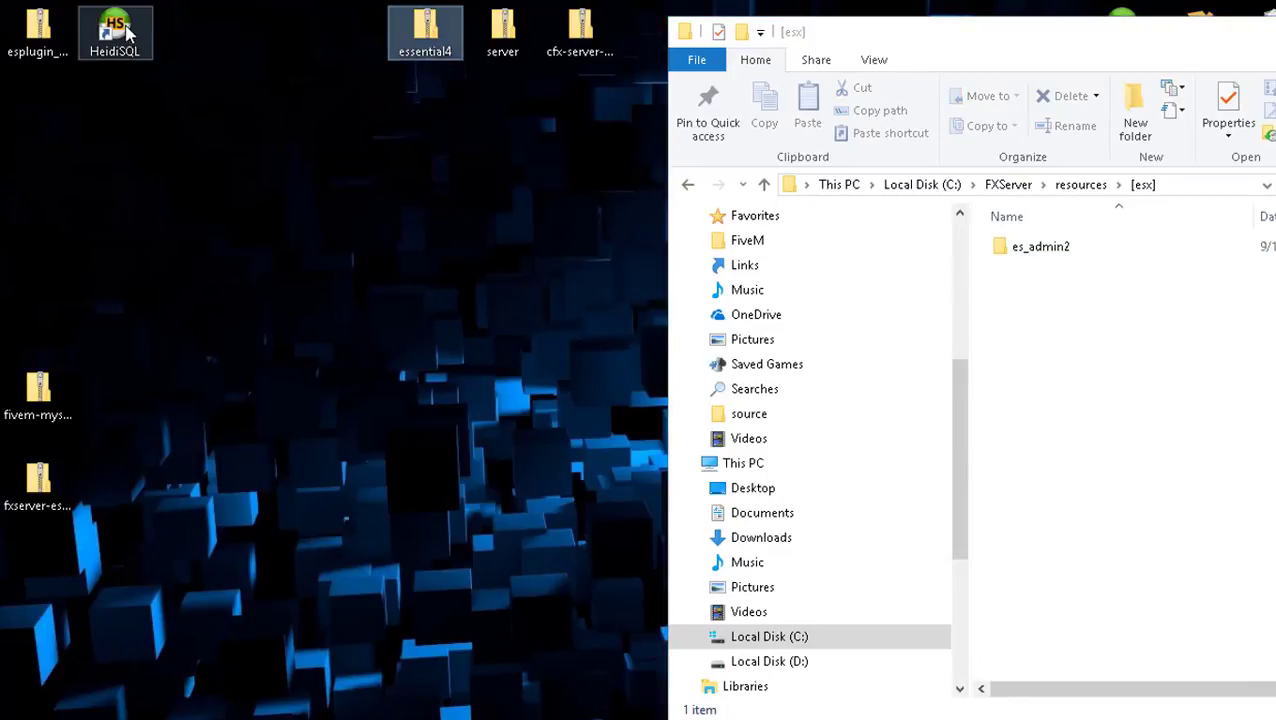
Copy the esplugin_mysql folder from its archive into [esx], return to the resources folder and set the archive's icon beside the used ones.
left_click_drag(38, 35, 42, 205)
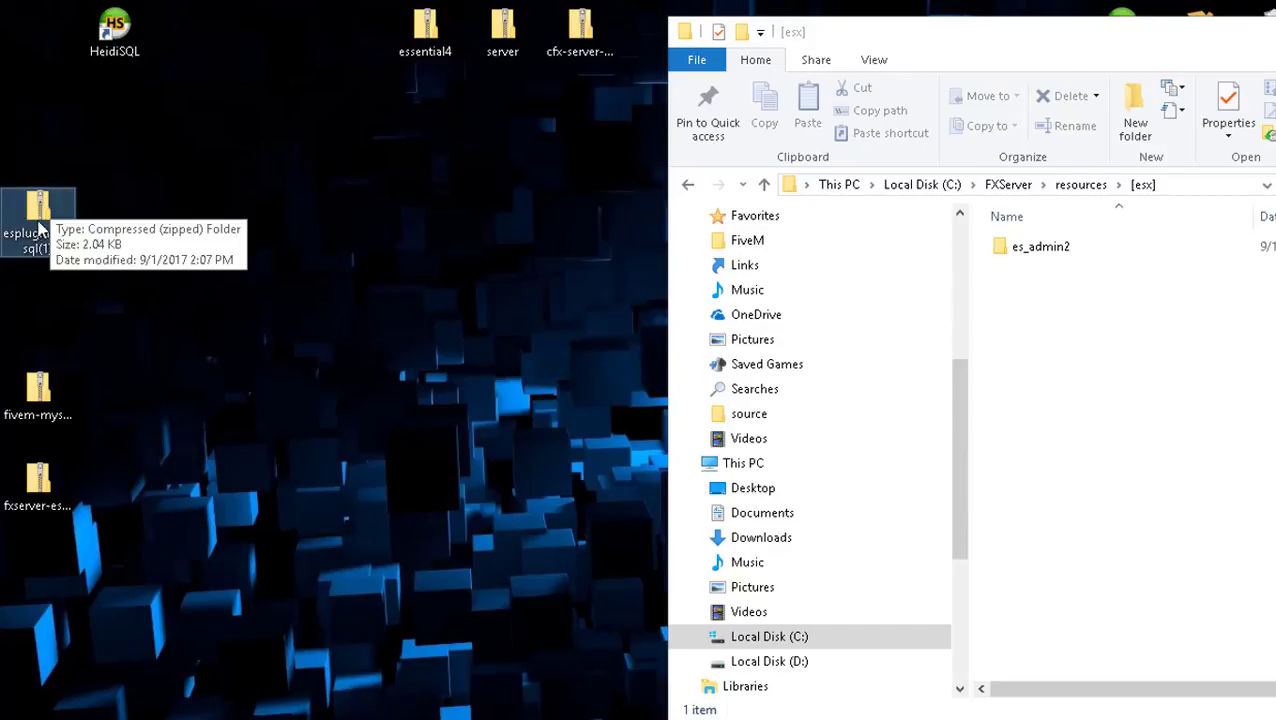
double_click(37, 213)
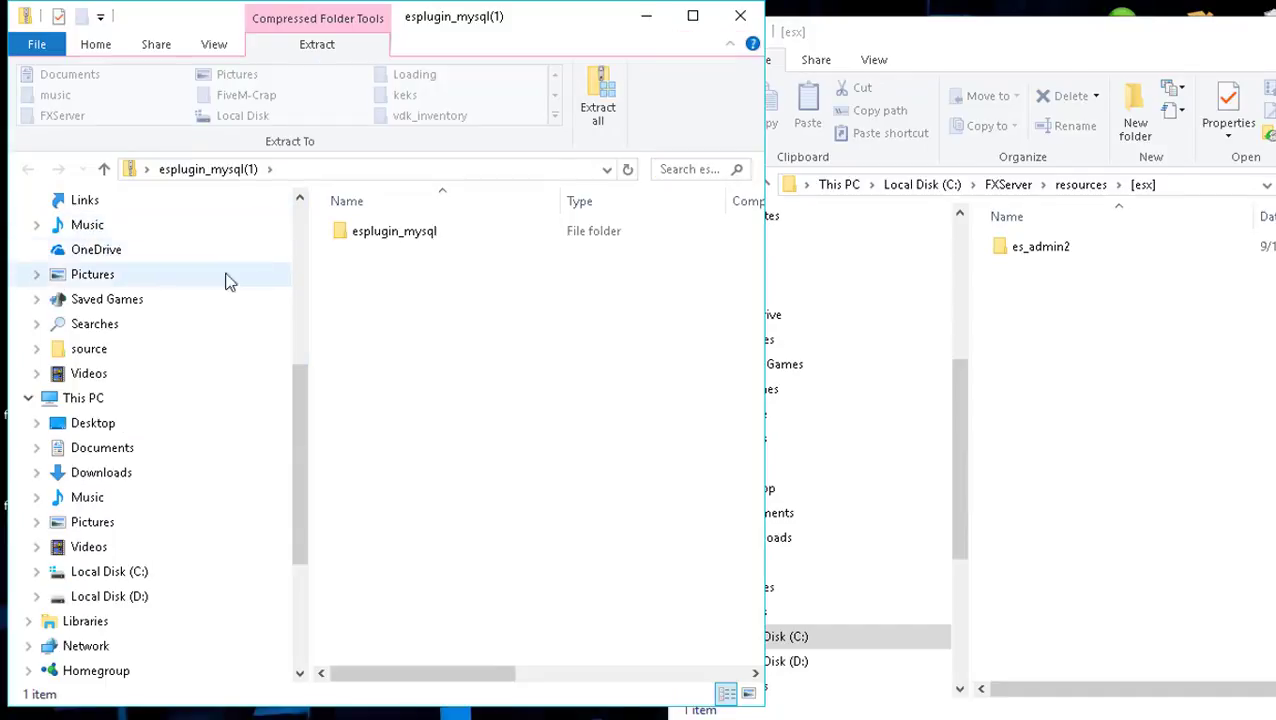
left_click(393, 234)
left_click(1078, 185)
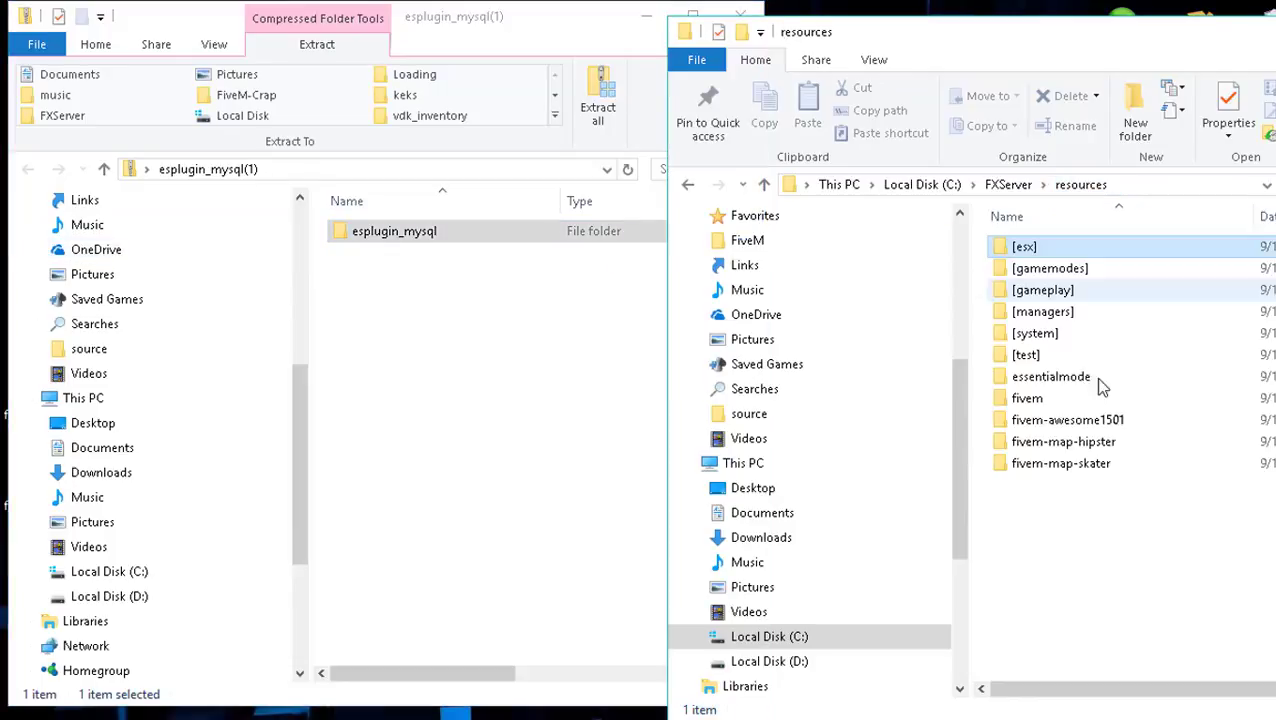
double_click(1029, 247)
left_click_drag(478, 239, 1077, 365)
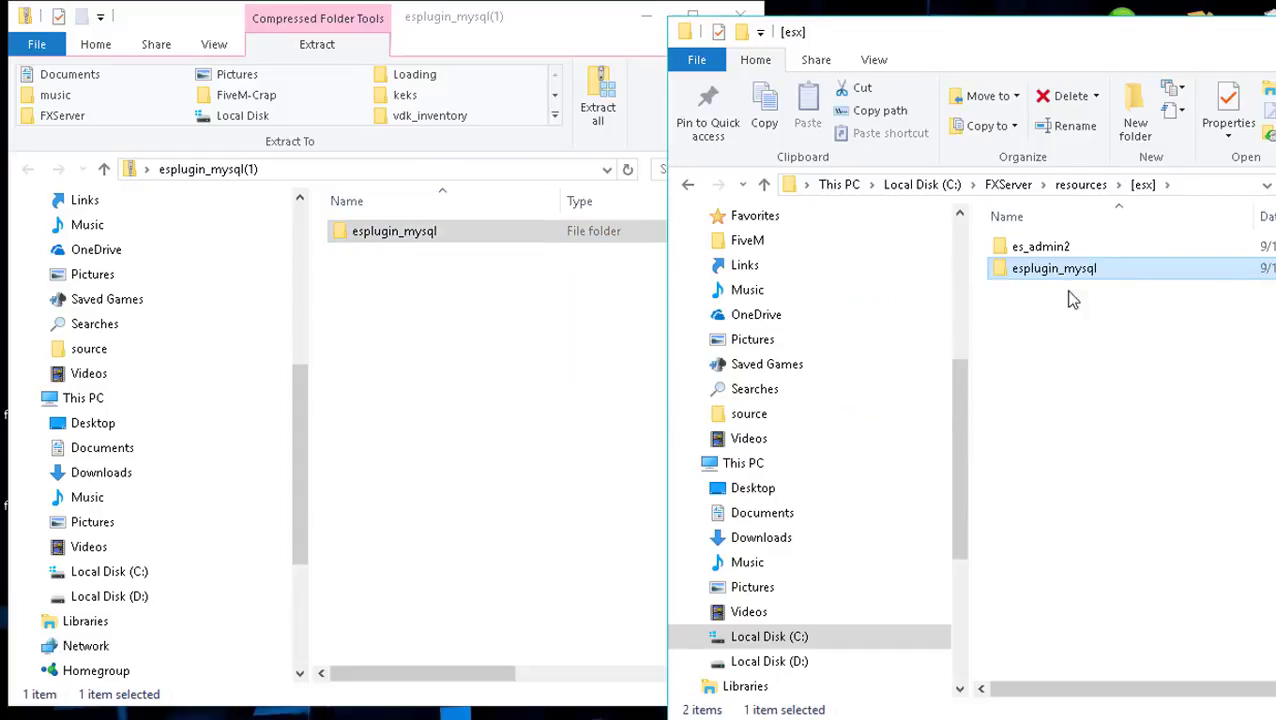
left_click(1087, 312)
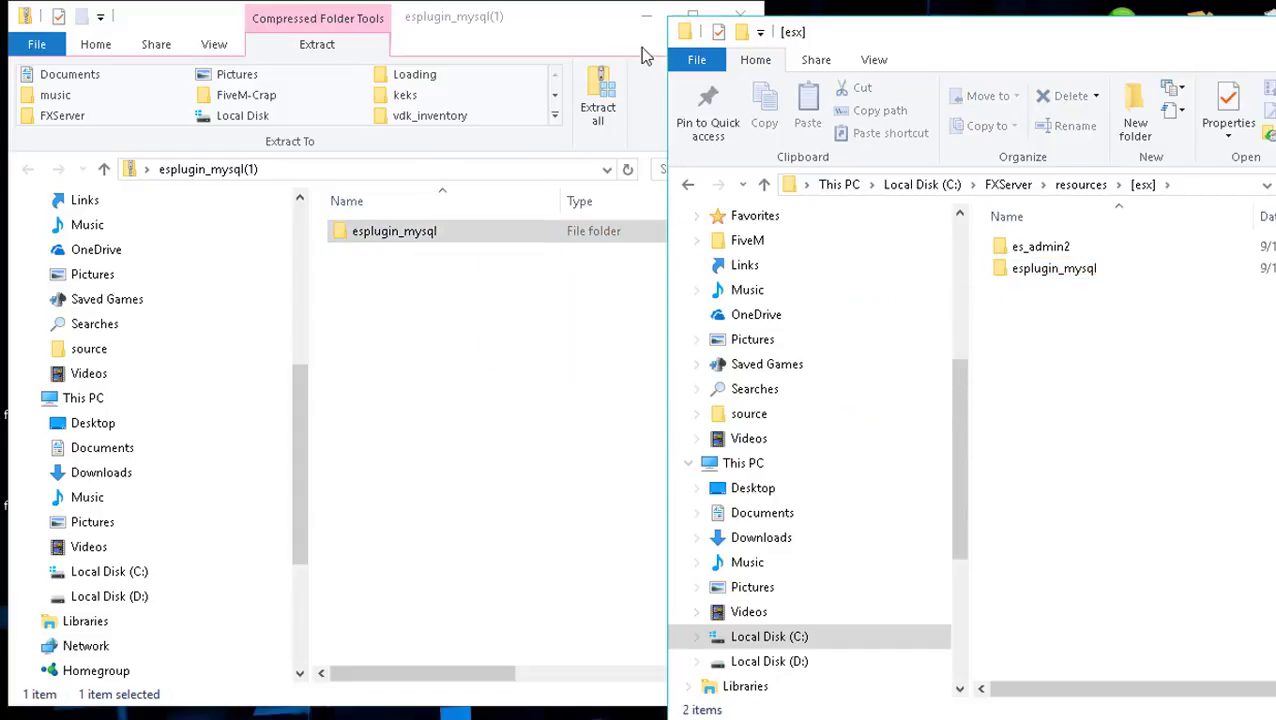
left_click(742, 10)
left_click(1080, 184)
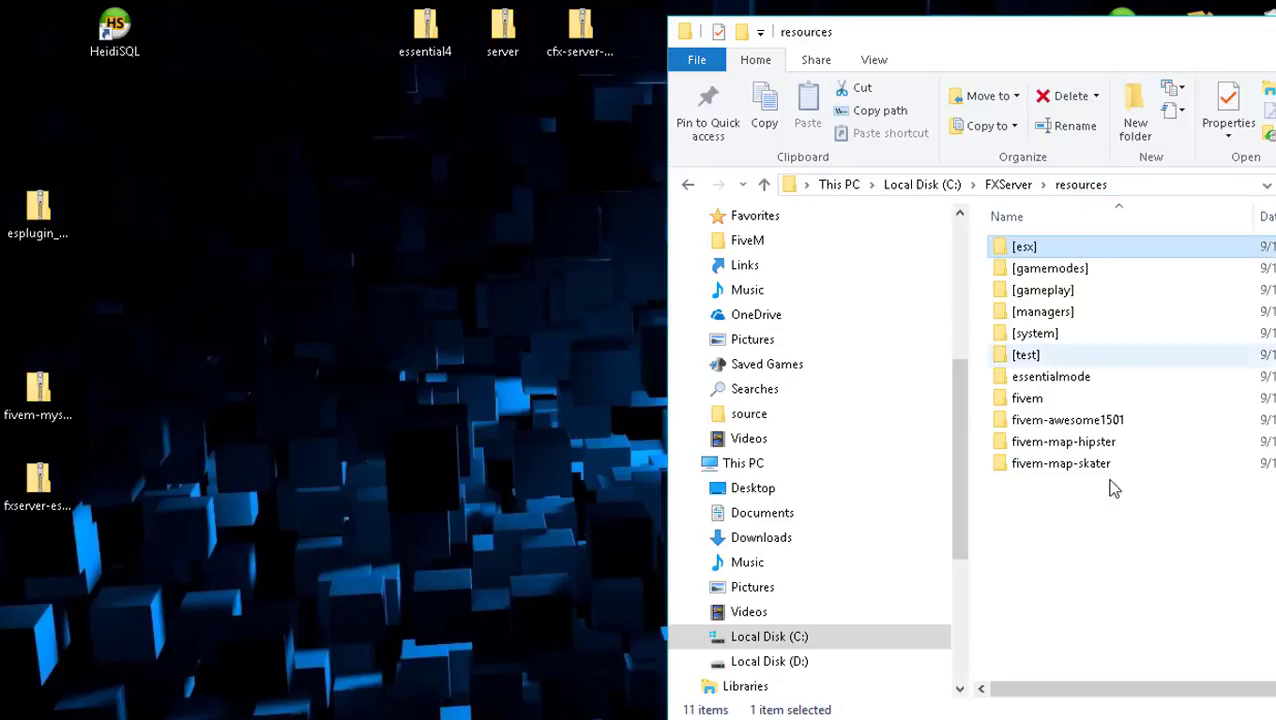
left_click(1088, 558)
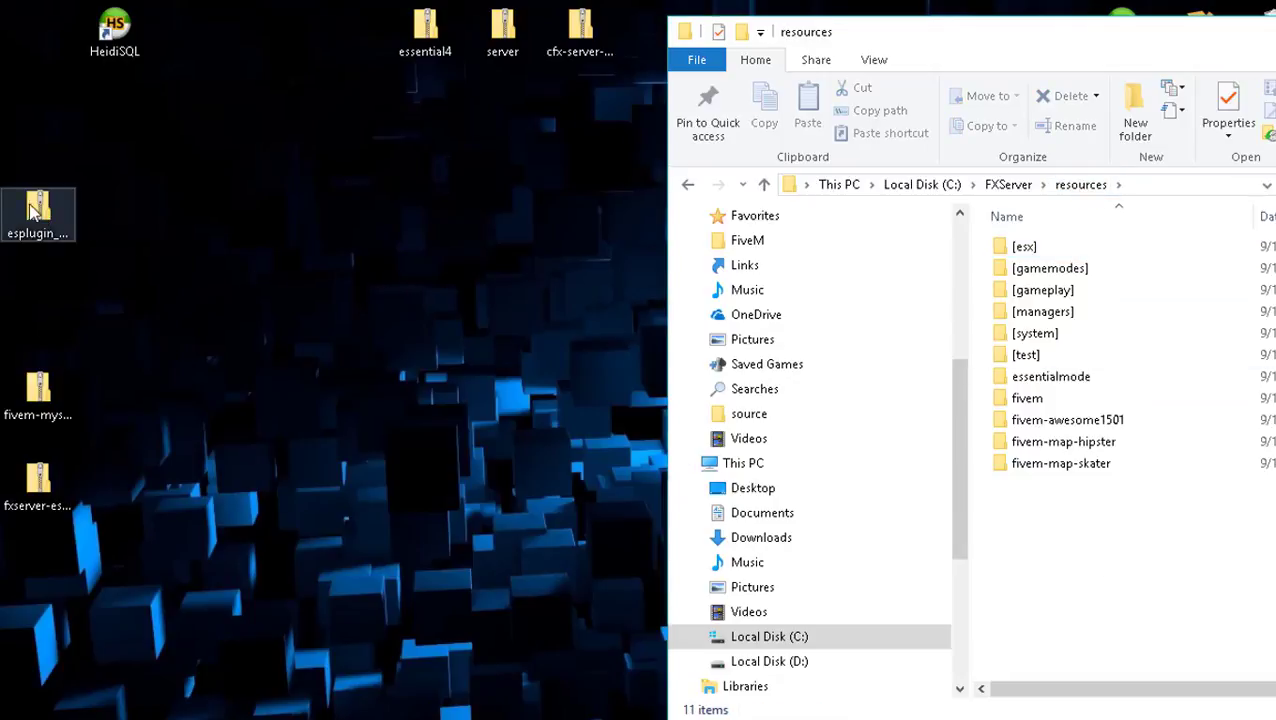
left_click_drag(33, 210, 575, 128)
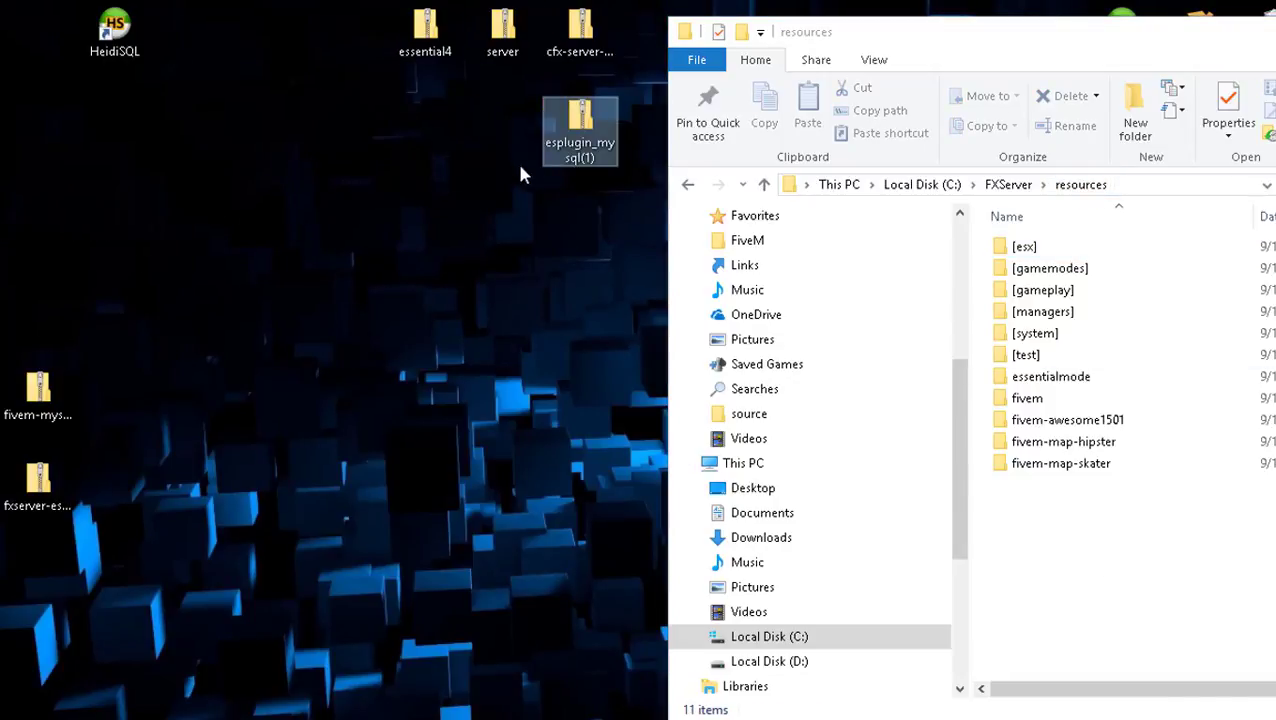
Copy the fivem-mysql-async-2.0.0 folder from its desktop archive into C:\FXServer\resources.
left_click(34, 400)
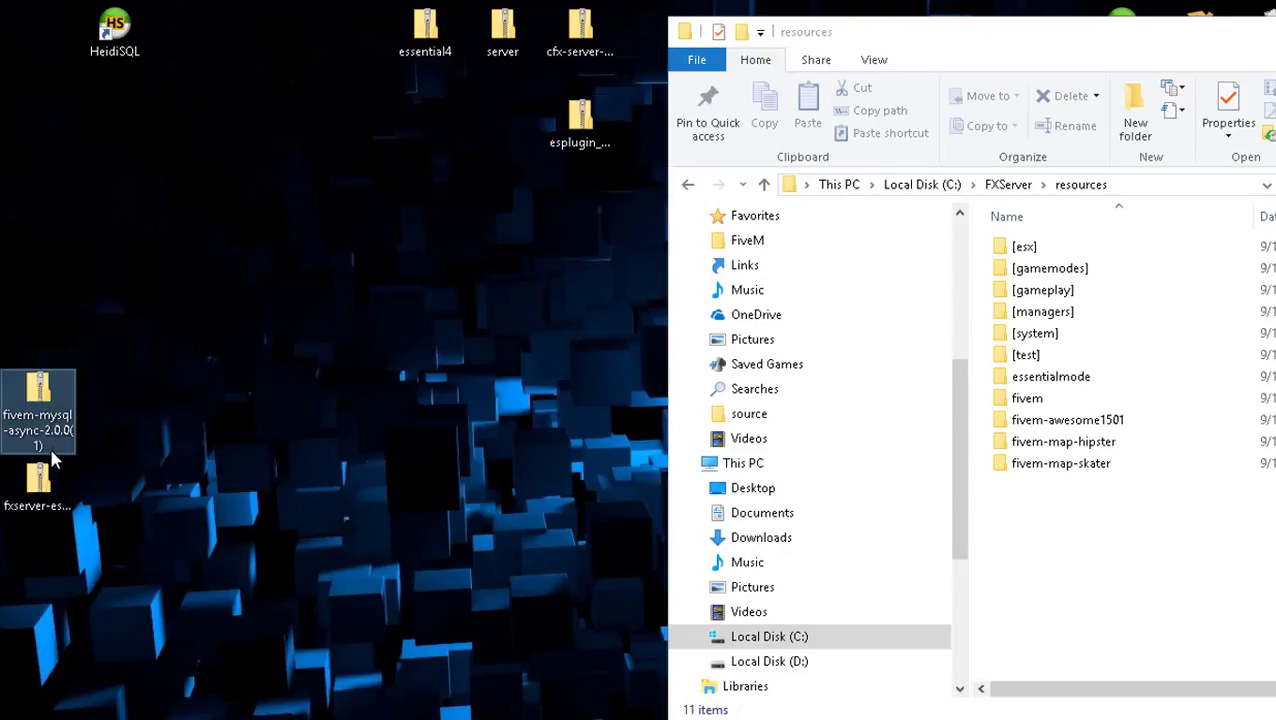
left_click(48, 470)
left_click(47, 395)
double_click(50, 400)
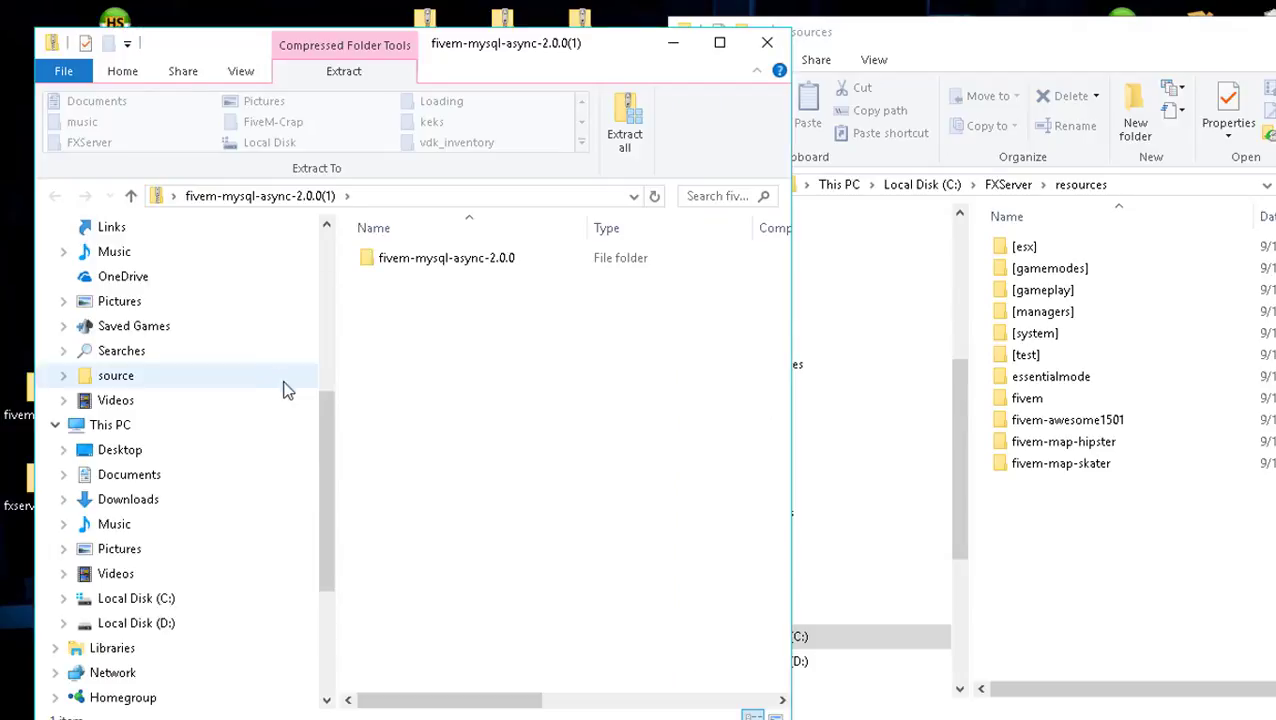
double_click(436, 259)
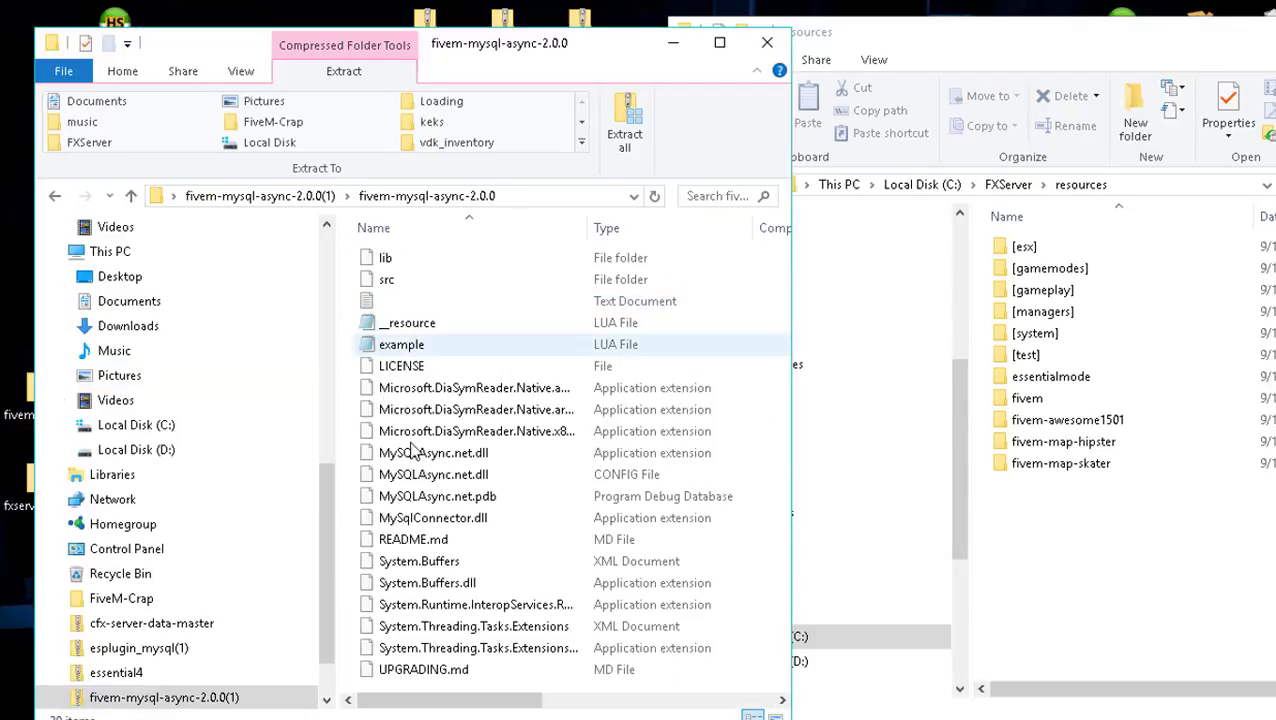
scroll(441, 675, "right", 3)
scroll(441, 675, "left", 3)
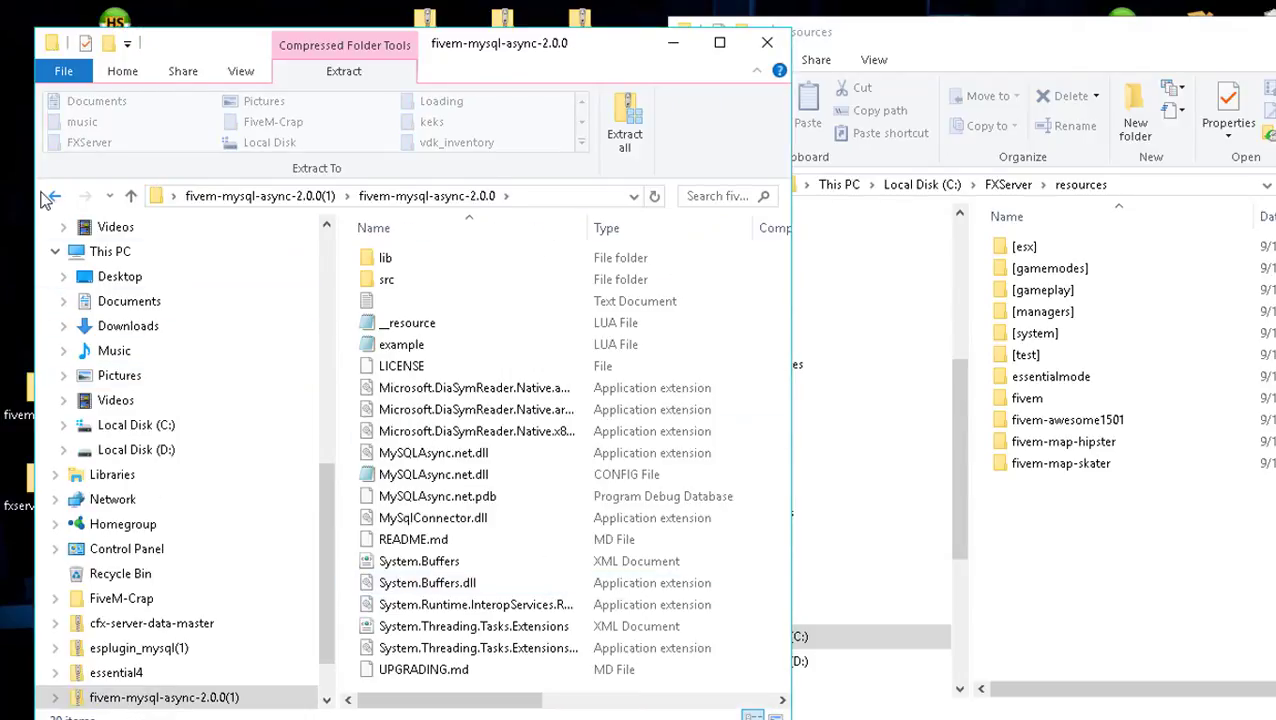
left_click(55, 196)
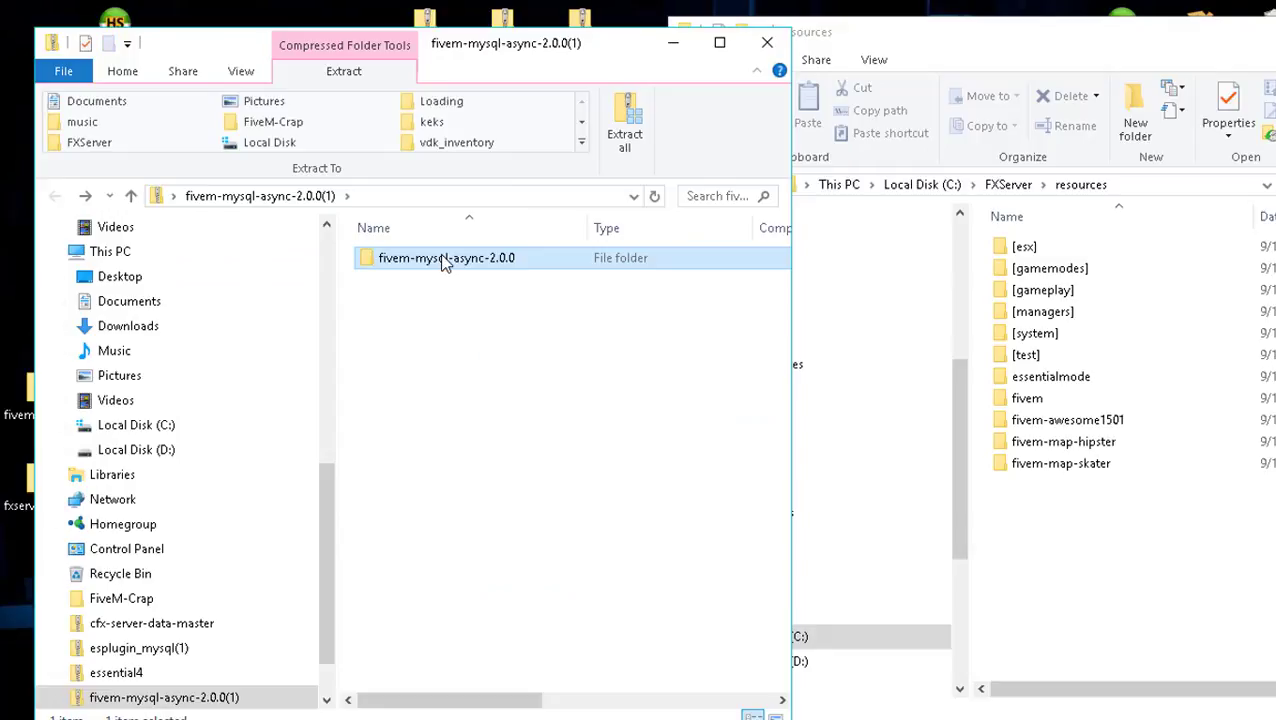
right_click(449, 262)
left_click(421, 258)
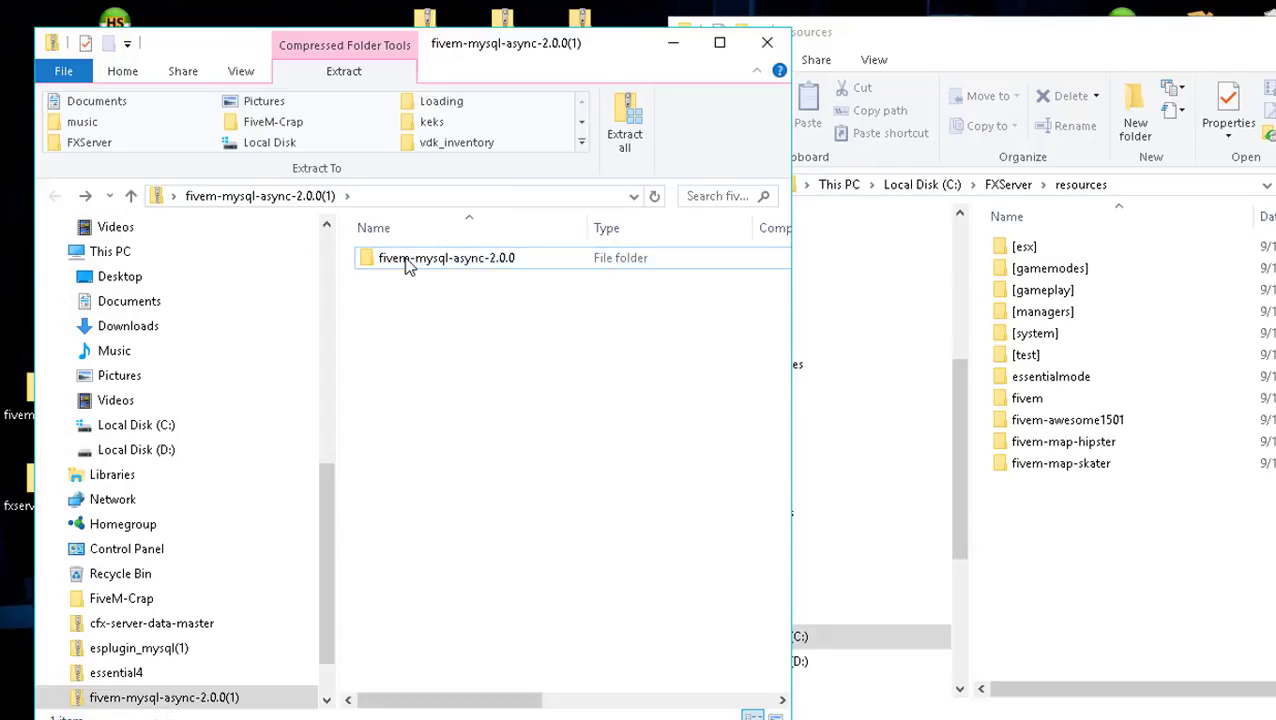
left_click_drag(425, 258, 1150, 576)
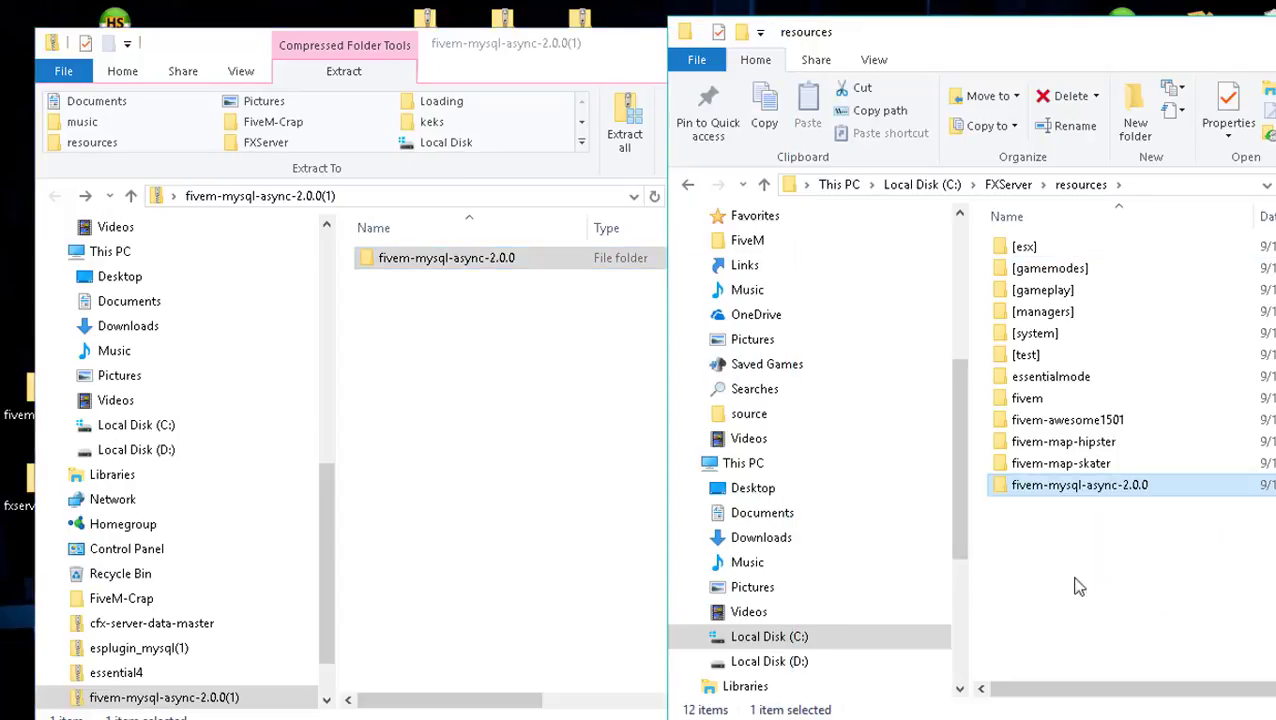
left_click(580, 60)
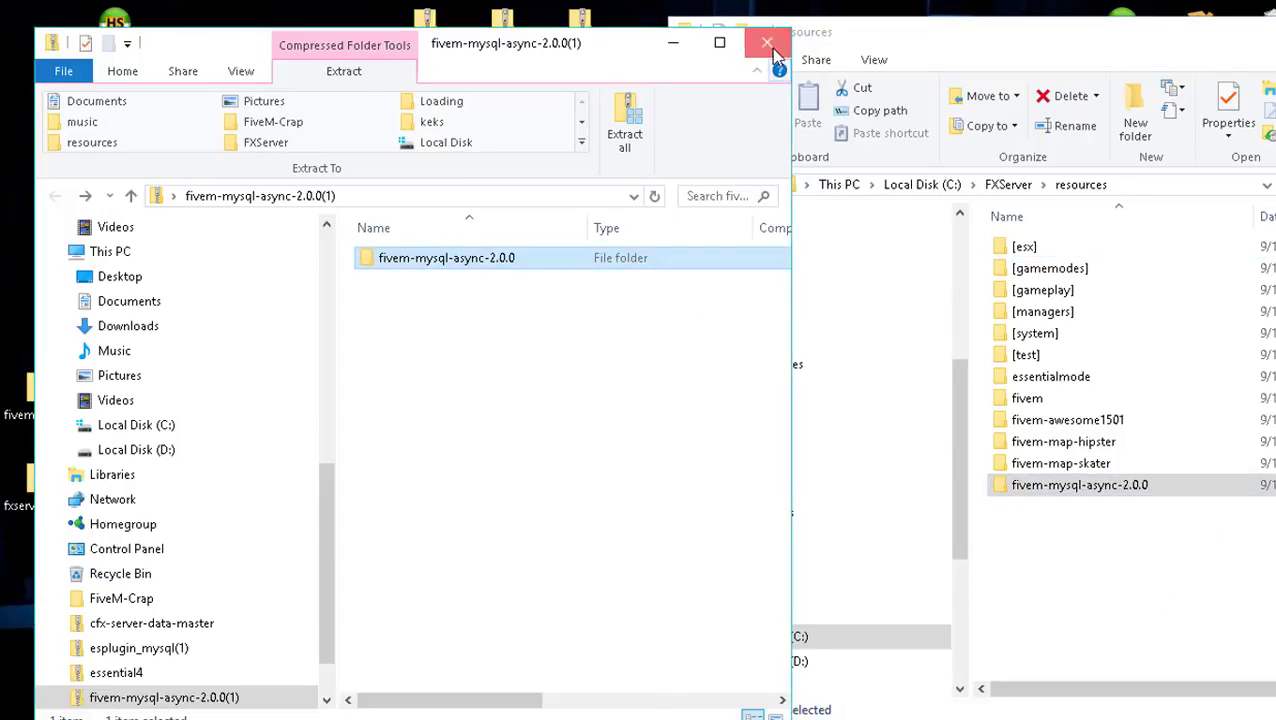
Close the archive, rename the fivem-mysql-async-2.0.0 folder as mysql-async, and set the archive's icon beside the used ones.
left_click(768, 44)
right_click(1103, 488)
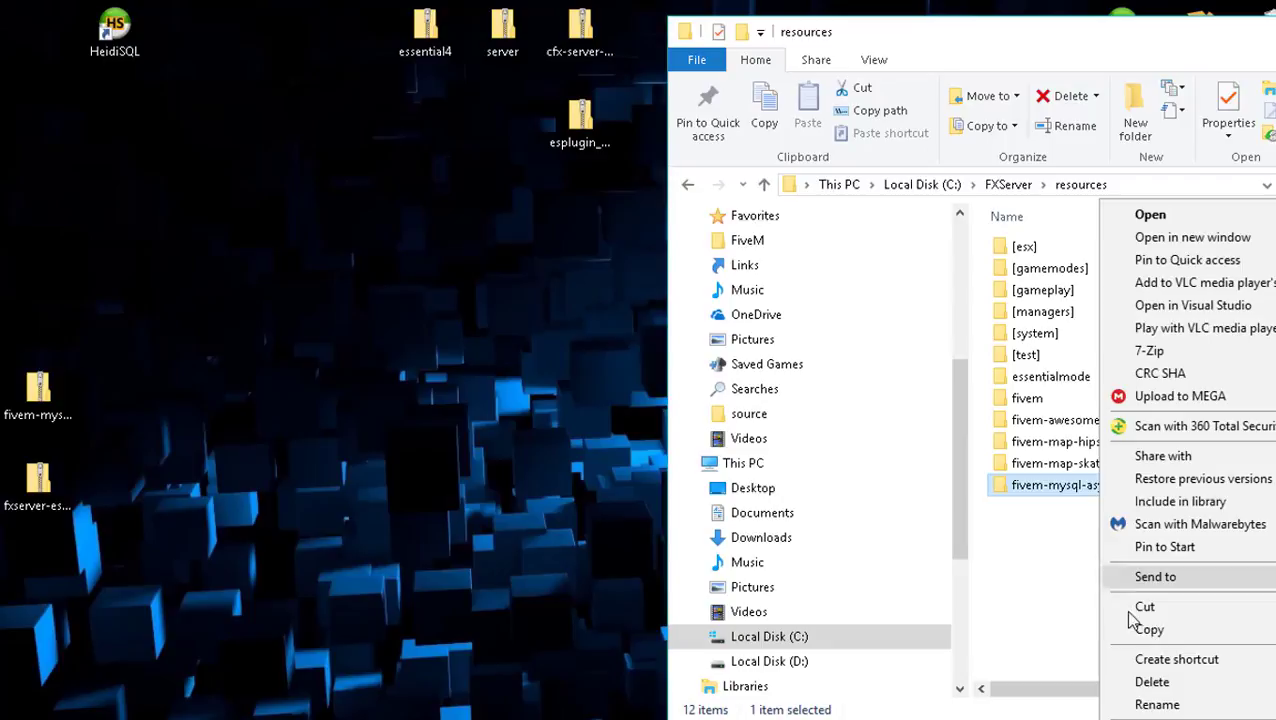
left_click(1162, 703)
left_click_drag(1159, 485, 1127, 485)
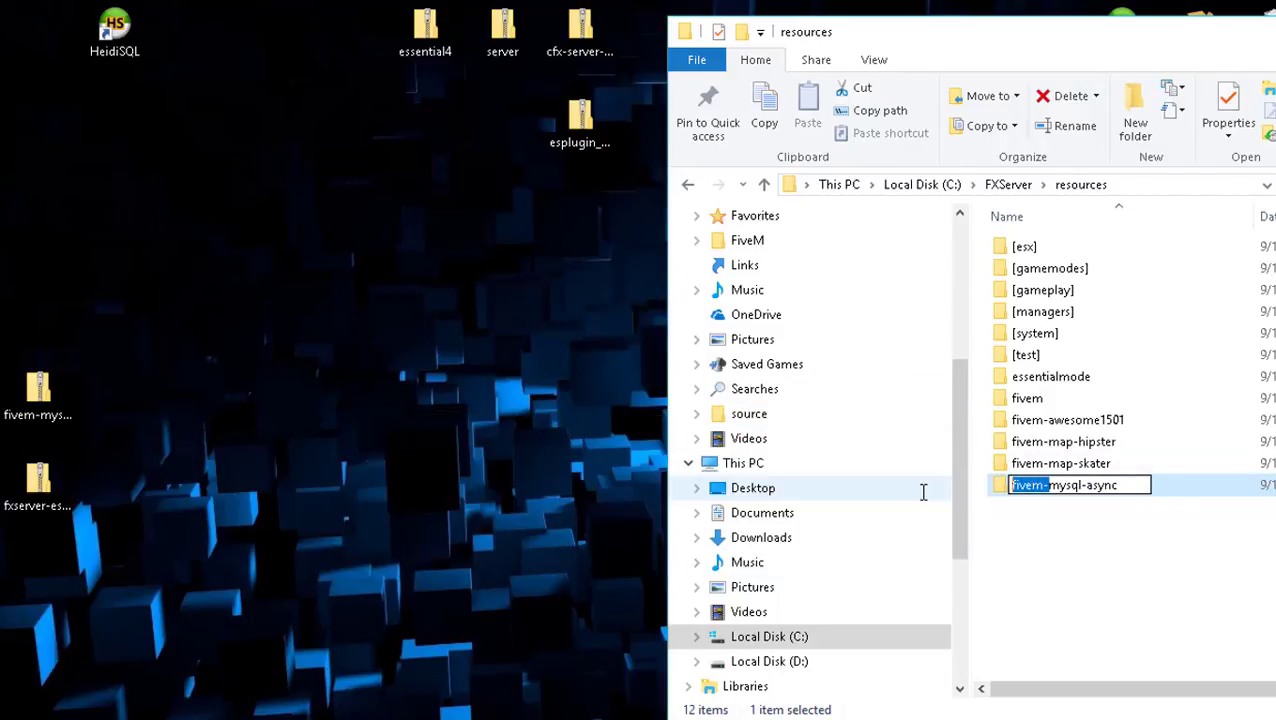
key("BackSpace")
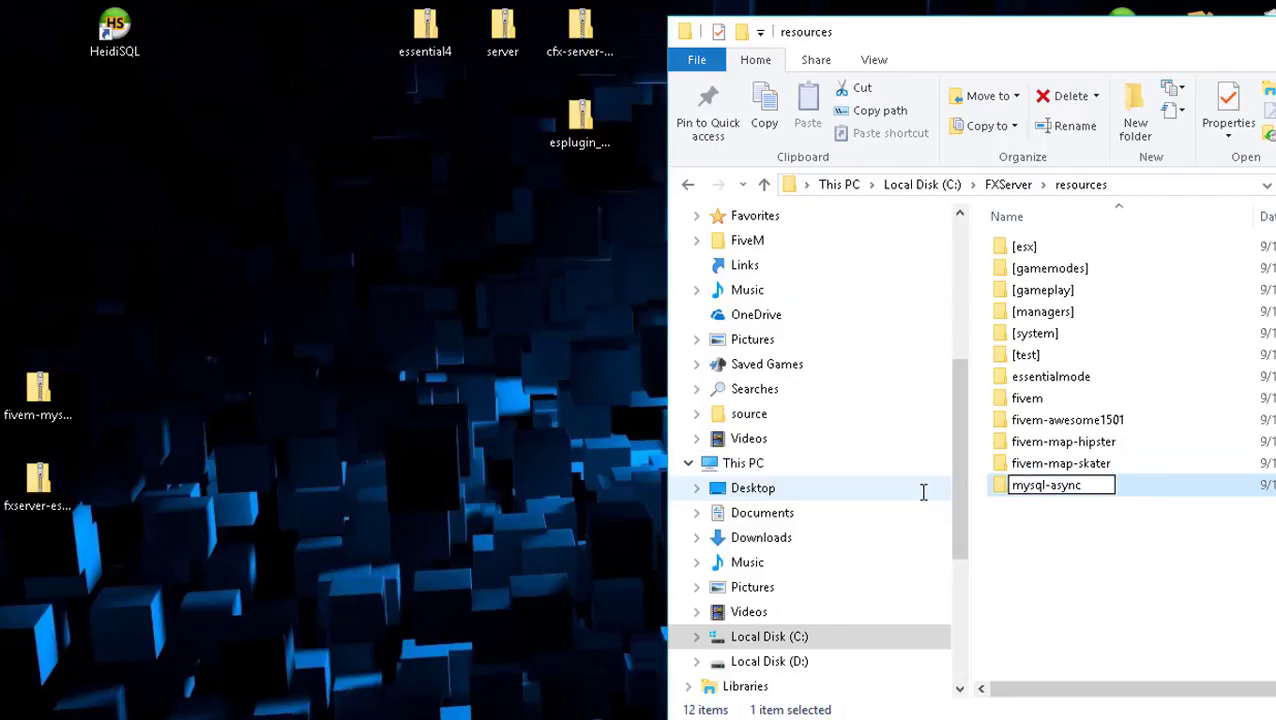
left_click(1082, 527)
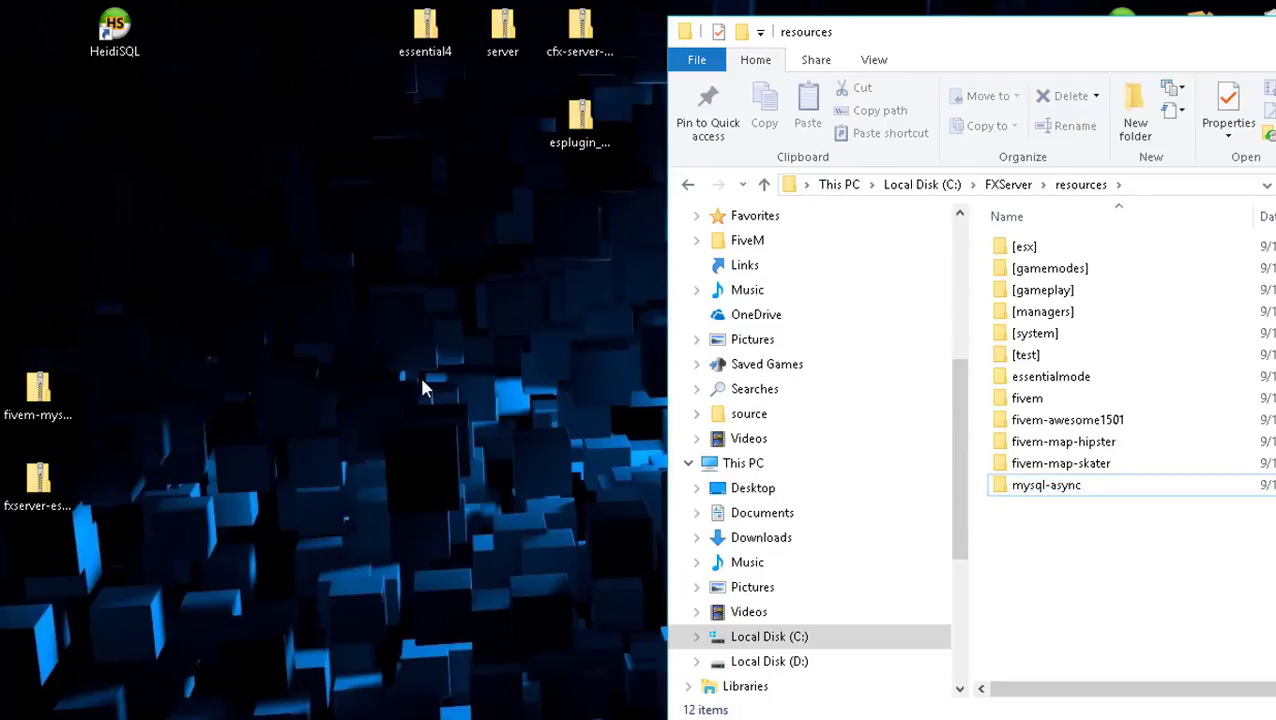
left_click_drag(40, 388, 513, 138)
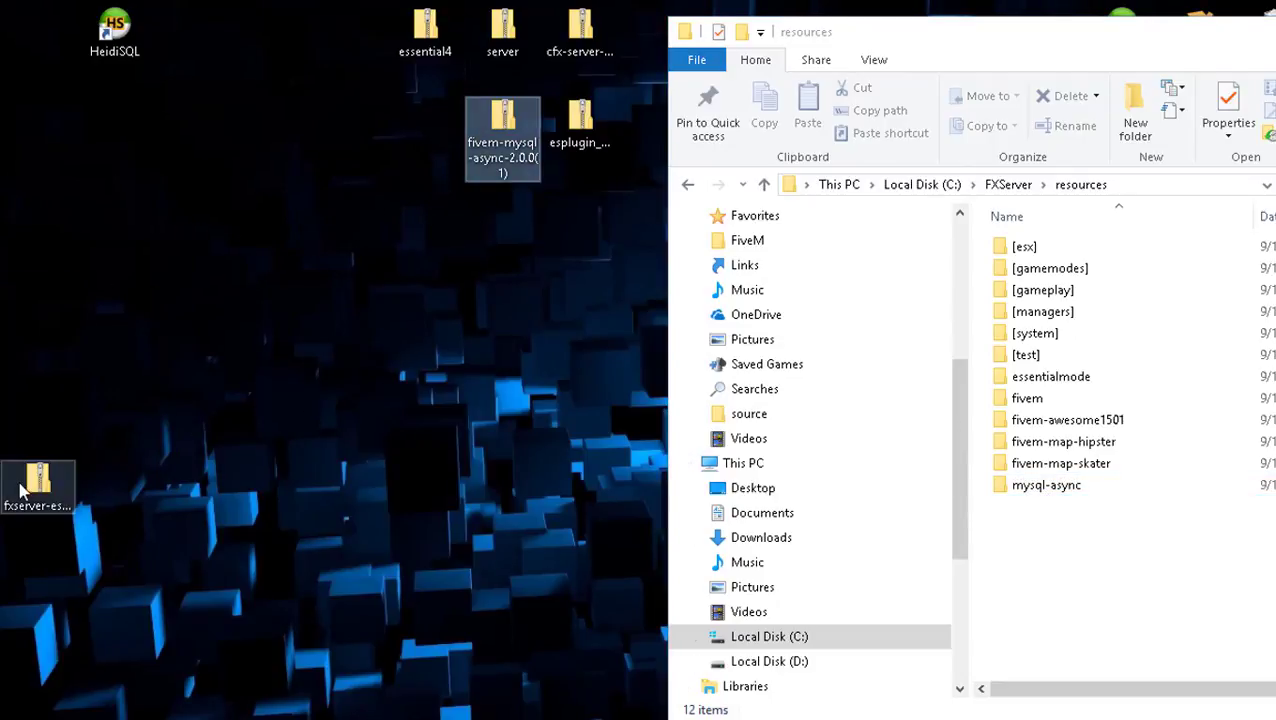
Open the fxserver-es_extended-master archive from the desktop and arrange it side by side with the resources folder window.
left_click(45, 465)
double_click(47, 458)
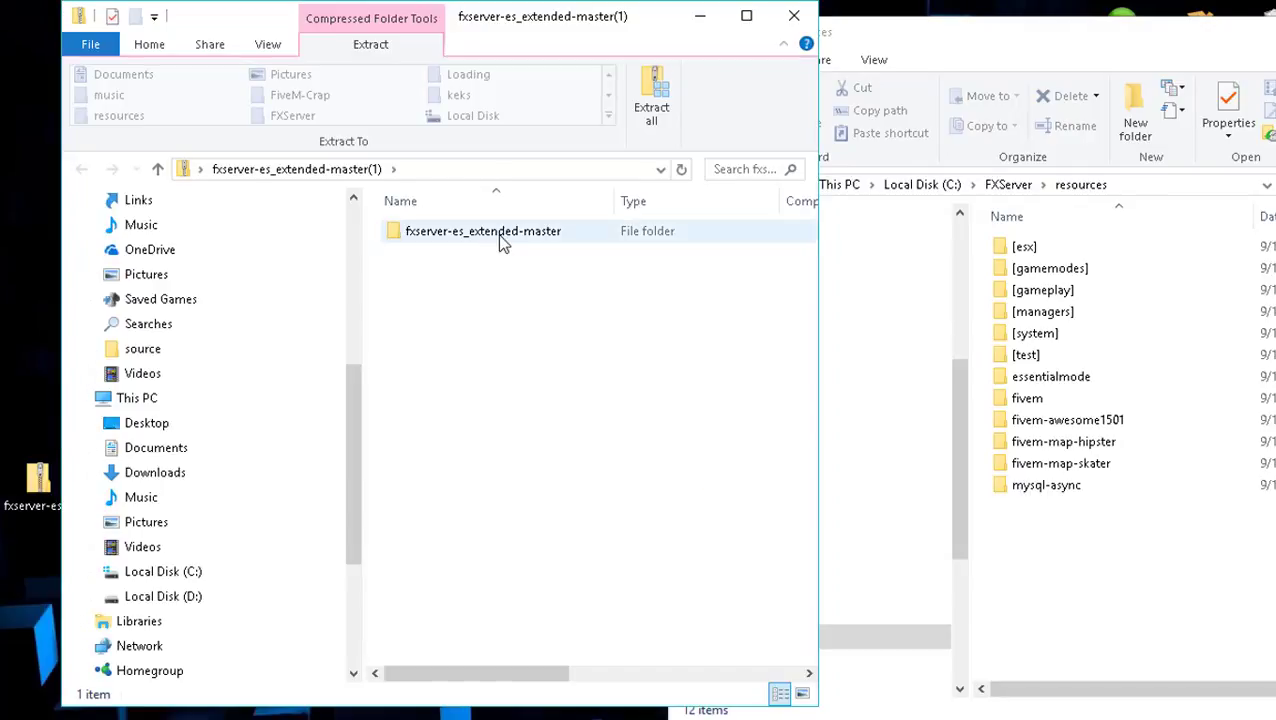
left_click_drag(592, 27, 592, 34)
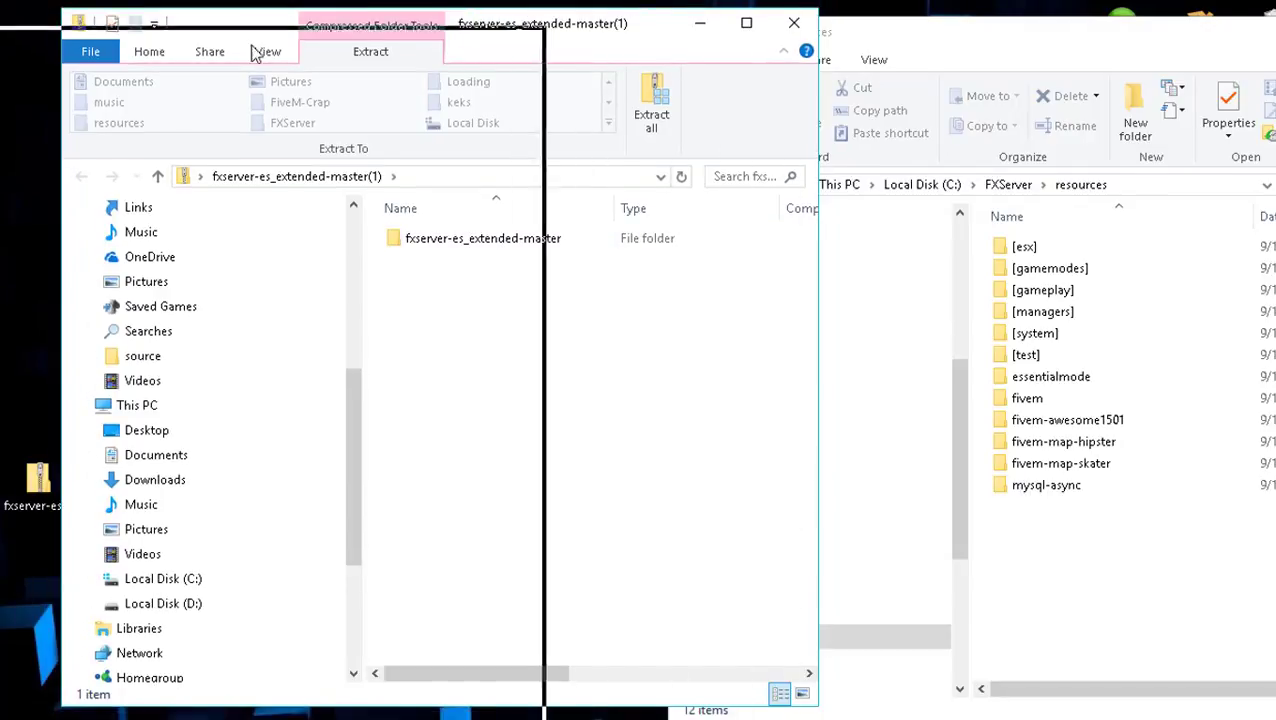
left_click_drag(149, 53, 1, 48)
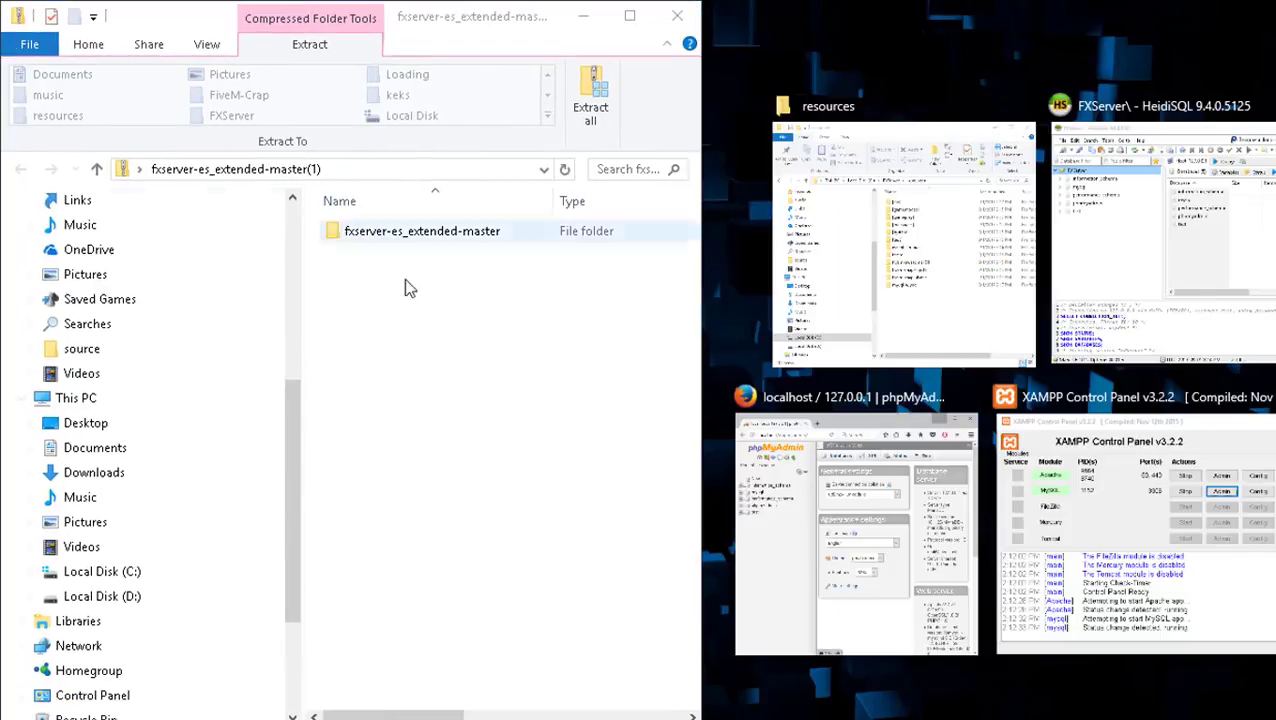
left_click(1015, 255)
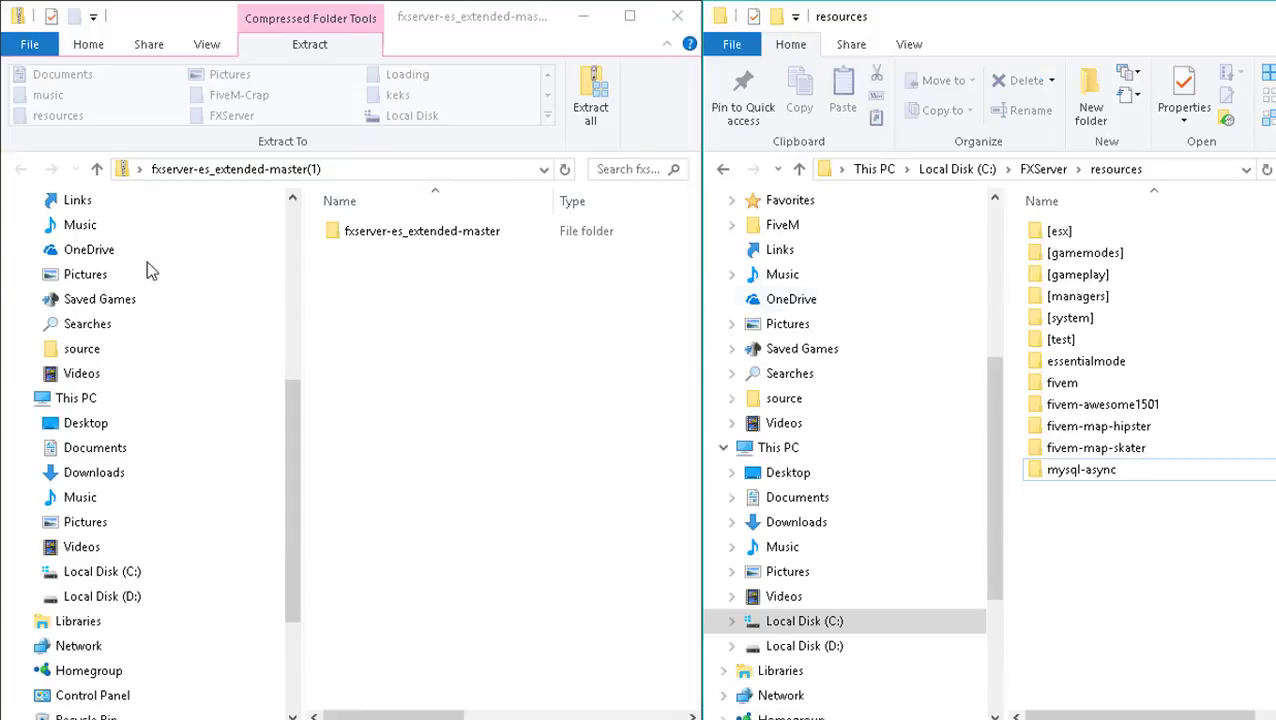
Copy the es_extended SQL script from the archive's fxserver-es_extended-master folder into resources and move it into [esx].
left_click(349, 240)
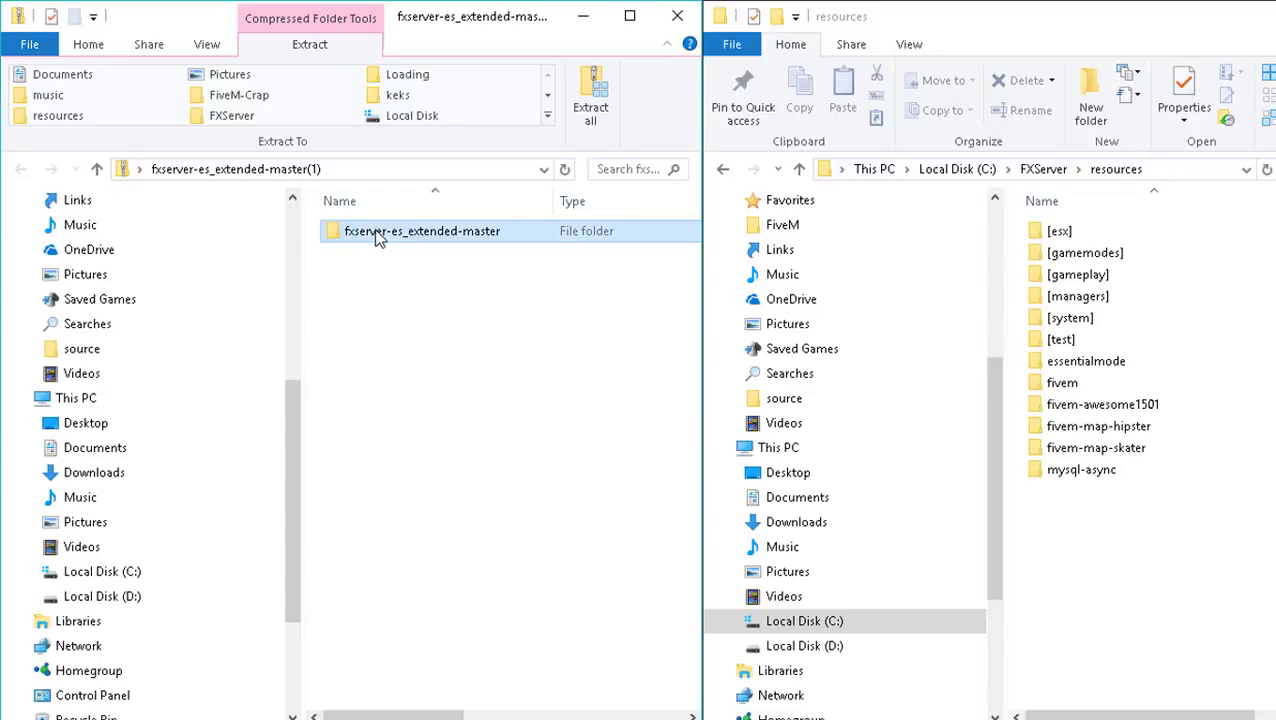
double_click(377, 237)
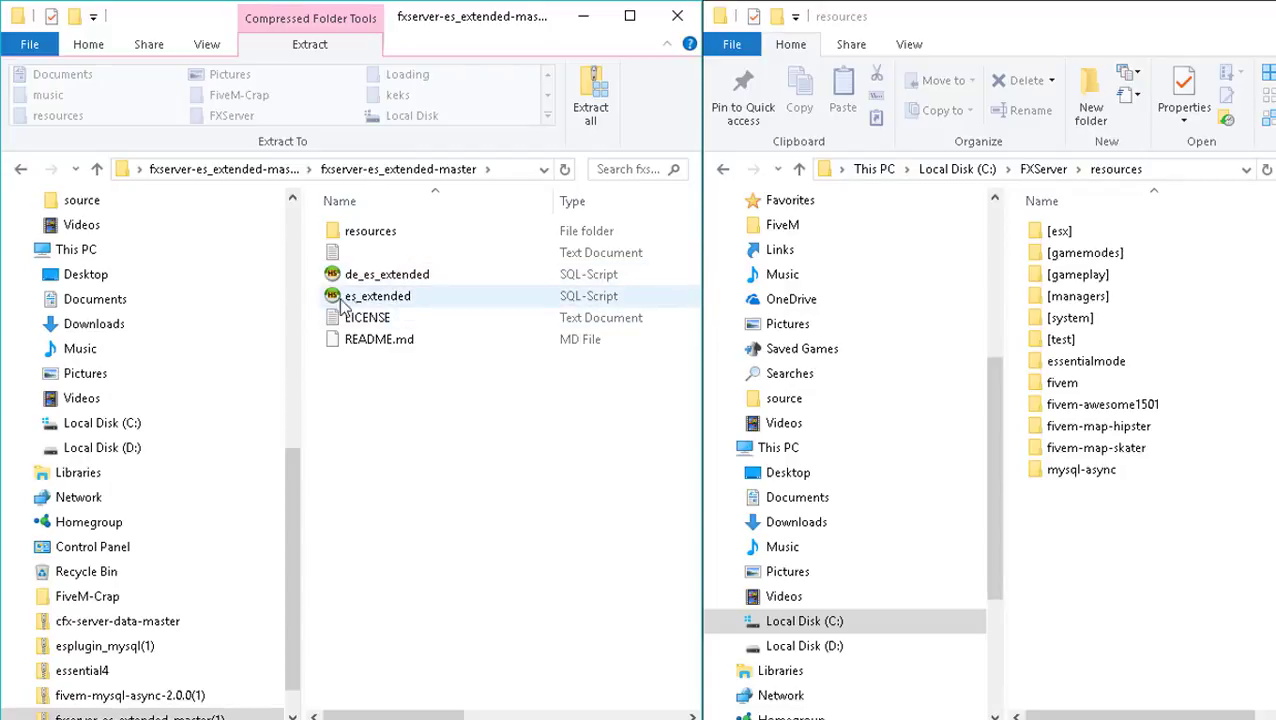
left_click_drag(385, 305, 1165, 592)
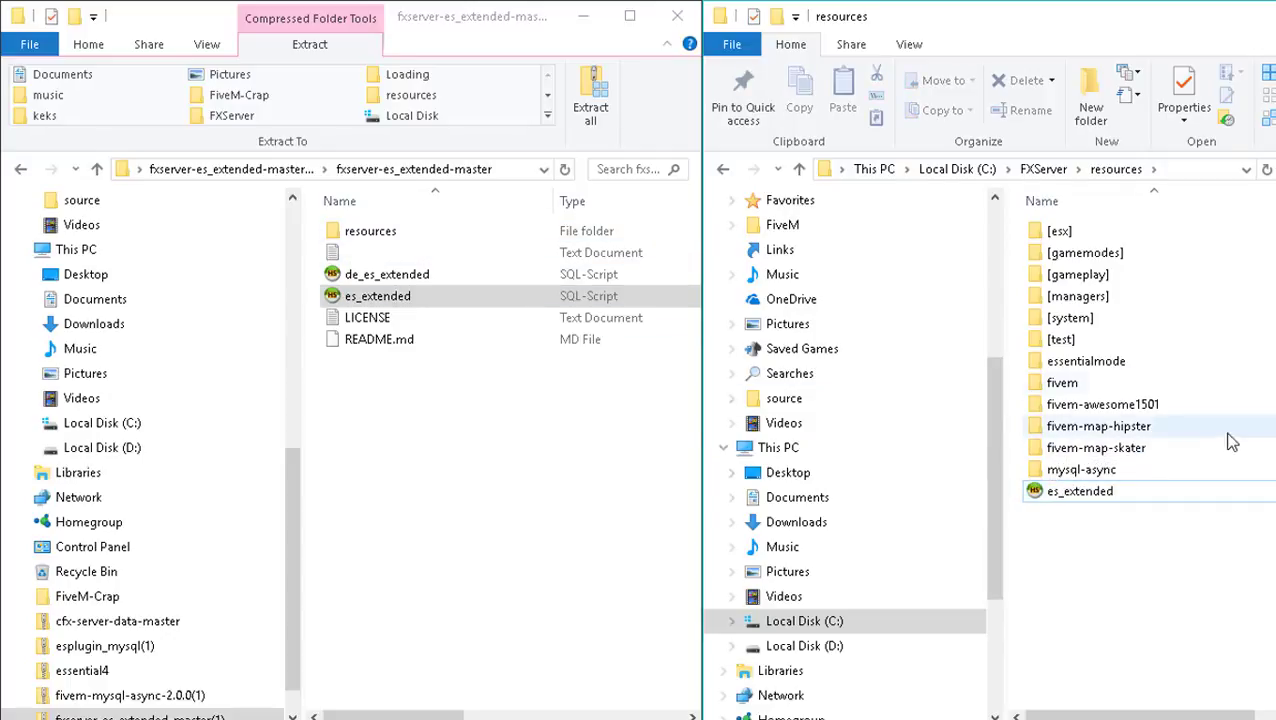
left_click_drag(1082, 492, 1058, 233)
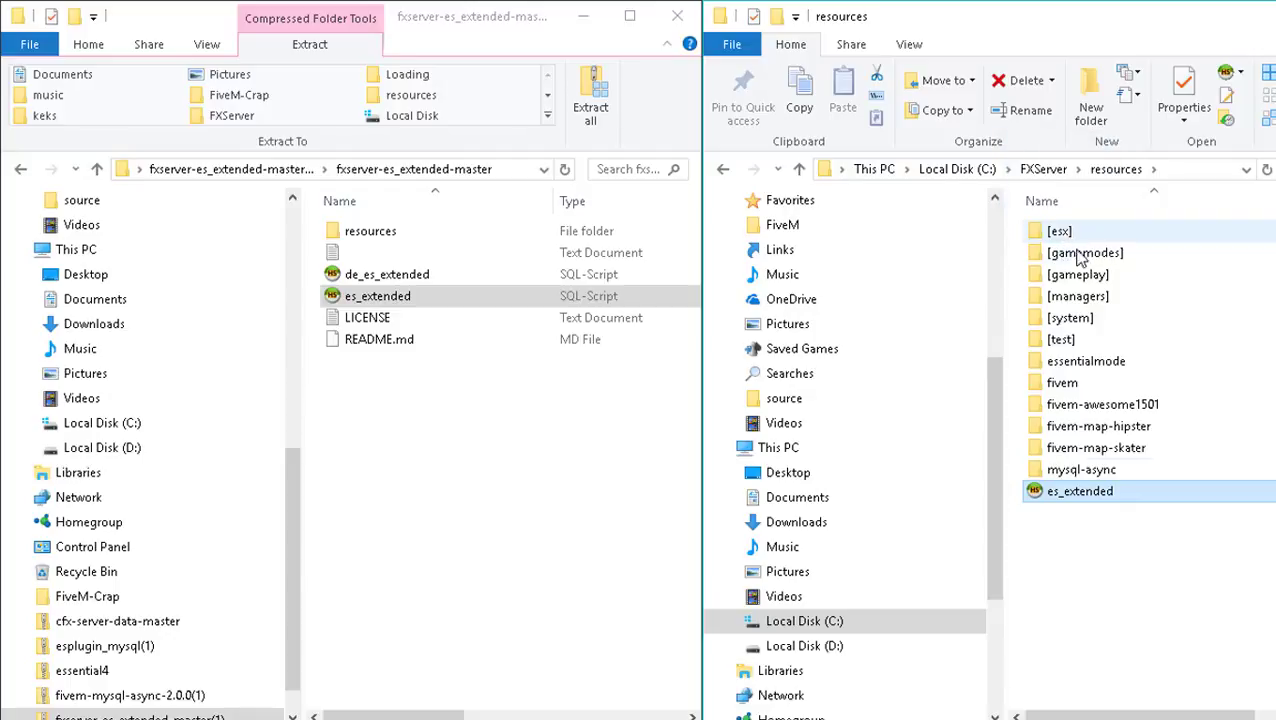
Copy async, es_extended, esx_menu_default, esx_menu_dialog and esx_menu_list into C:\FXServer\resources, then close the archive and set its icon beside the used ones.
double_click(383, 238)
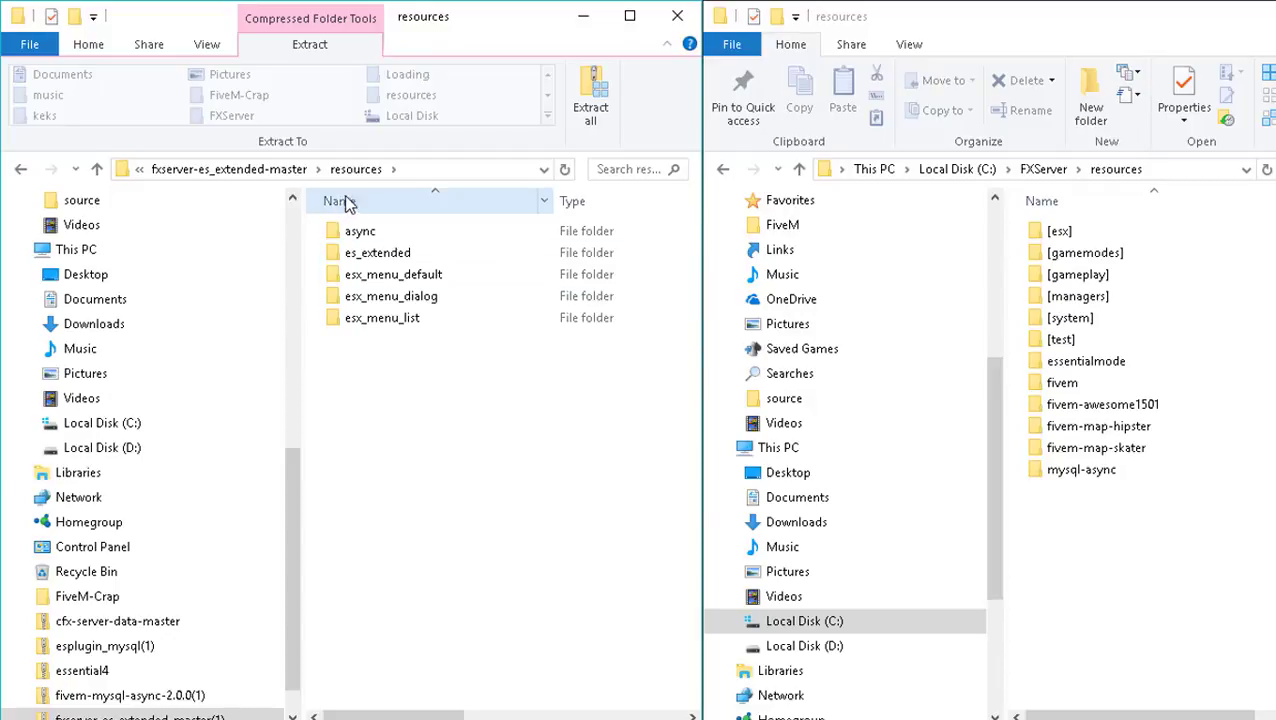
left_click_drag(399, 355, 1212, 634)
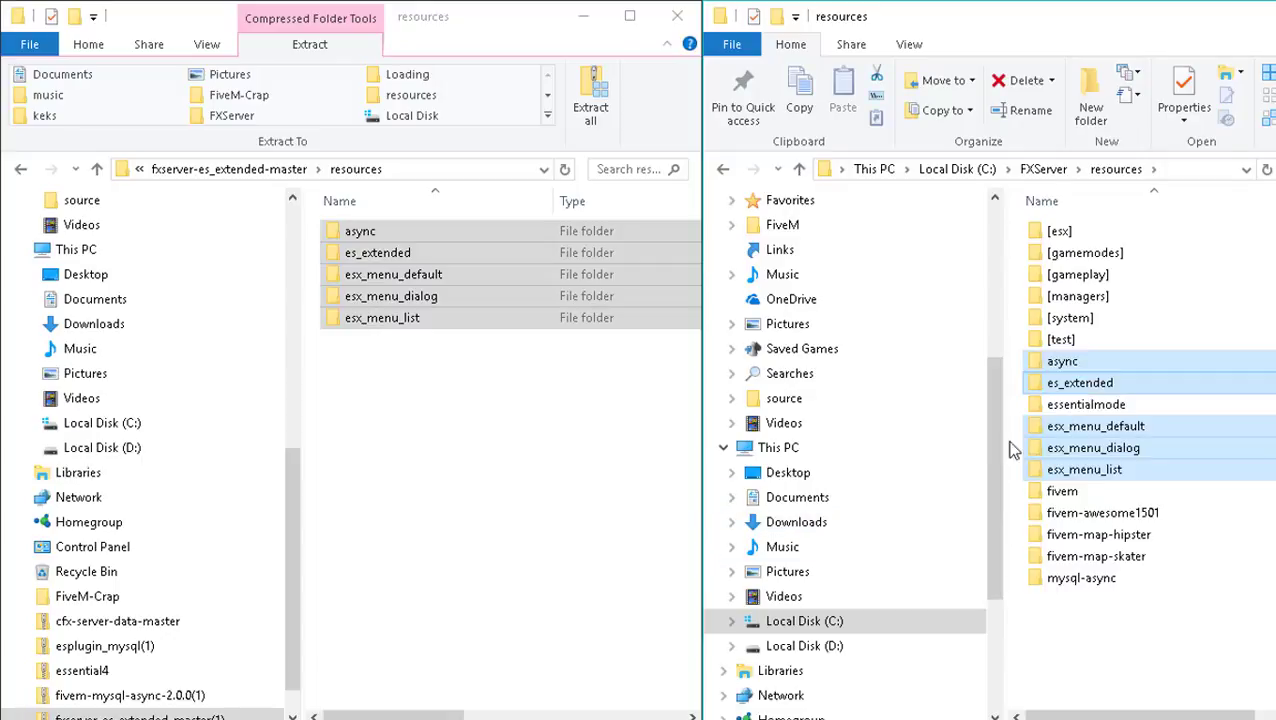
left_click(1128, 660)
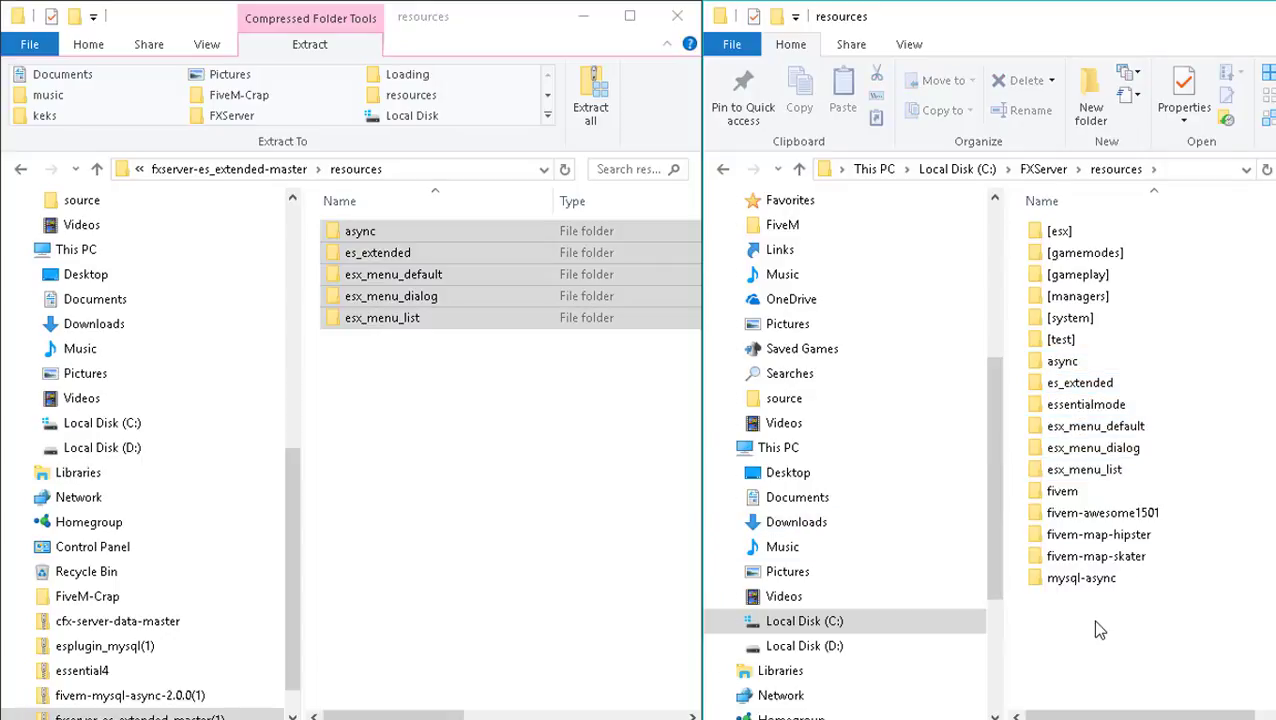
left_click(507, 401)
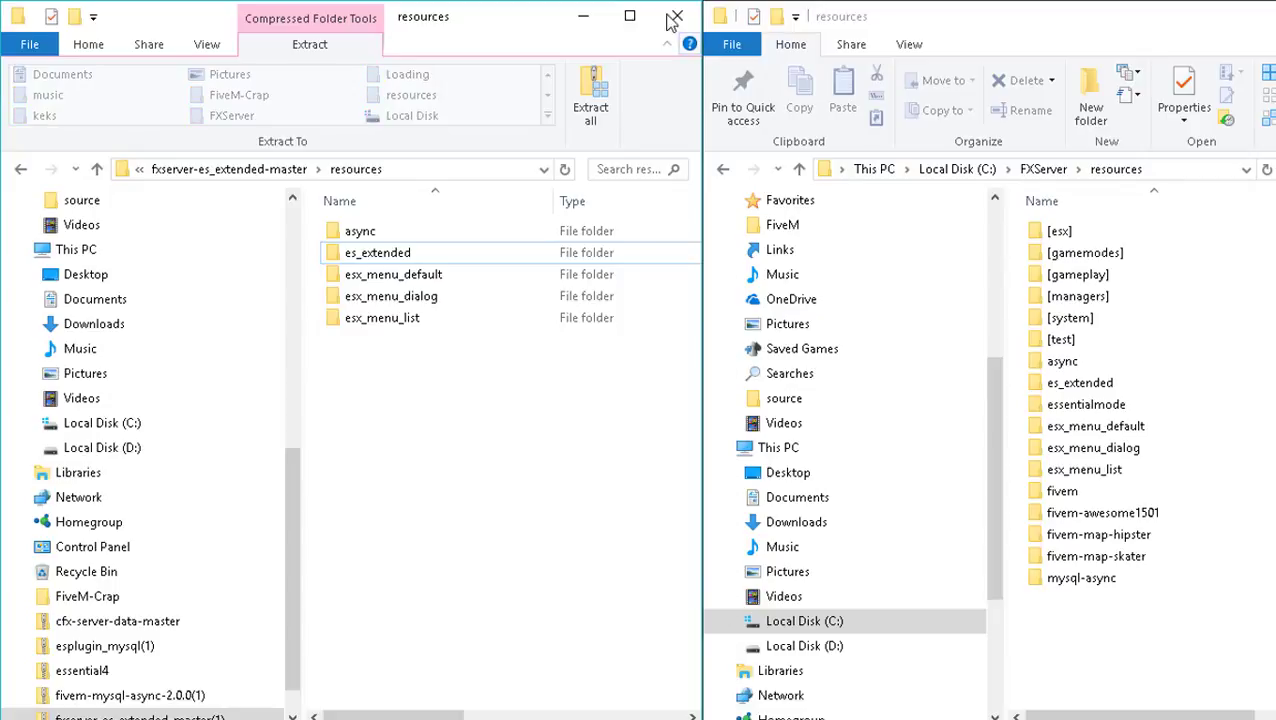
left_click(677, 16)
left_click_drag(37, 480, 425, 125)
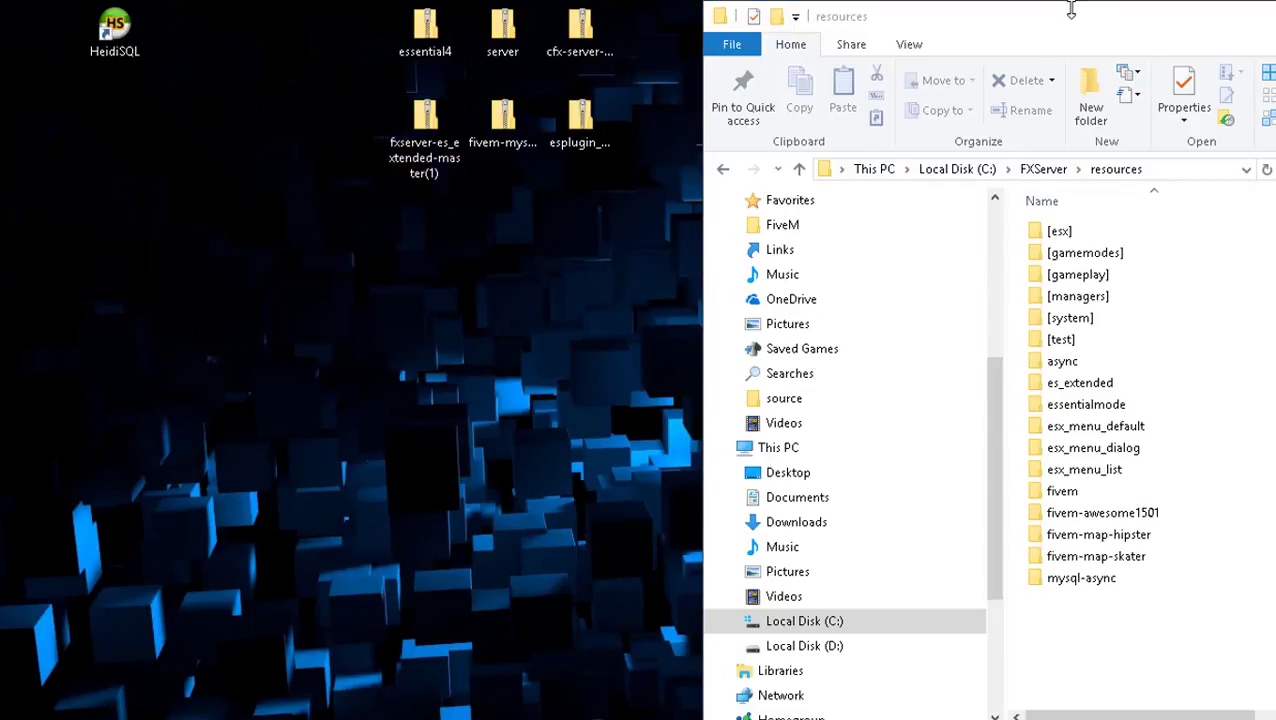
Maximize the resources window, go up to C:\FXServer and open the server CFG file for editing in Notepad.
left_click_drag(1070, 14, 605, 3)
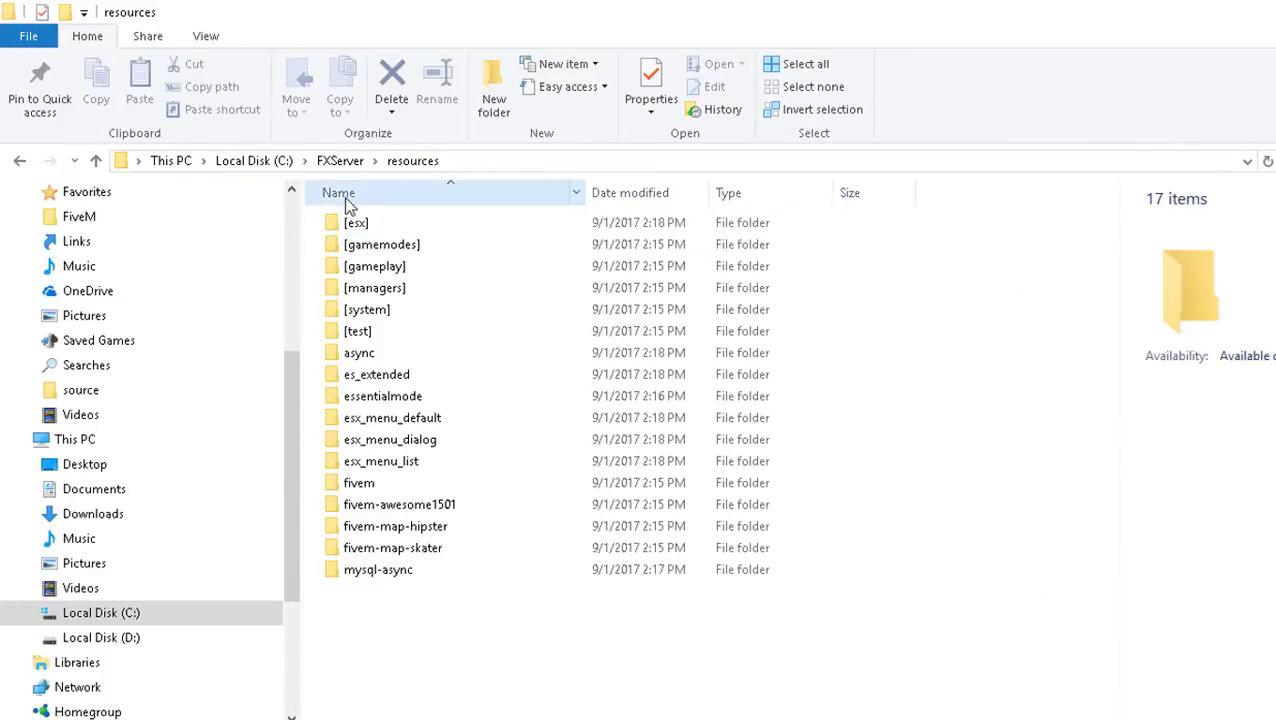
left_click(340, 165)
left_click(258, 165)
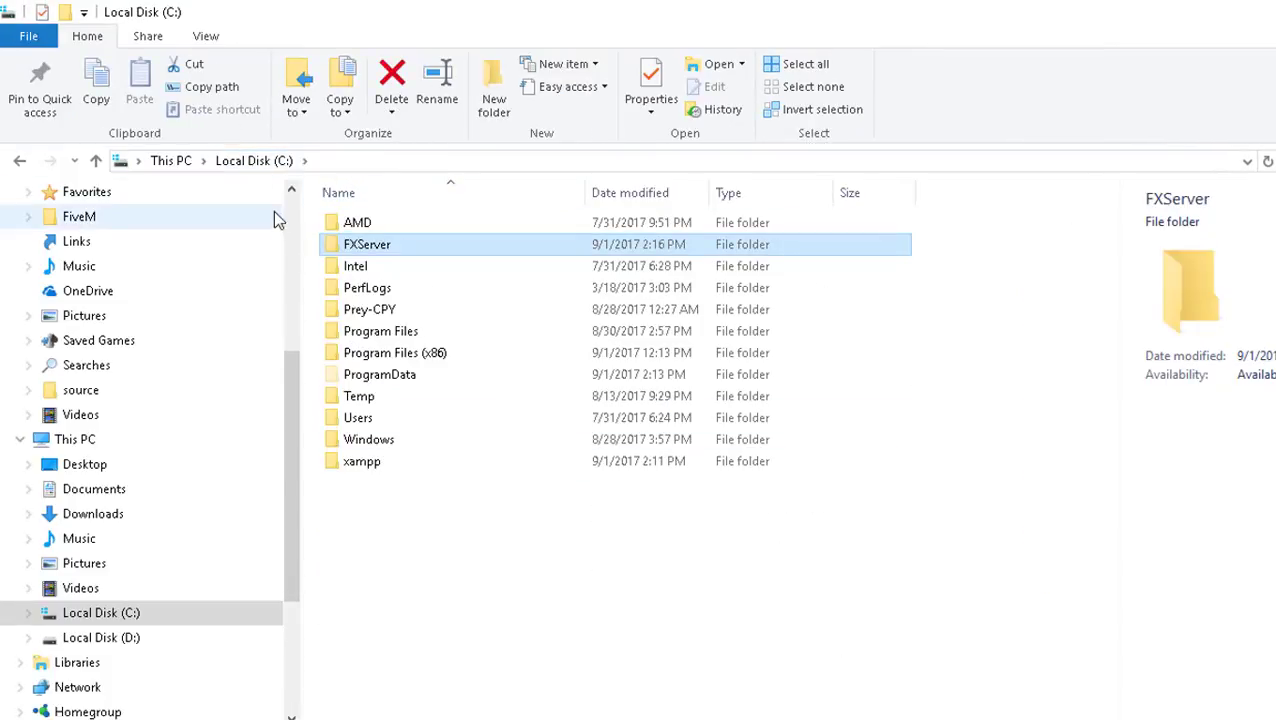
double_click(369, 245)
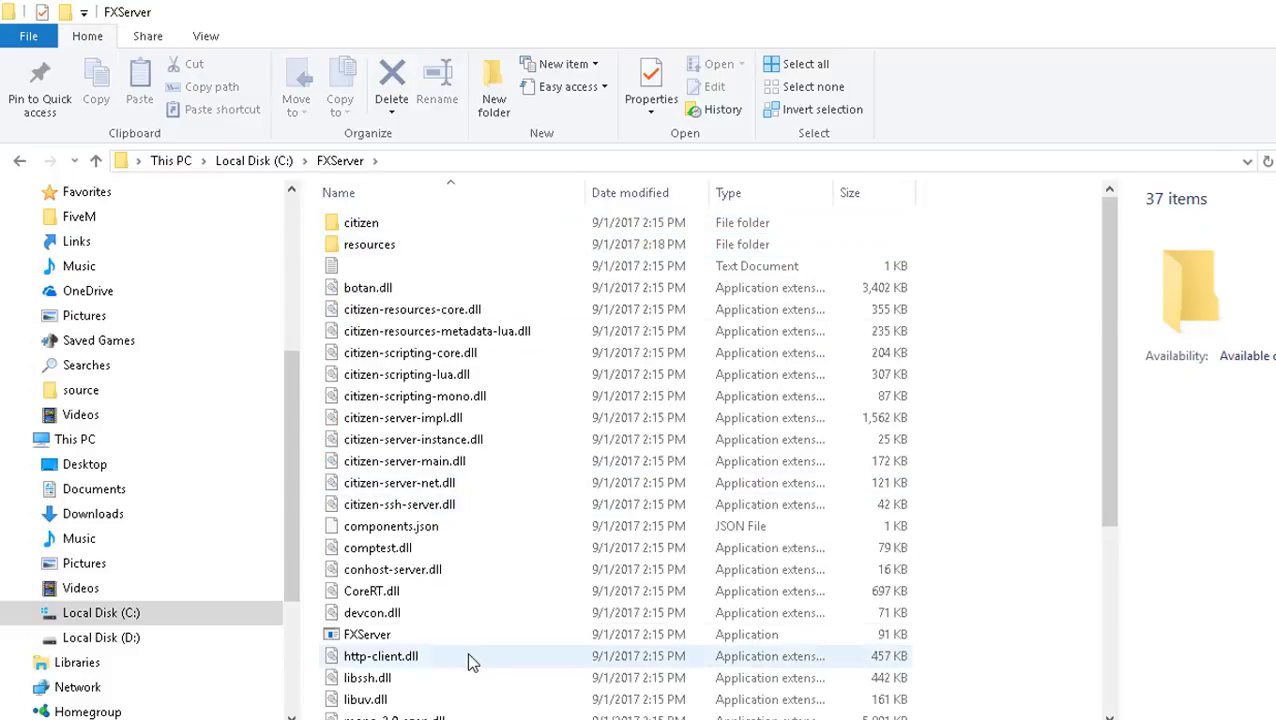
scroll(468, 660, "down", 3)
left_click(399, 697)
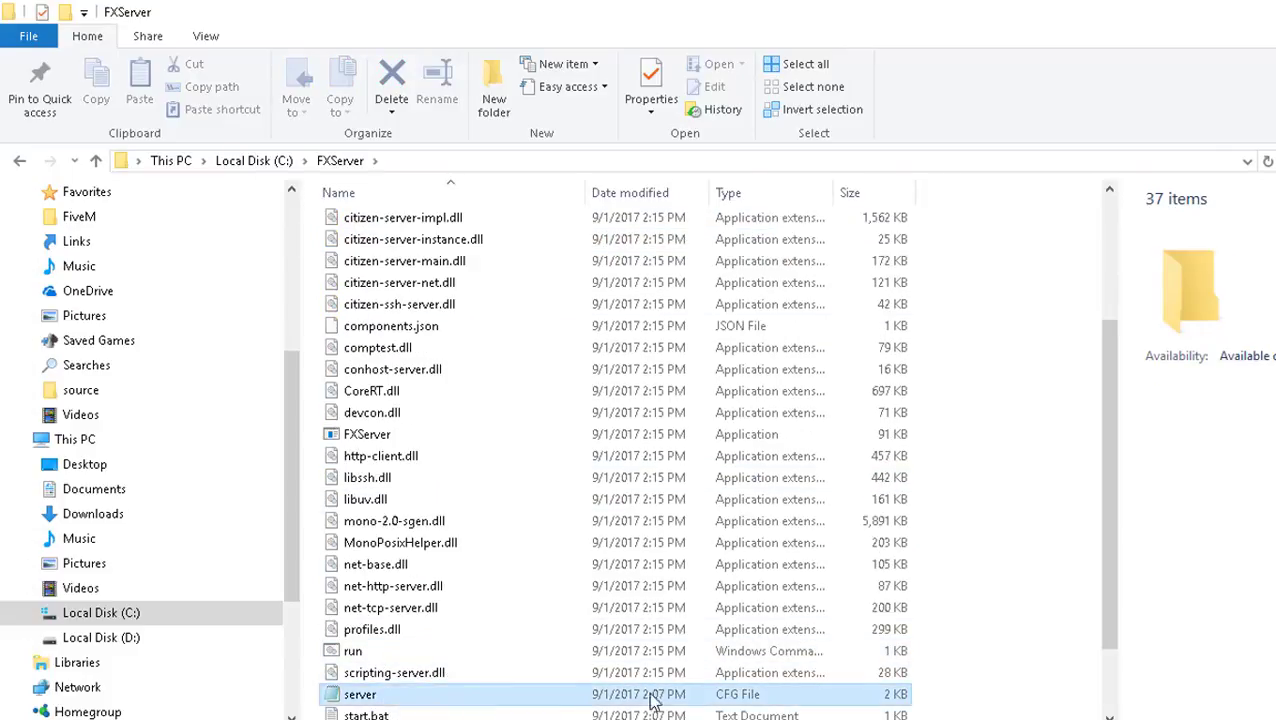
right_click(418, 700)
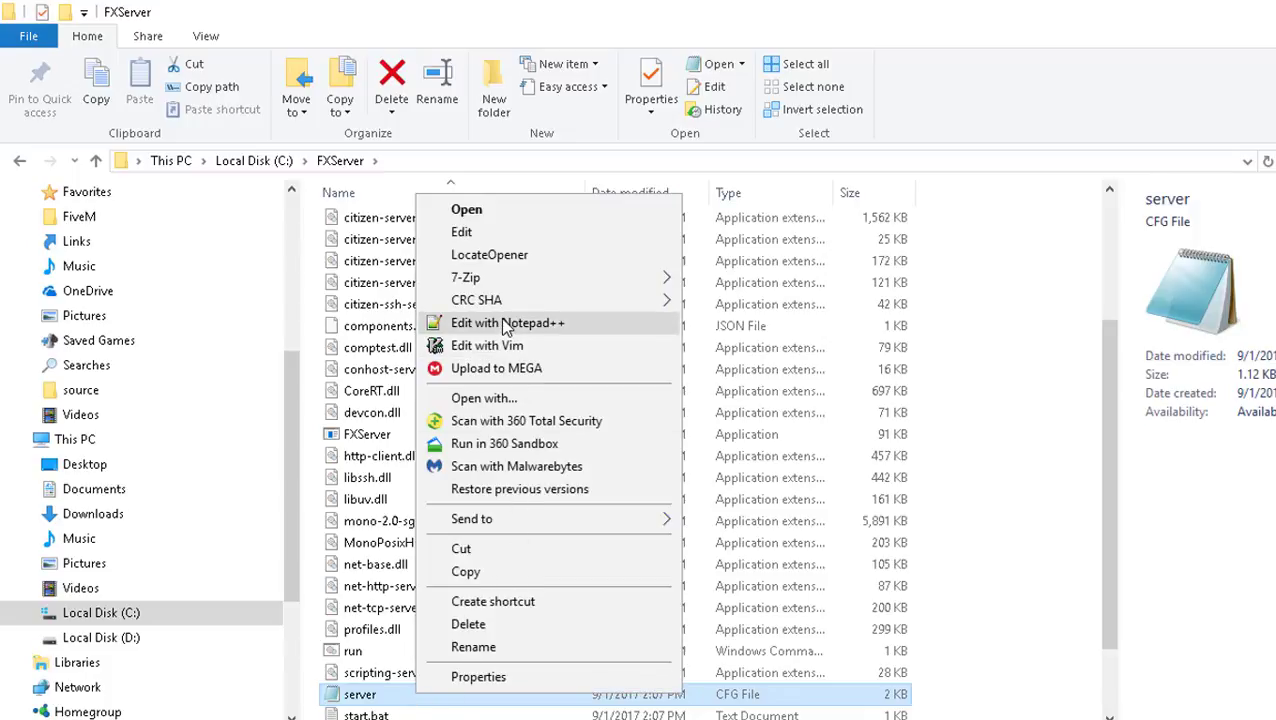
left_click(487, 231)
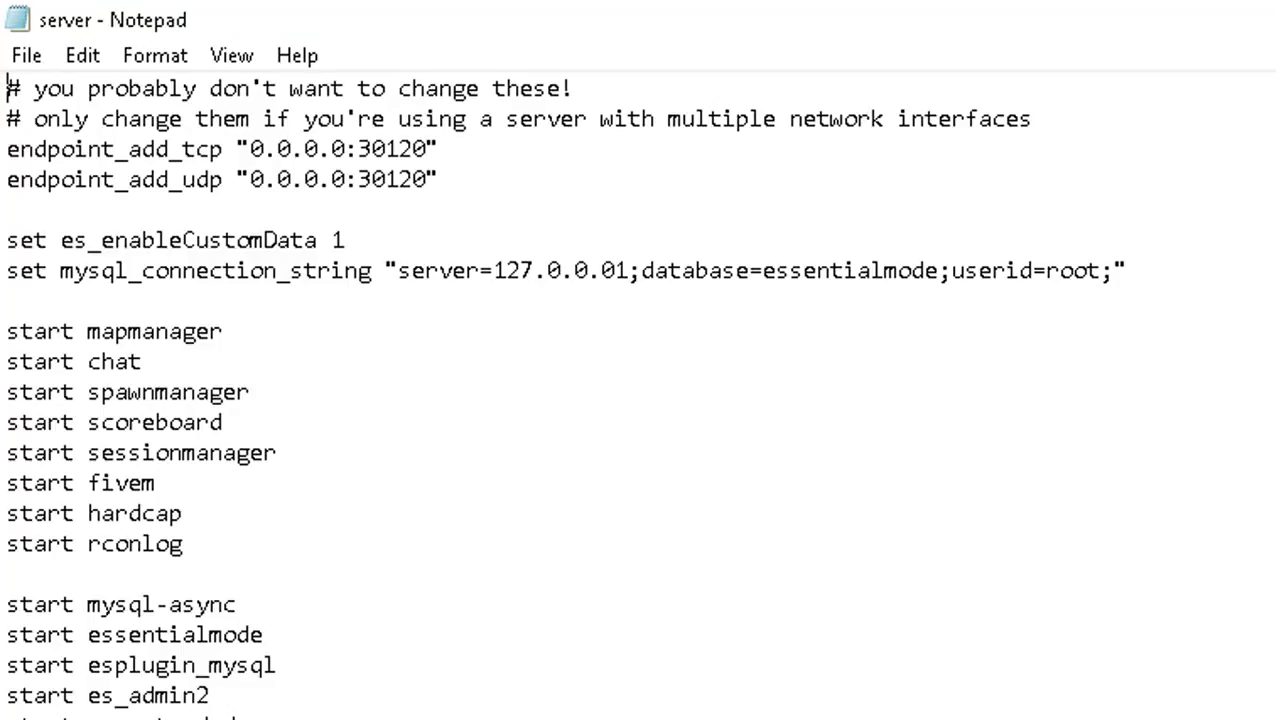
Check the sv_hostname value and try uncommenting the load_server_icon myLogo.png line, restoring its # mark.
left_click_drag(110, 569, 181, 569)
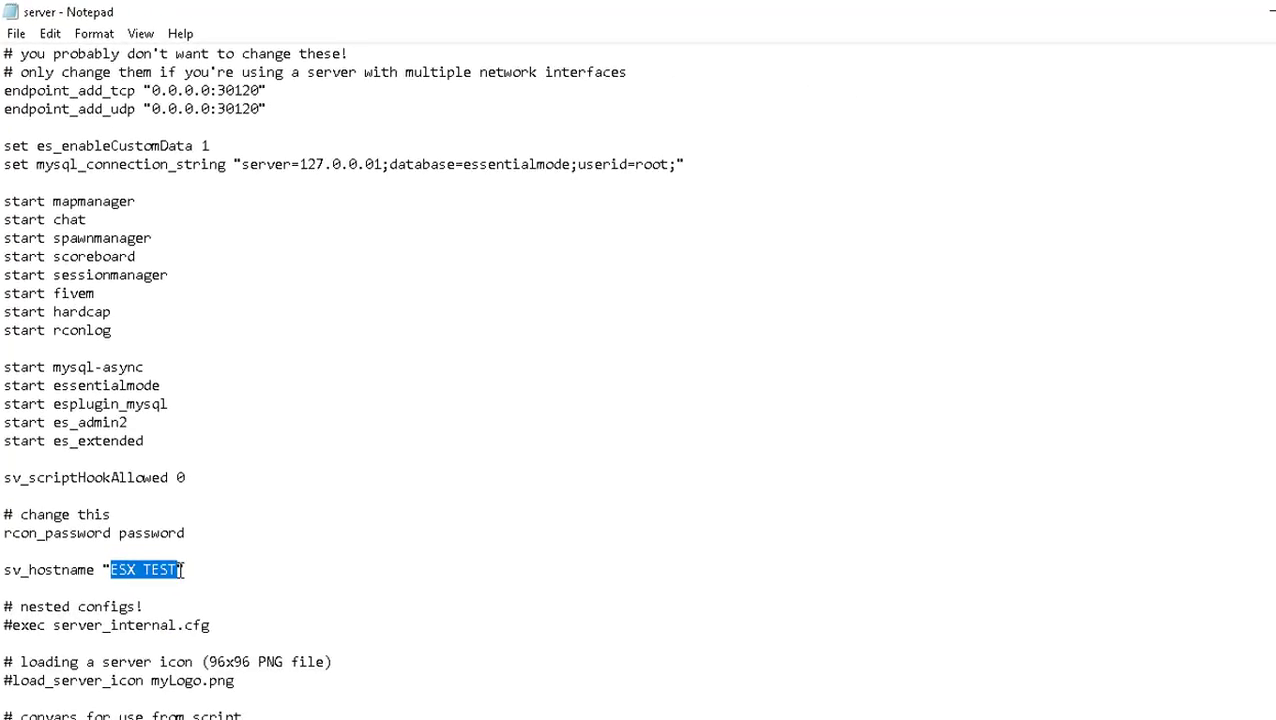
left_click(187, 570)
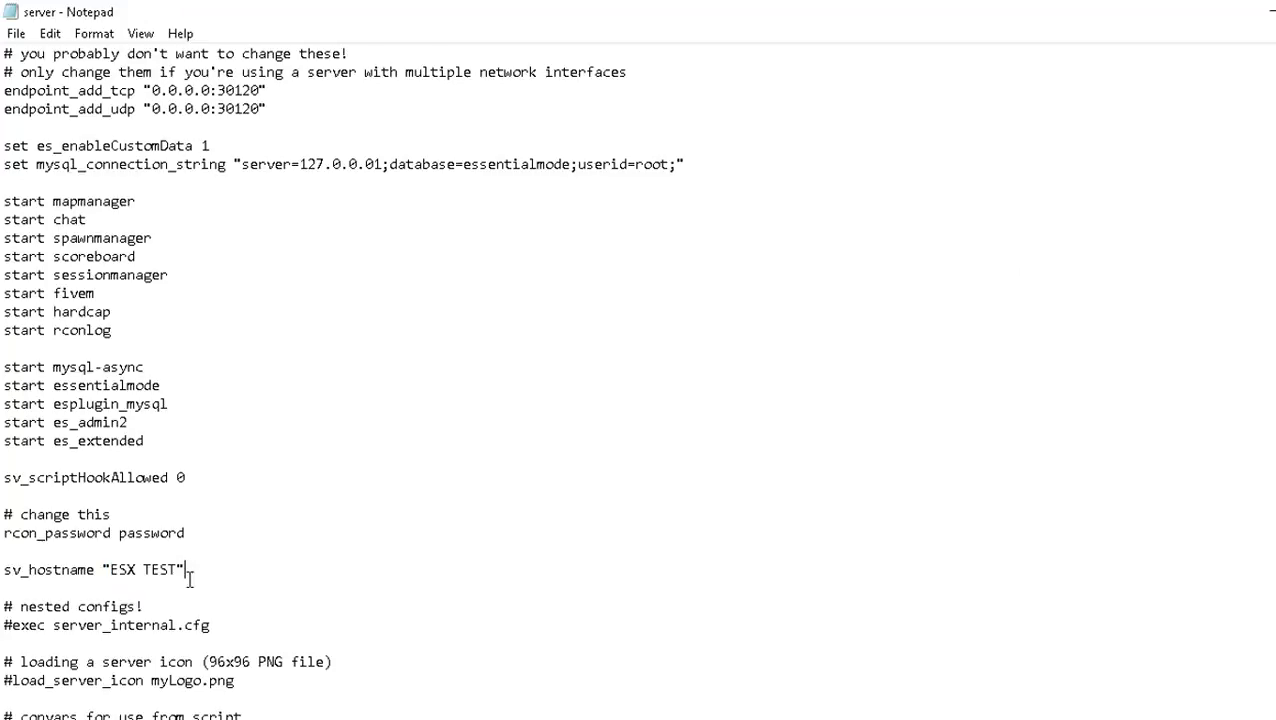
left_click(5, 680)
key("Delete")
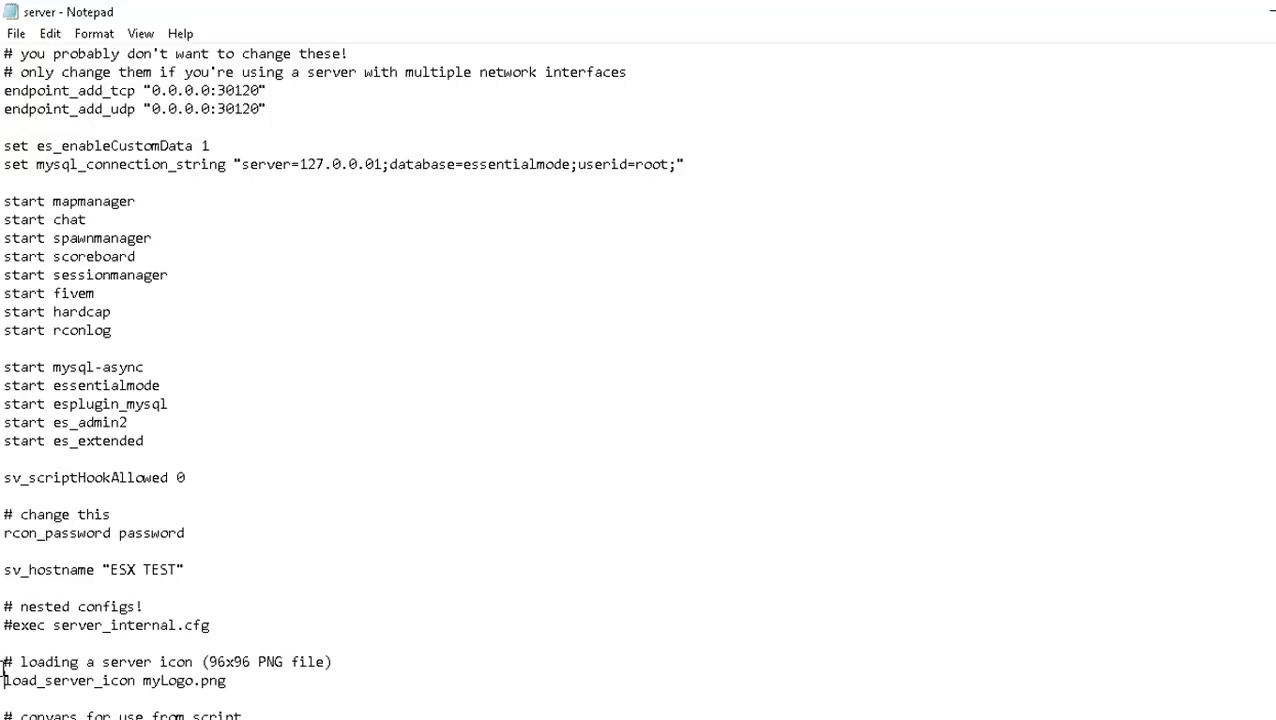
type("#")
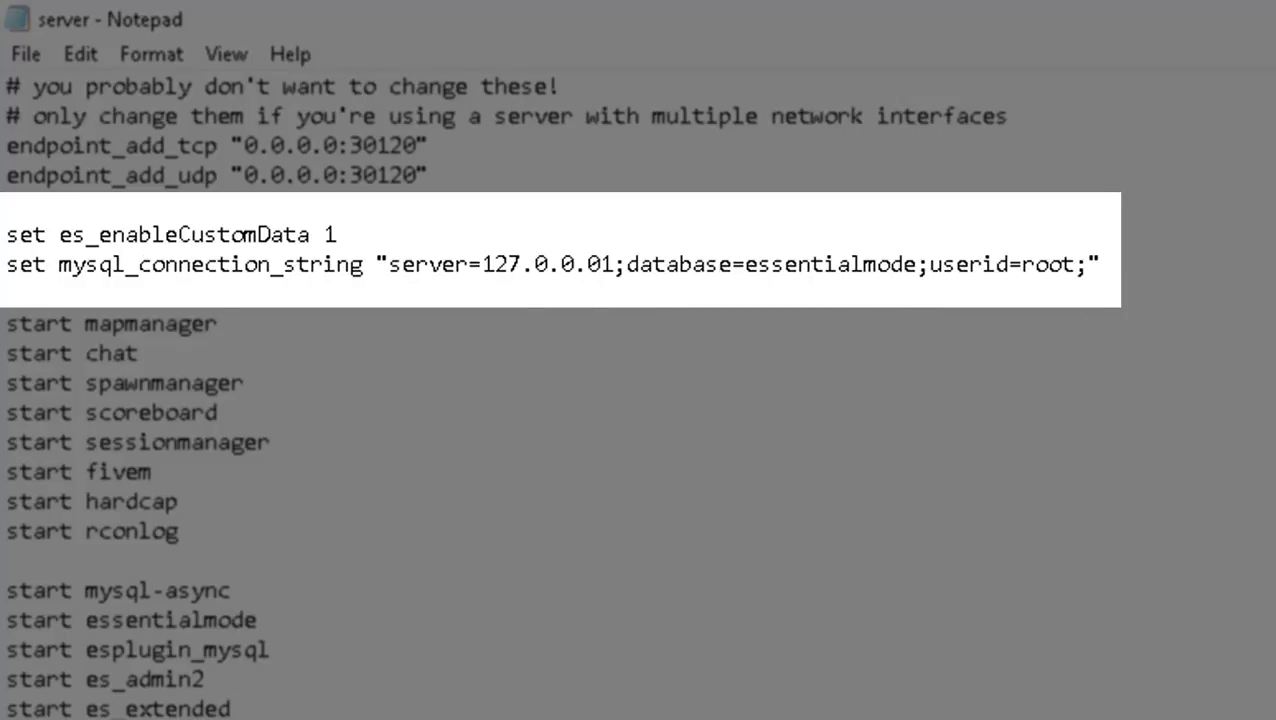
Close the open HeidiSQL session and relaunch HeidiSQL to check the hostname in the FXServer session settings.
left_click(826, 706)
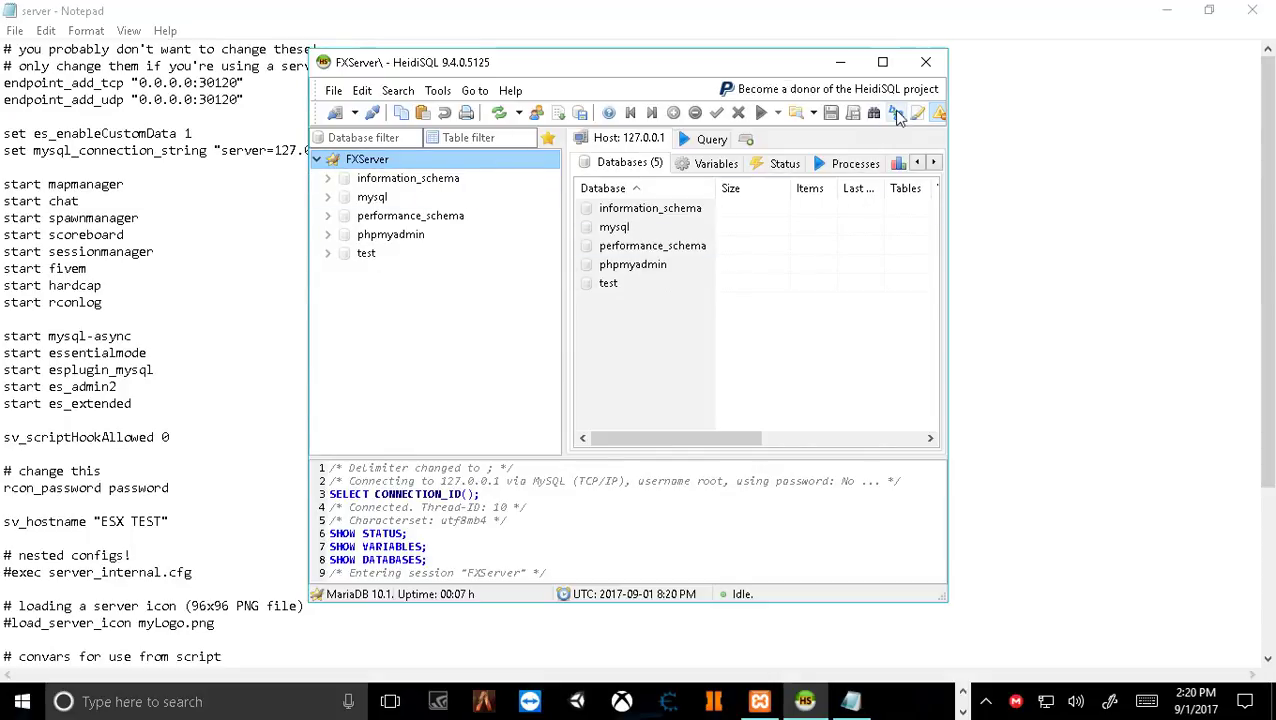
left_click(926, 62)
left_click(963, 693)
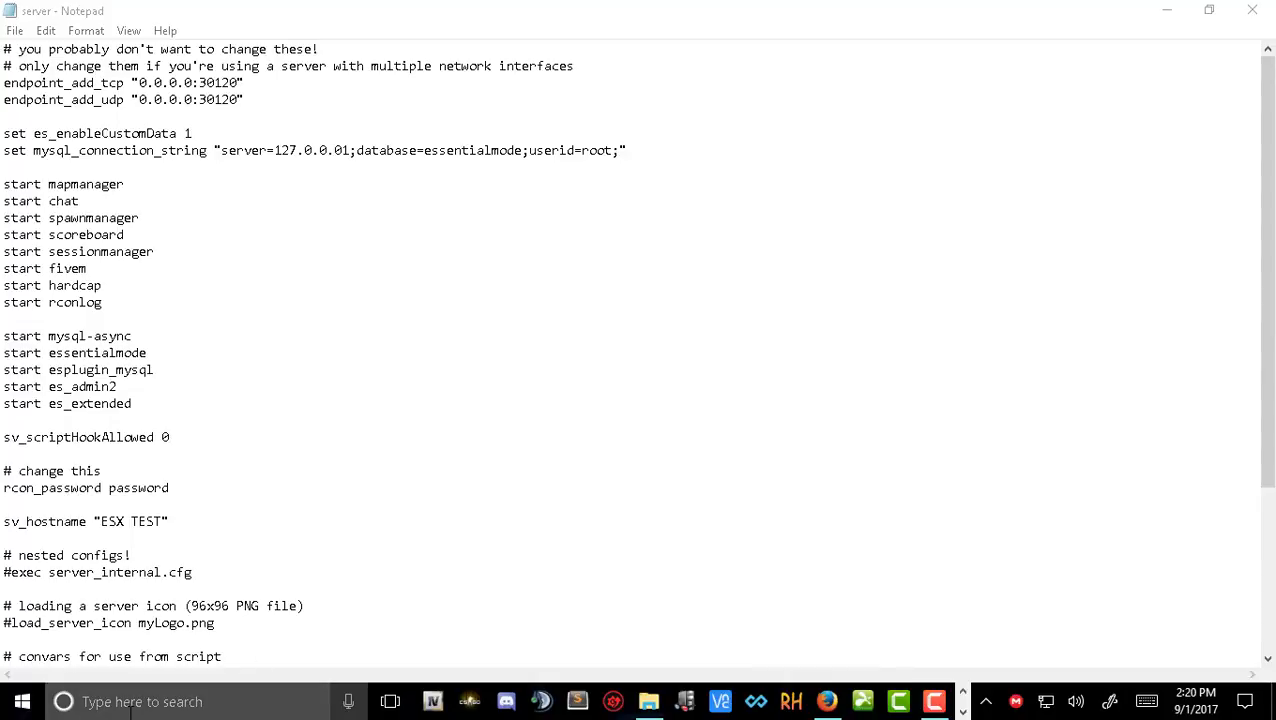
left_click(22, 701)
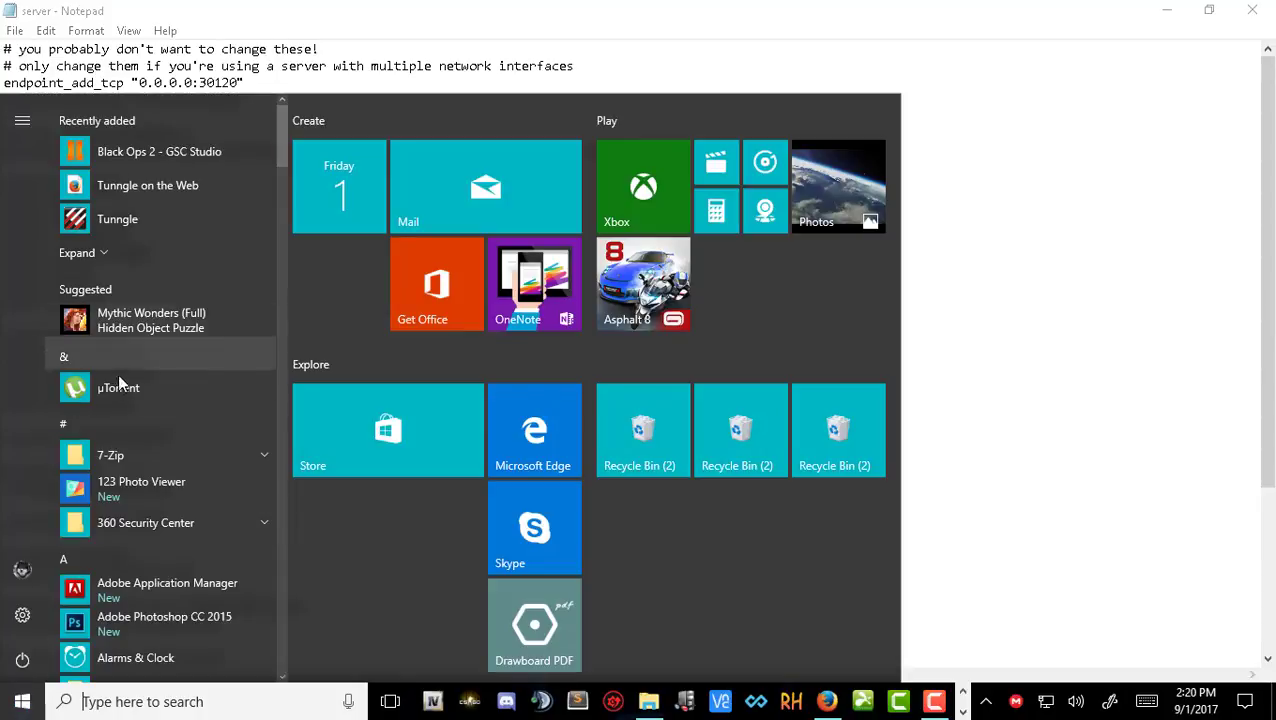
left_click(102, 251)
scroll(140, 560, "down", 10)
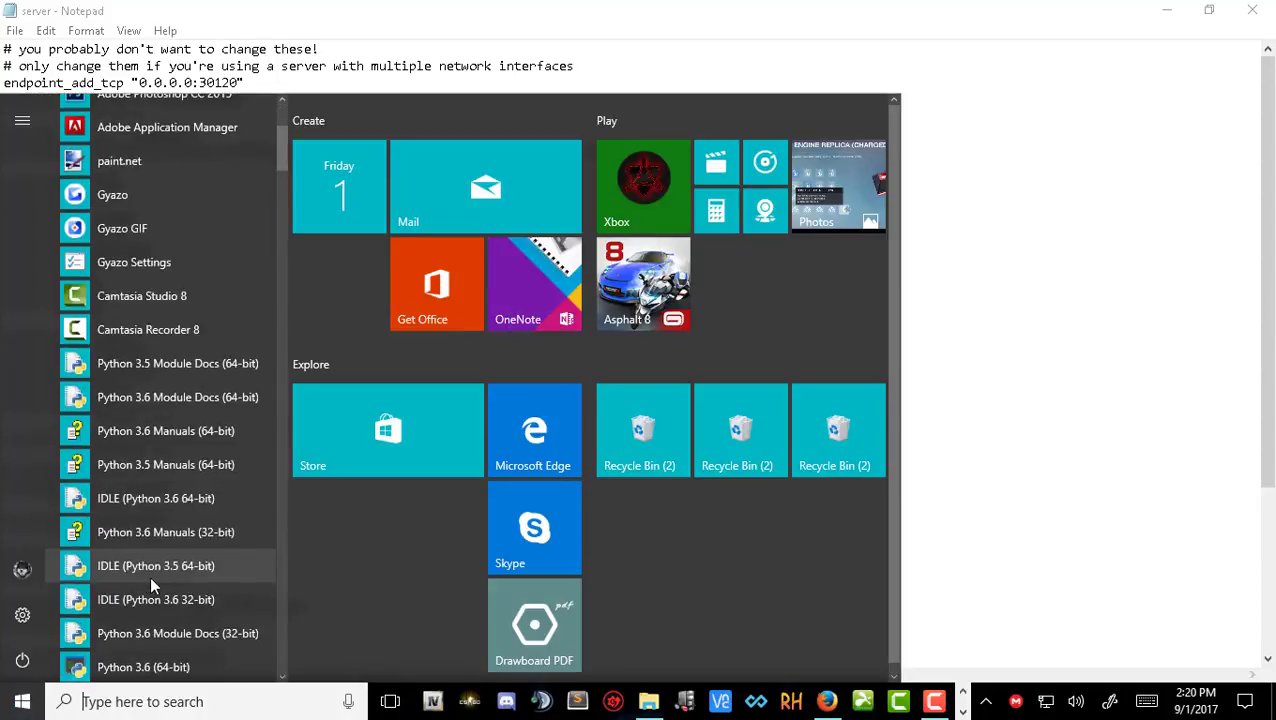
left_click(170, 703)
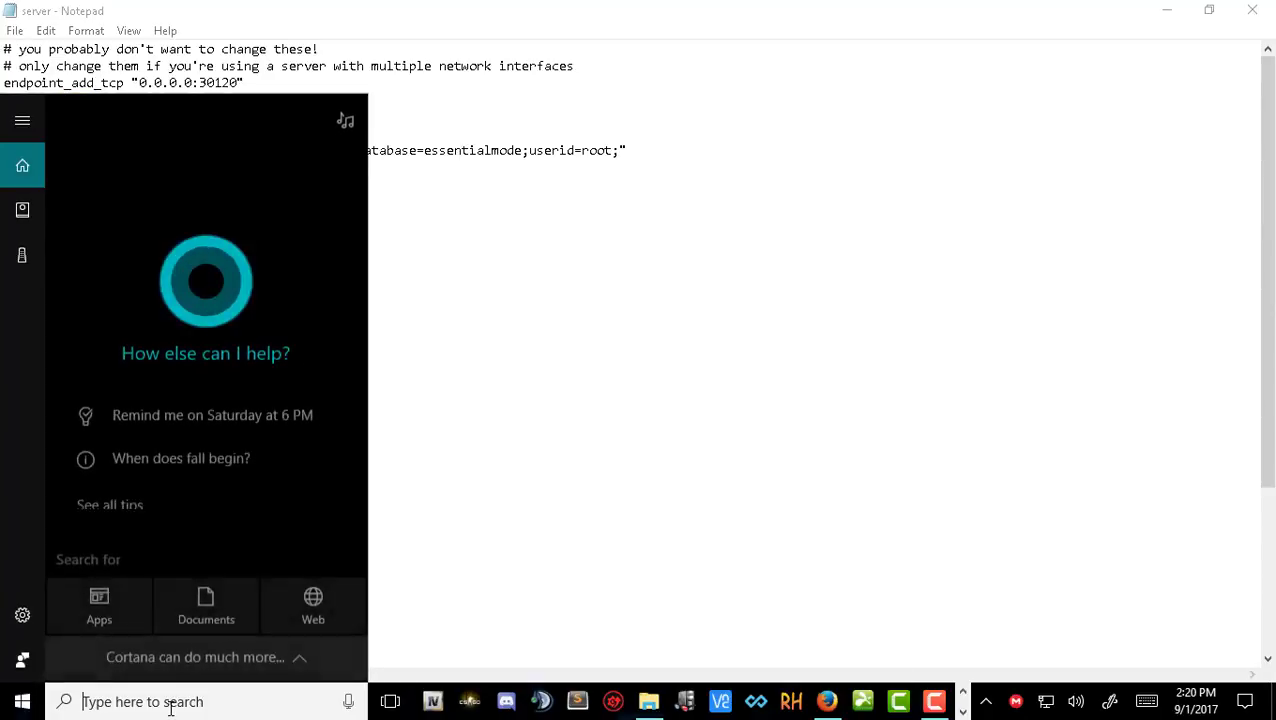
type("hei")
key("Return")
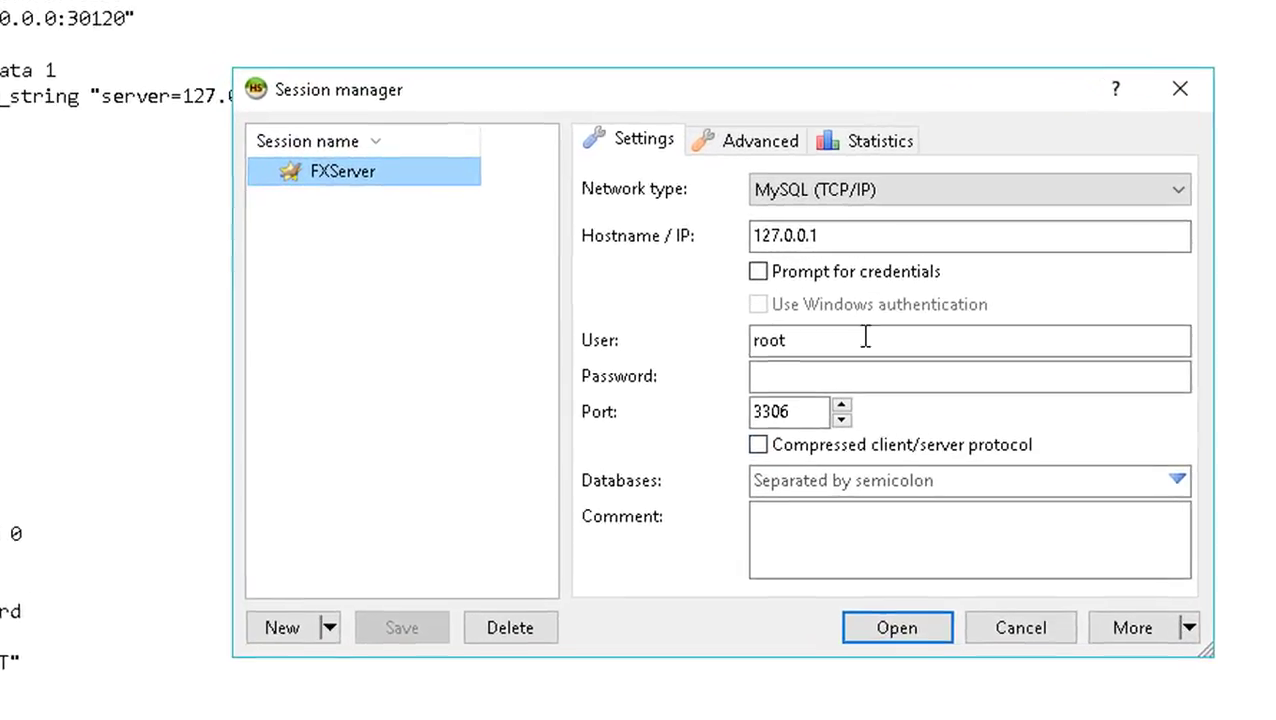
left_click_drag(840, 237, 748, 237)
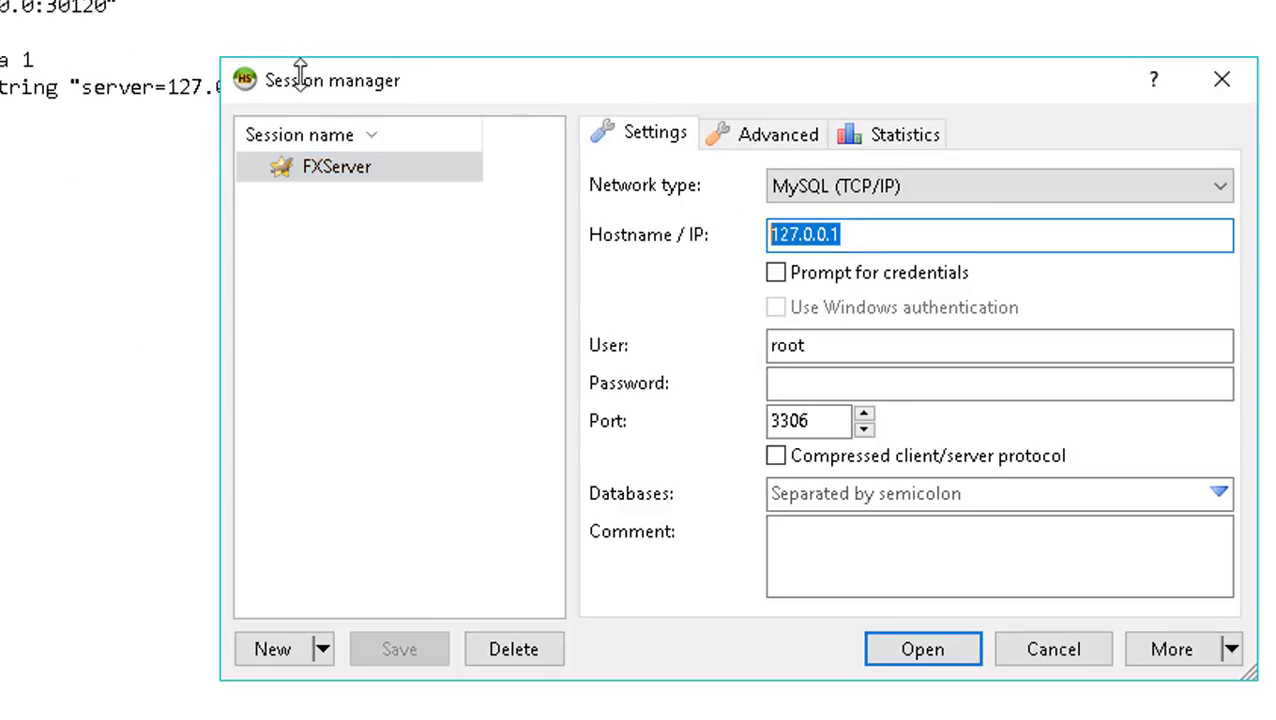
Compare the session hostname with mysql_connection_string in server.cfg, cancel the session manager, and close server.cfg without saving.
left_click_drag(515, 95, 474, 272)
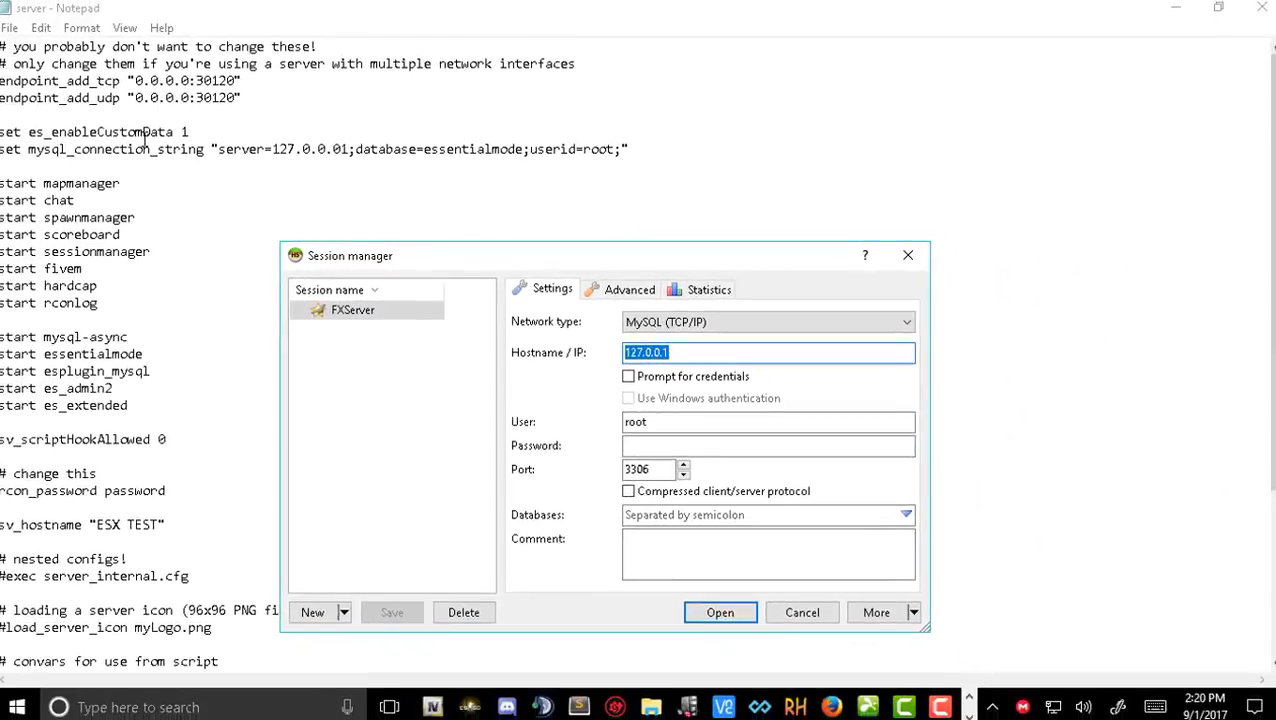
left_click(798, 607)
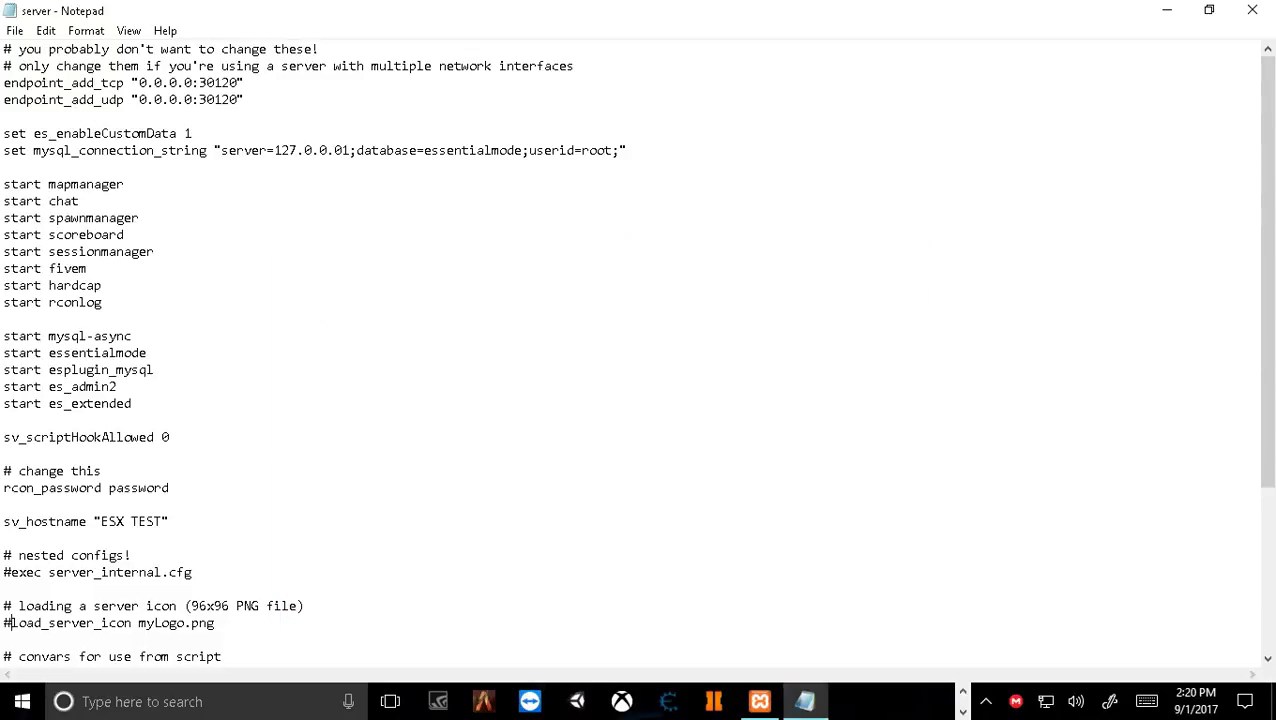
scroll(772, 444, "down", 5)
scroll(772, 444, "up", 5)
left_click(1252, 10)
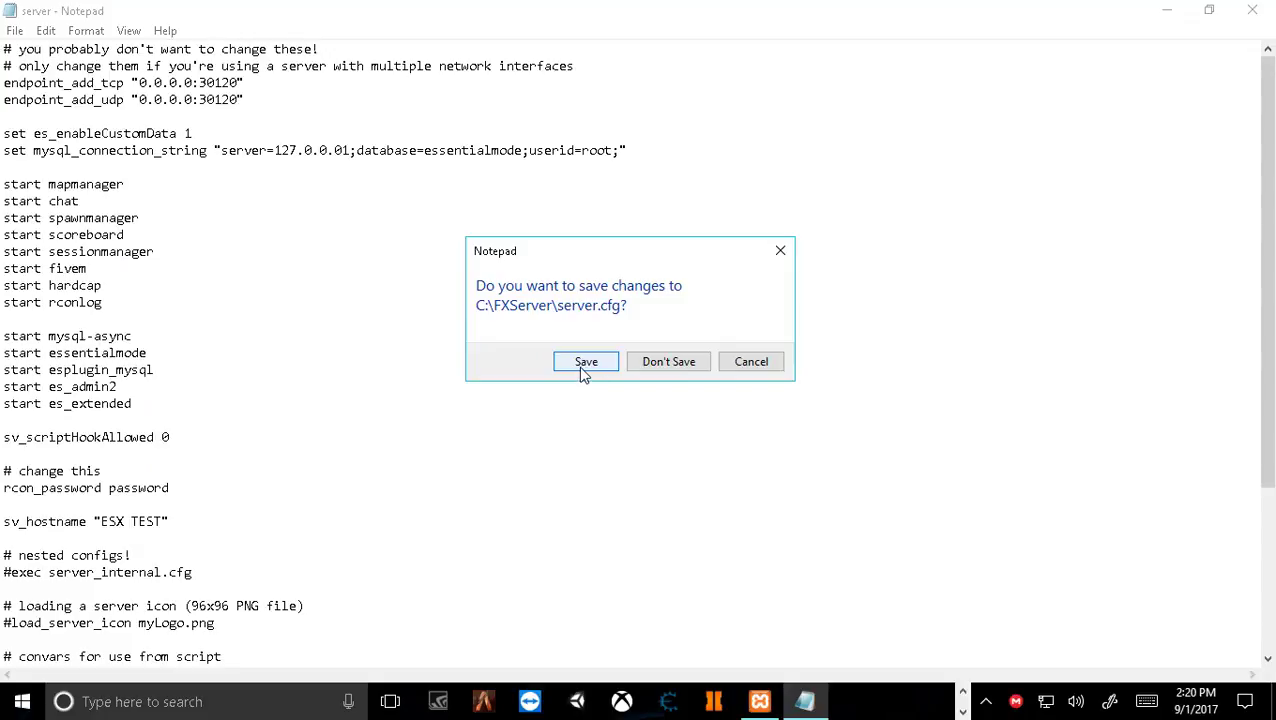
left_click(645, 362)
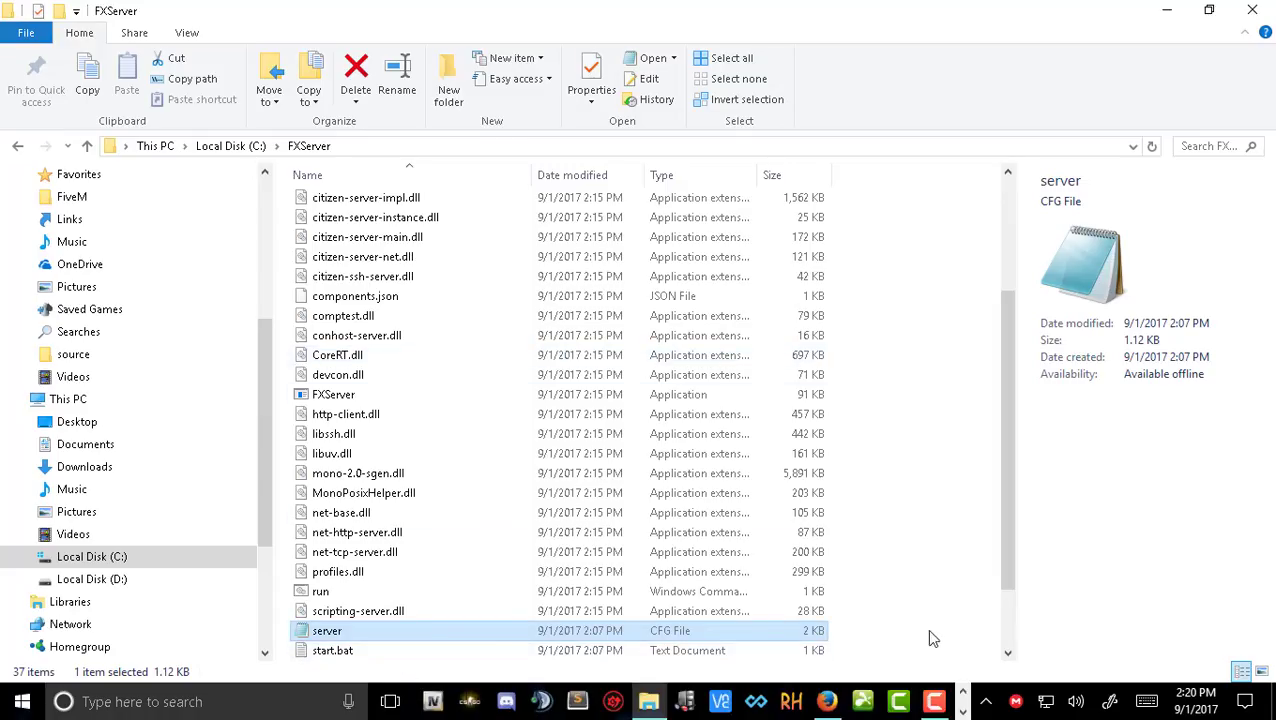
Open the start.bat text document in C:\FXServer to check its launch command, and close it.
left_click(377, 652)
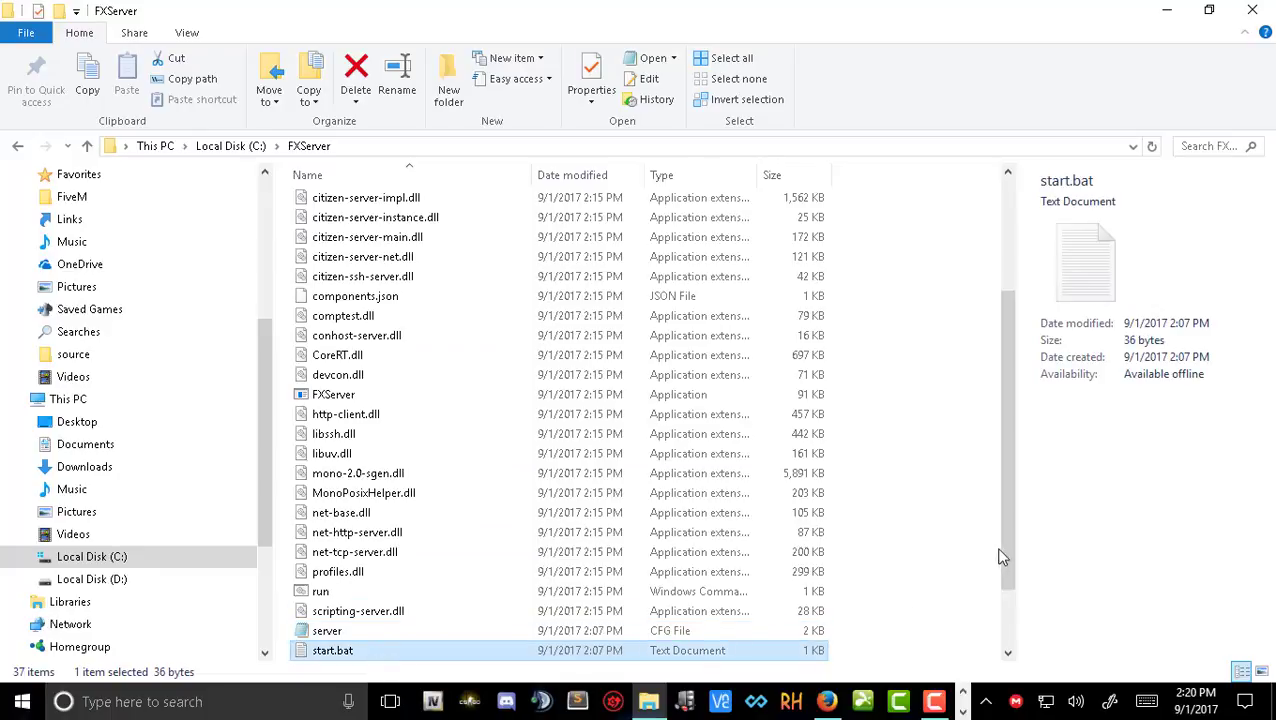
left_click_drag(1003, 555, 401, 601)
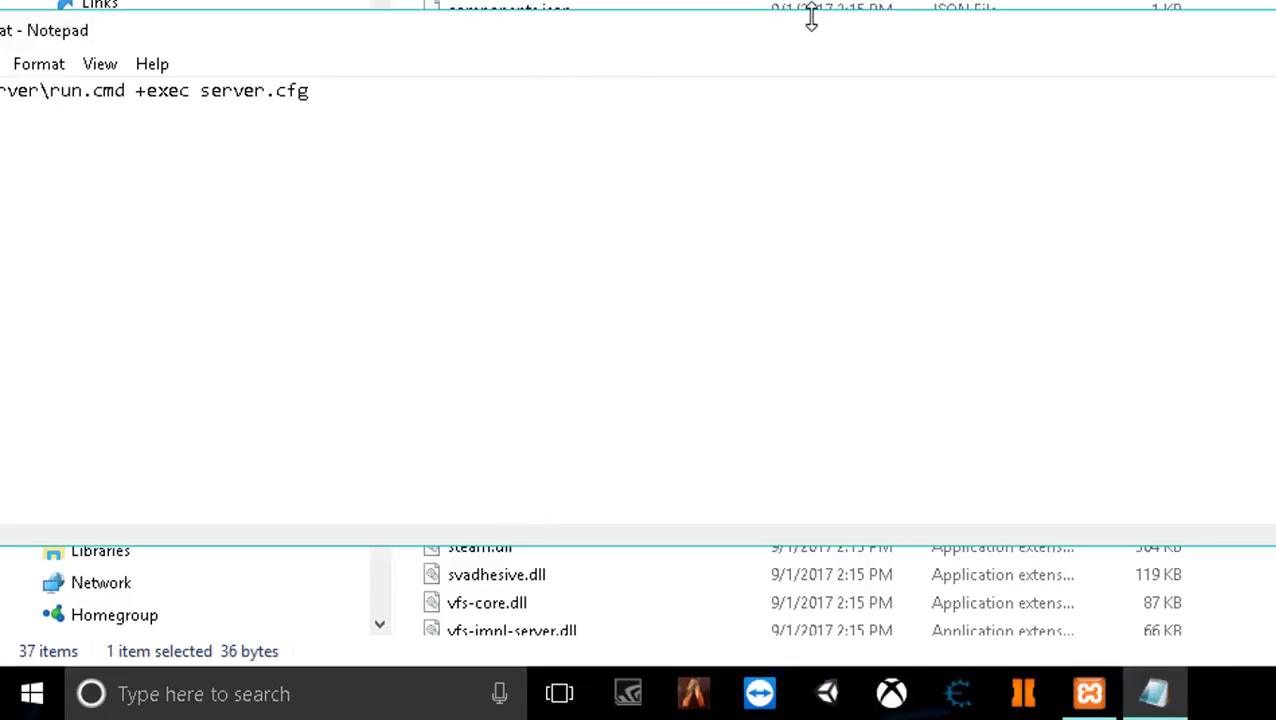
left_click_drag(811, 17, 1074, 31)
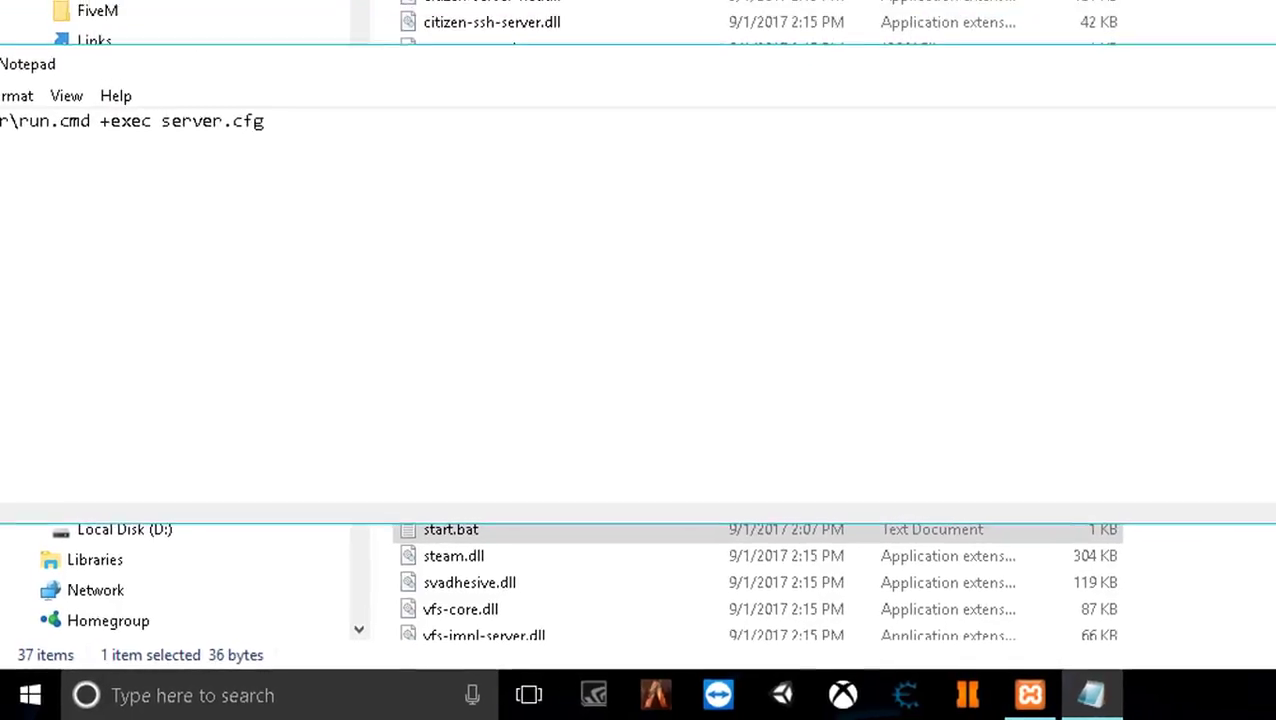
left_click(1219, 218)
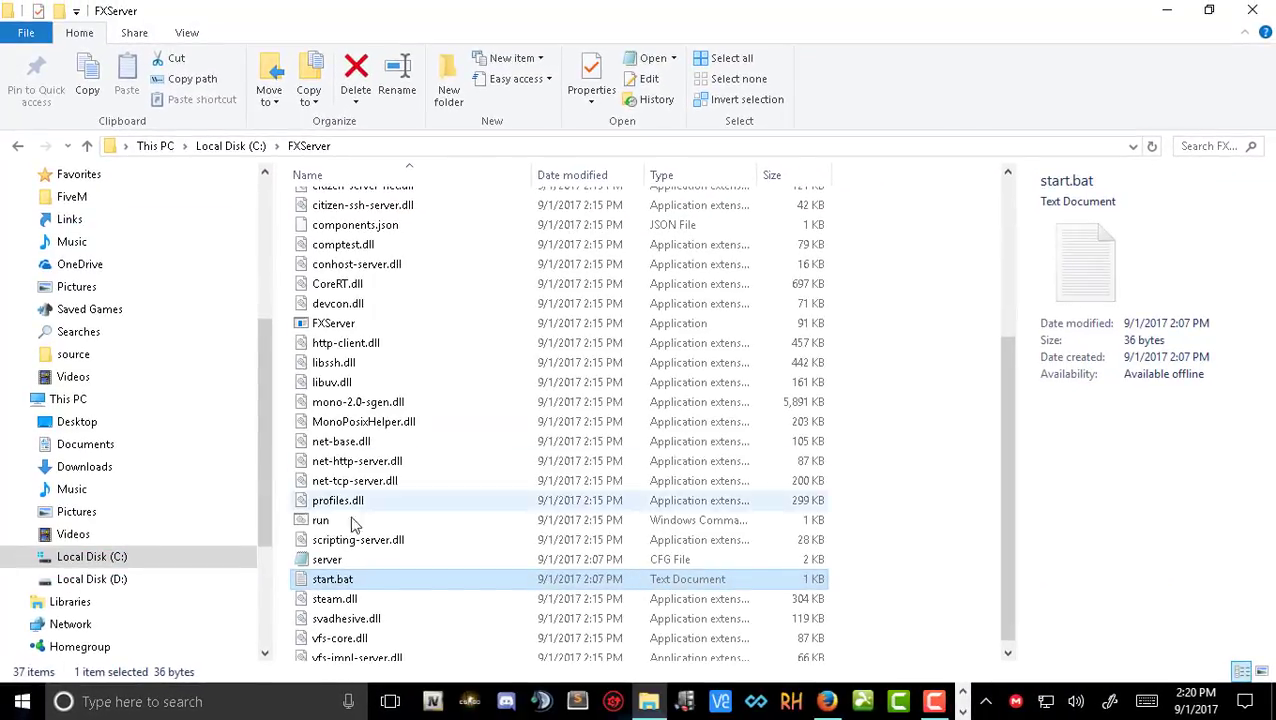
Reopen the start.bat text document, save it as start.cmd with file type All Files in C:\FXServer, and close Notepad.
double_click(360, 580)
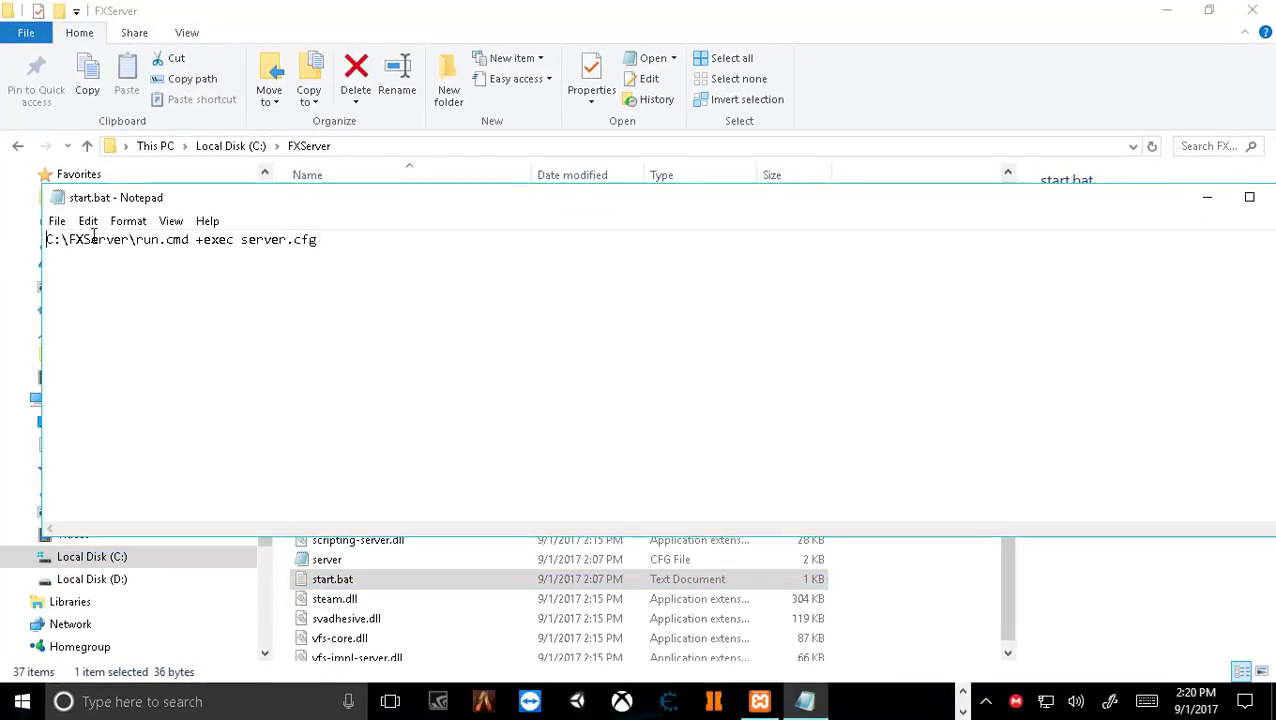
left_click(57, 221)
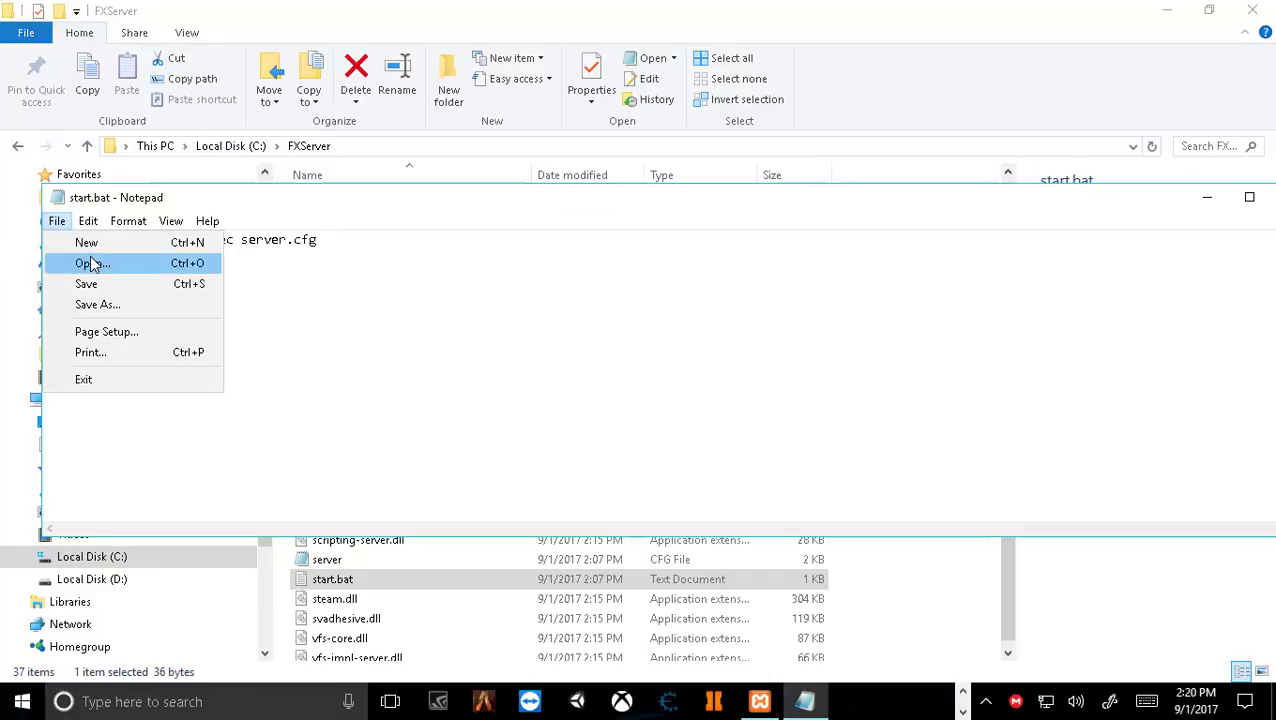
left_click(122, 316)
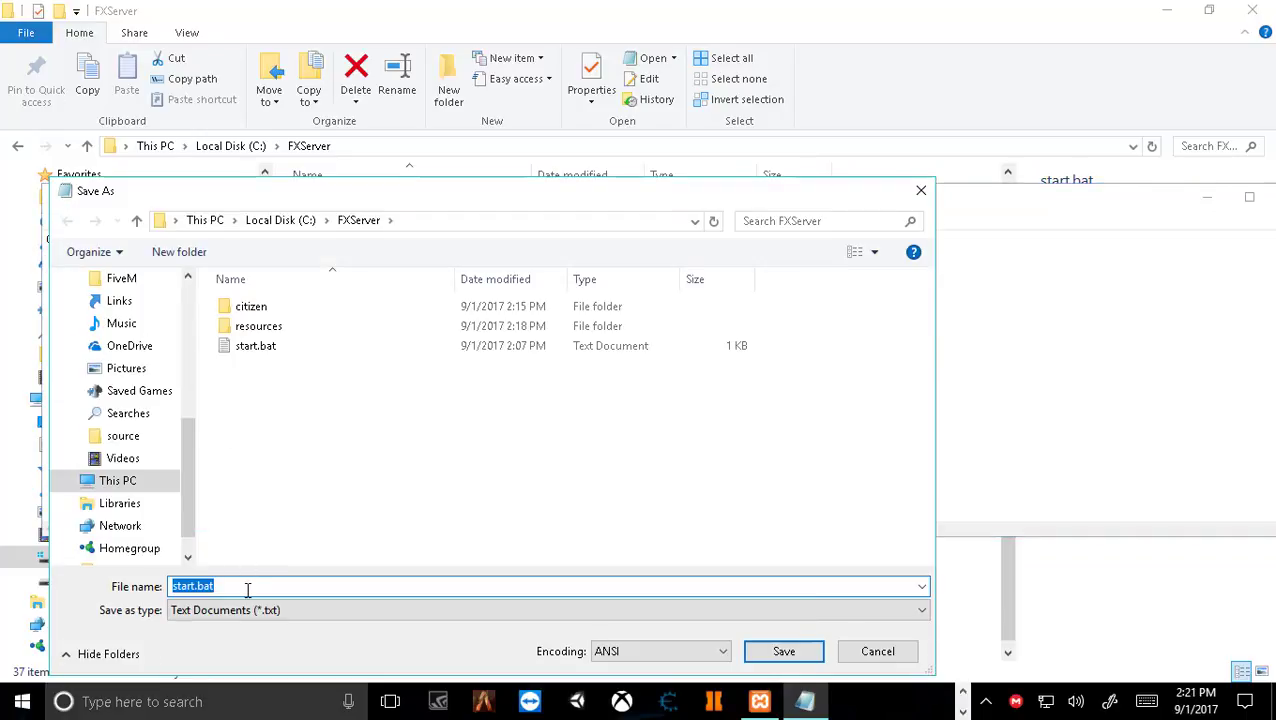
left_click(247, 590)
key("BackSpace")
key("BackSpace")
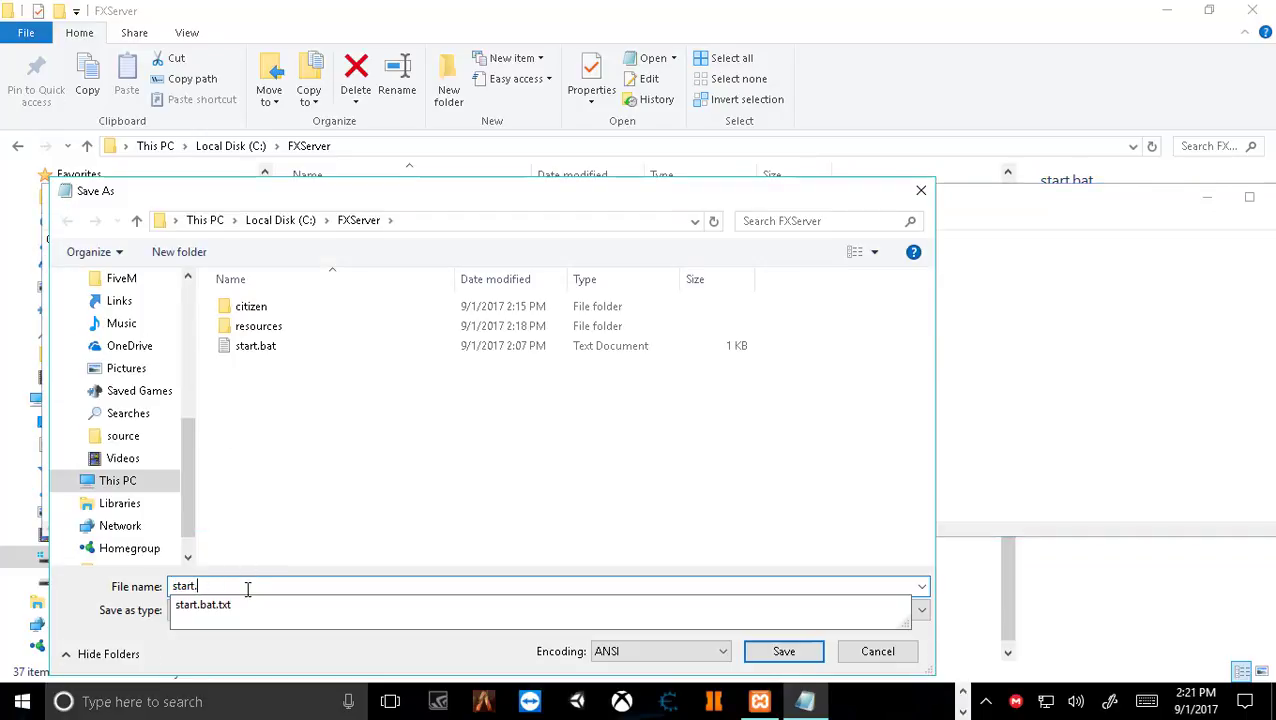
type("cmd")
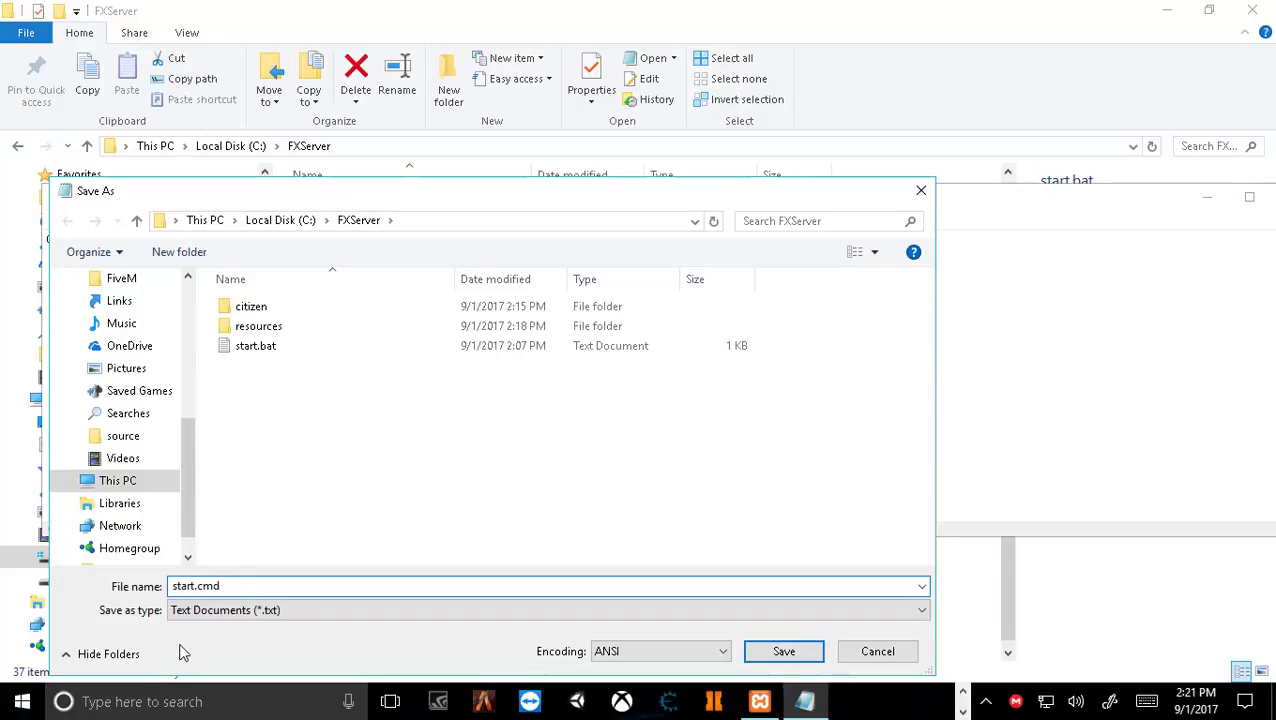
left_click(214, 610)
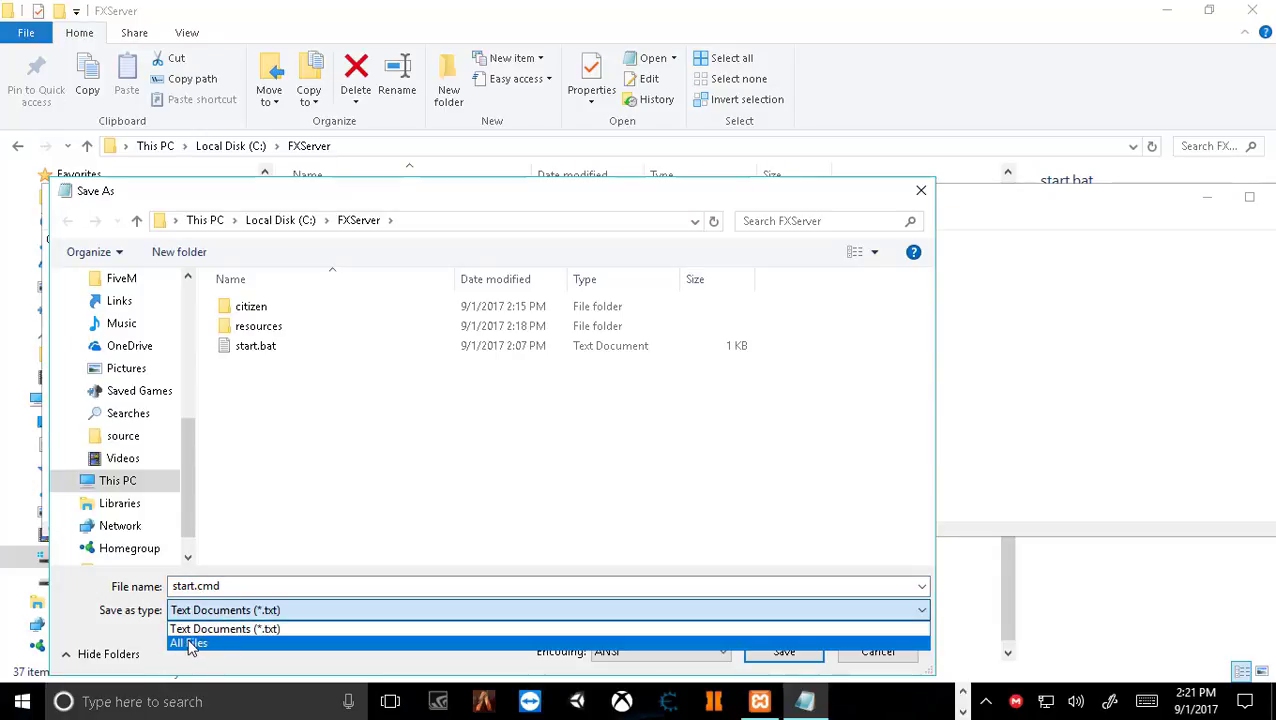
left_click(190, 643)
scroll(340, 455, "down", 8)
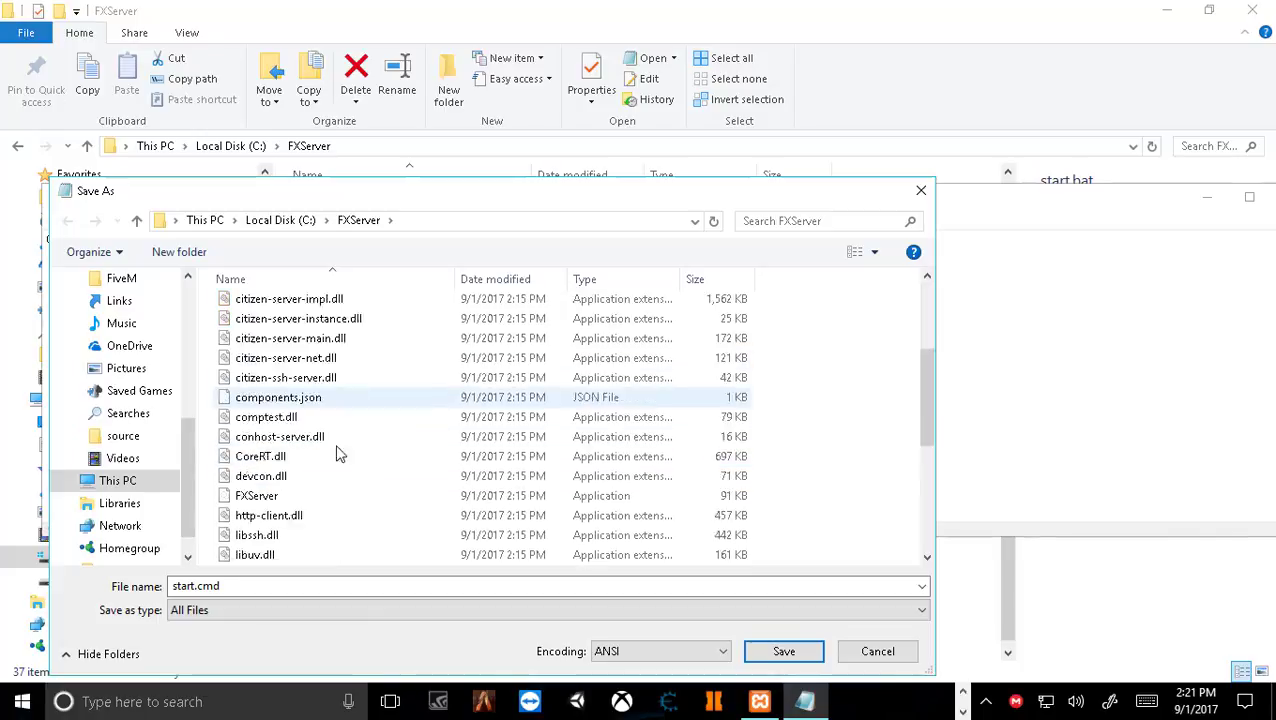
left_click(784, 651)
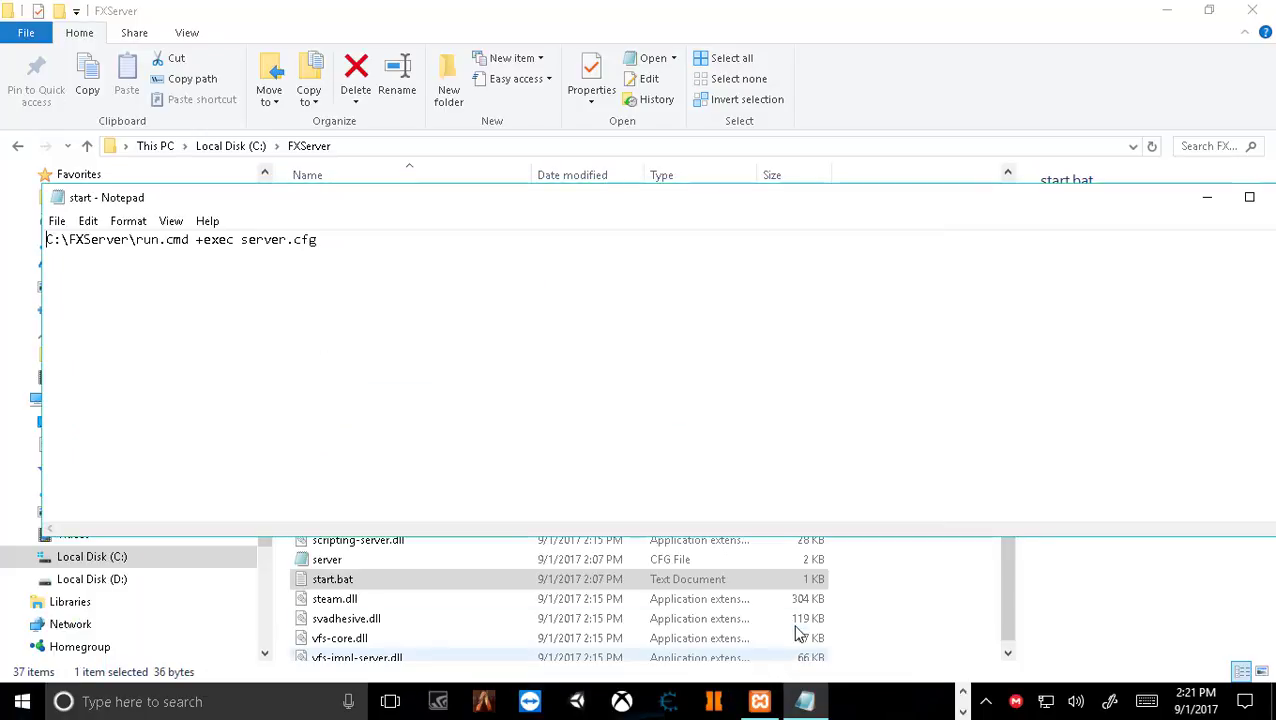
left_click(1137, 201)
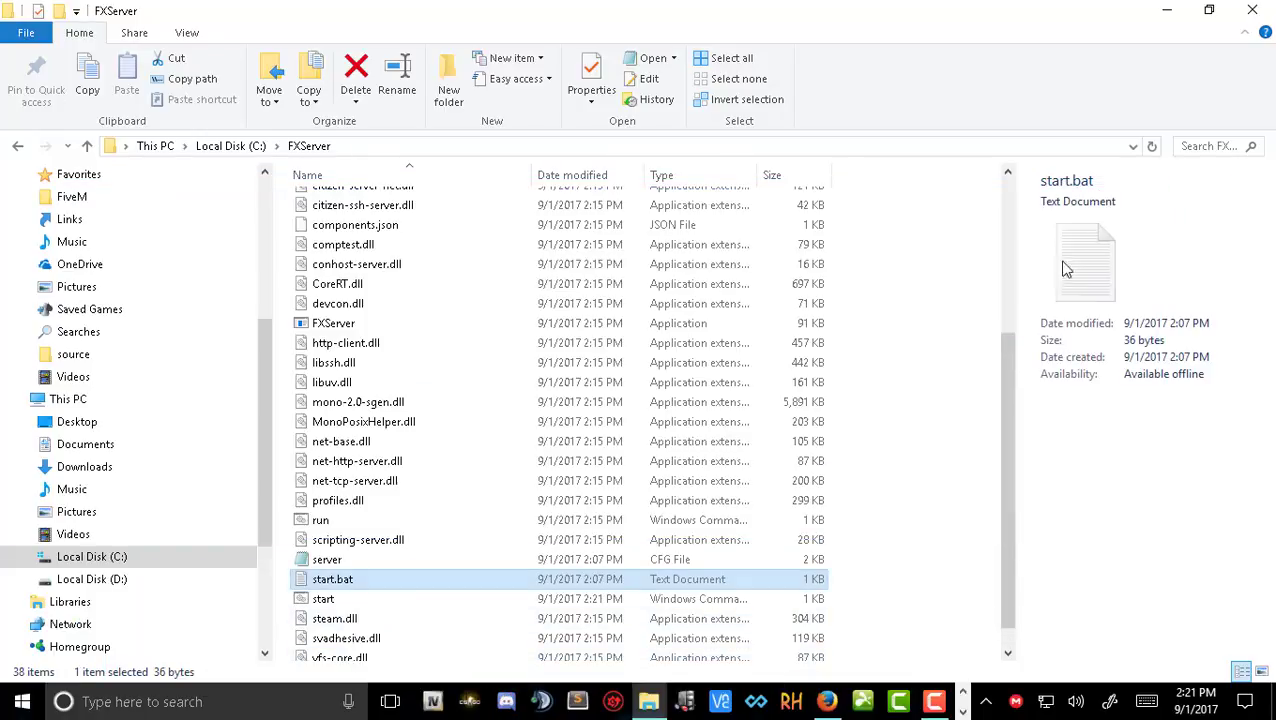
Delete the start.bat text document from C:\FXServer and select the start command script.
right_click(364, 581)
left_click(407, 515)
left_click(368, 583)
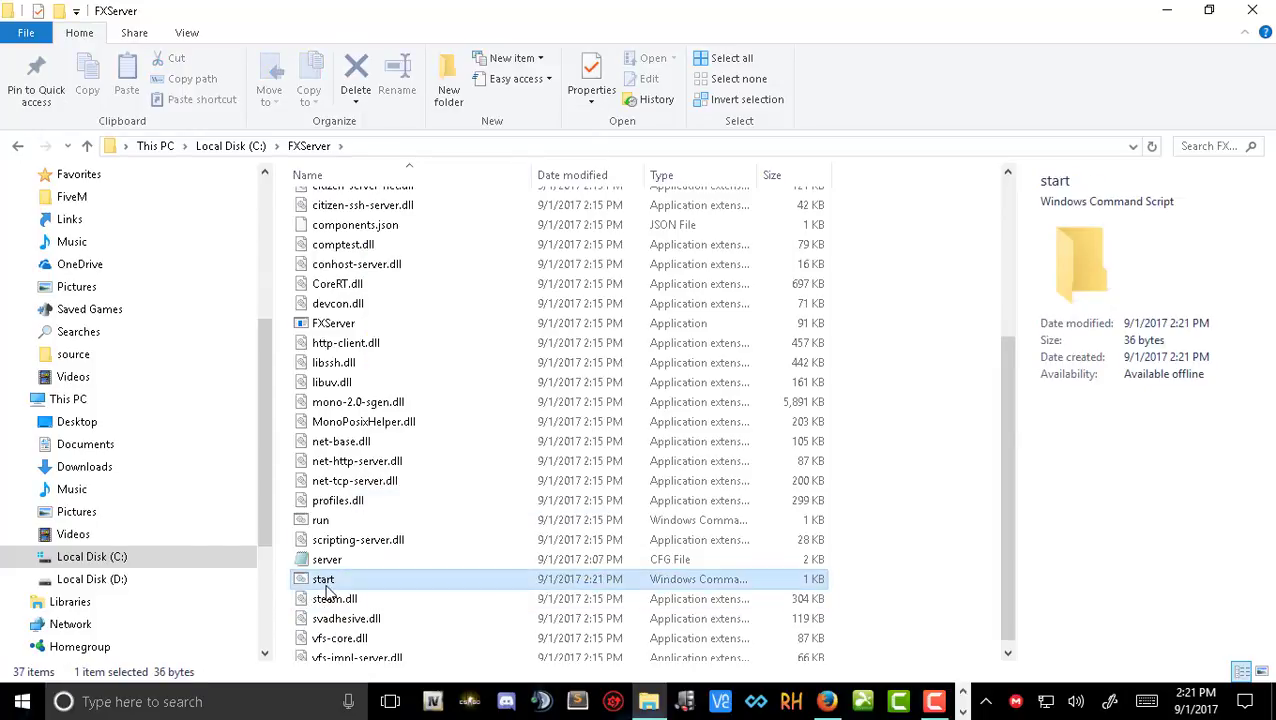
Create a desktop shortcut to the start command script, move the FXServer window aside to check it, and maximize the window again.
right_click(340, 580)
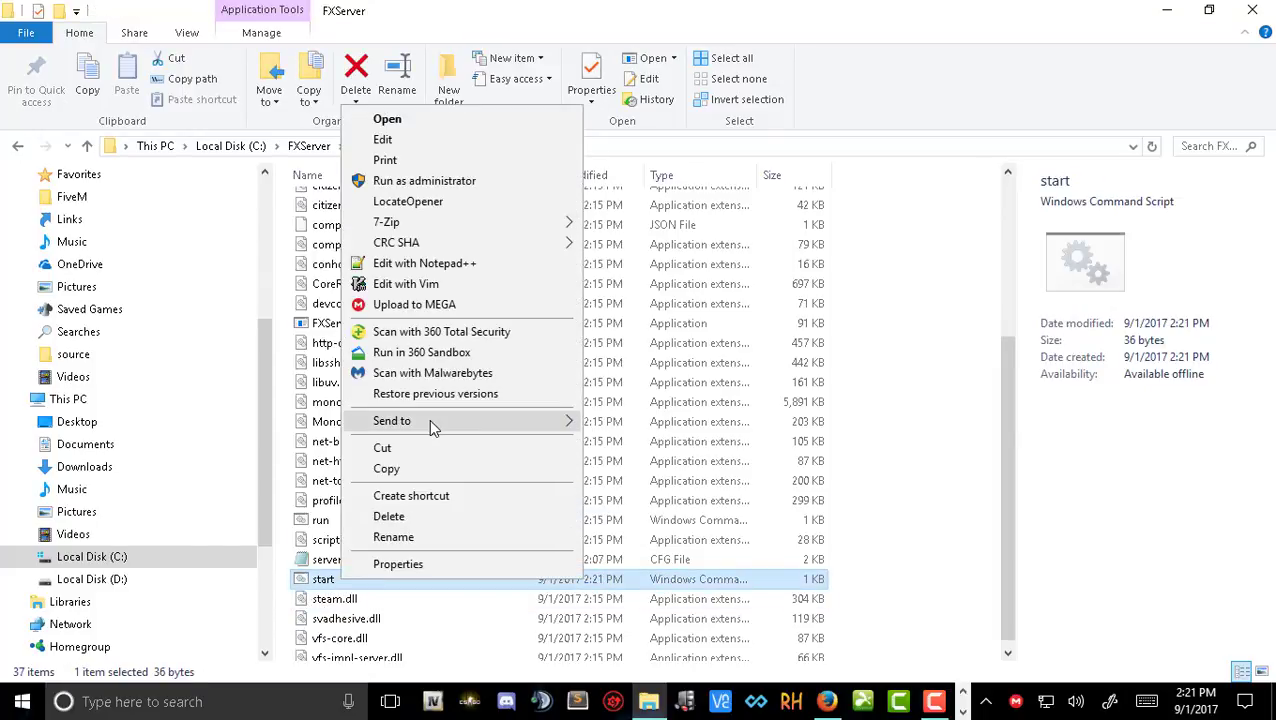
mouse_move(430, 421)
left_click(645, 465)
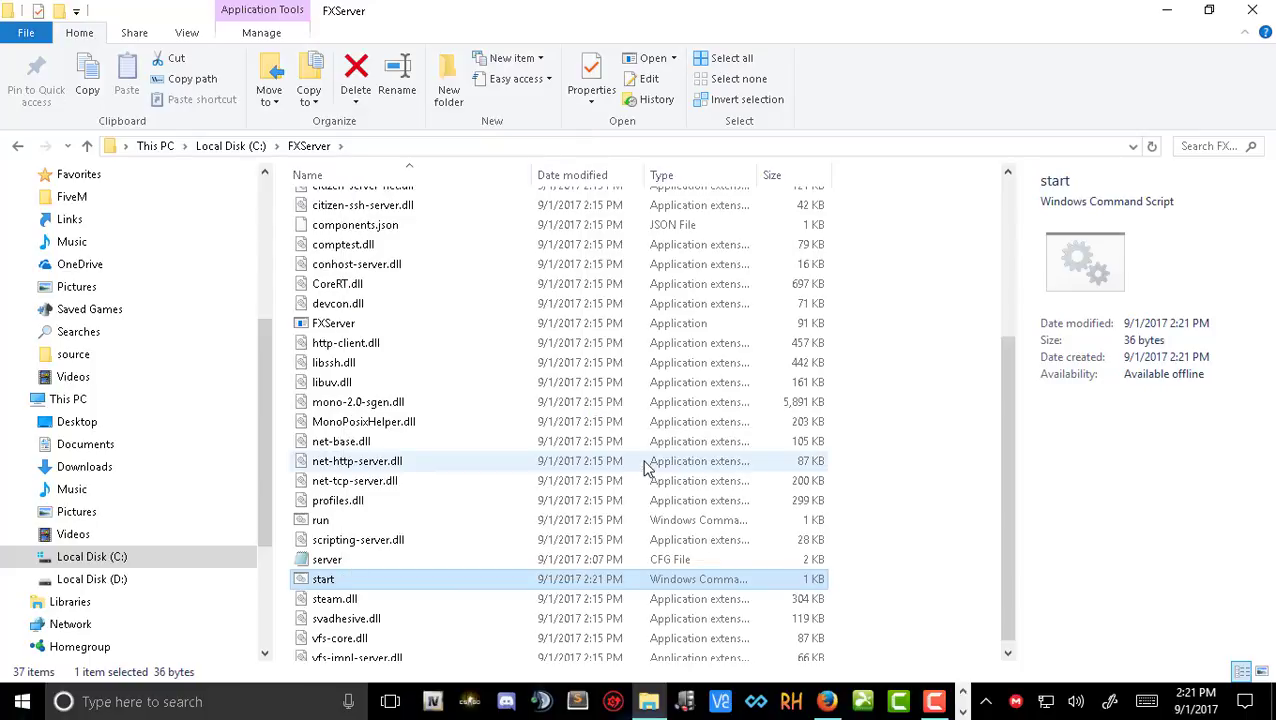
scroll(425, 373, "up", 4)
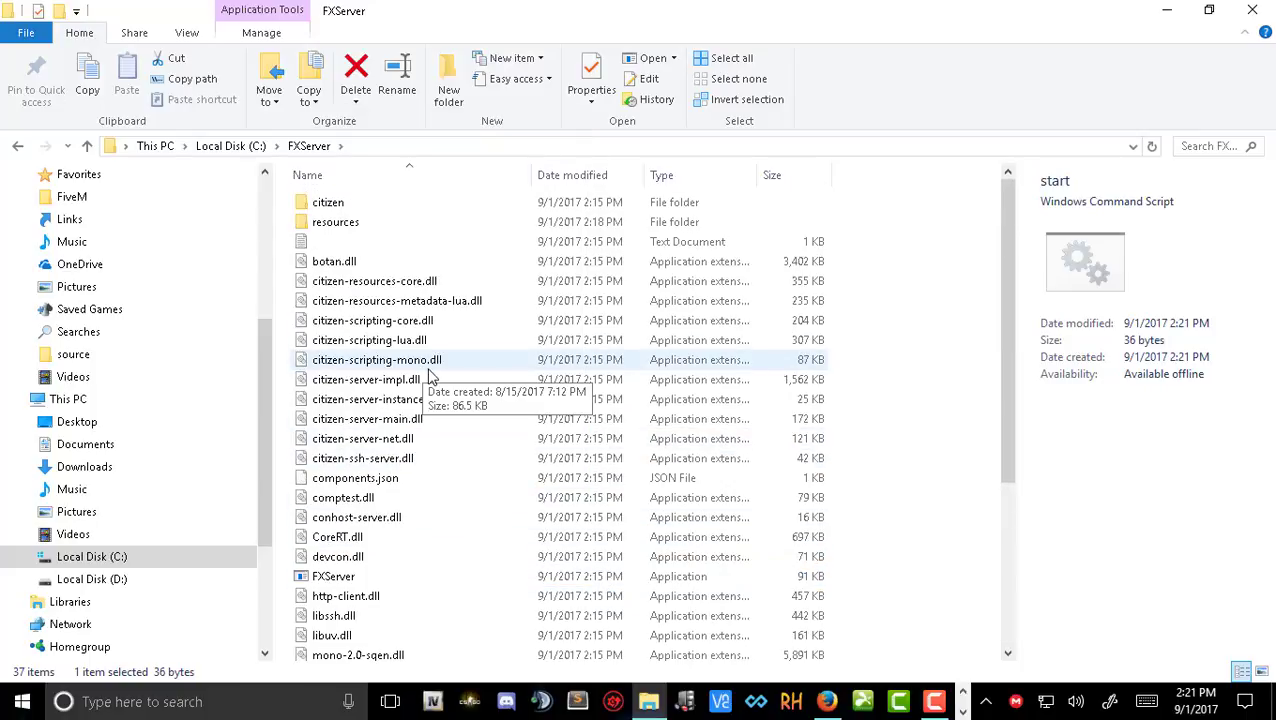
scroll(427, 373, "down", 5)
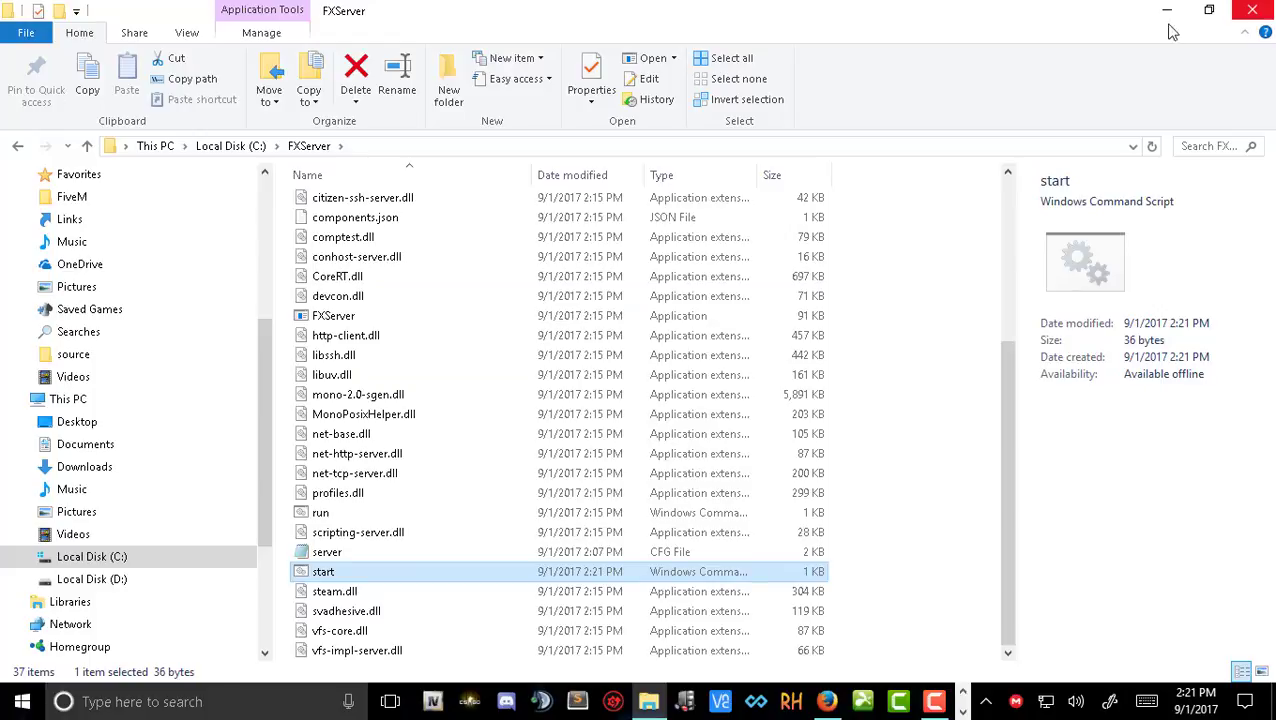
scroll(741, 421, "up", 5)
left_click_drag(997, 8, 1080, 150)
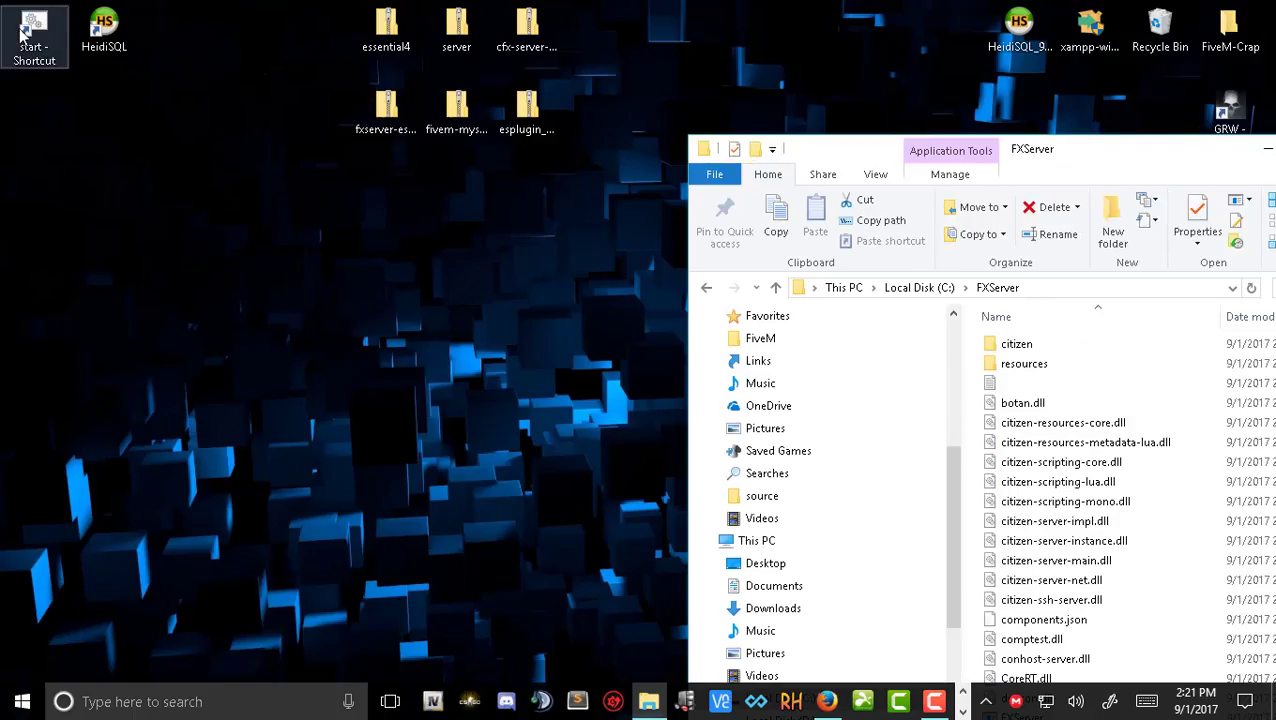
left_click_drag(1102, 155, 594, 155)
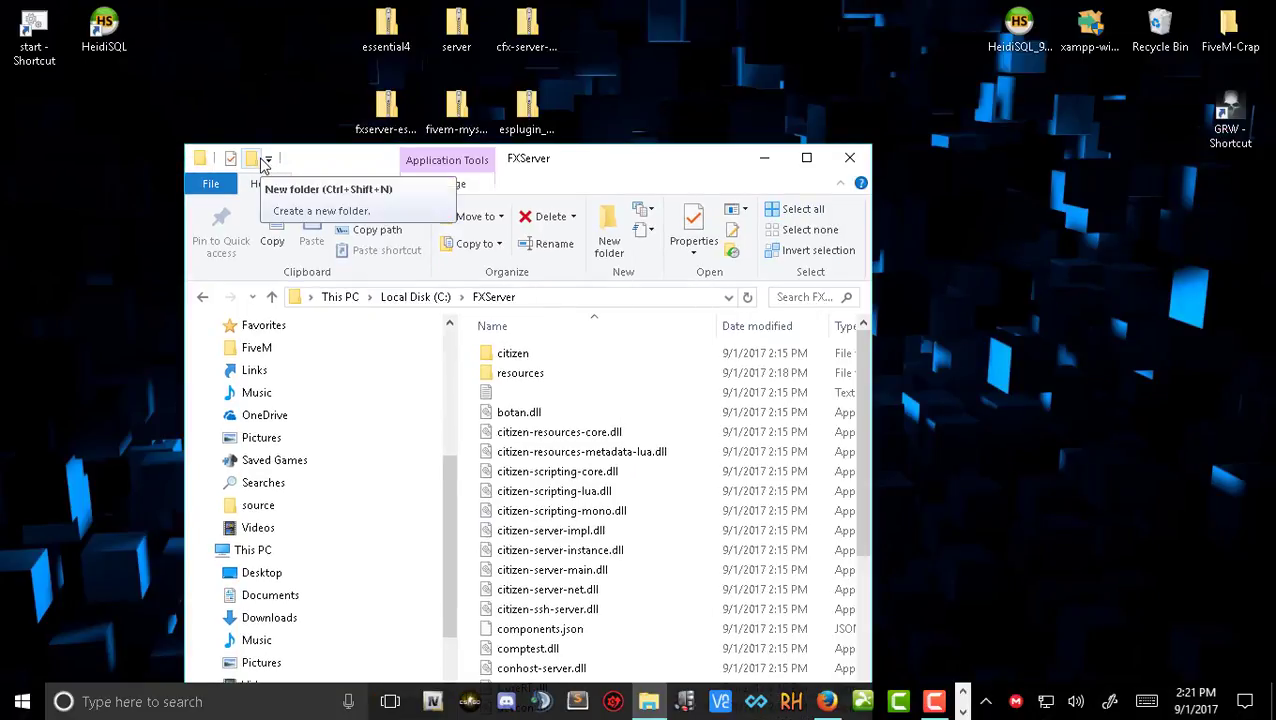
double_click(575, 160)
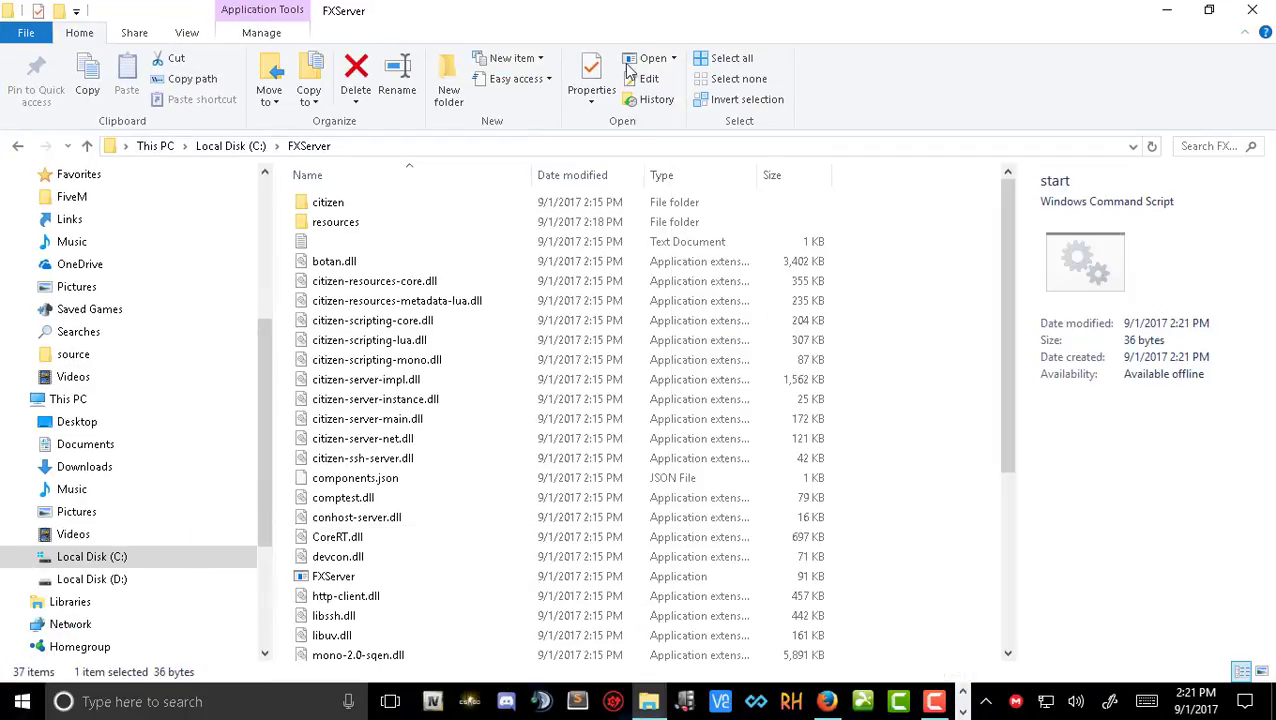
Open the sql script from resources\[esx]\esplugin_mysql in HeidiSQL using the FXServer session, and enlarge its window and query editor.
double_click(361, 224)
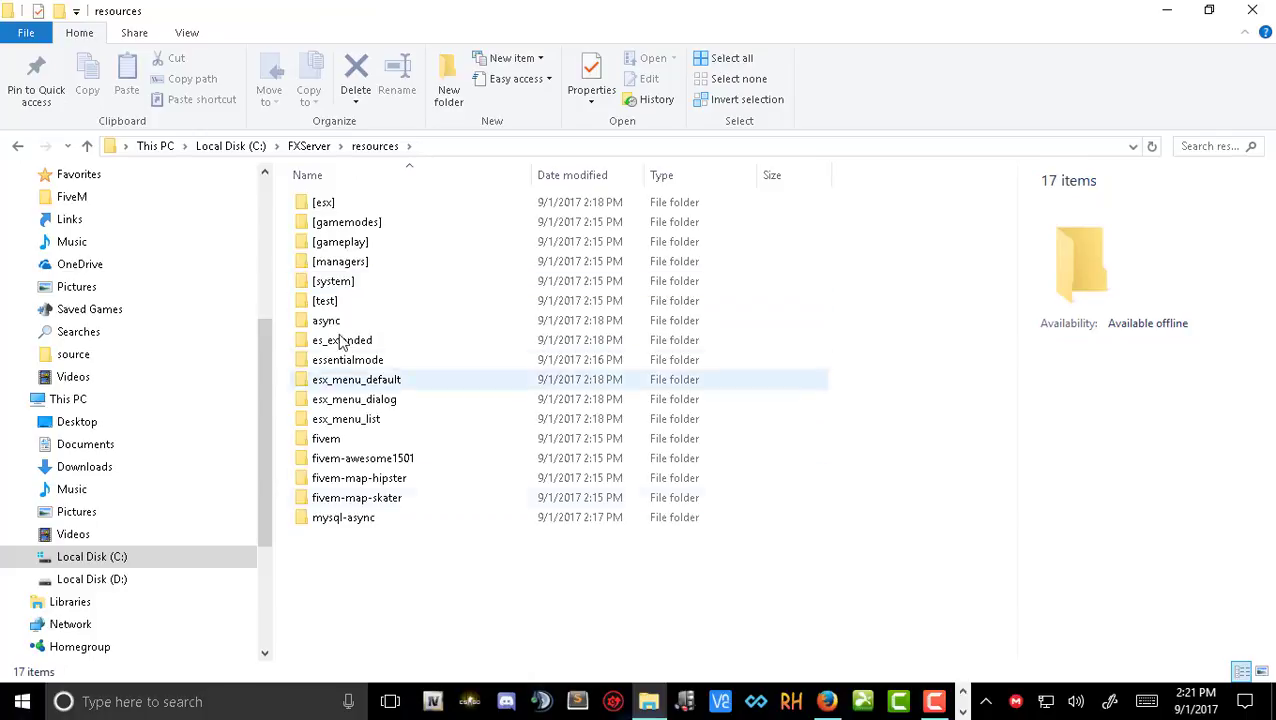
double_click(325, 205)
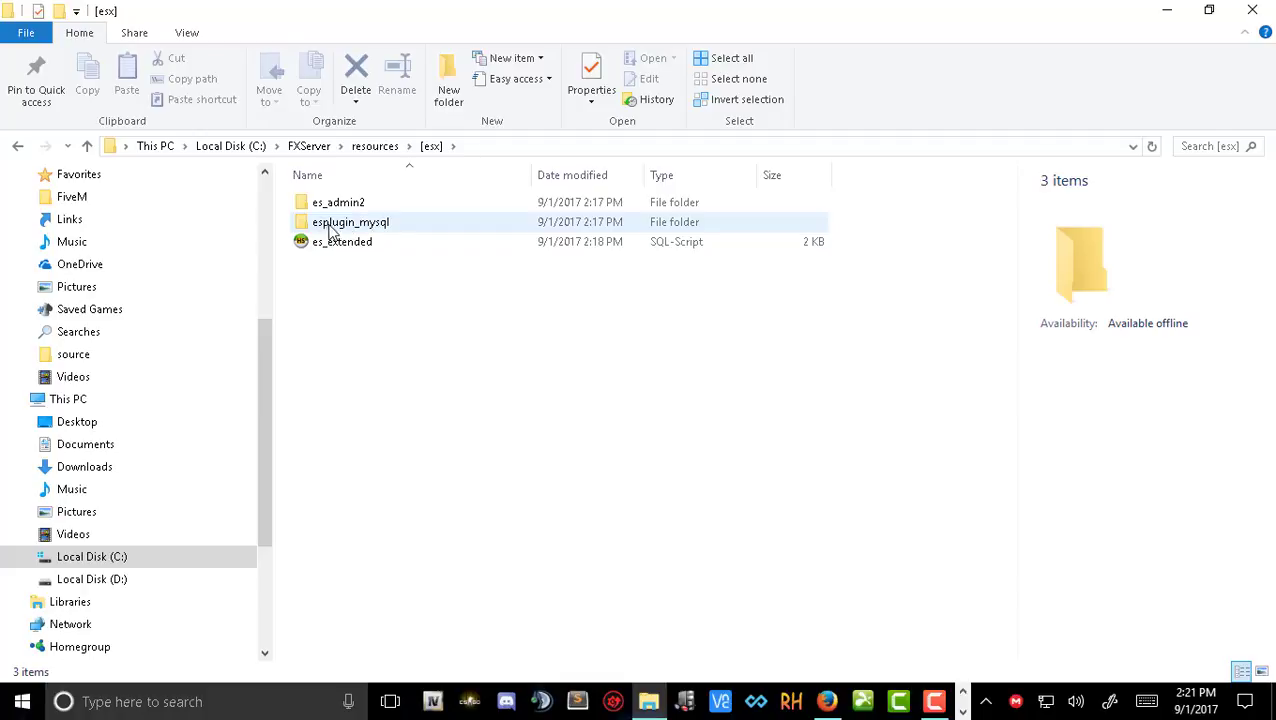
double_click(408, 229)
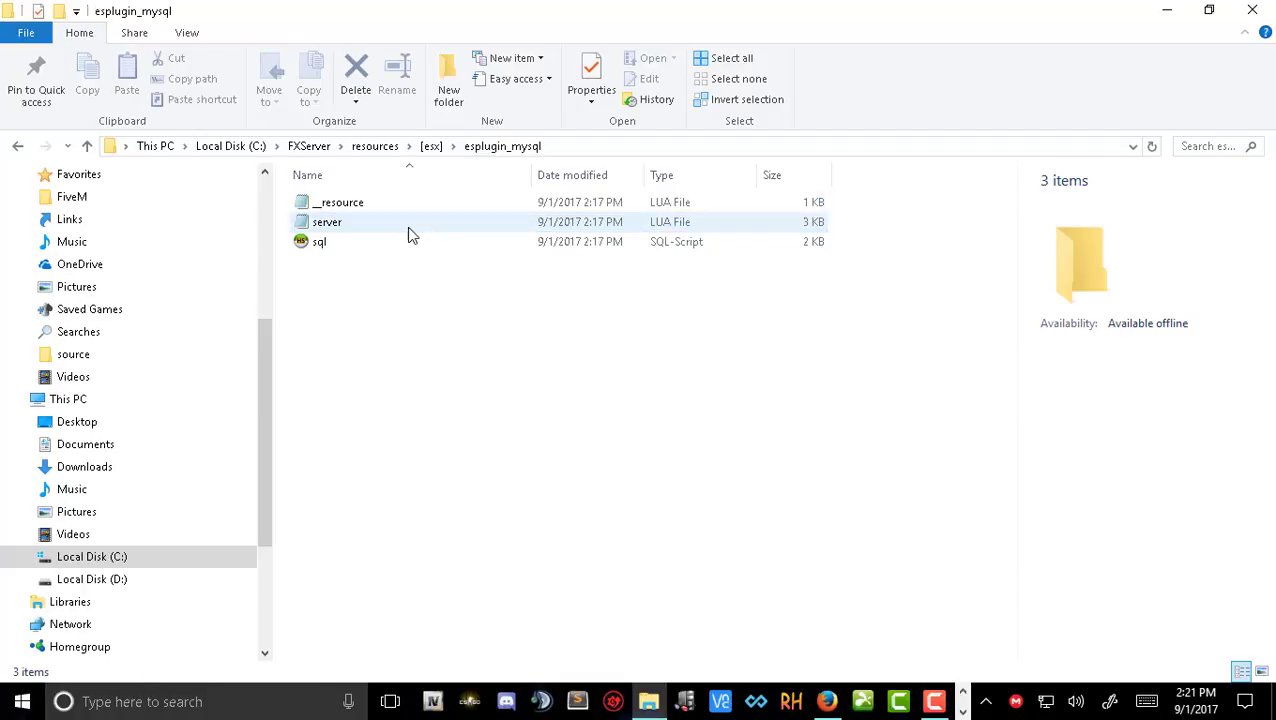
double_click(348, 250)
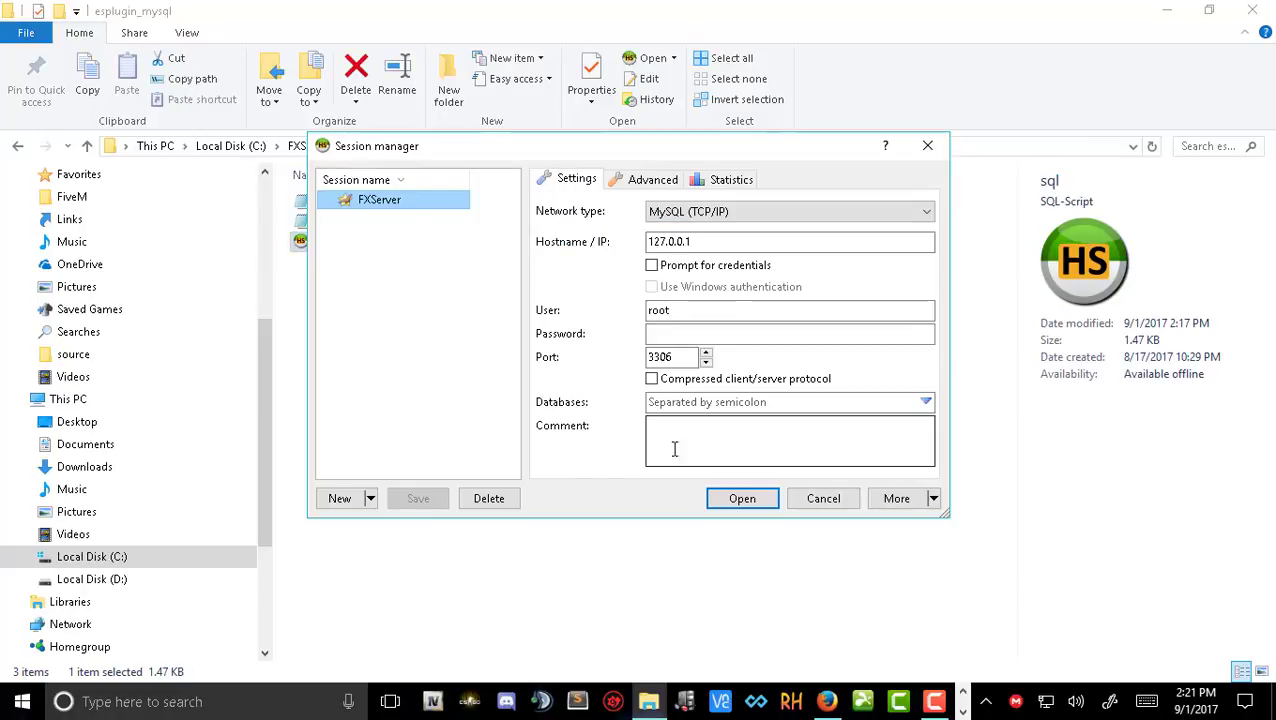
left_click(733, 502)
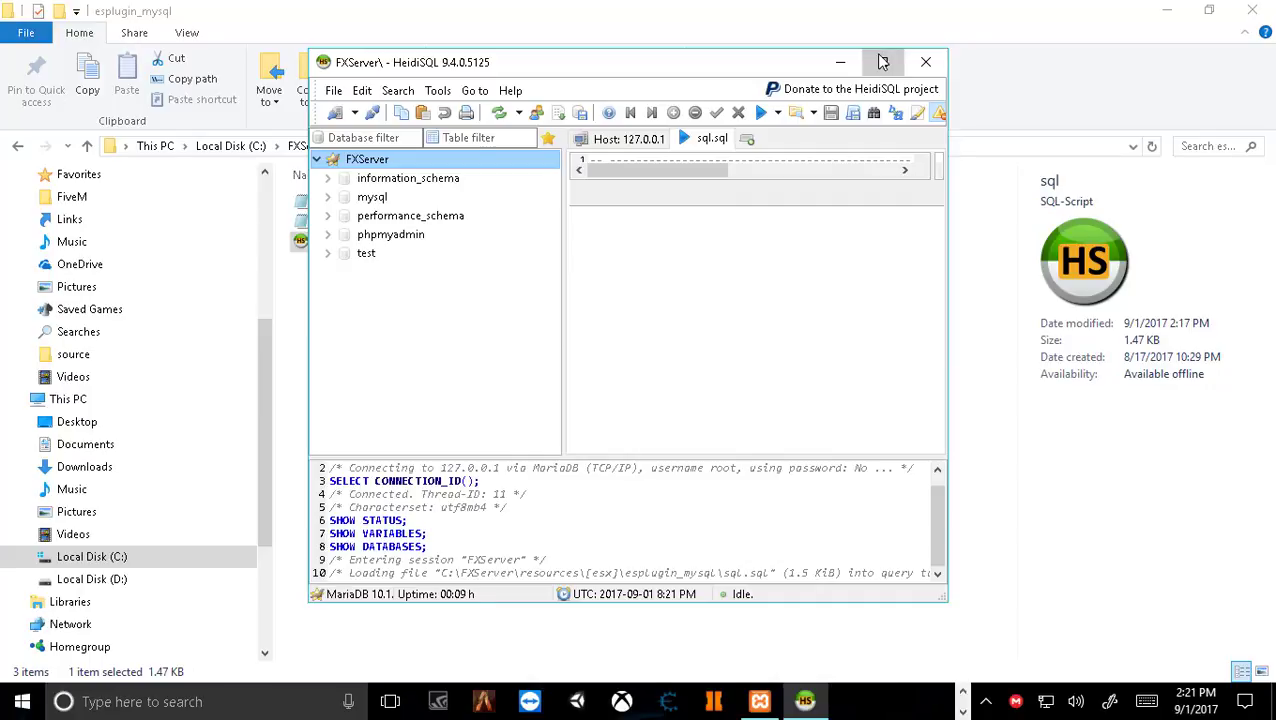
left_click(880, 61)
left_click_drag(590, 128, 584, 416)
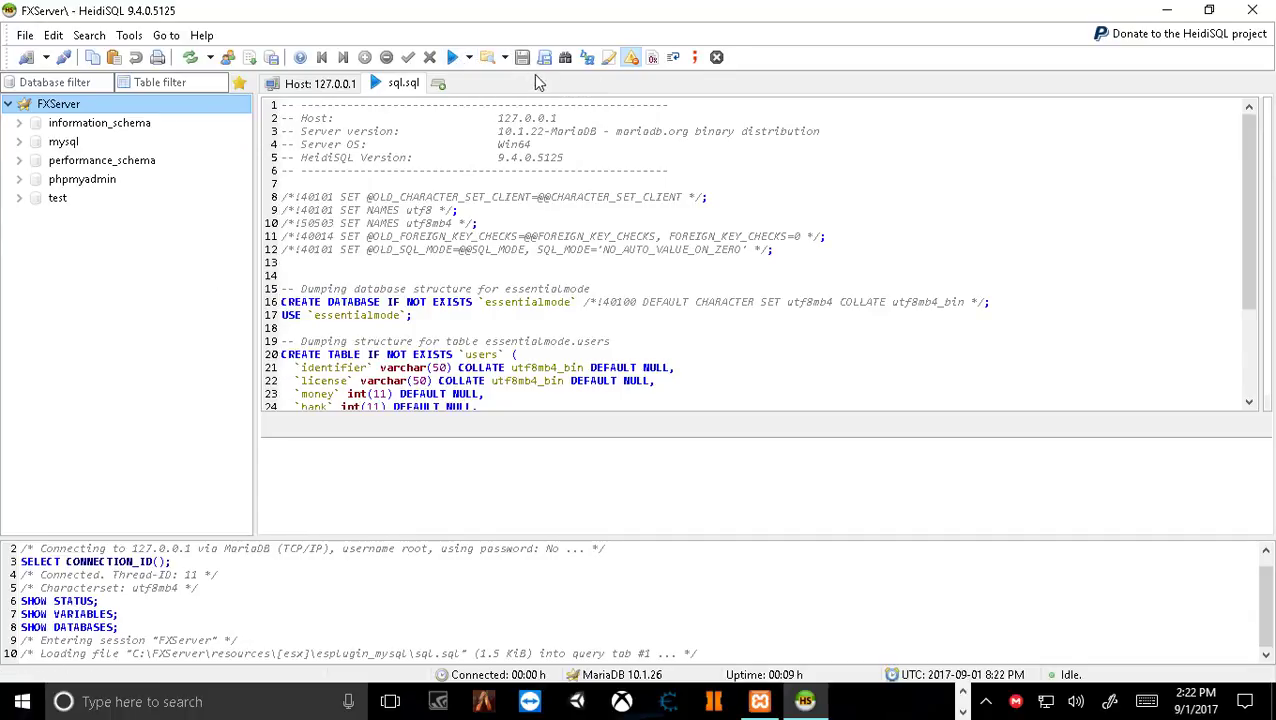
Run the sql.sql script, refresh the database list, and check the tables of the essentialmode database.
left_click(453, 58)
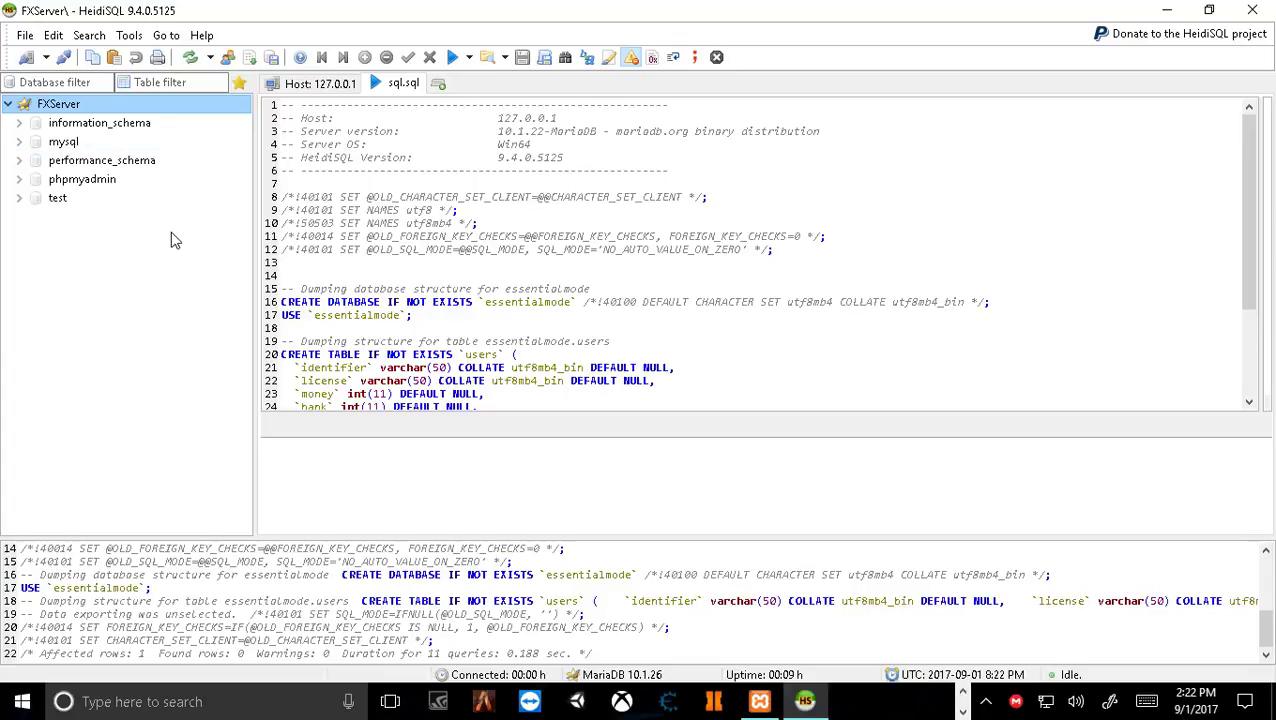
left_click(194, 57)
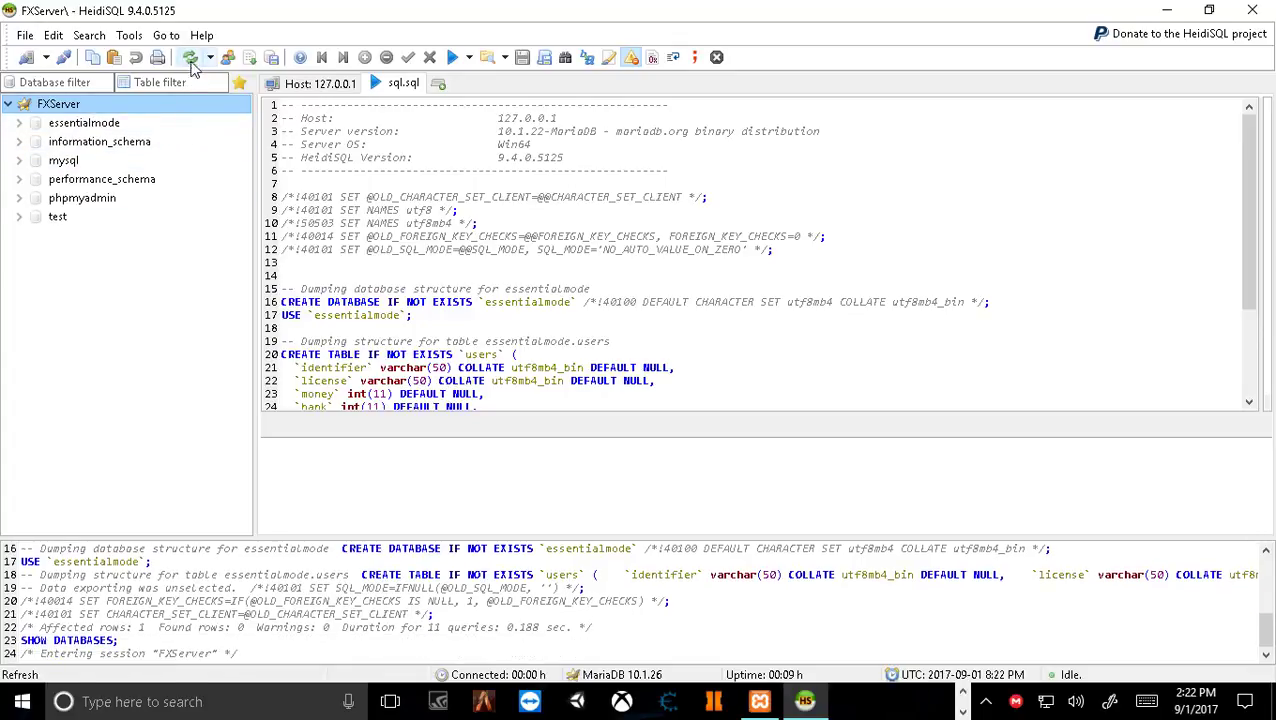
left_click(19, 123)
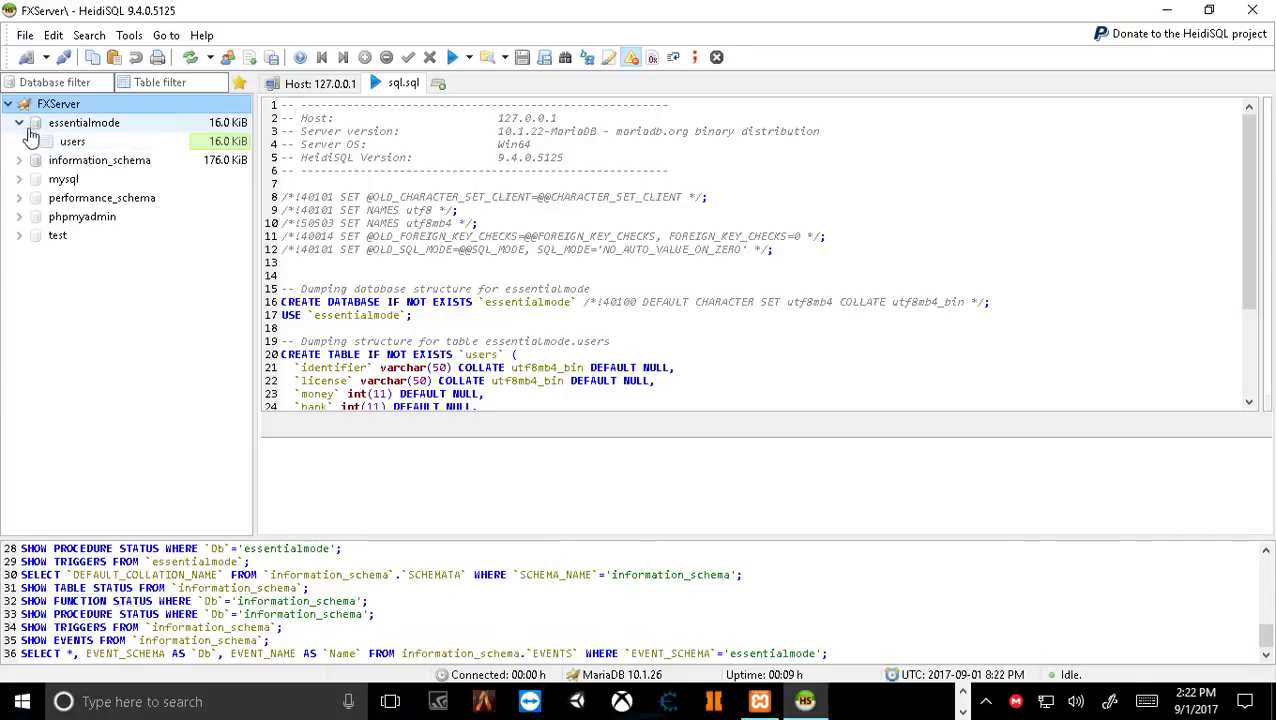
left_click(19, 123)
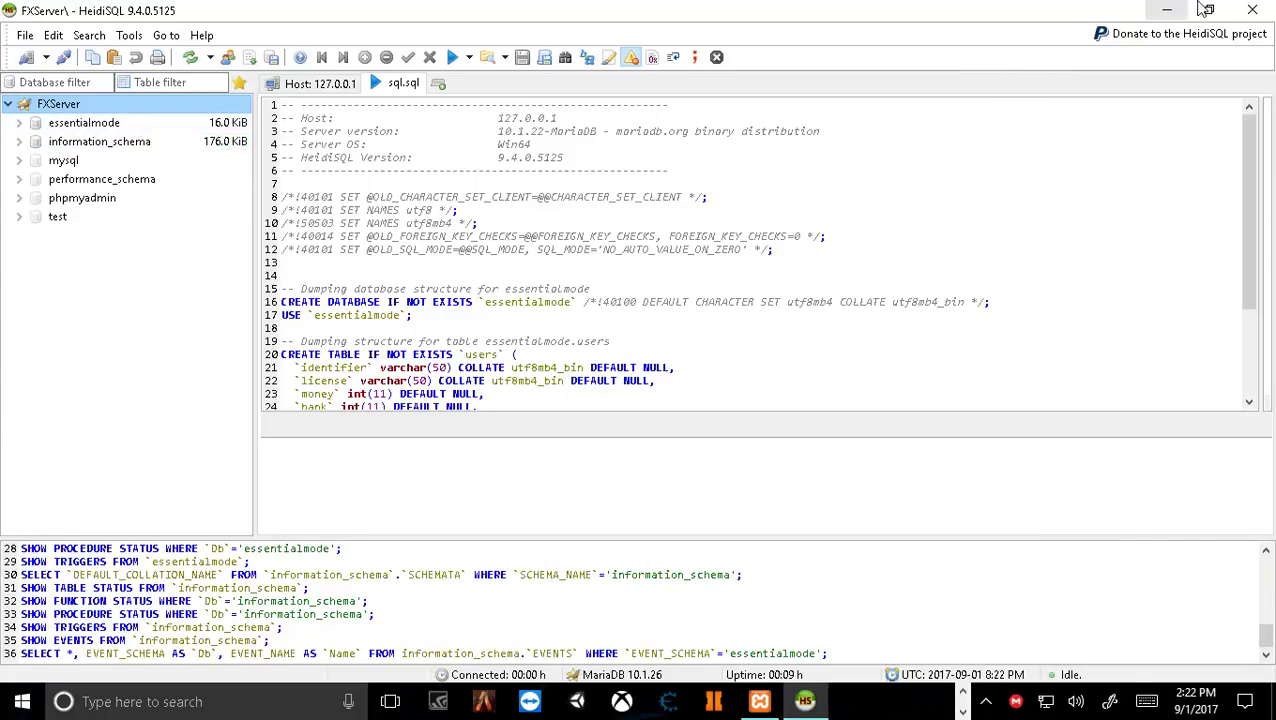
Close the current HeidiSQL window and open the es_extended script from C:\FXServer\resources\[esx] in HeidiSQL with the FXServer session.
left_click(1252, 10)
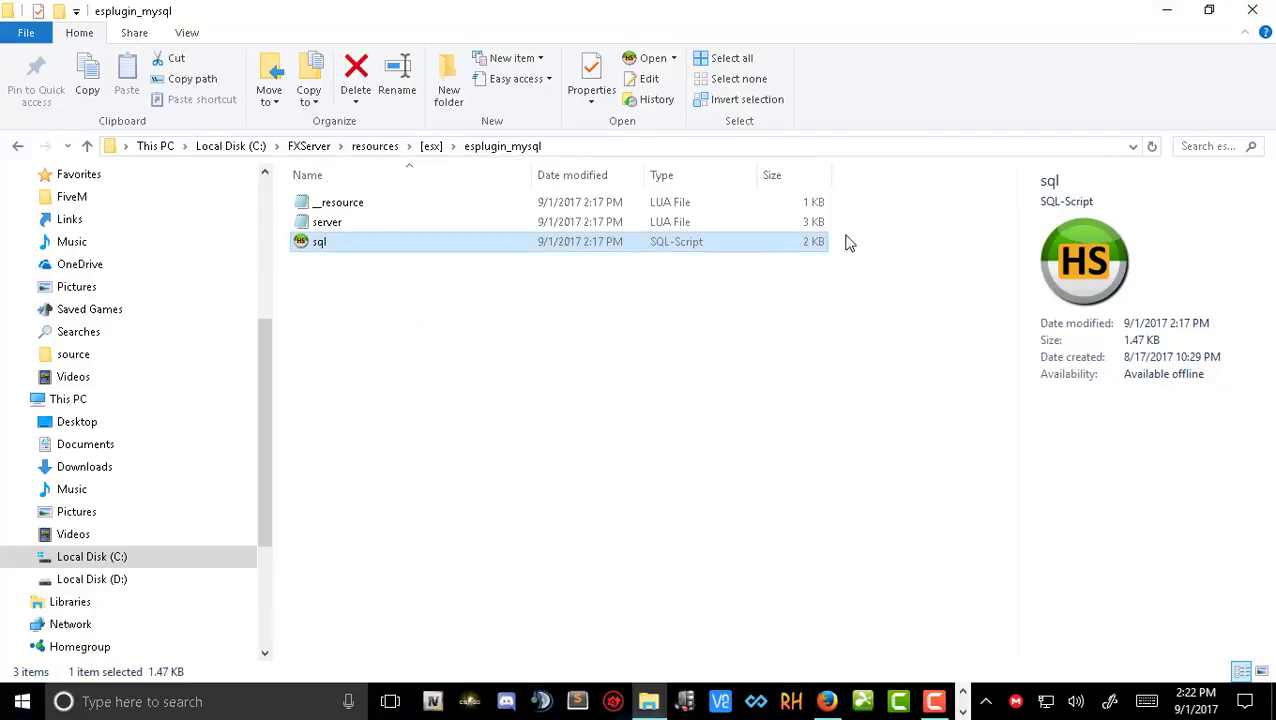
left_click(431, 146)
left_click(375, 146)
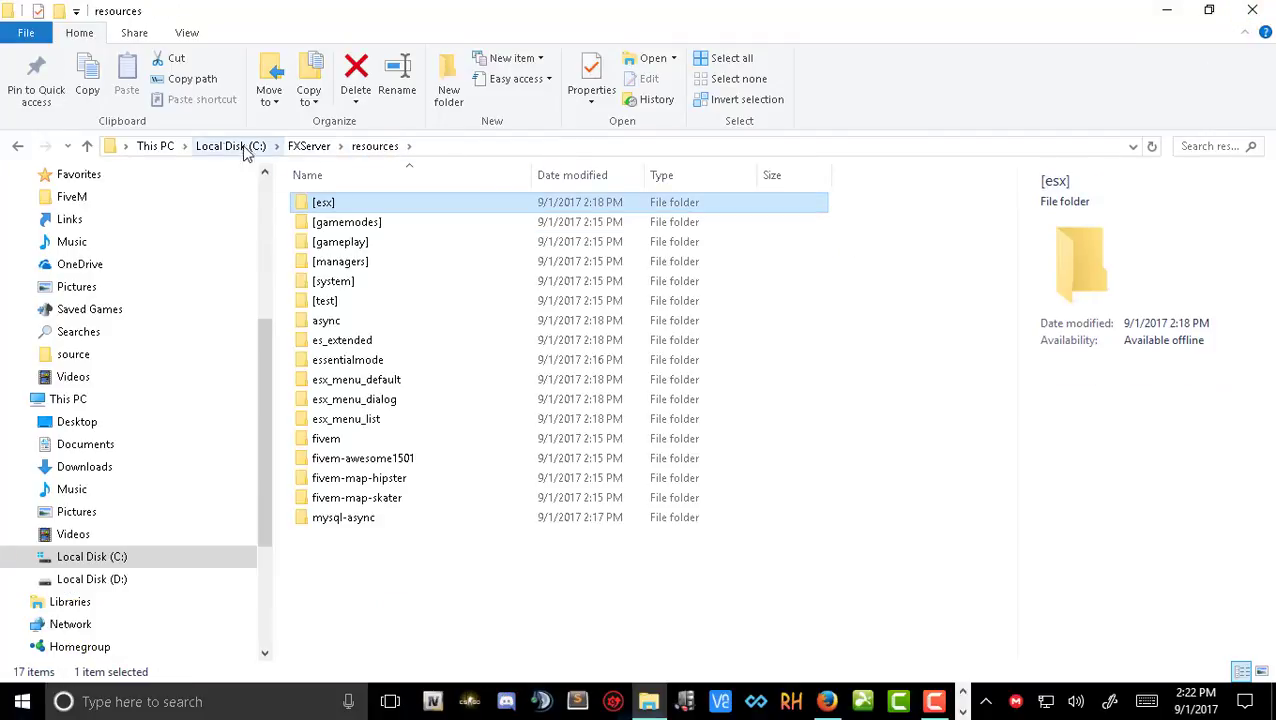
left_click(231, 146)
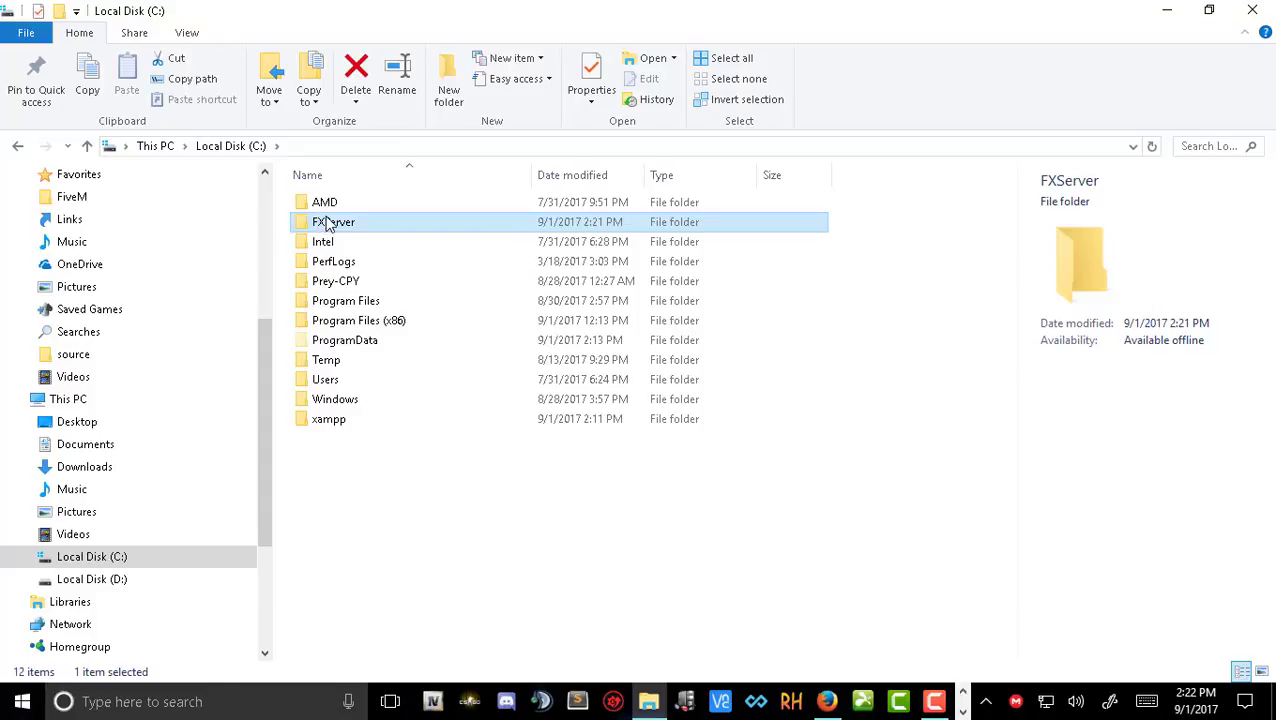
double_click(341, 228)
double_click(370, 222)
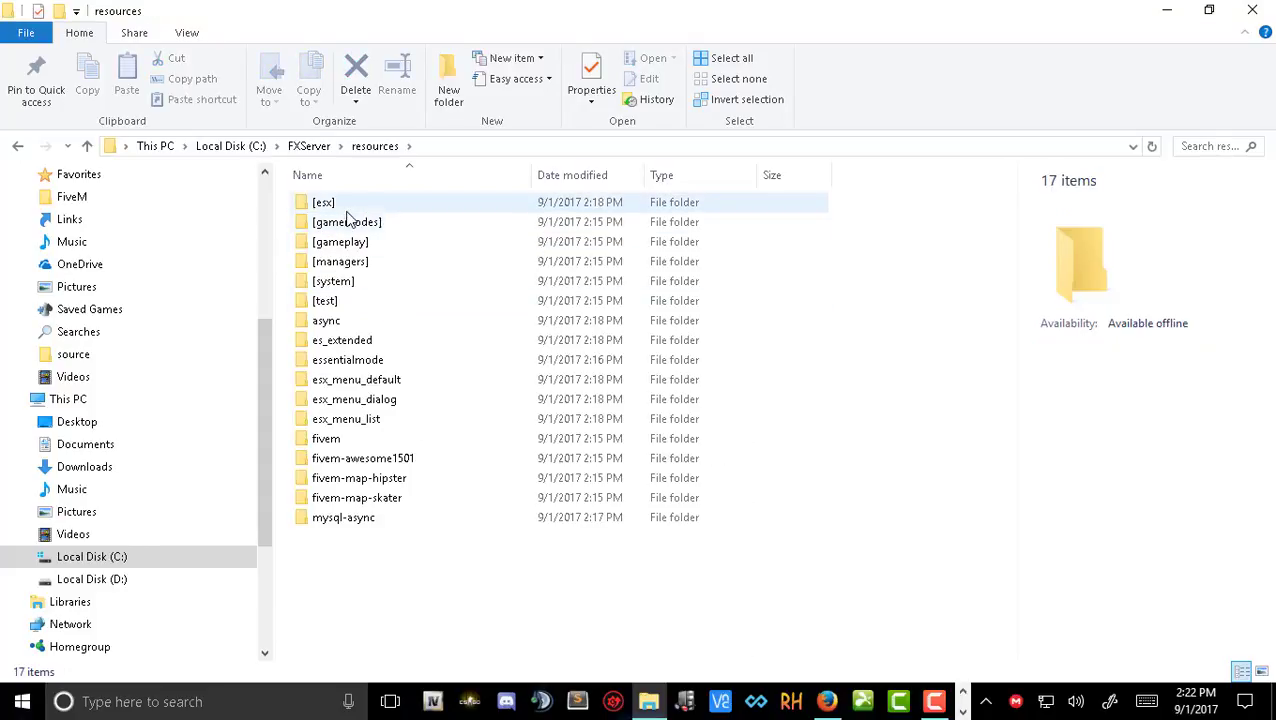
double_click(345, 205)
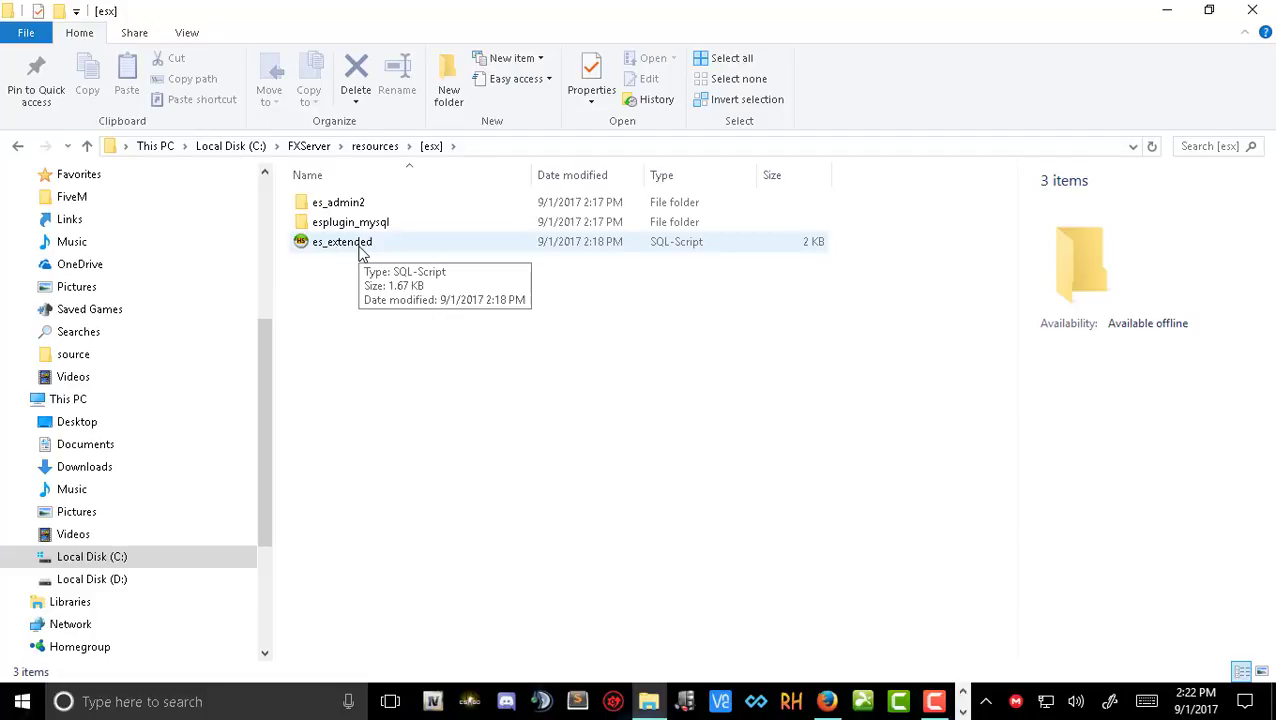
left_click(362, 253)
double_click(362, 253)
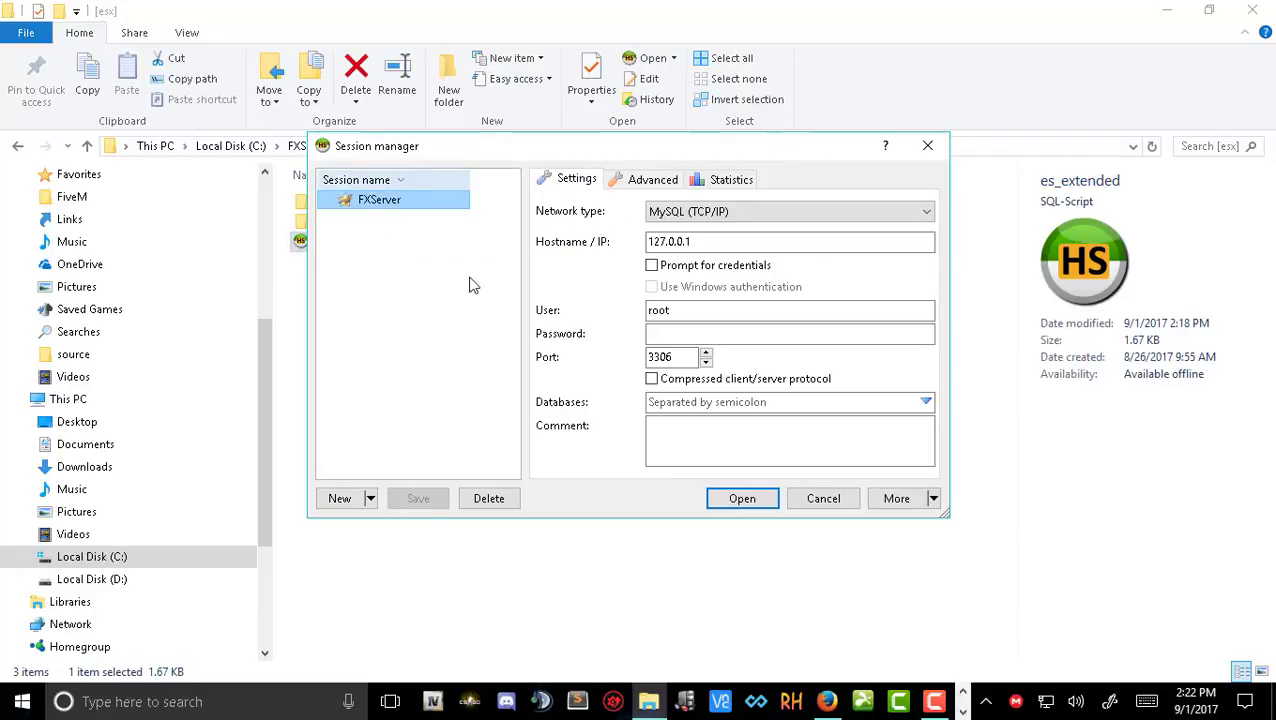
left_click(742, 499)
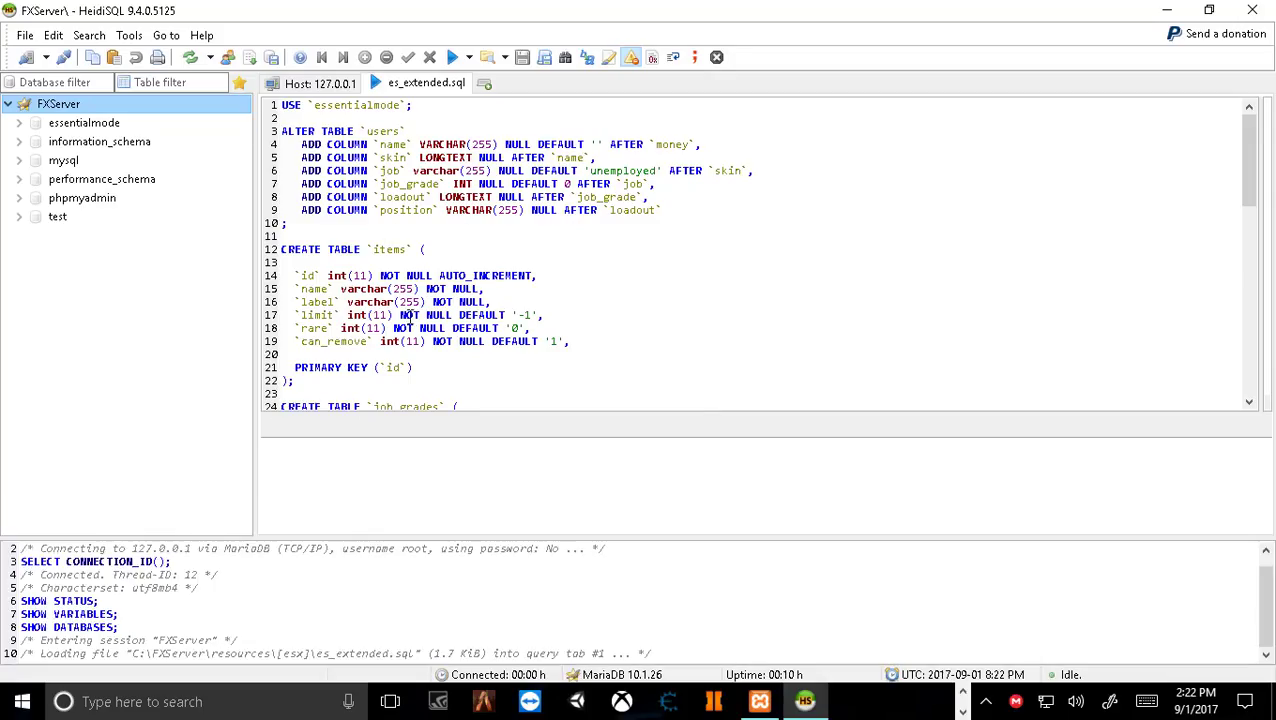
Execute the es_extended.sql script, review its statements in the query editor, and leave HeidiSQL.
left_click_drag(1249, 195, 1256, 324)
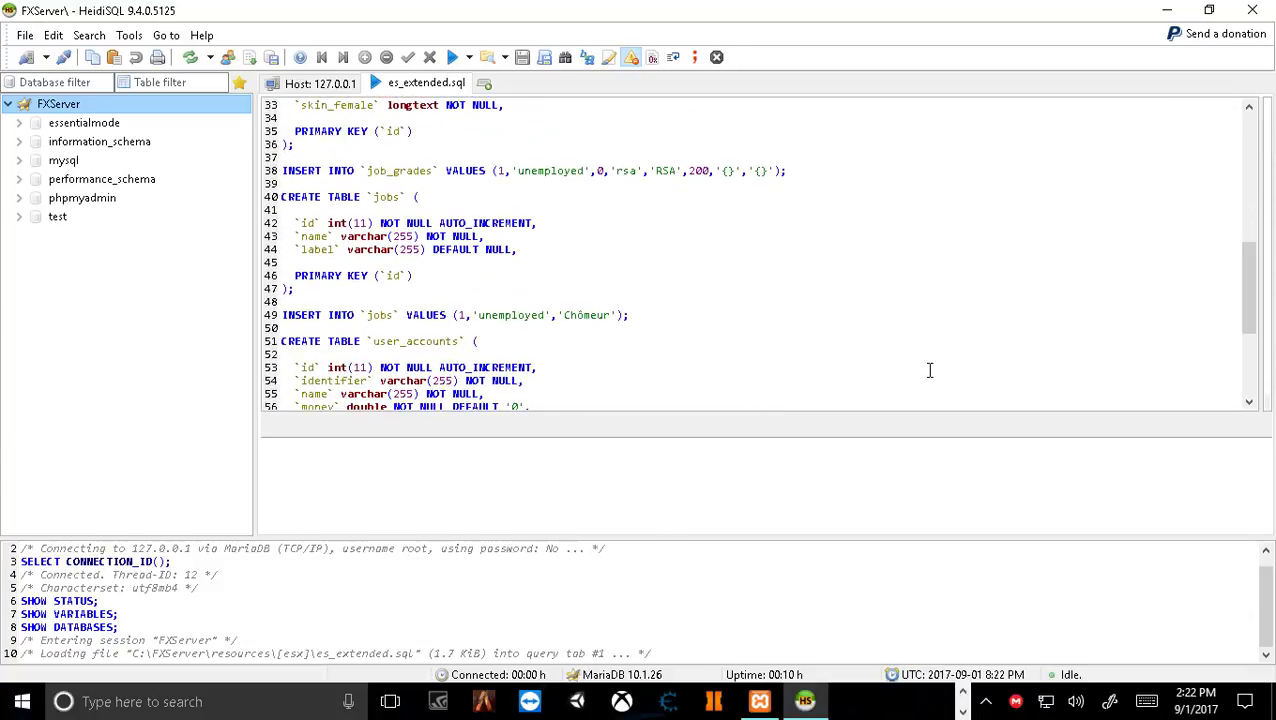
left_click_drag(1248, 270, 1245, 120)
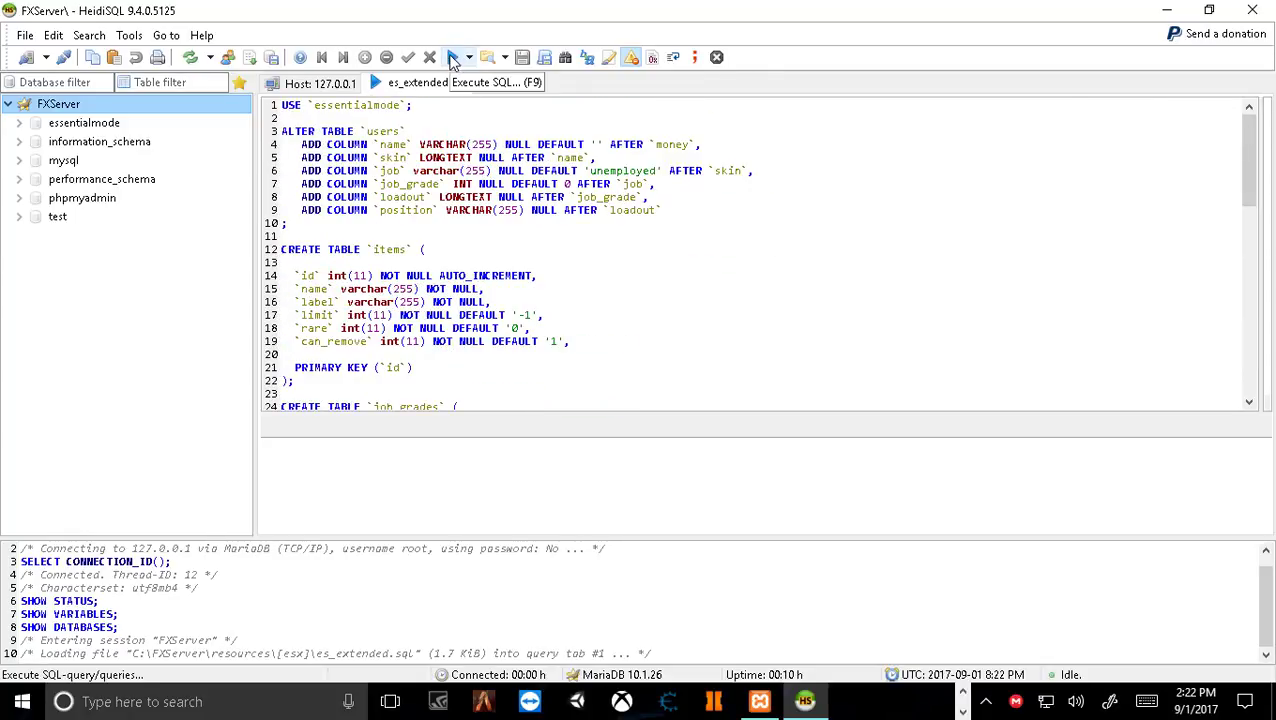
left_click(452, 58)
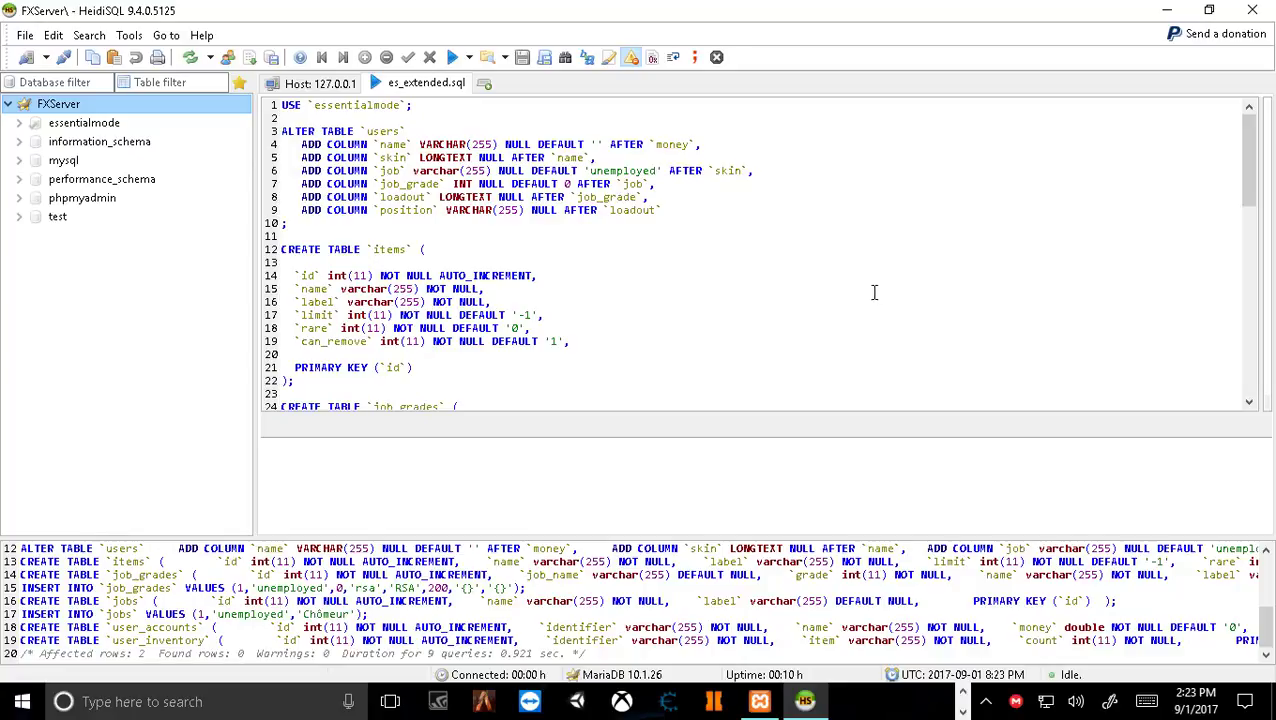
left_click_drag(1248, 185, 1250, 407)
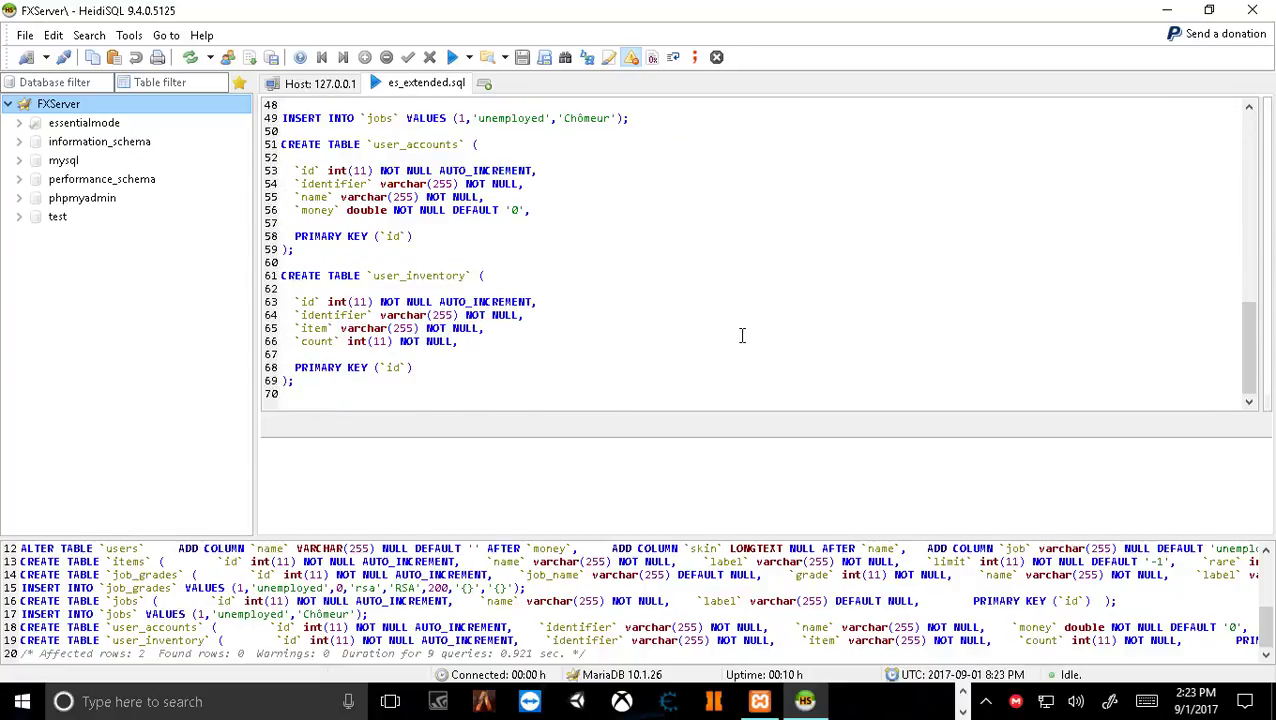
left_click_drag(1254, 338, 1256, 125)
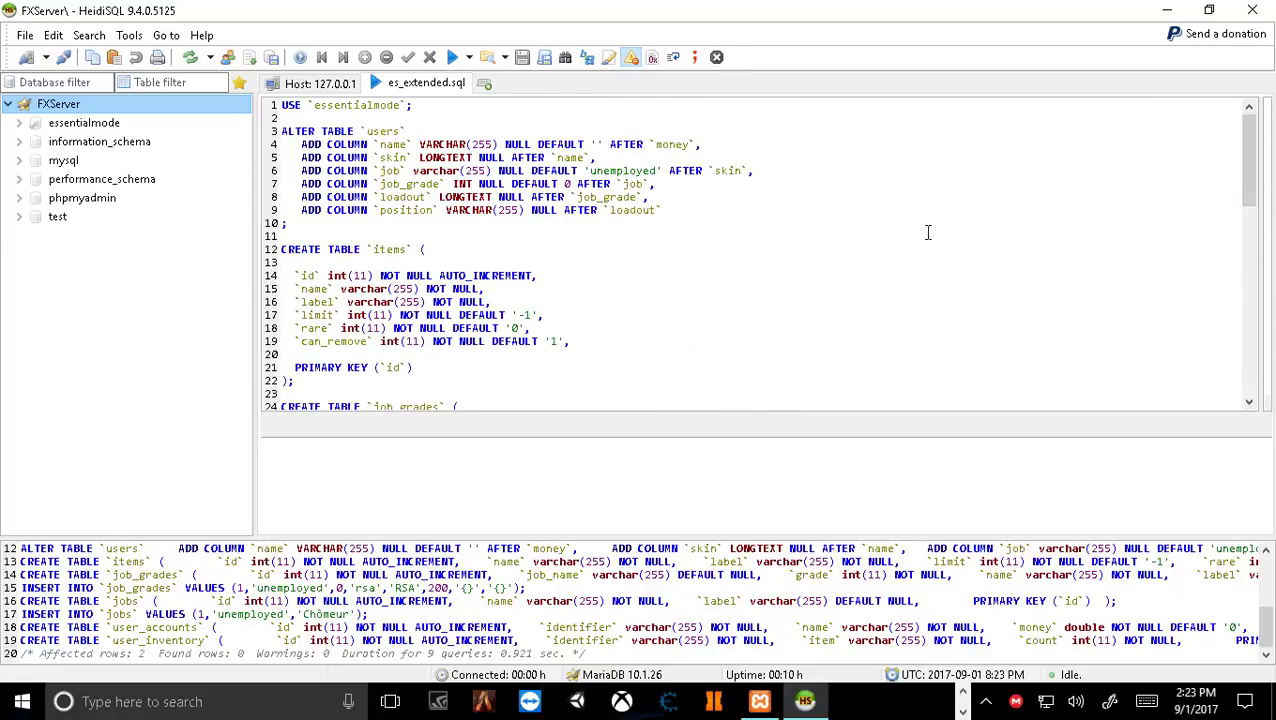
left_click(1168, 9)
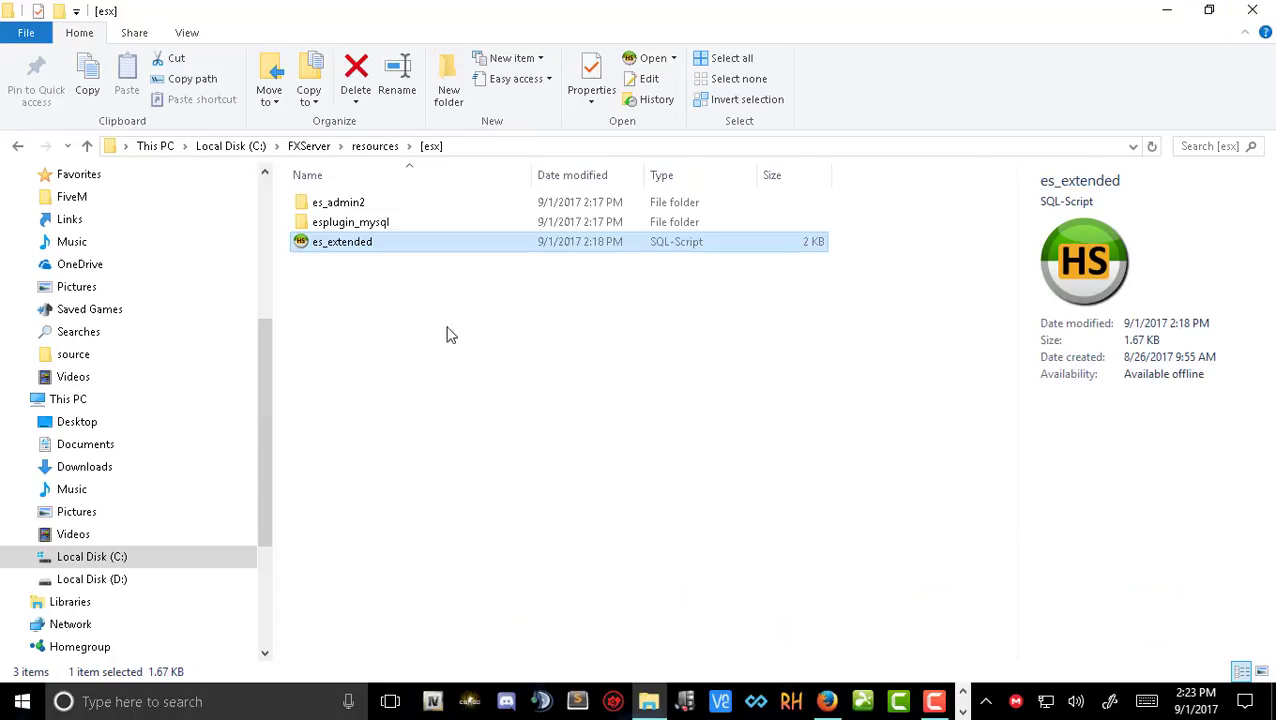
Close the FXServer folder window and rename the start script's desktop shortcut as Server.
left_click(322, 146)
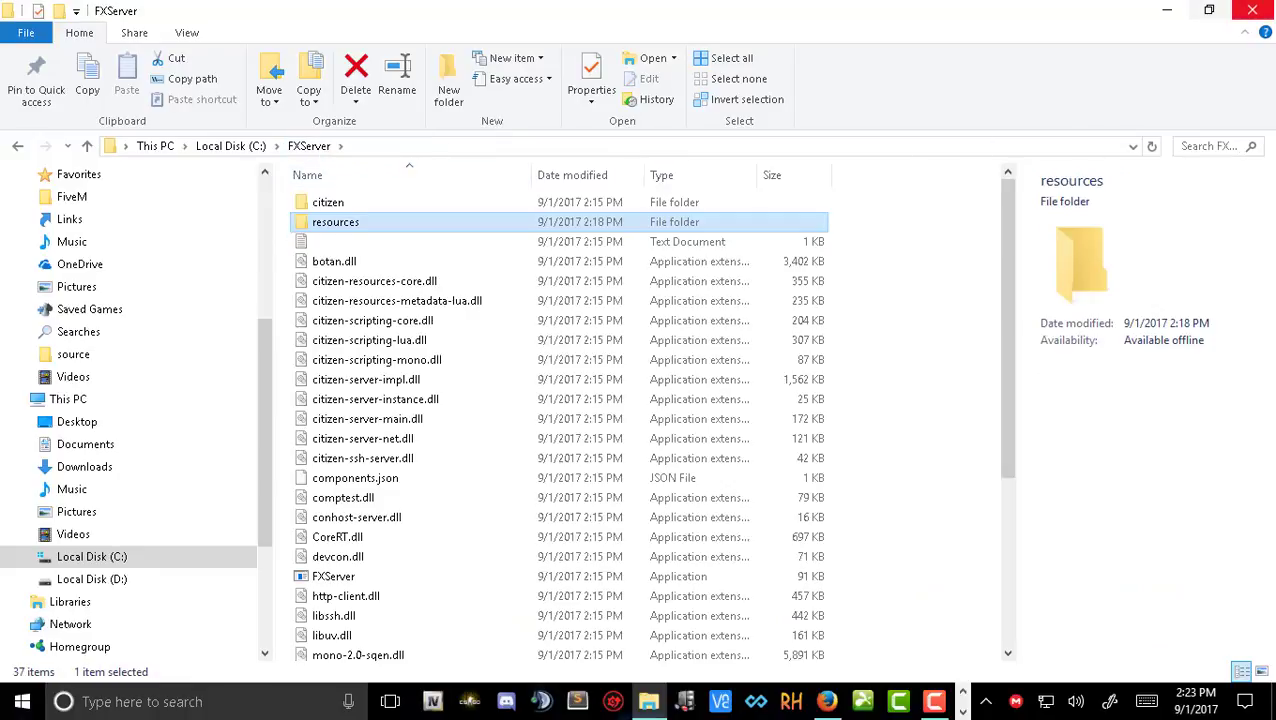
left_click(1255, 9)
left_click_drag(649, 212, 975, 120)
left_click(927, 189)
left_click(30, 32)
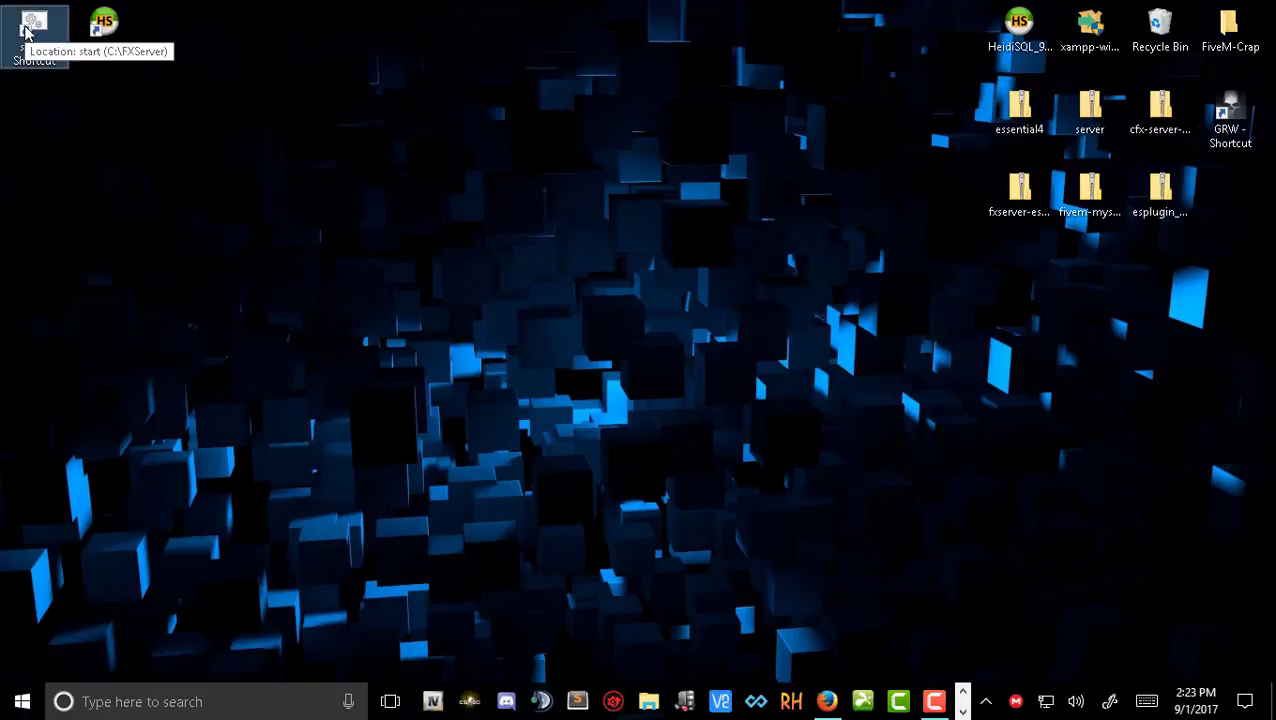
right_click(27, 32)
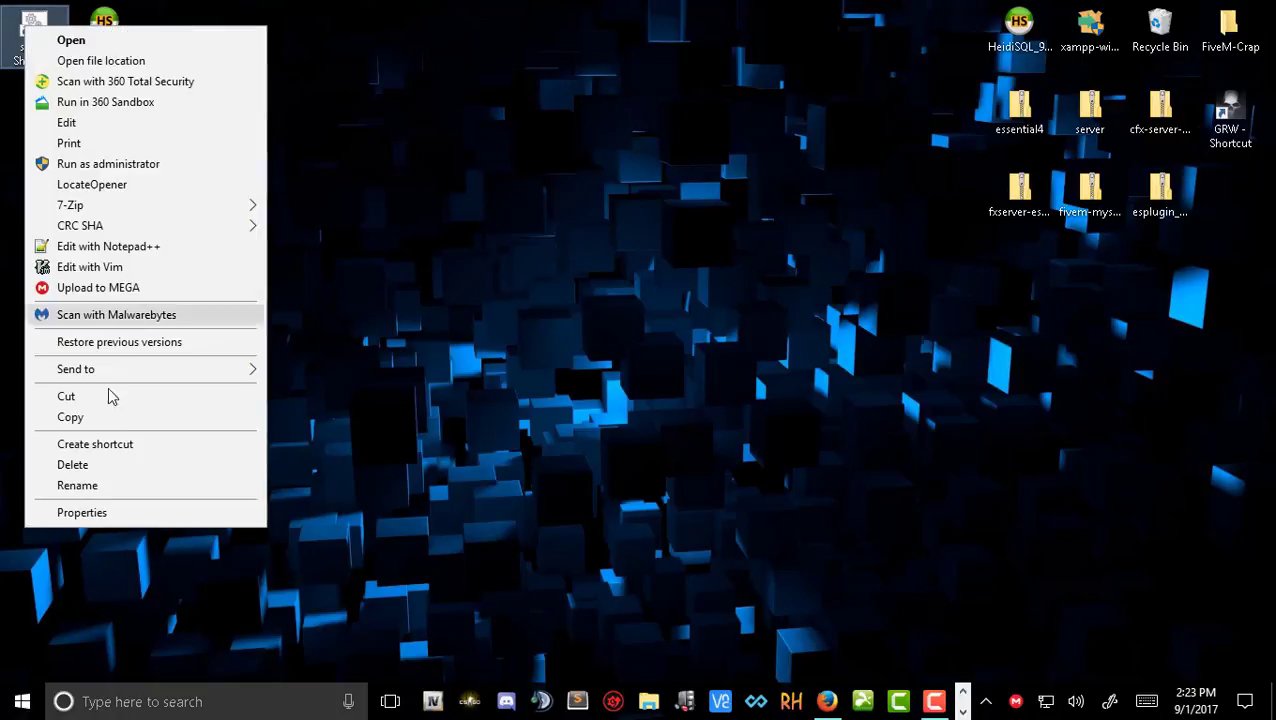
left_click(120, 484)
type("s")
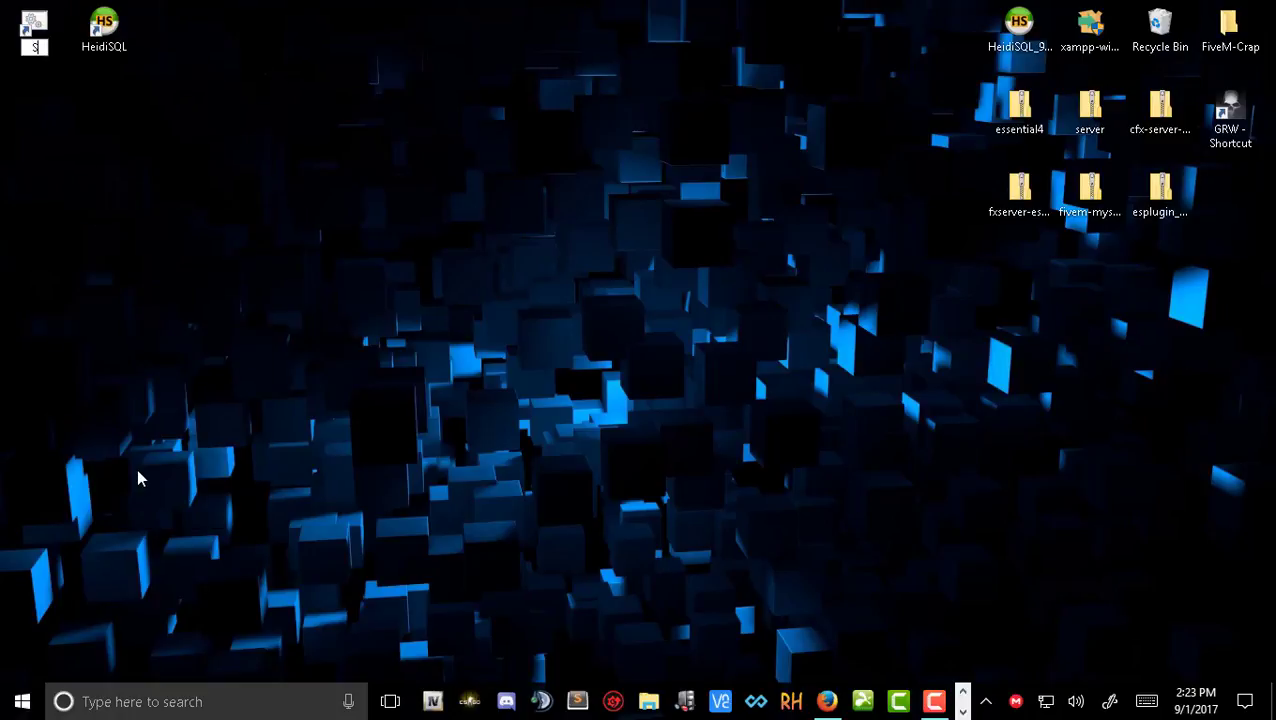
type("erver")
key("Return")
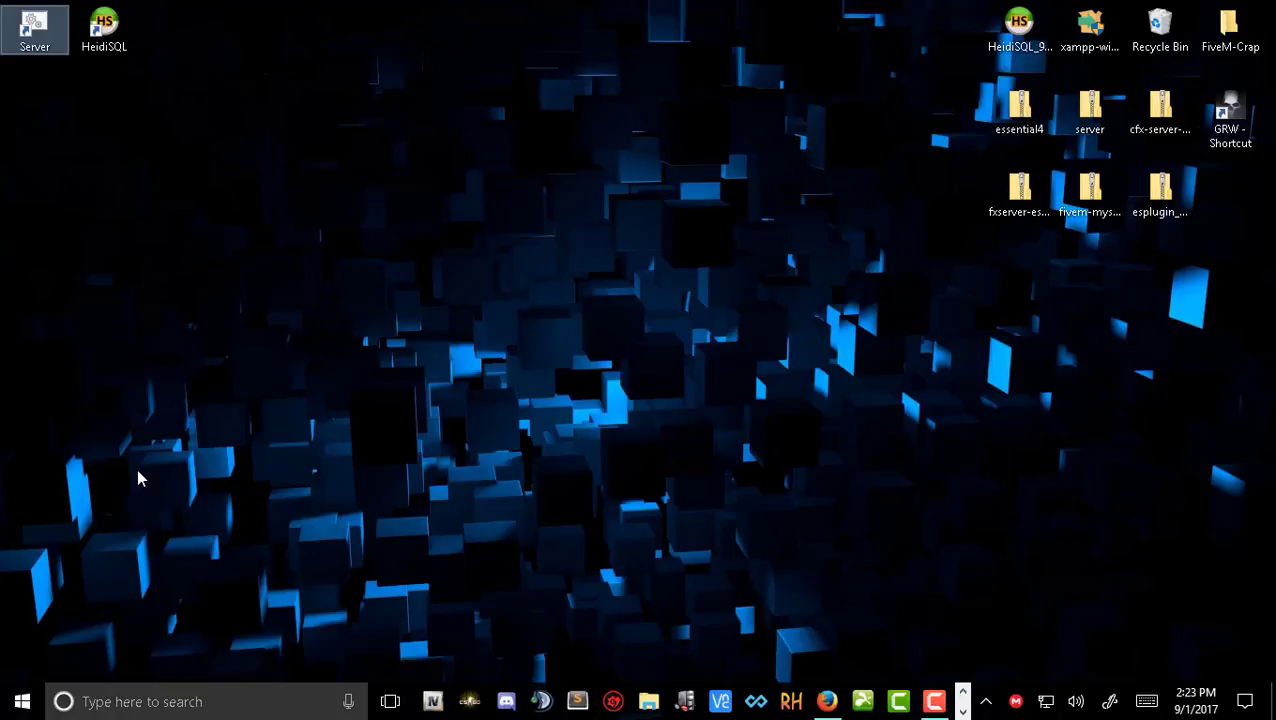
Launch the server from its desktop shortcut, check the startup log for errors and started resources, and minimize the console.
double_click(30, 28)
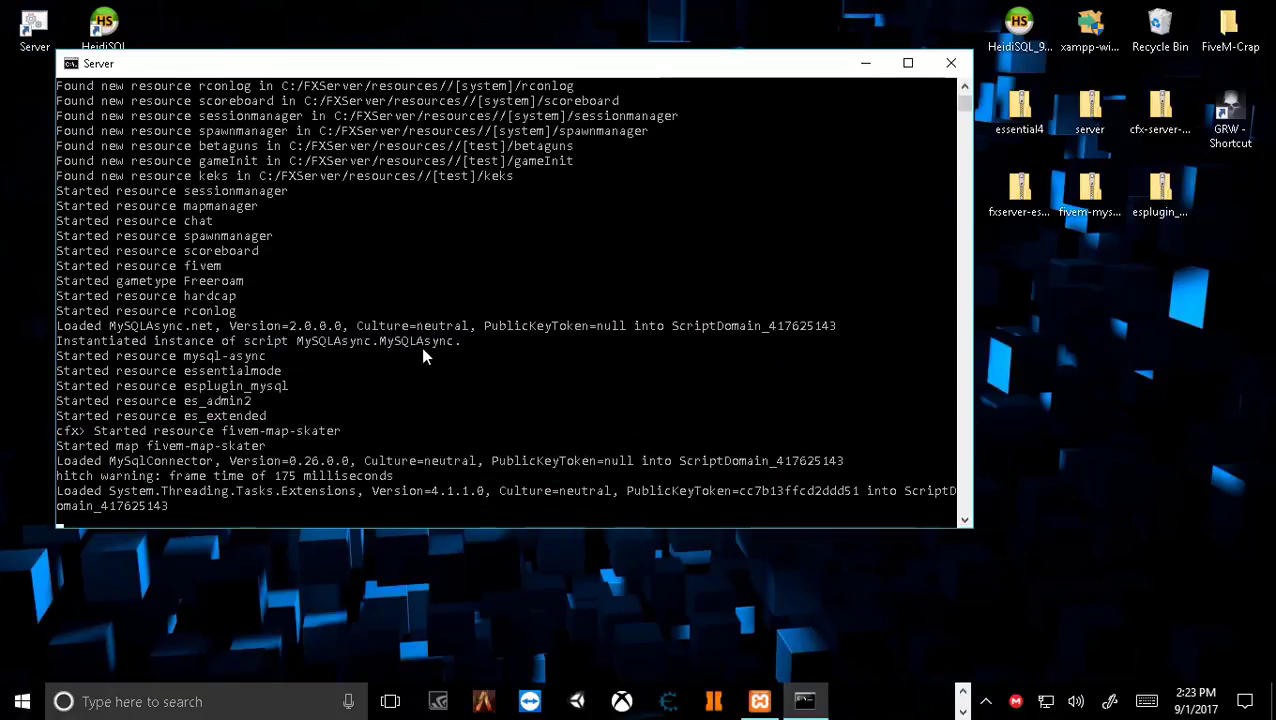
scroll(457, 406, "up", 15)
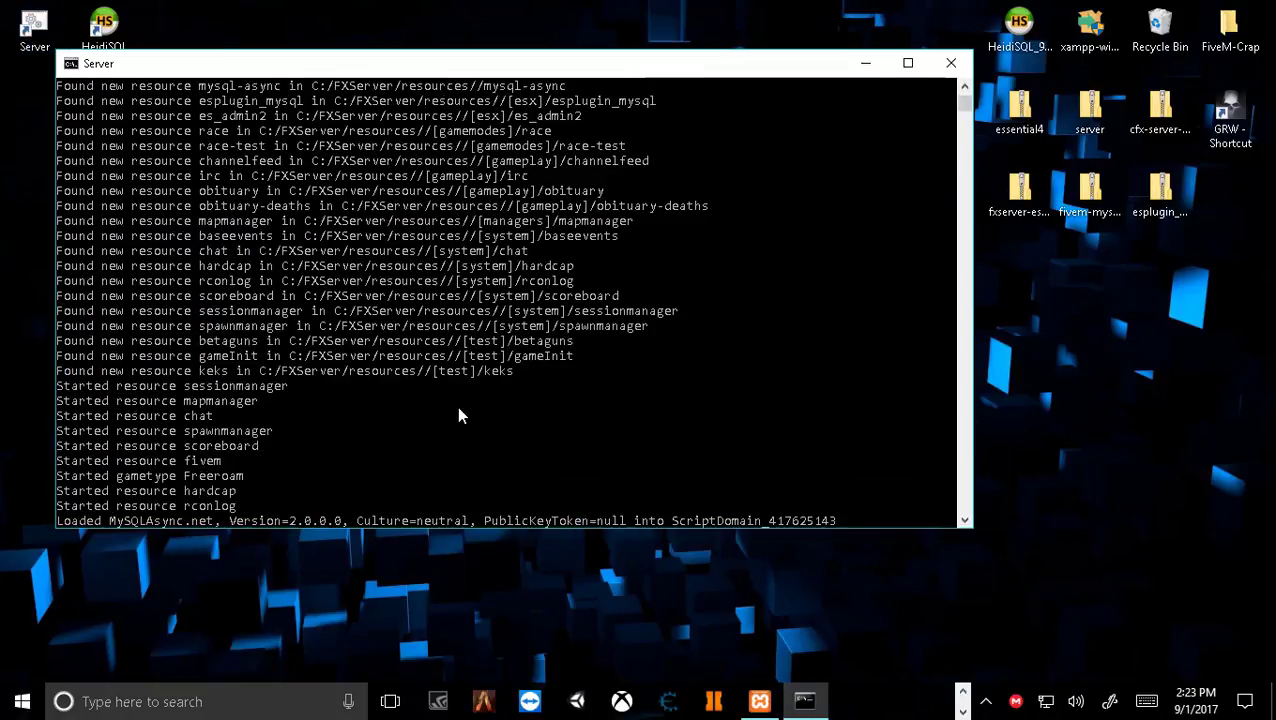
scroll(406, 347, "down", 15)
scroll(406, 347, "up", 15)
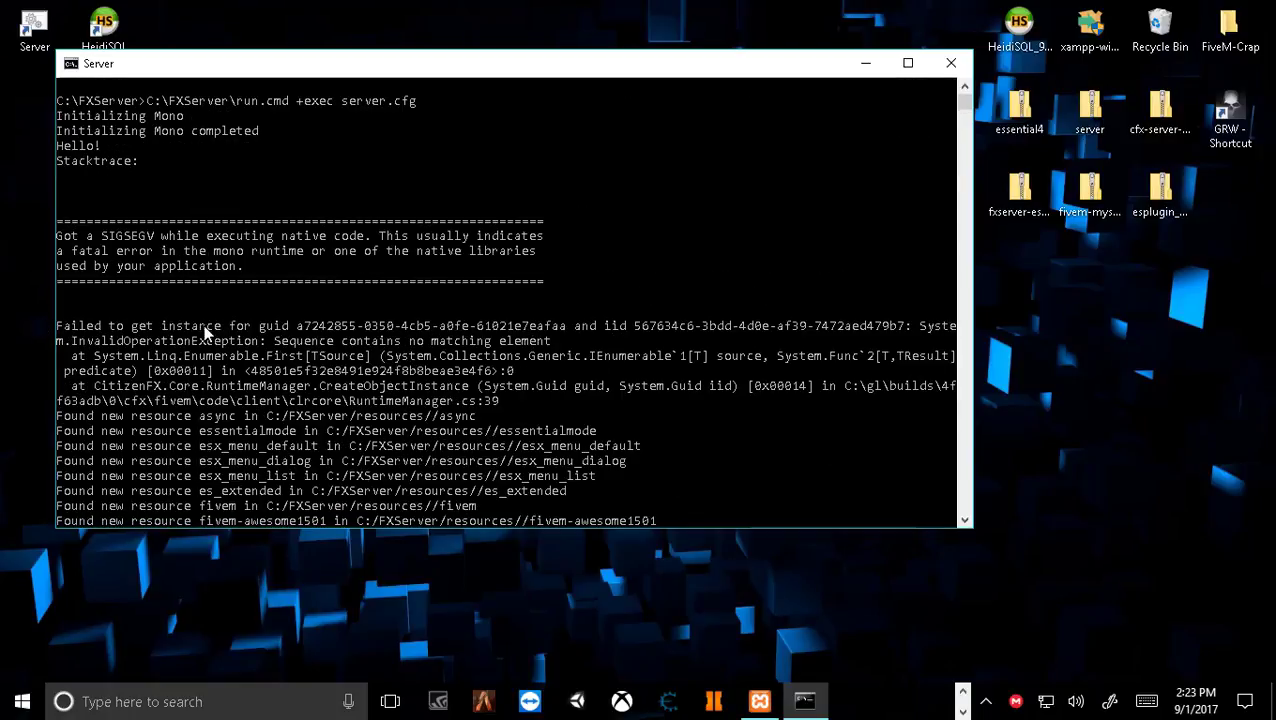
scroll(590, 342, "down", 15)
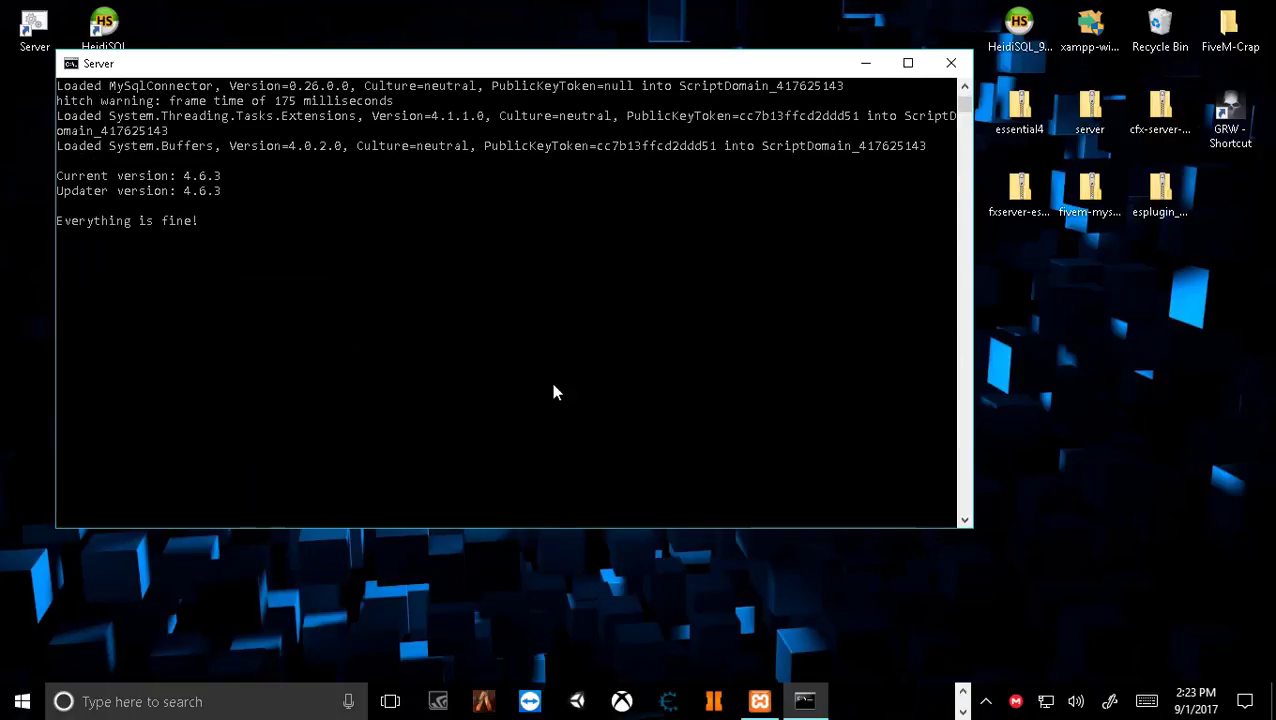
scroll(550, 396, "up", 3)
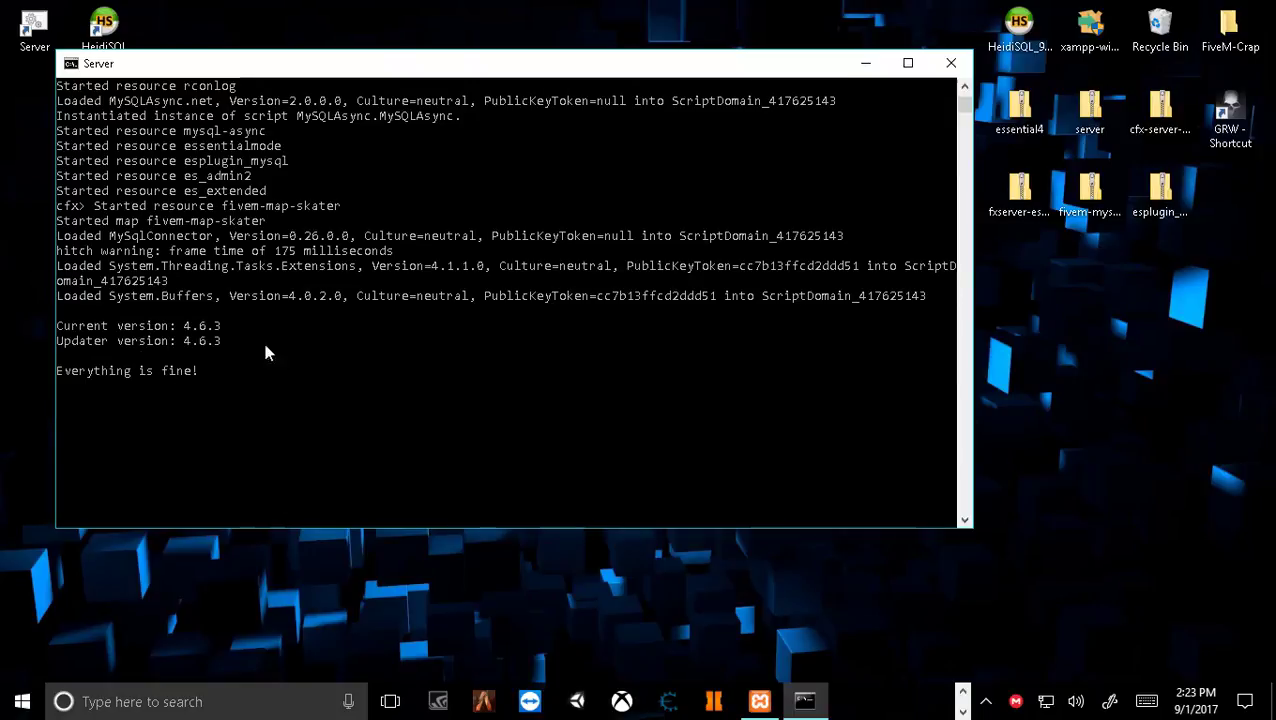
left_click(863, 64)
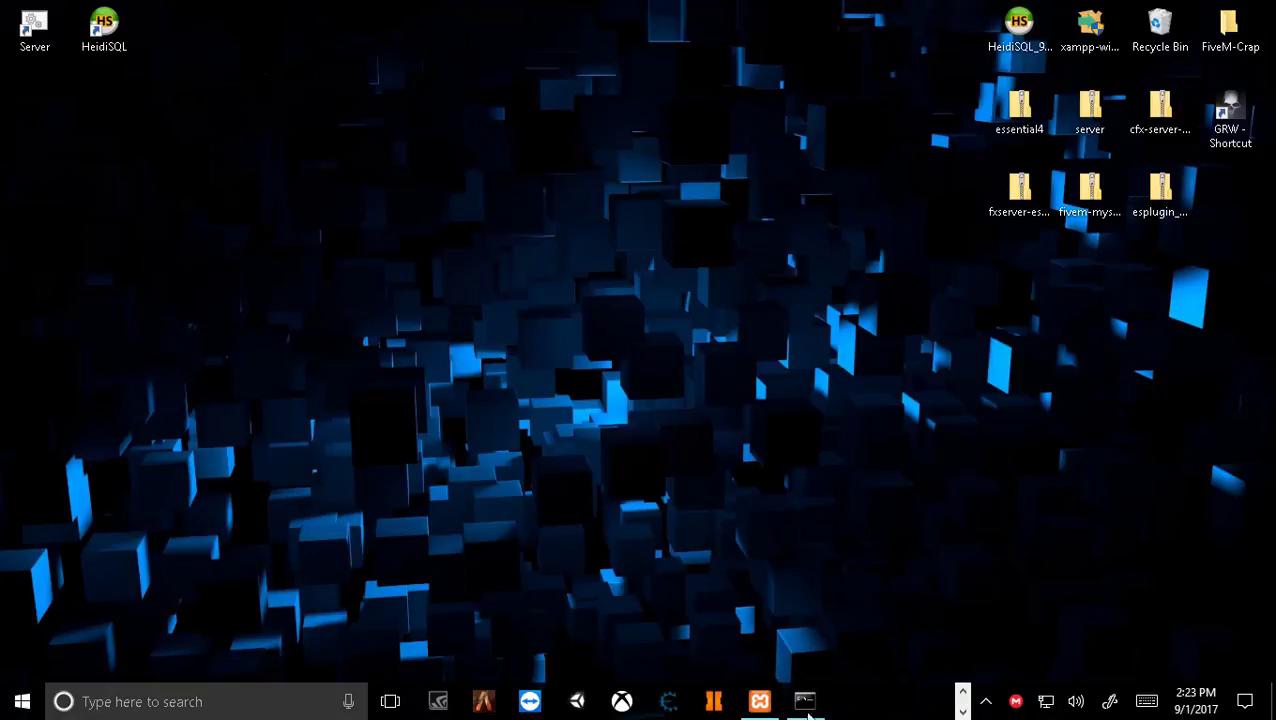
Launch FiveM and connect directly to the ESX TEST server at localhost.
left_click(488, 706)
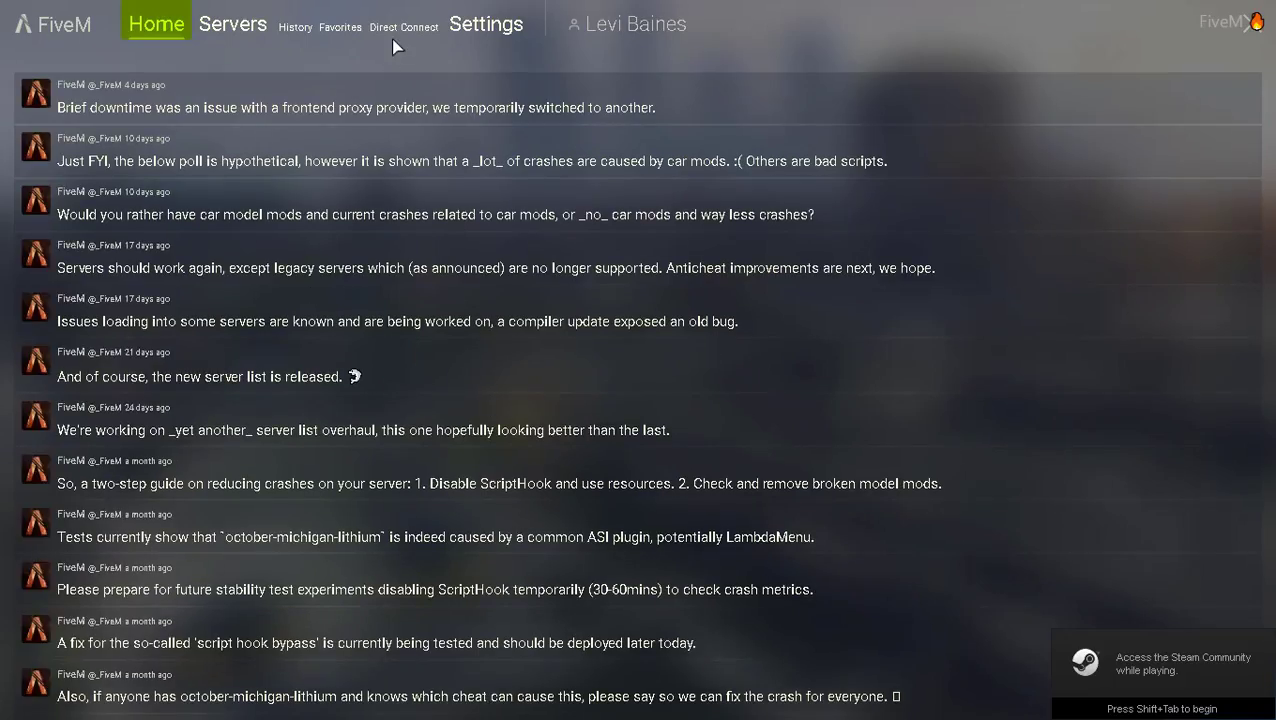
left_click(265, 24)
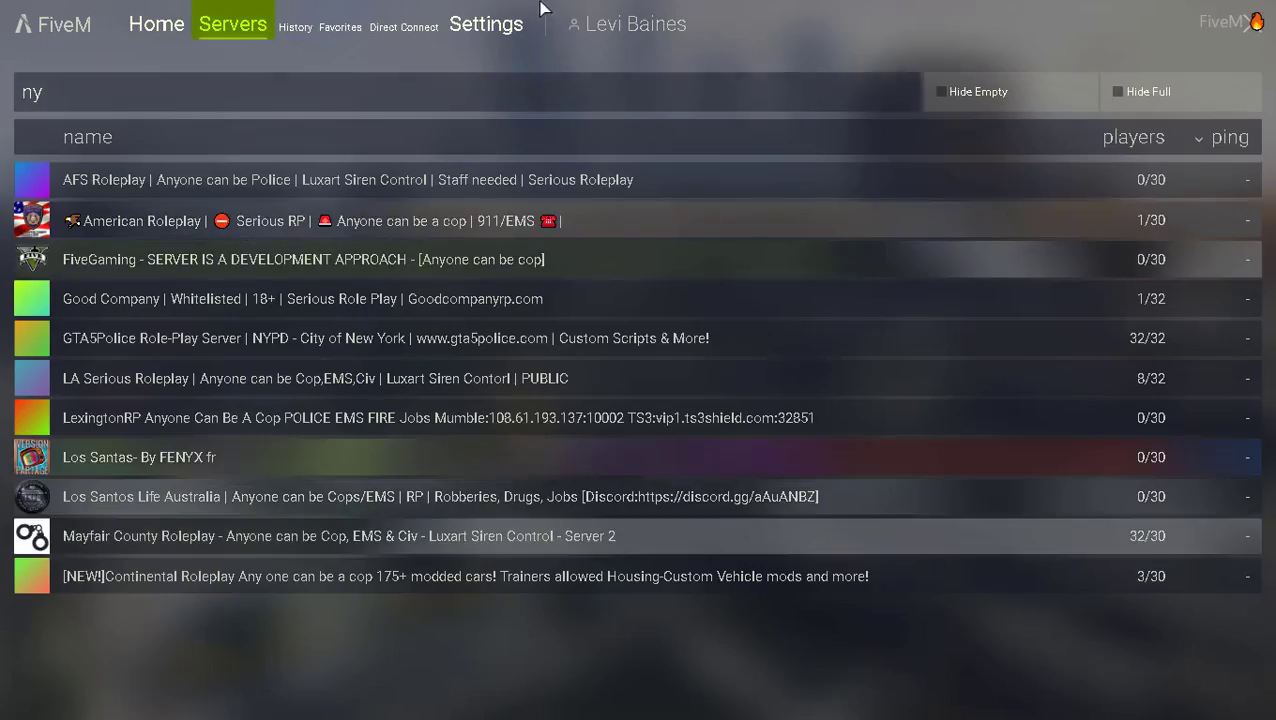
left_click(428, 30)
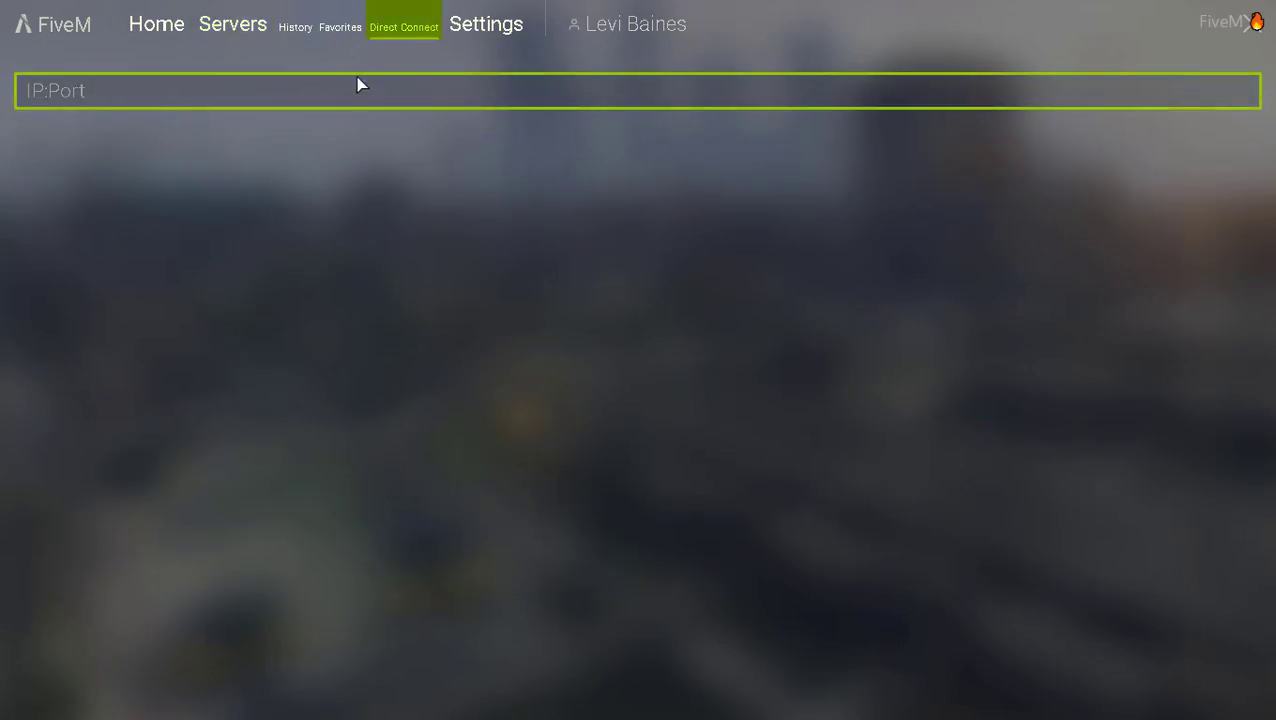
type("loc")
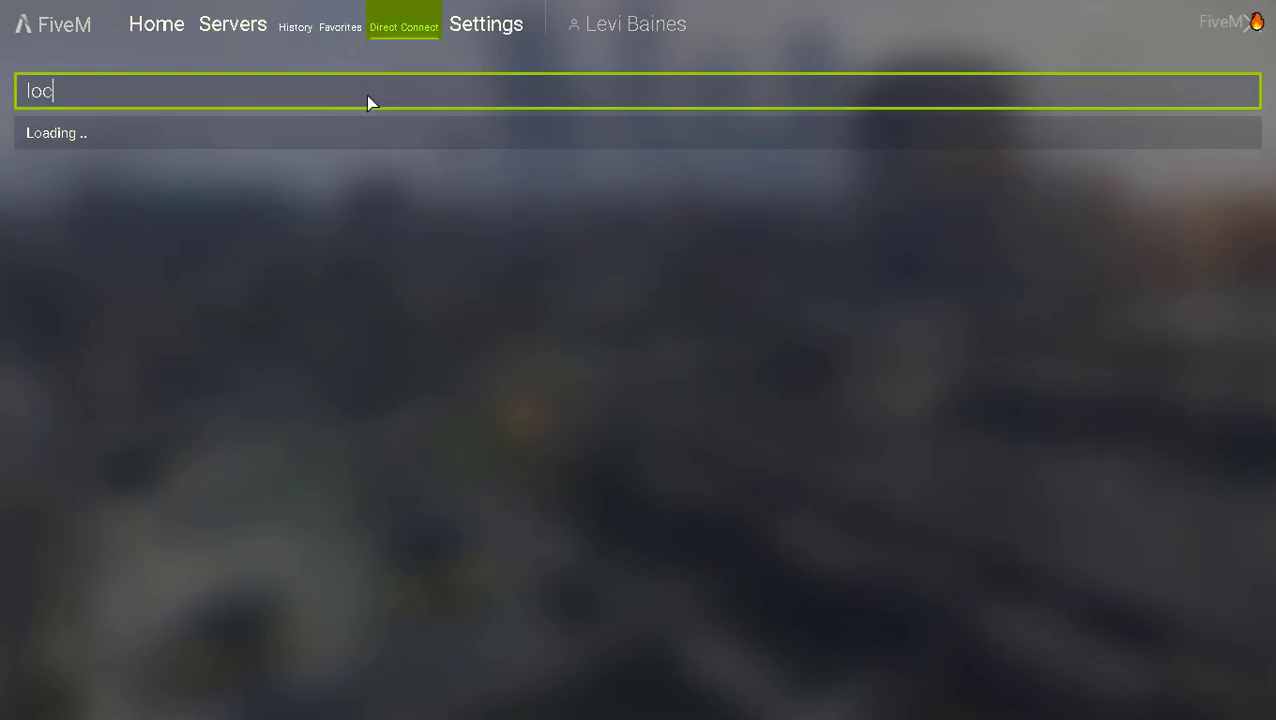
type("alhost")
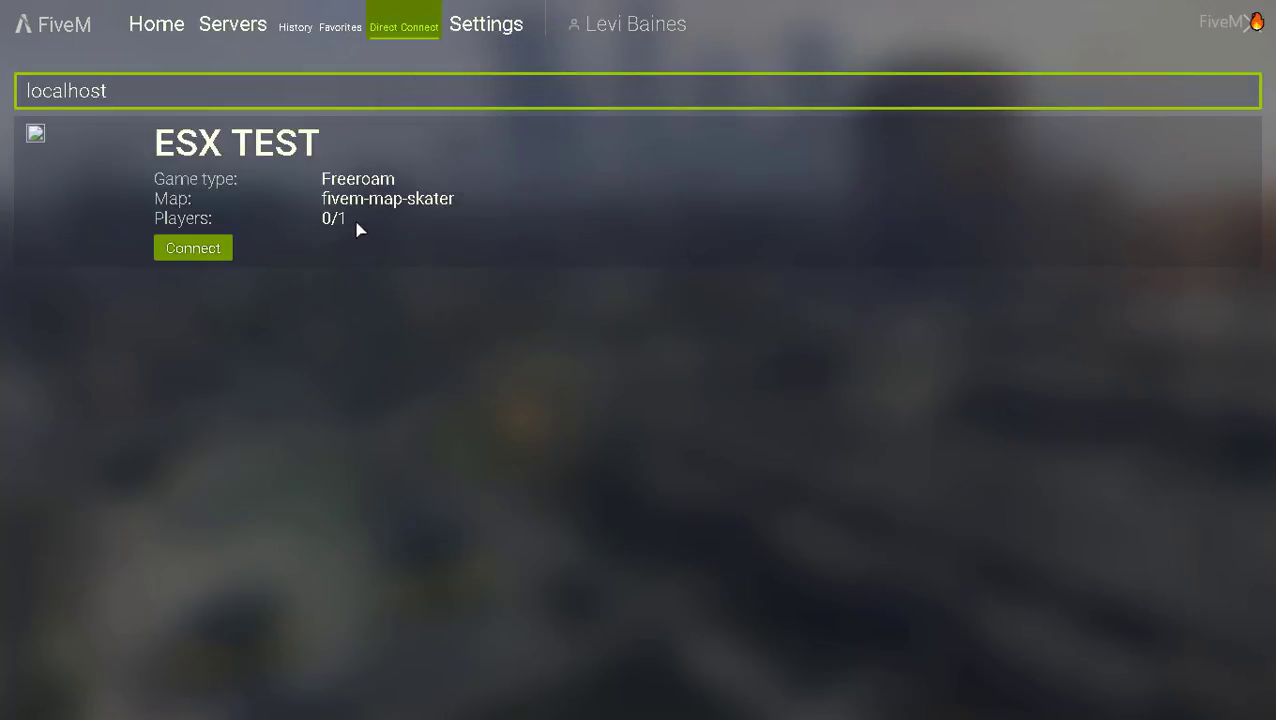
left_click(216, 248)
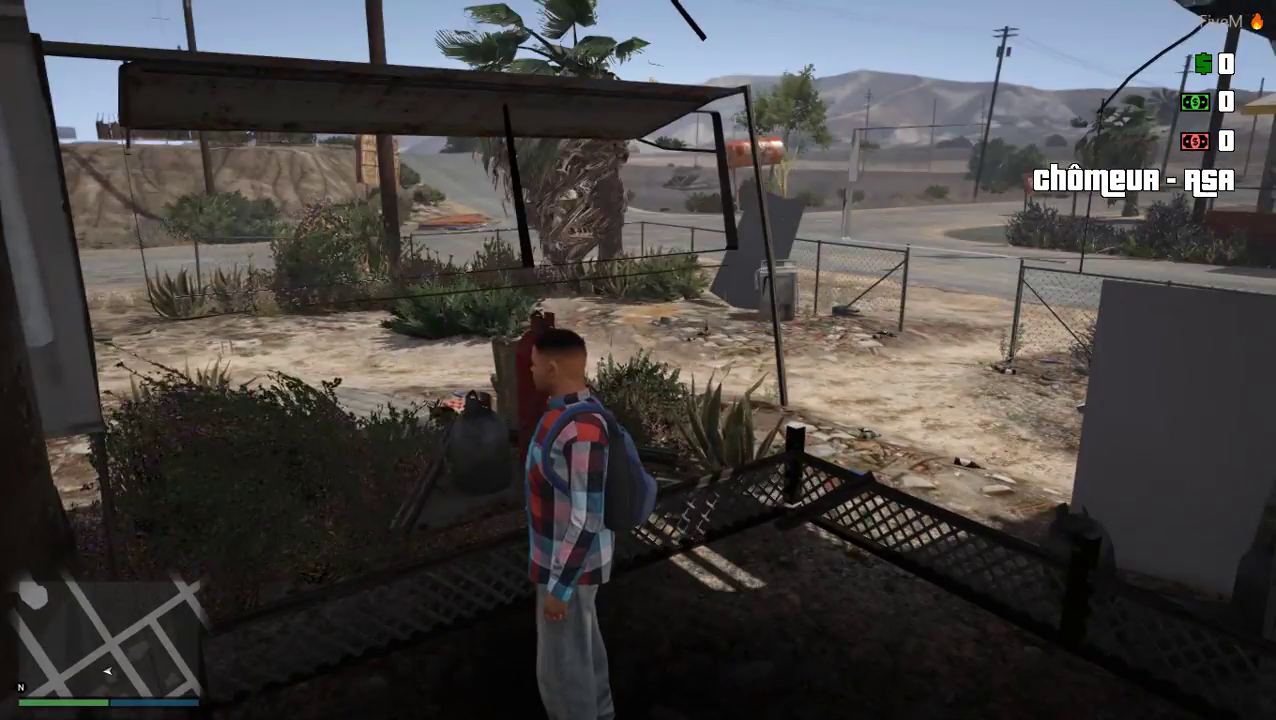
key("w")
key("space")
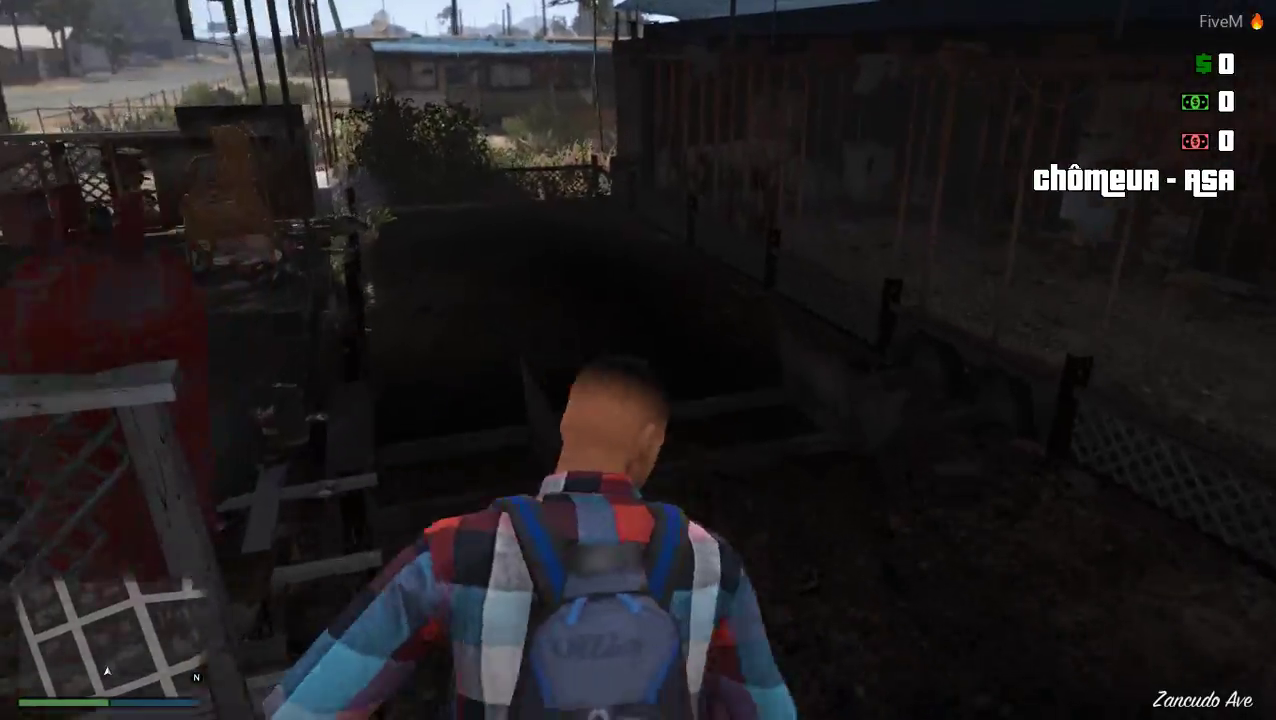
key("w")
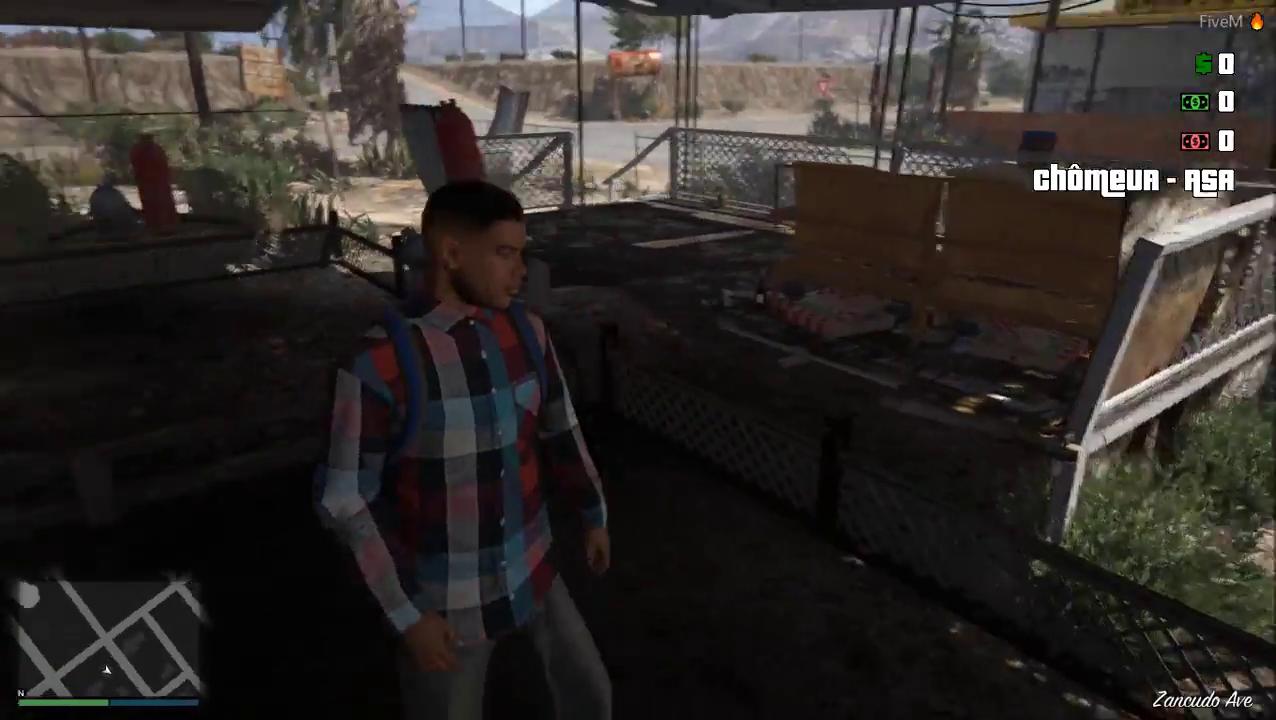
key("w")
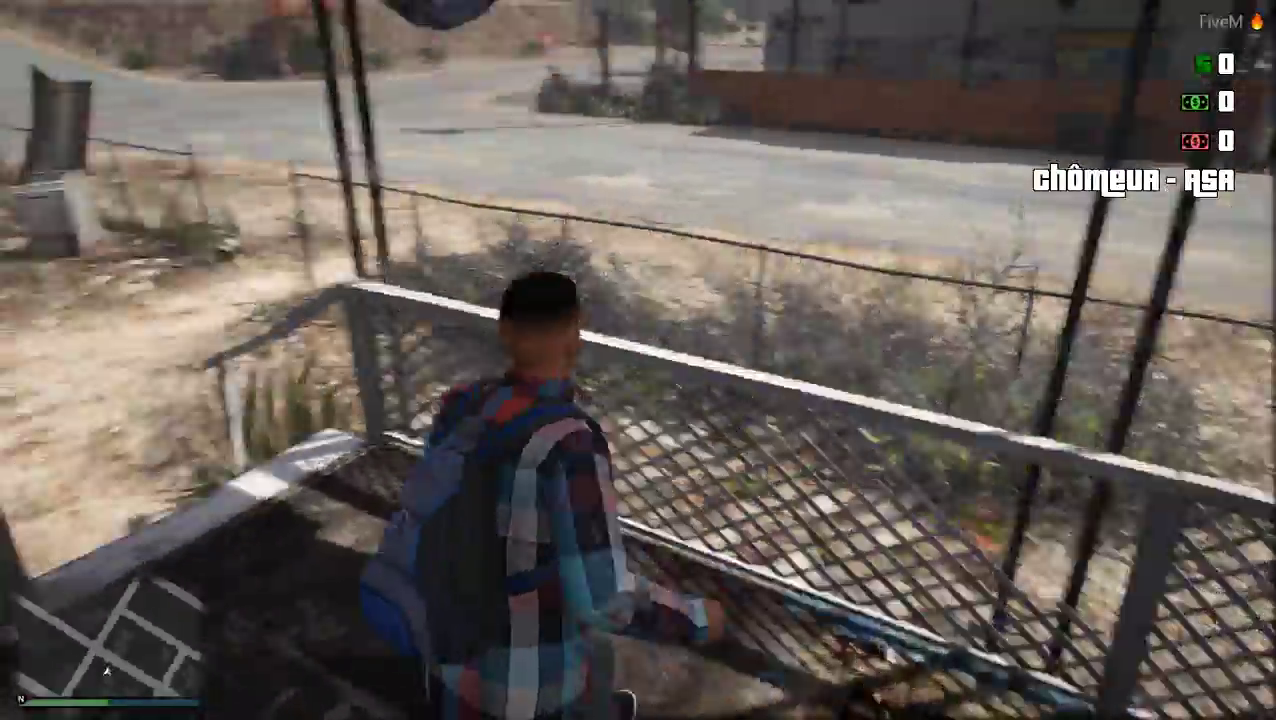
key("space")
key("w")
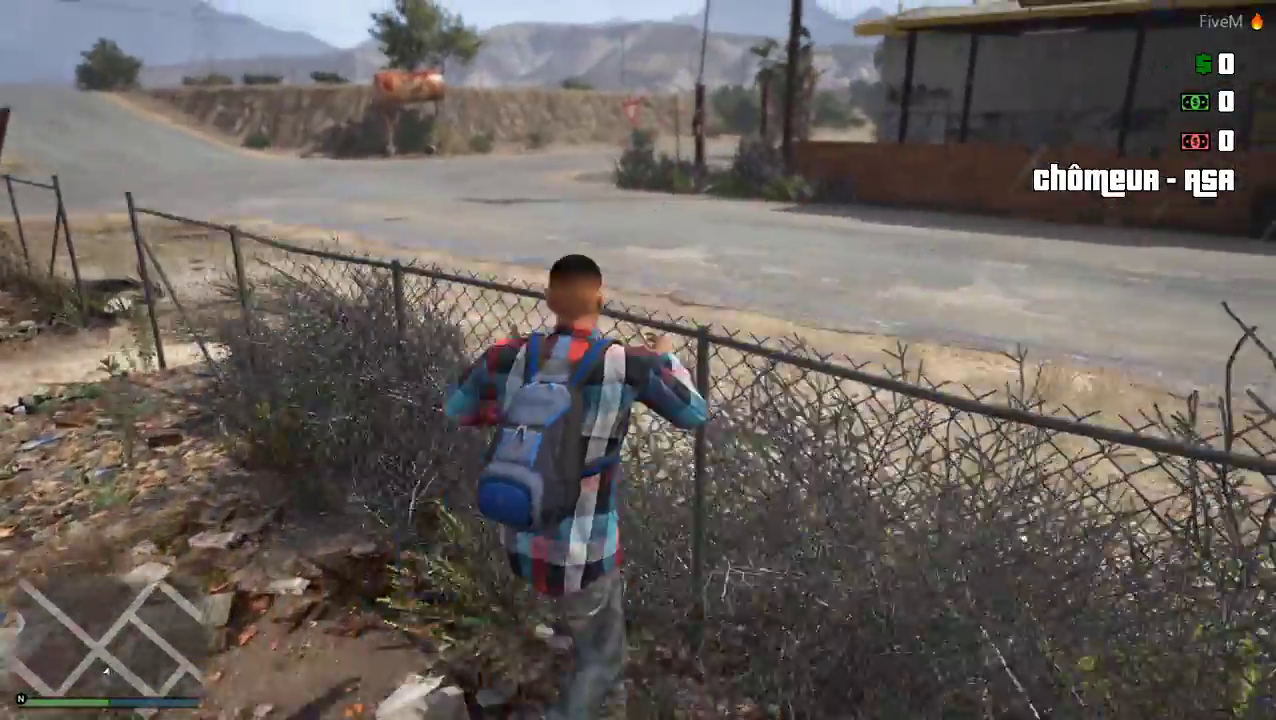
key("space")
key("w")
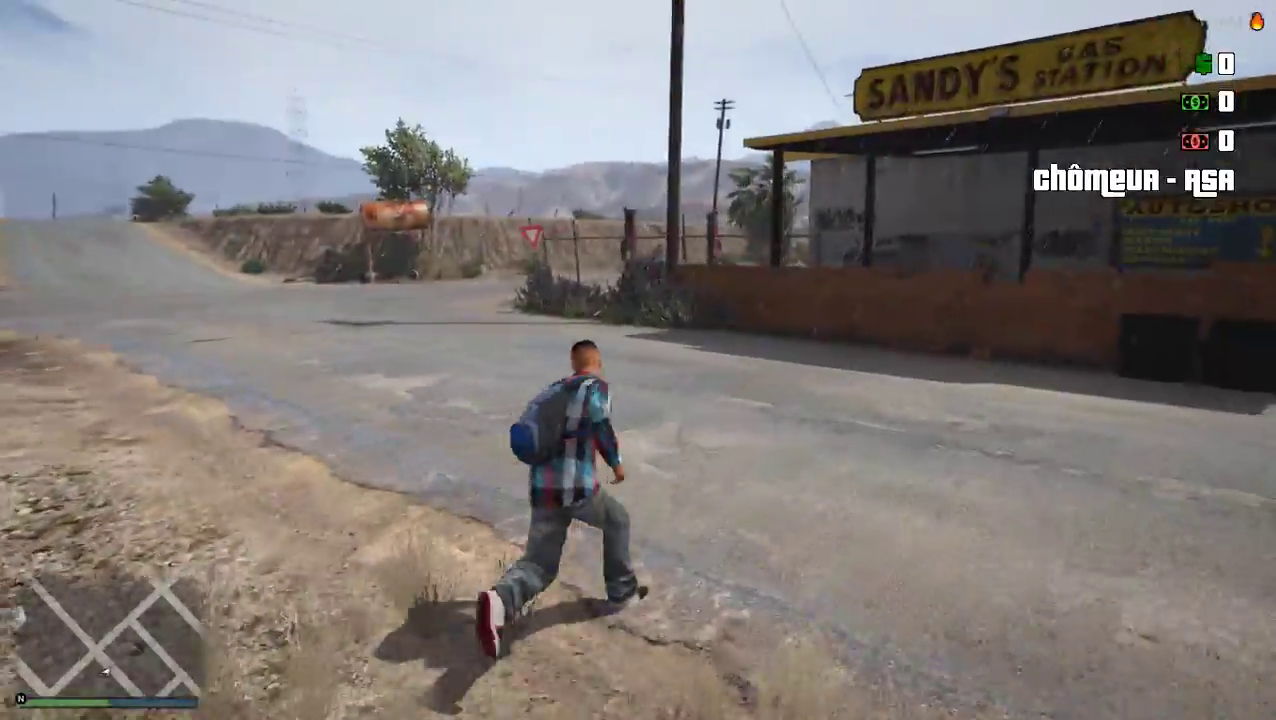
Walk the character along the road, examine the full game map from Sandy Shores down to the city for blips, and return to the game.
key("w")
key("Escape")
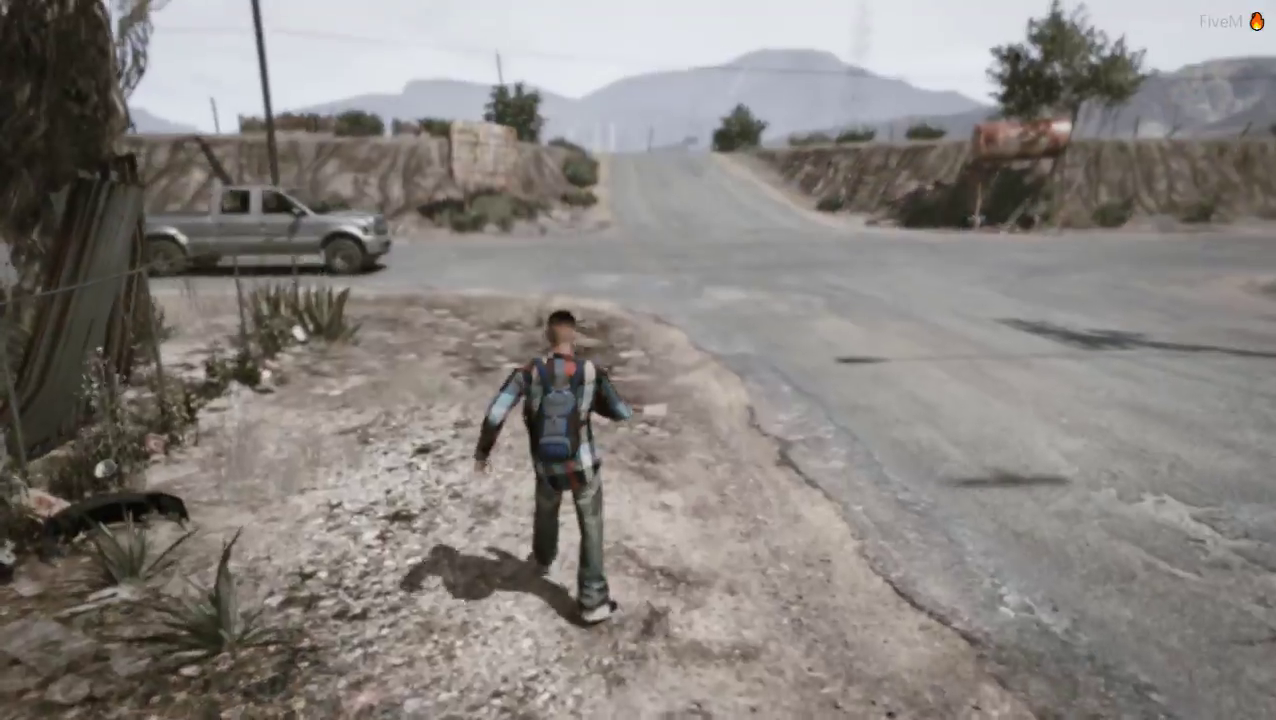
key("Return")
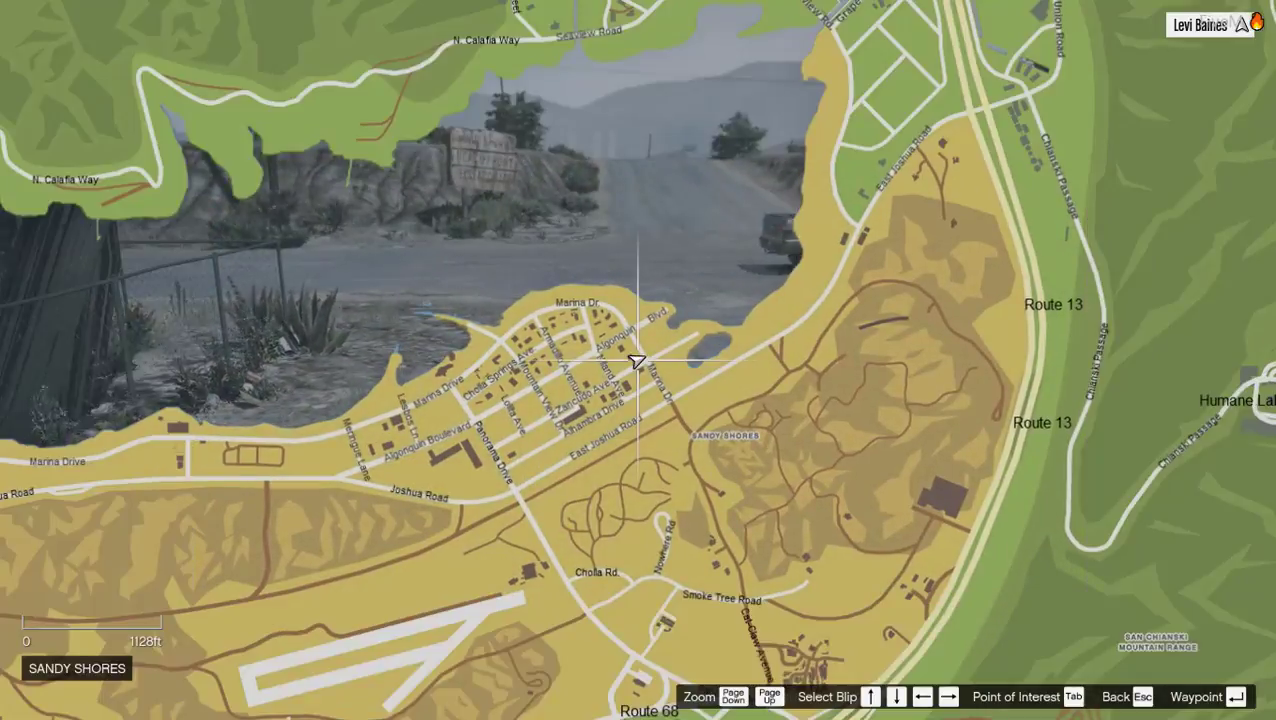
scroll(1243, 358, "down", 3)
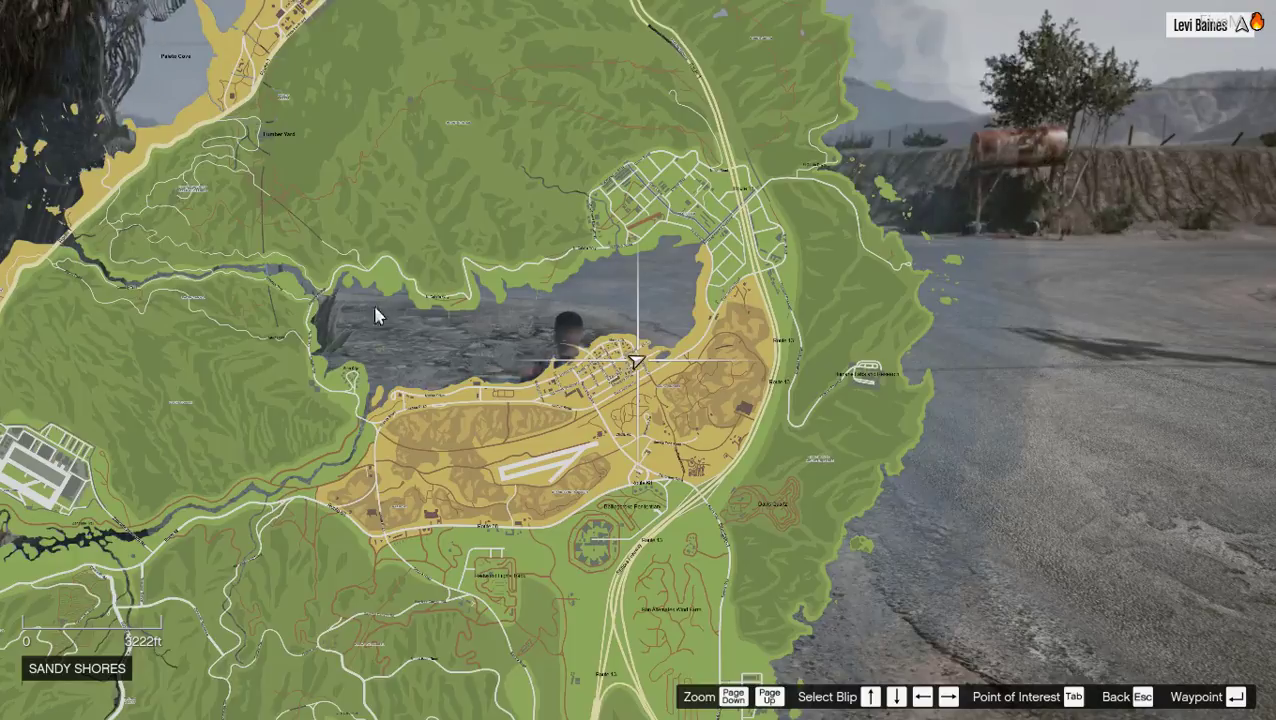
left_click_drag(420, 320, 221, 206)
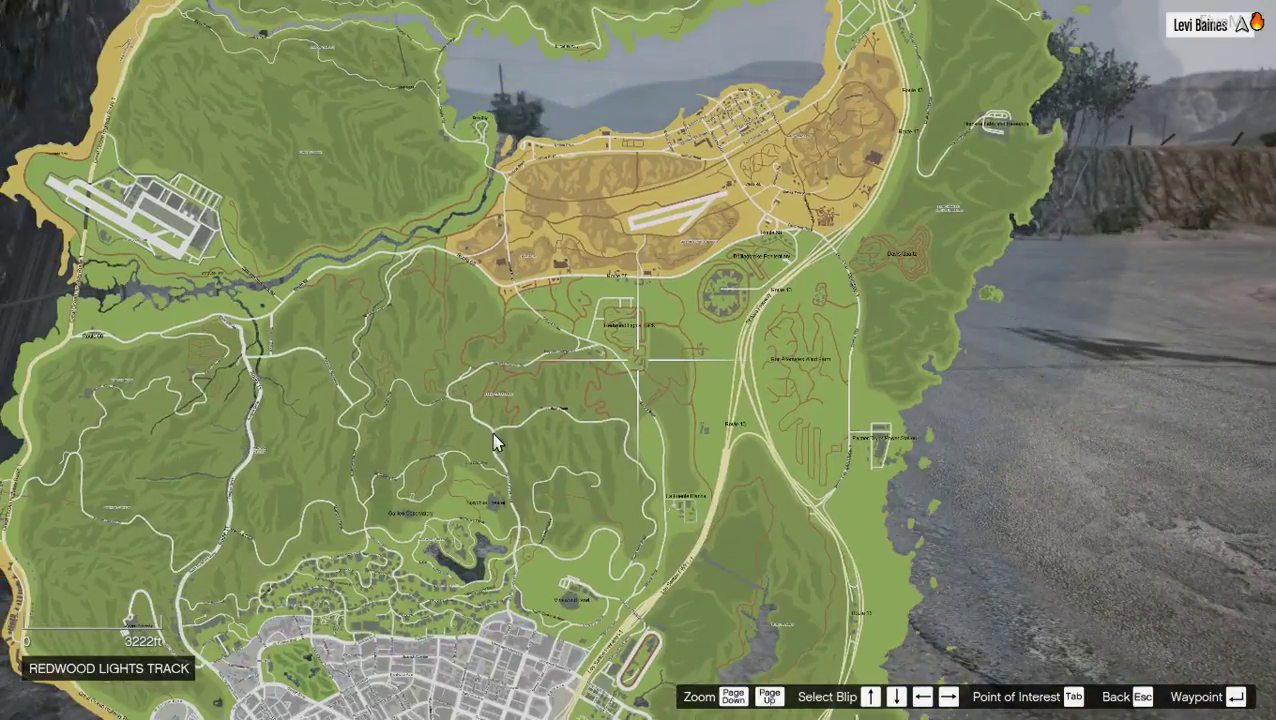
left_click_drag(495, 441, 548, 204)
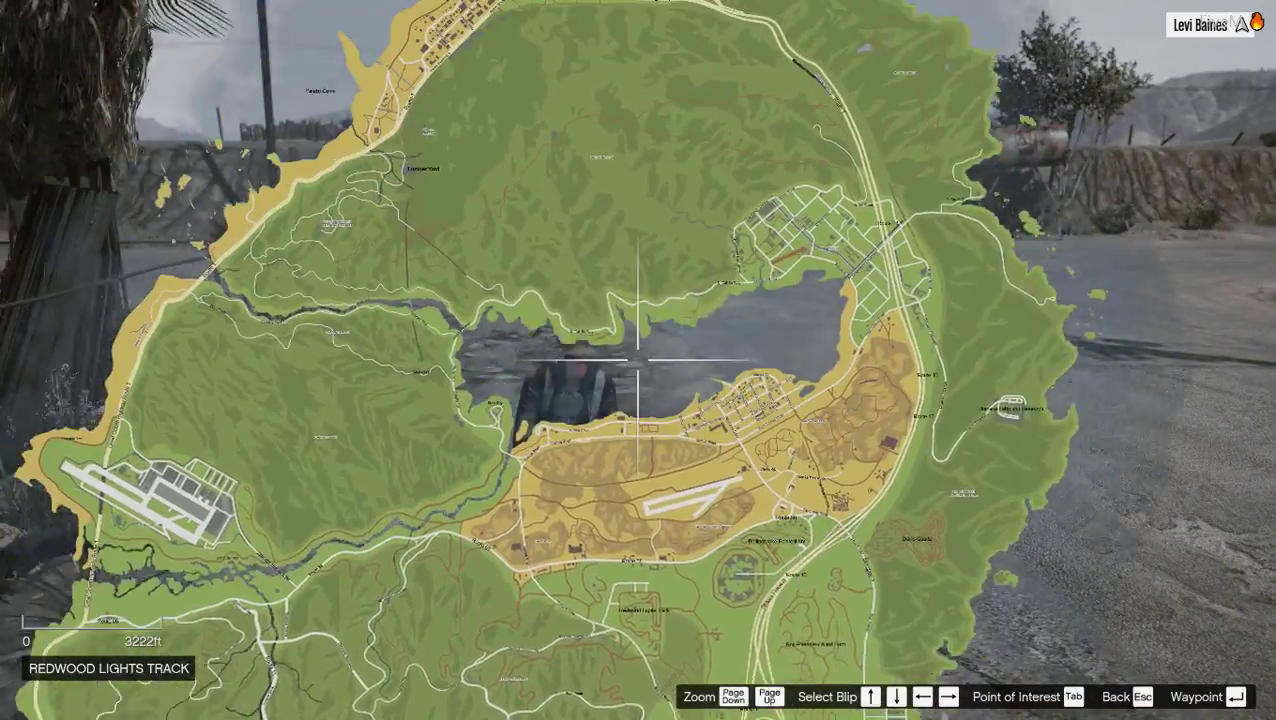
left_click_drag(496, 700, 446, 330)
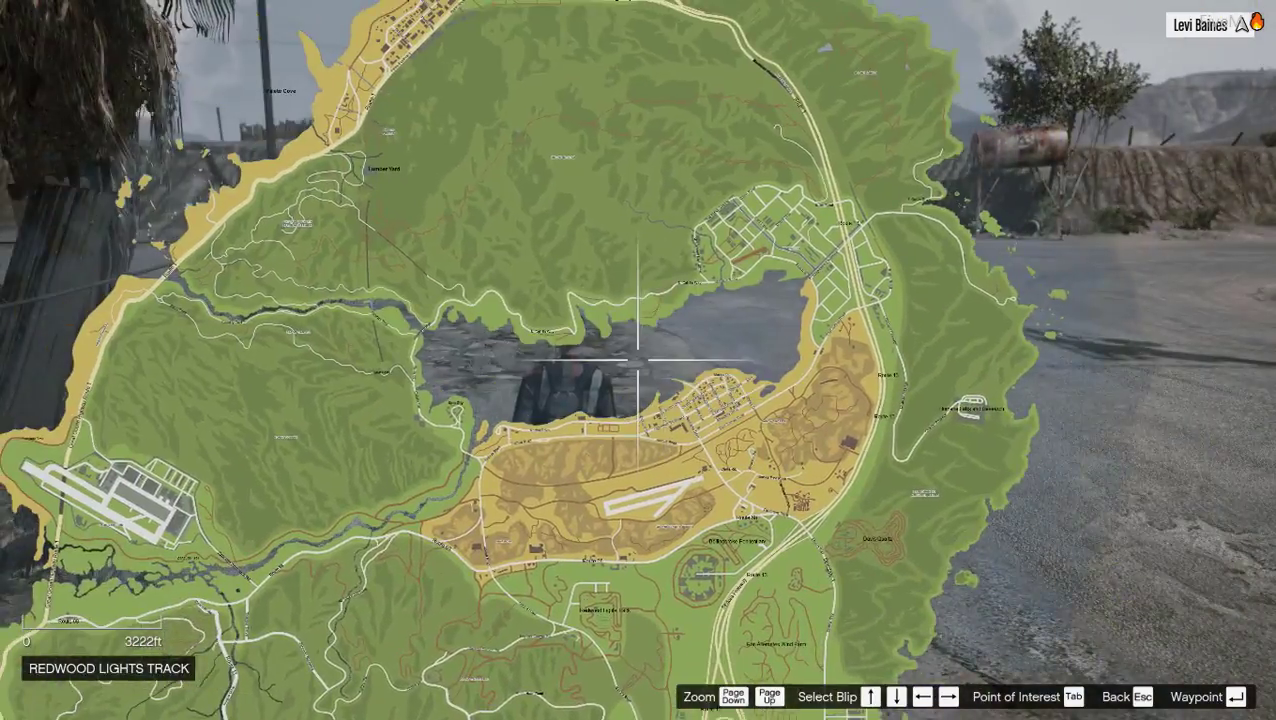
left_click_drag(530, 712, 531, 338)
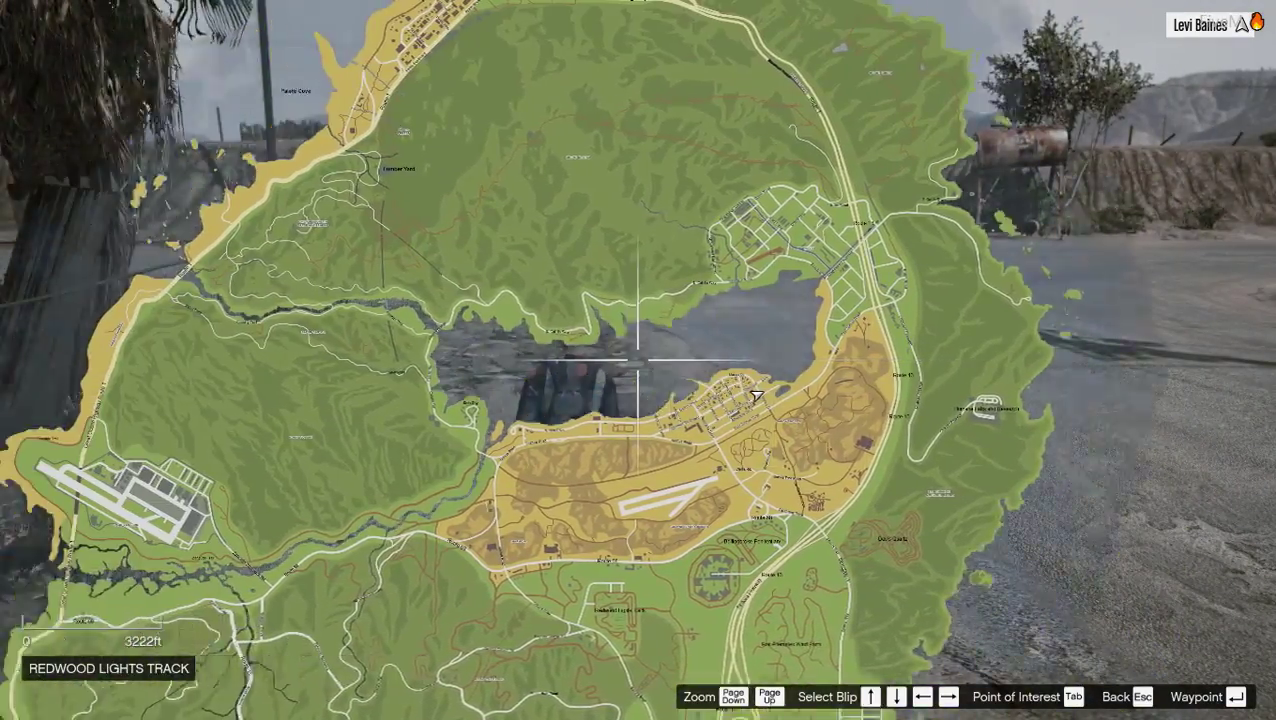
left_click_drag(483, 715, 580, 12)
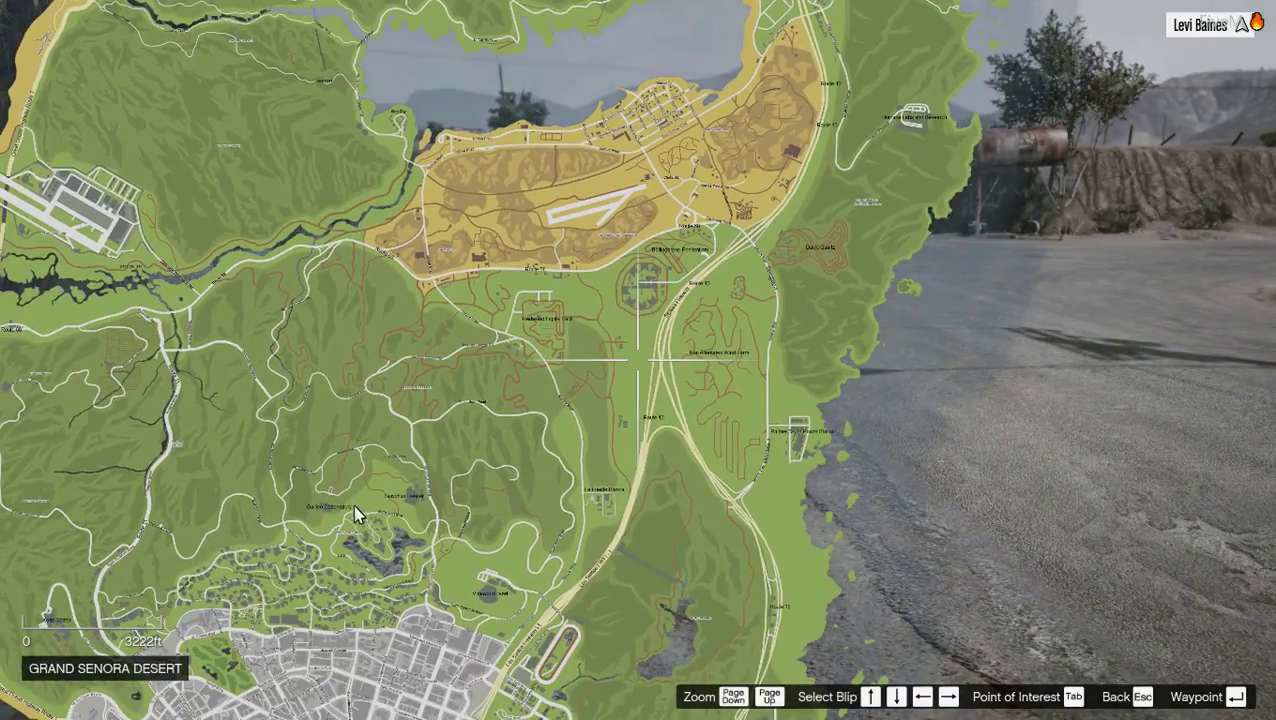
left_click_drag(357, 514, 756, 163)
key("Escape")
key("Escape")
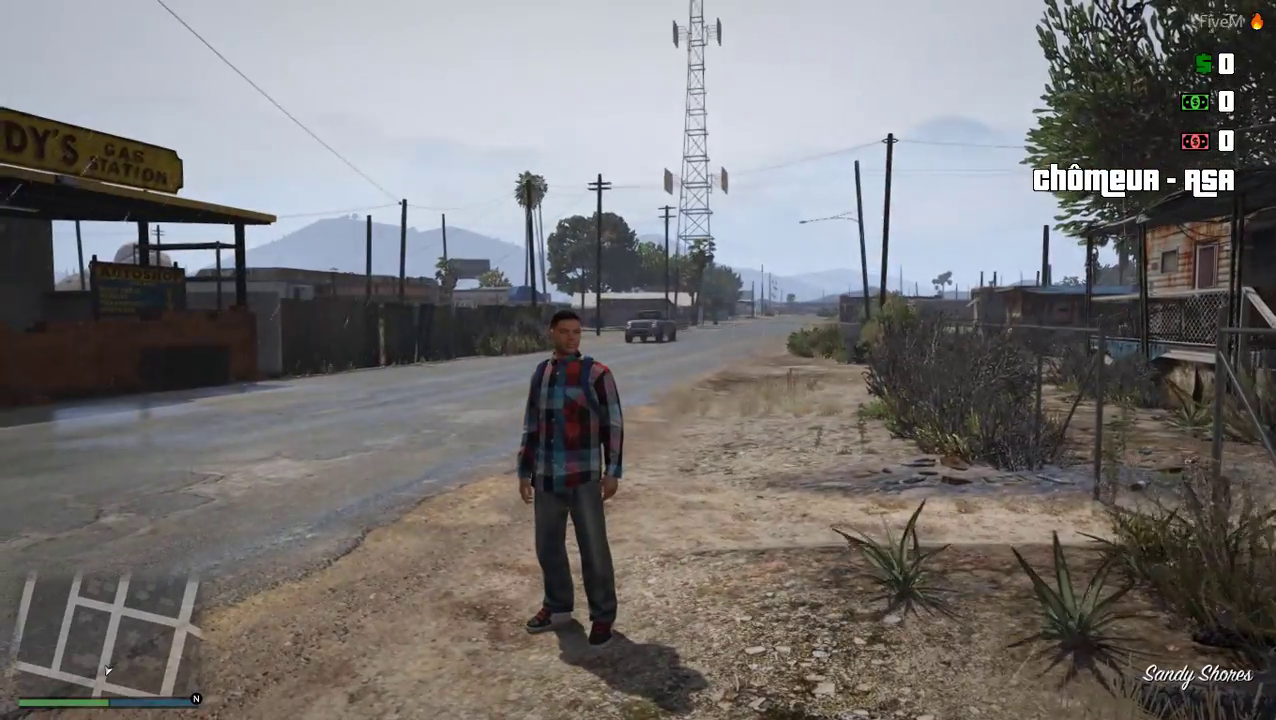
Exit the game from the pause menu's Game options and confirm quitting.
key("Escape")
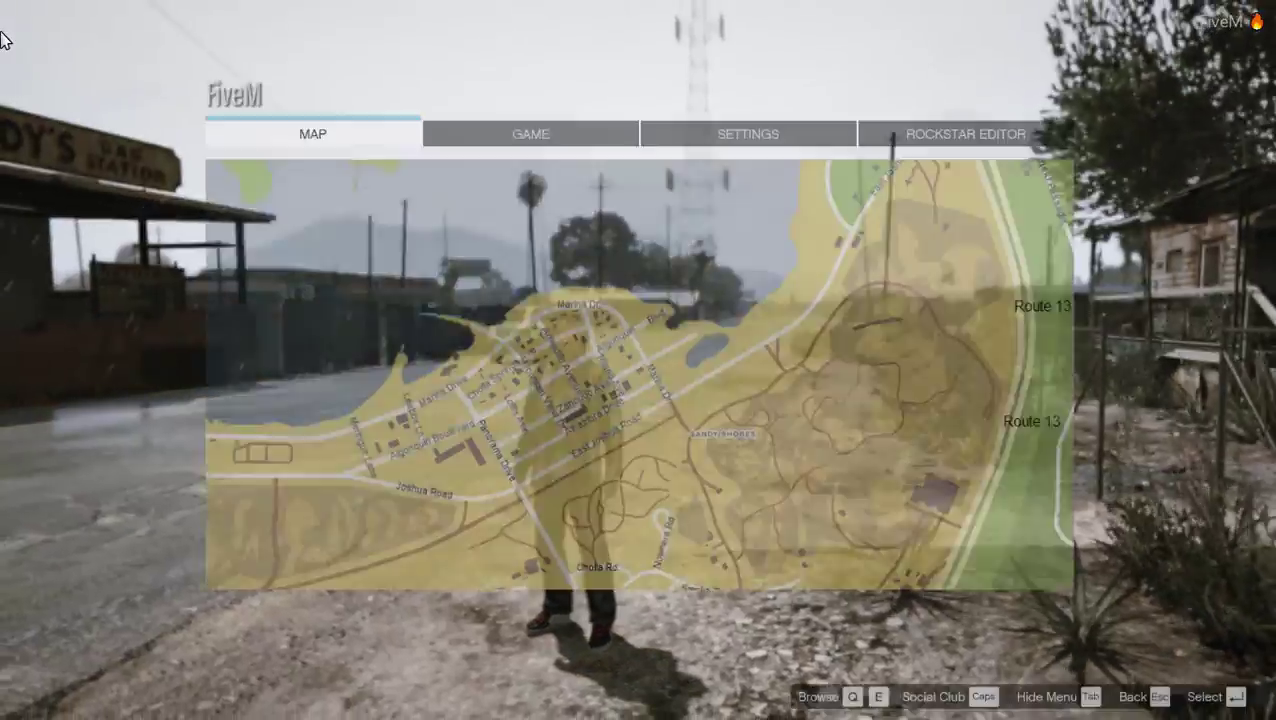
key("e")
key("Return")
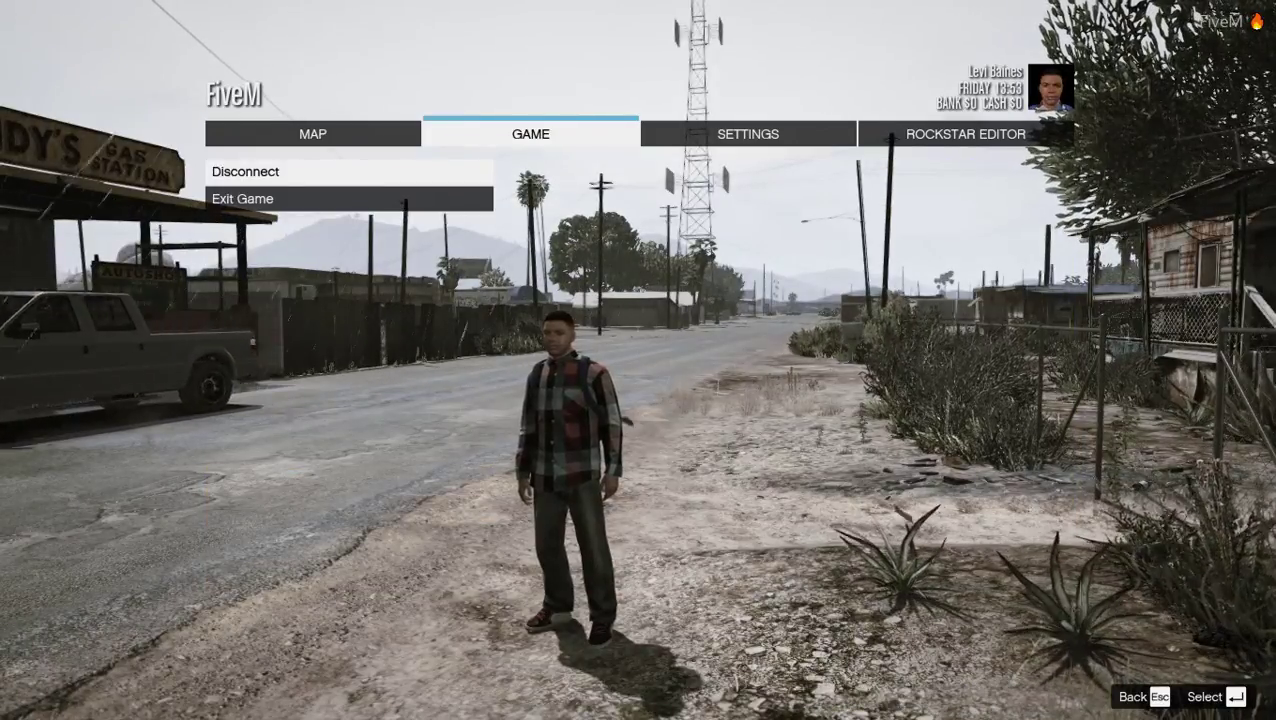
key("Down")
key("Return")
key("Return")
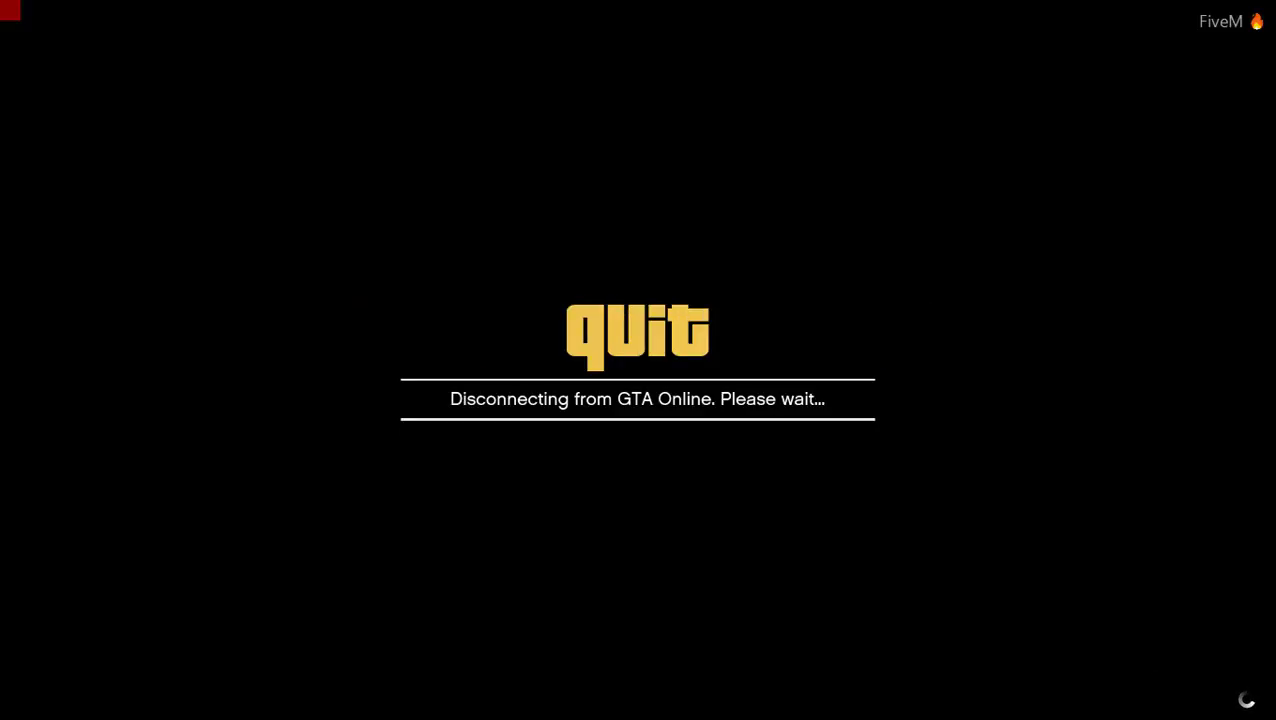